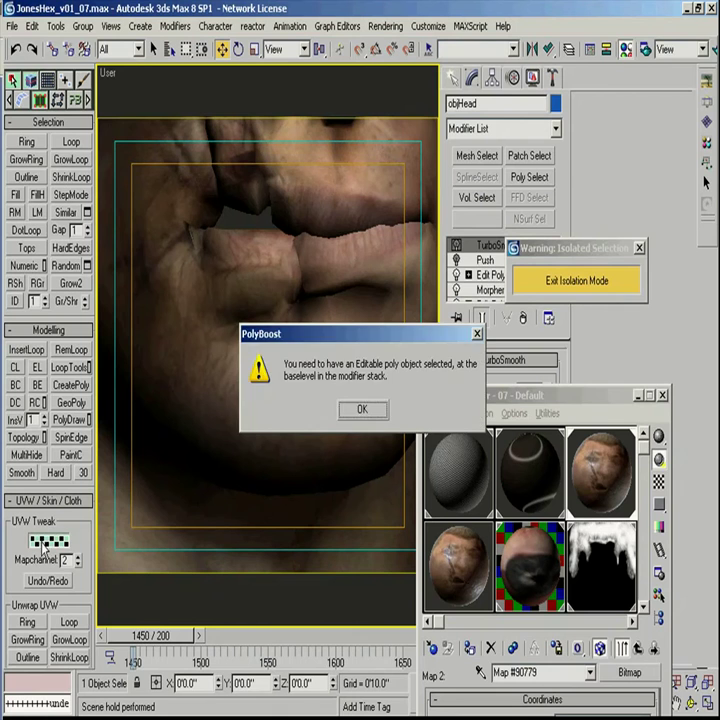
Step: Collapse the head's Edit Poly modifier and everything below it into an Editable Poly, keeping Push and TurboSmooth
click(489, 275)
click(47, 541)
click(376, 414)
drag(530, 248, 277, 454)
right_click(490, 274)
click(517, 412)
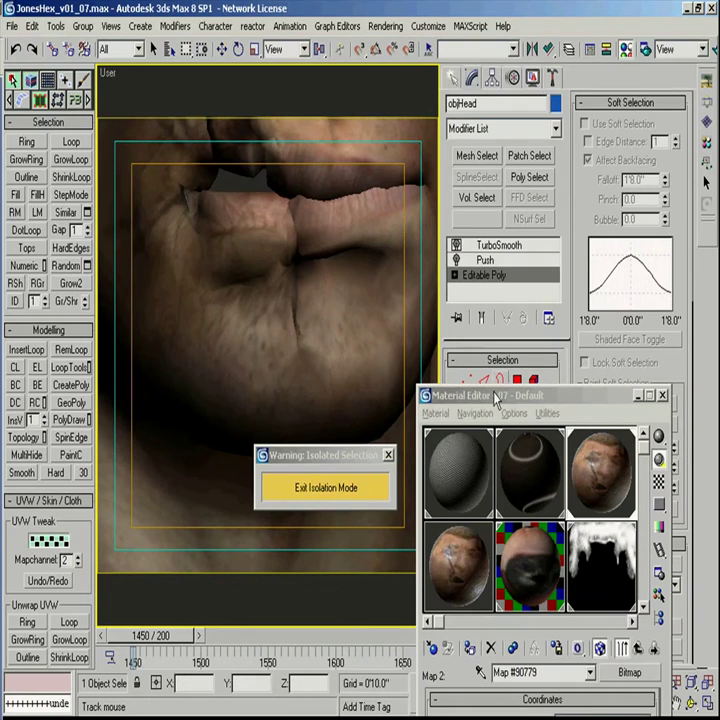
Step: Move the Material Editor clear of the sub-object selection controls and save the scene
drag(495, 396, 488, 441)
key(w)
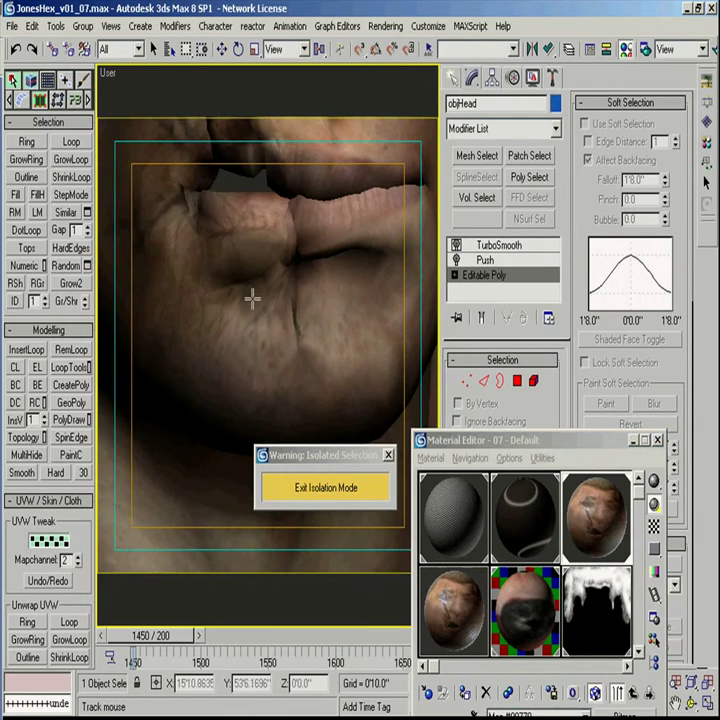
alt+middle_drag(270, 325, 239, 344)
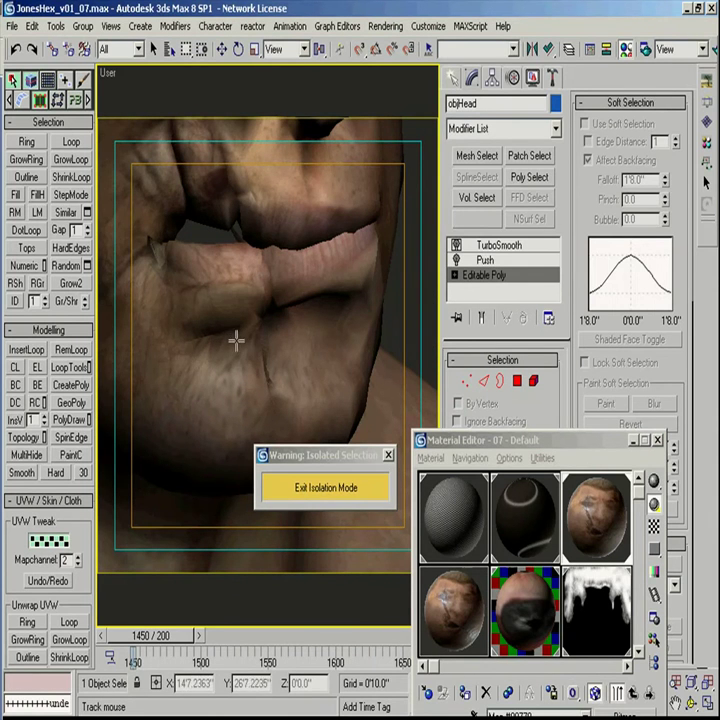
key(w)
alt+middle_drag(307, 362, 250, 370)
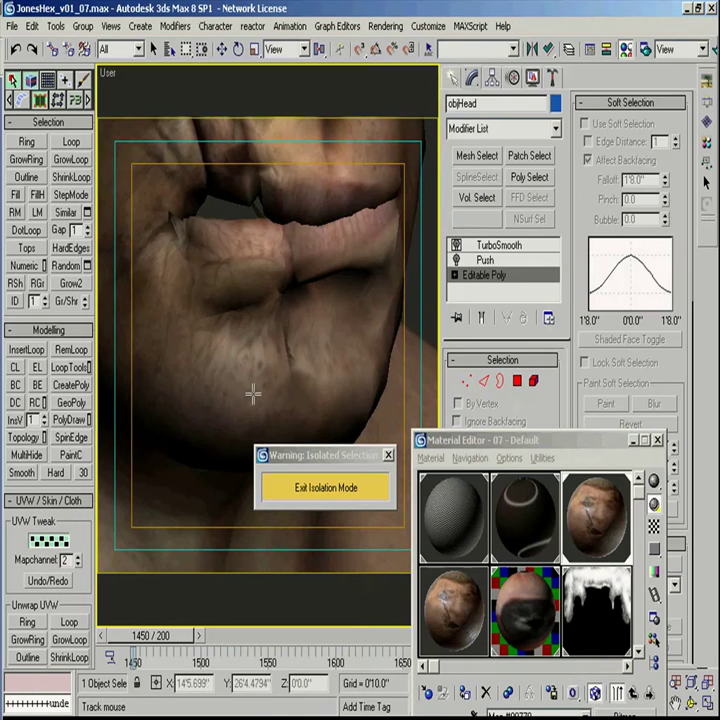
key(ctrl+s)
Step: Inspect the torn mouth corner and lower lip from several angles and distances with edged faces displayed
key(w)
scroll(261, 354, down, 6)
scroll(261, 354, up, 4)
alt+middle_drag(261, 354, 236, 268)
scroll(284, 268, up, 4)
scroll(284, 268, down, 5)
scroll(202, 352, up, 4)
alt+middle_drag(172, 340, 288, 330)
scroll(267, 352, up, 1)
key(F4)
key(F4)
scroll(260, 354, down, 2)
scroll(211, 281, up, 3)
key(F4)
Step: Reposition individual vertices on the cheek beside the torn mouth corner
key(2)
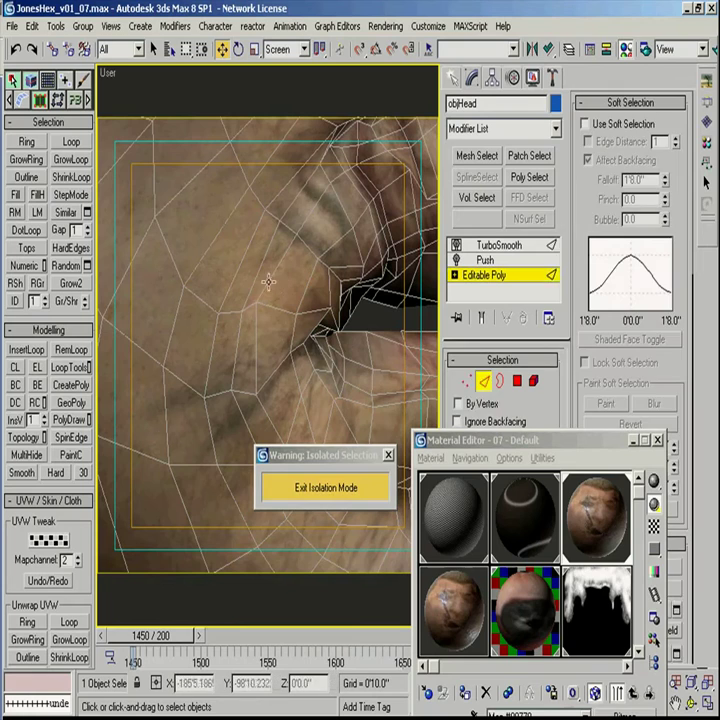
key(1)
click(256, 301)
click(621, 104)
drag(283, 270, 296, 290)
alt+middle_drag(296, 290, 262, 290)
drag(254, 396, 264, 379)
mouse_move(264, 380)
alt+middle_down()
mouse_move(262, 399)
mouse_move(273, 378)
mouse_move(250, 370)
mouse_move(259, 393)
alt+middle_up()
Step: Move the cheek vertex at the outer end of the crease running from the mouth corner
key(2)
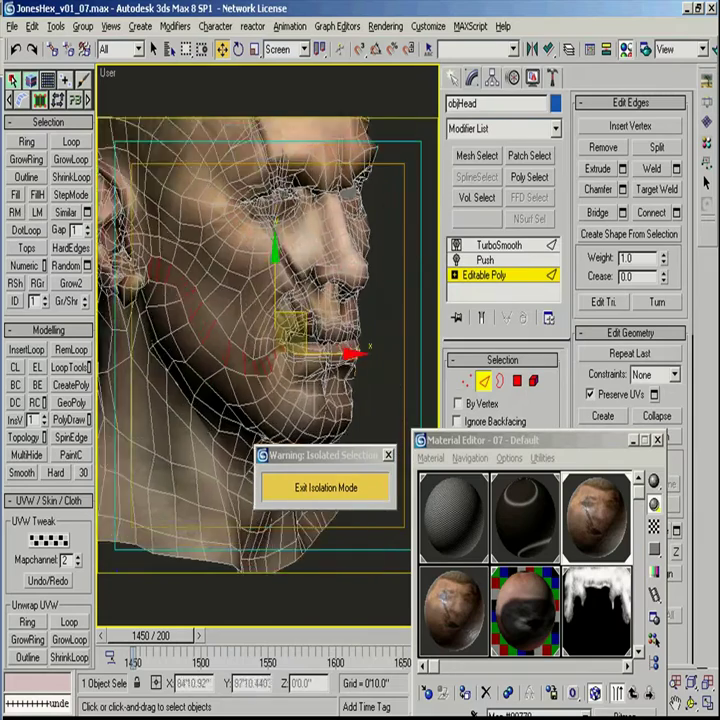
scroll(270, 365, up, 5)
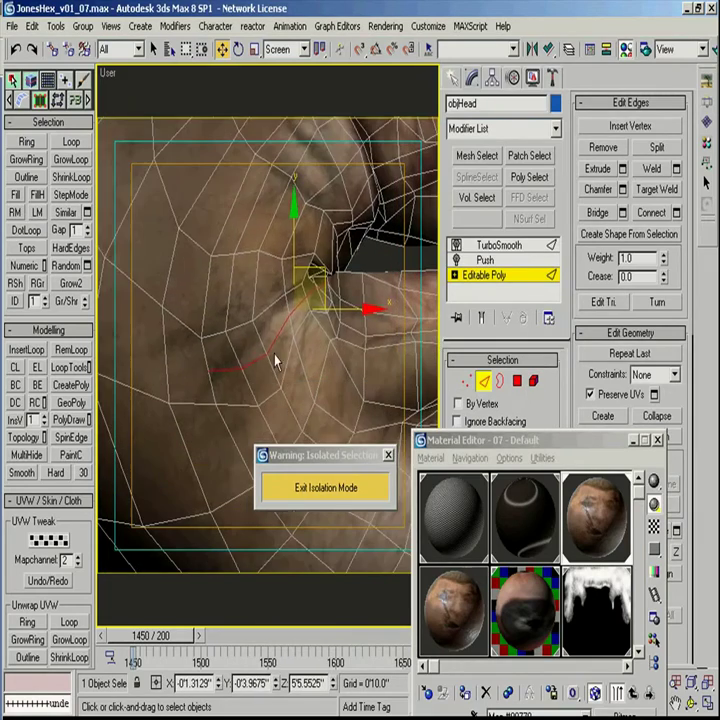
key(1)
alt+middle_drag(250, 370, 276, 326)
key(2)
key(1)
drag(162, 297, 203, 349)
key(2)
Step: Turn off Preserve UVs and shift the selected crease edges beside the mouth corner
key(shift+x)
alt+middle_drag(217, 352, 320, 280)
key(shift+x)
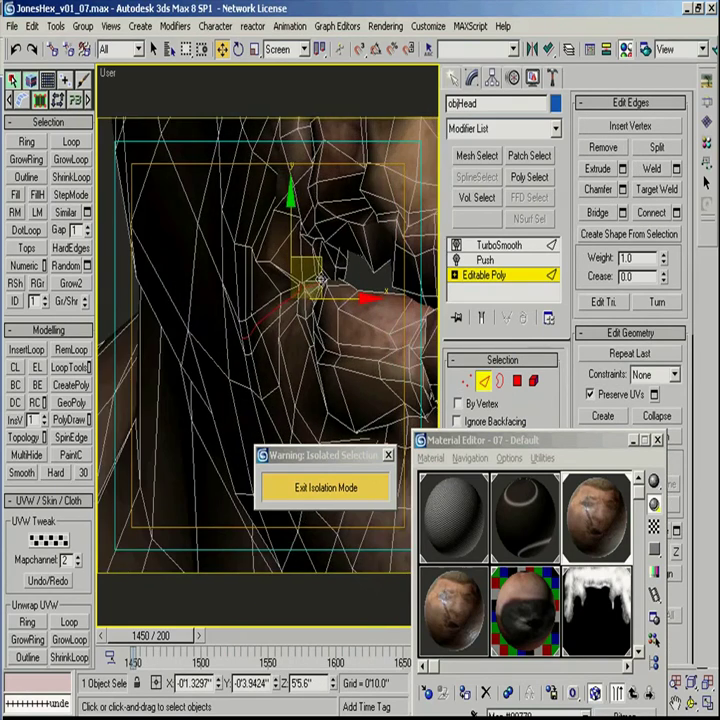
drag(310, 286, 313, 281)
mouse_move(313, 281)
alt+middle_down()
mouse_move(306, 309)
mouse_move(310, 281)
alt+middle_up()
click(589, 394)
drag(310, 281, 322, 273)
alt+middle_drag(322, 273, 329, 282)
drag(329, 282, 323, 282)
alt+middle_drag(323, 282, 300, 270)
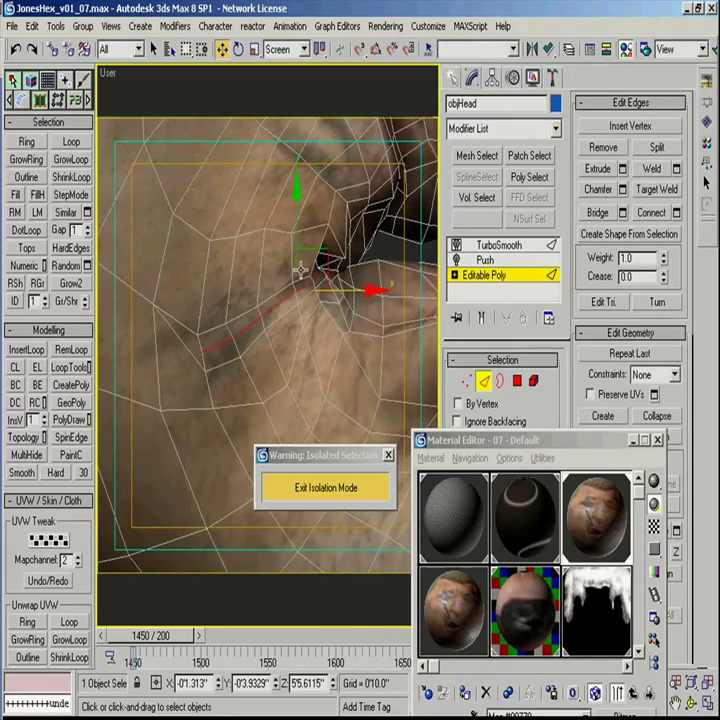
Step: Adjust the vertices along the crease just outside the mouth corner
mouse_move(240, 312)
alt+middle_down()
mouse_move(297, 294)
mouse_move(307, 320)
mouse_move(318, 270)
mouse_move(323, 292)
mouse_move(321, 238)
mouse_move(268, 326)
alt+middle_up()
key(1)
click(266, 322)
drag(289, 301, 298, 290)
scroll(298, 290, down, 5)
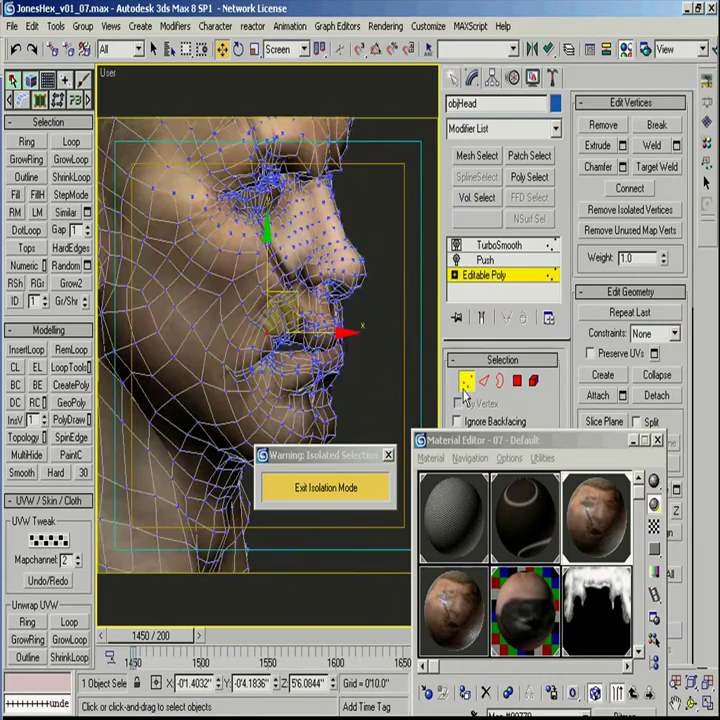
Step: Leave vertex editing and review the TurboSmoothed head from both sides and through the face camera
click(467, 381)
scroll(310, 280, down, 2)
click(310, 280)
click(278, 275)
alt+middle_drag(278, 275, 196, 262)
middle_drag(192, 184, 160, 300)
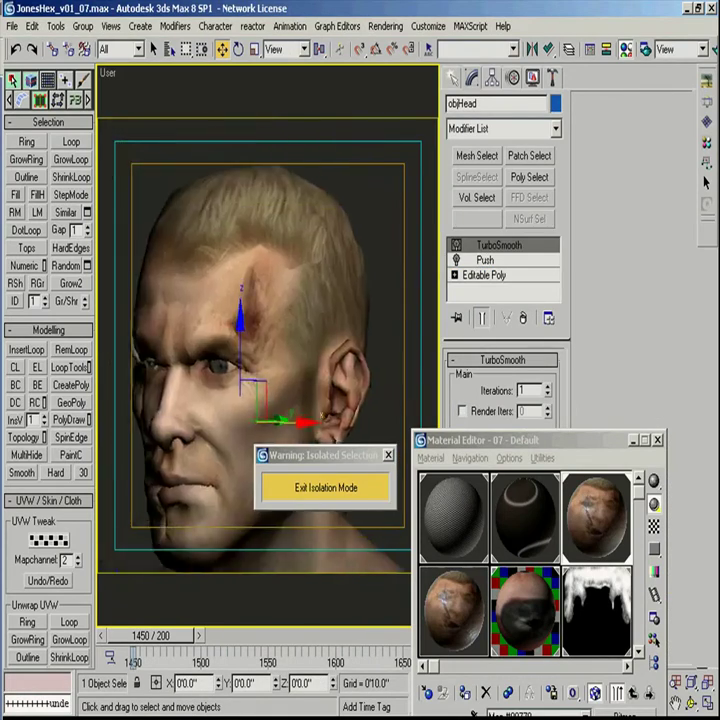
scroll(256, 280, up, 5)
scroll(305, 279, down, 5)
alt+middle_drag(300, 276, 302, 225)
scroll(334, 326, up, 4)
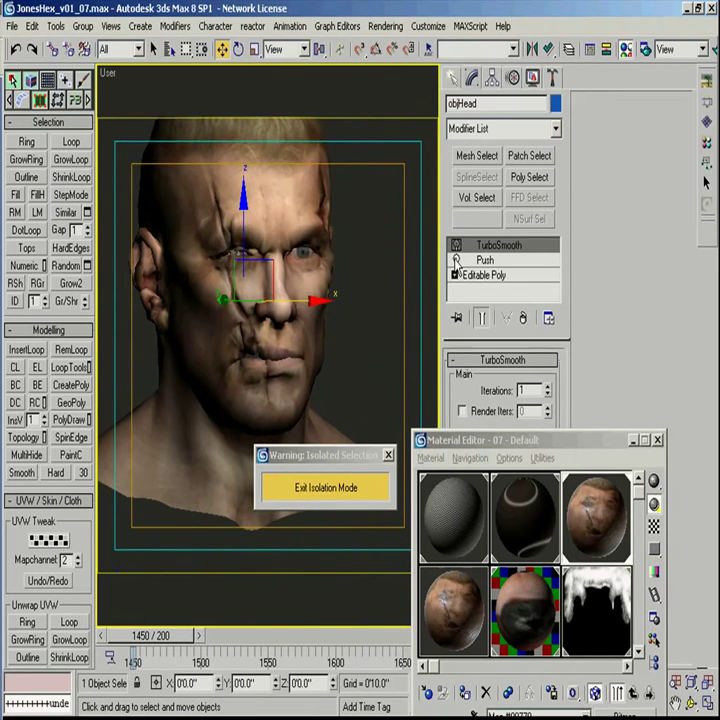
key(c)
click(316, 245)
click(340, 497)
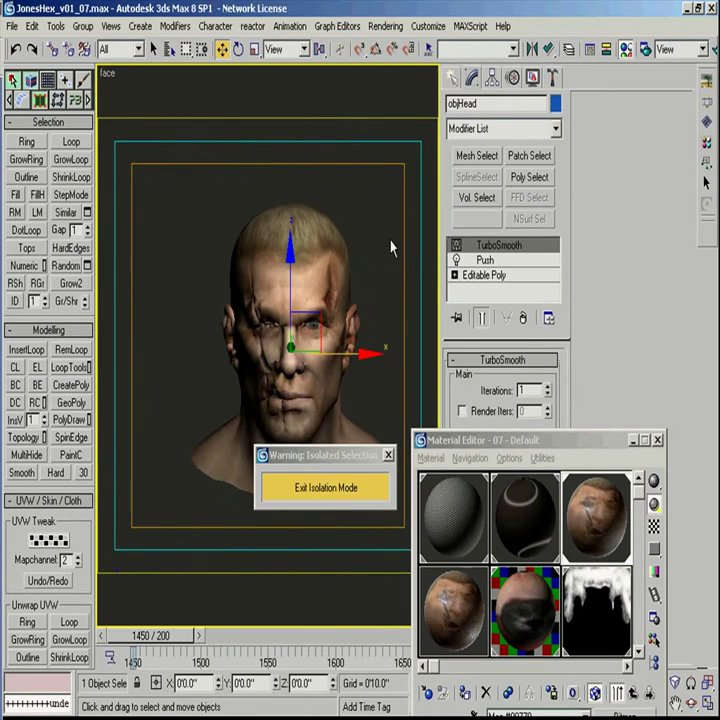
Step: Load the UV modifier button set and add an Unwrap UVW modifier directly above the head's Editable Poly
key(f)
middle_drag(299, 289, 283, 289)
scroll(291, 257, up, 6)
click(484, 275)
right_click(530, 162)
click(530, 263)
click(529, 155)
Step: Change the Unwrap UVW modifier's map channel and open the UV editor on the mouth area
click(671, 209)
click(334, 413)
click(607, 131)
drag(381, 408, 328, 147)
scroll(325, 508, up, 8)
middle_drag(325, 515, 327, 546)
Step: Select and adjust UV vertices around the mouth opening
drag(320, 510, 301, 472)
drag(263, 472, 429, 555)
middle_drag(429, 555, 299, 513)
drag(299, 513, 389, 507)
middle_drag(396, 534, 375, 548)
scroll(372, 545, up, 1)
mouse_move(369, 512)
mouse_down()
mouse_move(391, 530)
mouse_move(378, 525)
mouse_up()
Step: Enlarge the UV editor window and show Map #90764 (Face_d.jpg) as its background
drag(407, 141, 310, 108)
drag(398, 236, 555, 236)
click(513, 152)
click(515, 206)
Step: Adjust the crowded UV vertices along the narrow split below the lower lip
scroll(325, 455, down, 2)
scroll(333, 447, up, 2)
mouse_move(332, 447)
mouse_down()
mouse_move(312, 446)
mouse_move(338, 466)
mouse_move(328, 458)
mouse_up()
middle_drag(328, 458, 324, 460)
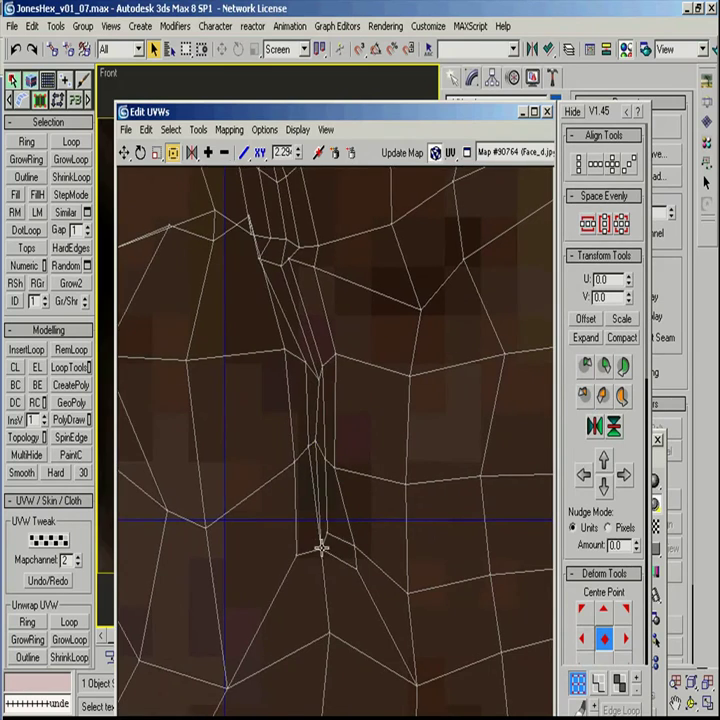
scroll(347, 503, down, 3)
scroll(280, 520, up, 3)
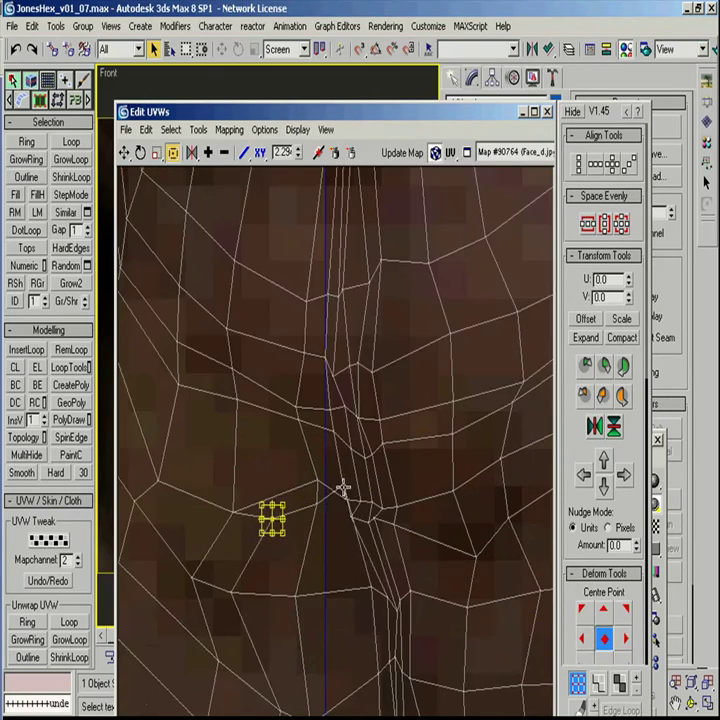
drag(343, 494, 335, 516)
scroll(335, 513, down, 2)
scroll(318, 500, down, 2)
click(278, 546)
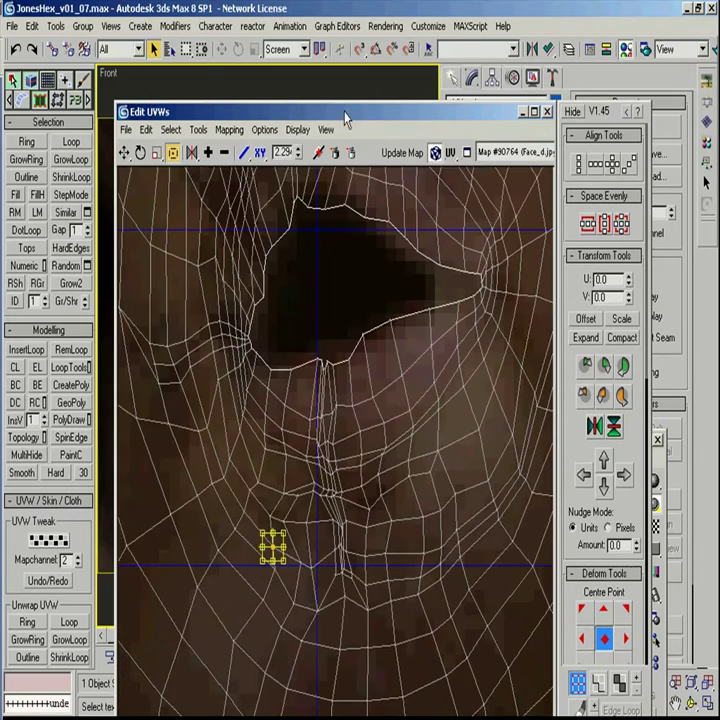
Step: Move the UV editor clear of the mouth in the viewport and nudge another UV point in the lip split
drag(347, 117, 631, 165)
alt+middle_drag(201, 331, 400, 345)
middle_drag(609, 627, 539, 589)
drag(487, 575, 487, 596)
middle_drag(524, 288, 484, 394)
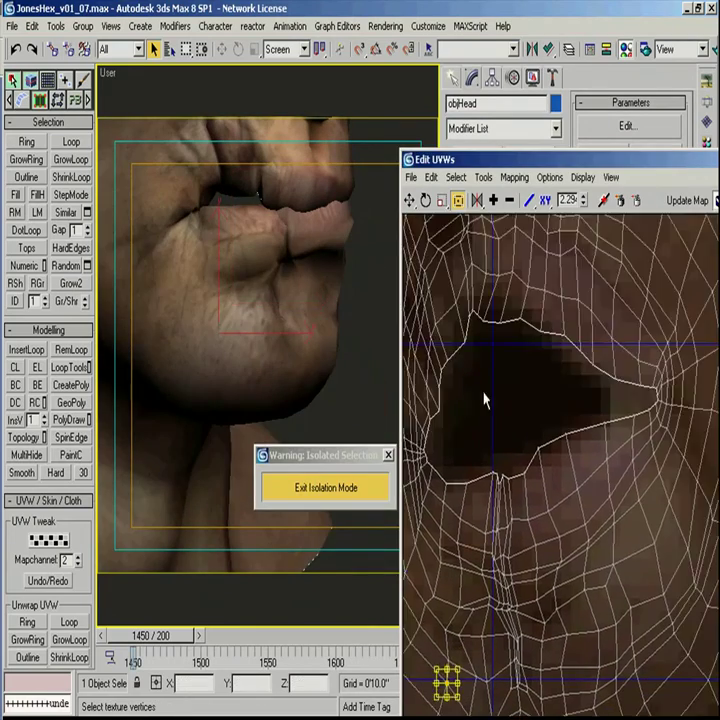
Step: Collapse the Unwrap UVW modifier into the head's Editable Poly
drag(540, 163, 175, 243)
drag(422, 241, 273, 249)
right_click(516, 317)
click(548, 457)
Step: Display the mesh edges and select an edge on the lower lip near the mouth corner for moving
alt+middle_drag(344, 318, 236, 312)
key(F4)
click(485, 318)
click(262, 326)
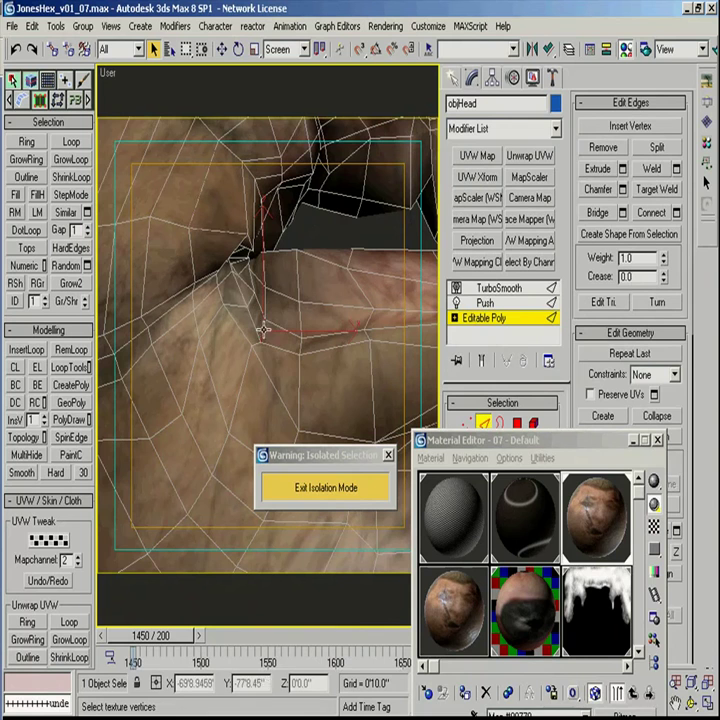
key(w)
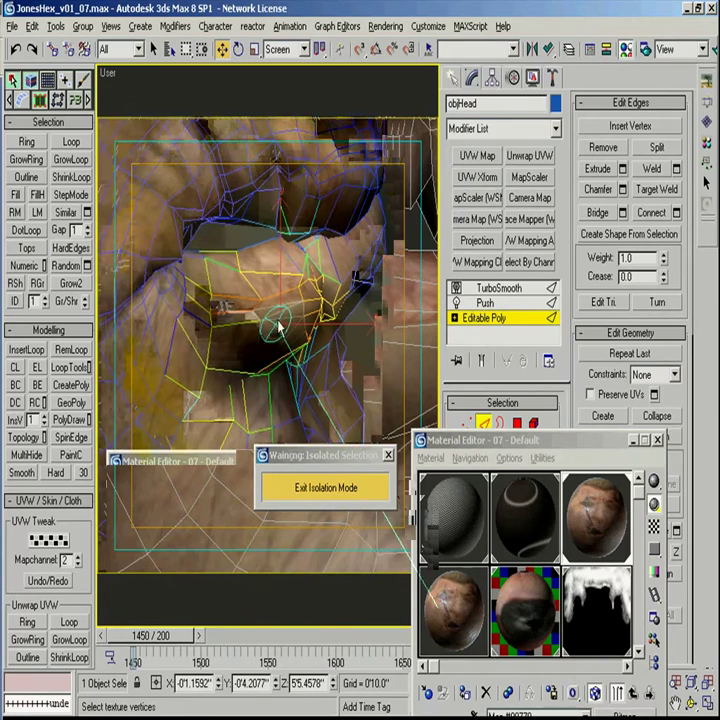
mouse_move(276, 328)
alt+middle_down()
mouse_move(265, 333)
mouse_move(308, 324)
mouse_move(275, 286)
mouse_move(264, 288)
alt+middle_up()
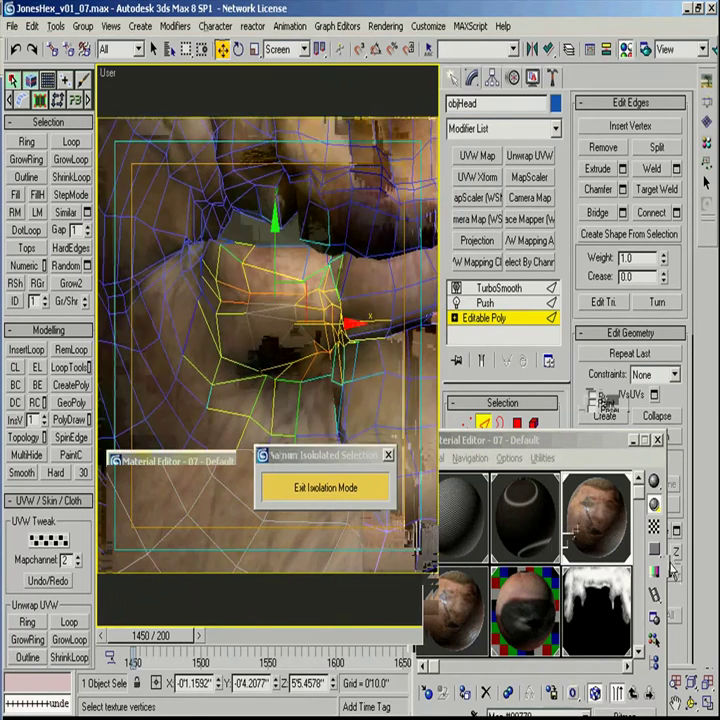
Step: Turn off Lock Soft Selection and enable Edge Distance 1 for the soft selection on the lip
click(631, 508)
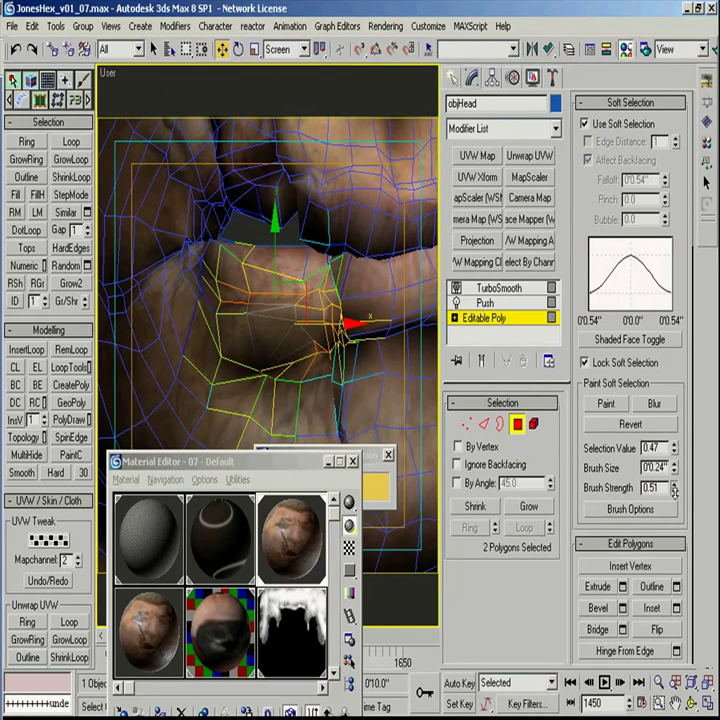
drag(675, 492, 672, 583)
alt+middle_drag(312, 297, 227, 214)
click(239, 336)
click(621, 365)
key(2)
click(207, 254)
key(r)
click(631, 144)
Step: Select the edge on the lower lip beside its vertical split, ready for moving
middle_drag(330, 201, 363, 269)
key(w)
key(4)
alt+middle_drag(235, 281, 299, 265)
key(2)
click(299, 265)
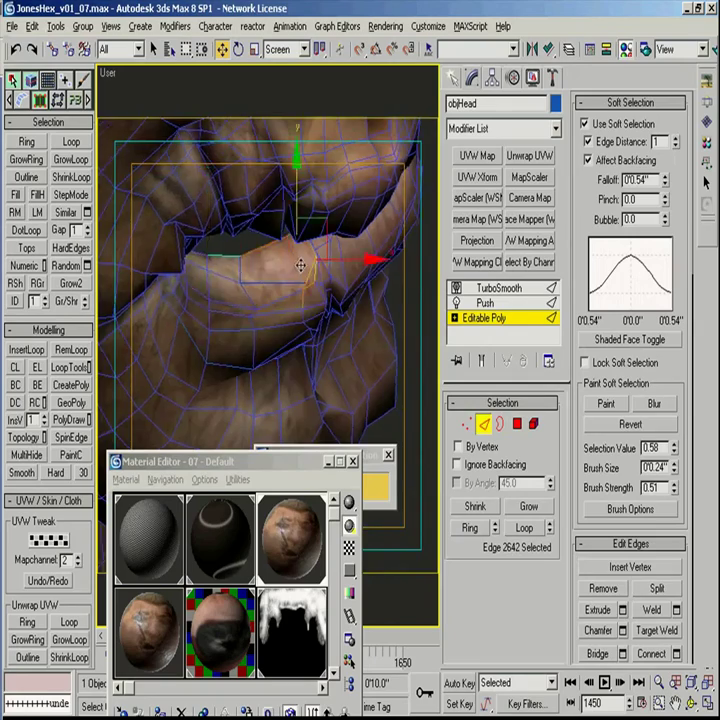
Step: Select two neighbouring vertices on the torn edge of the upper lip and activate Scale
alt+middle_drag(350, 260, 276, 373)
key(4)
click(278, 290)
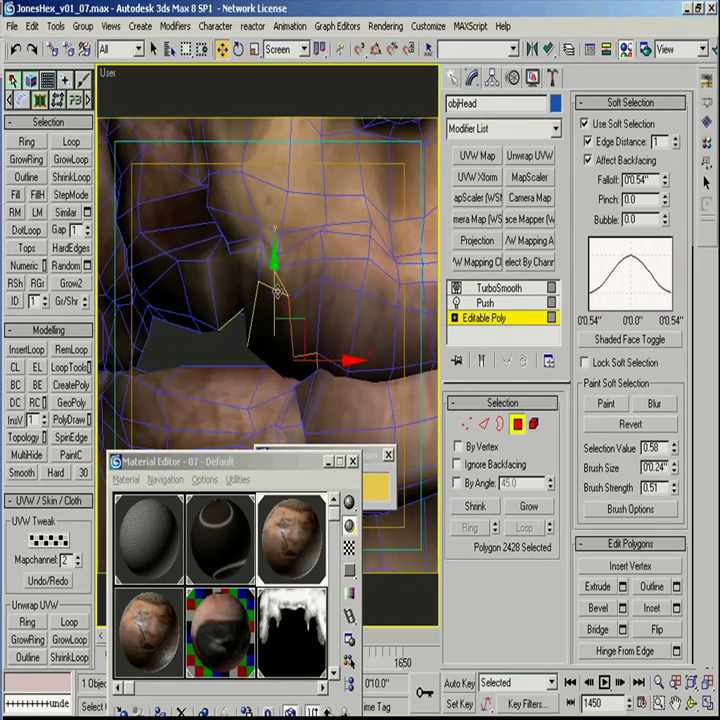
alt+middle_drag(282, 277, 243, 326)
key(2)
key(1)
ctrl+click(268, 333)
key(r)
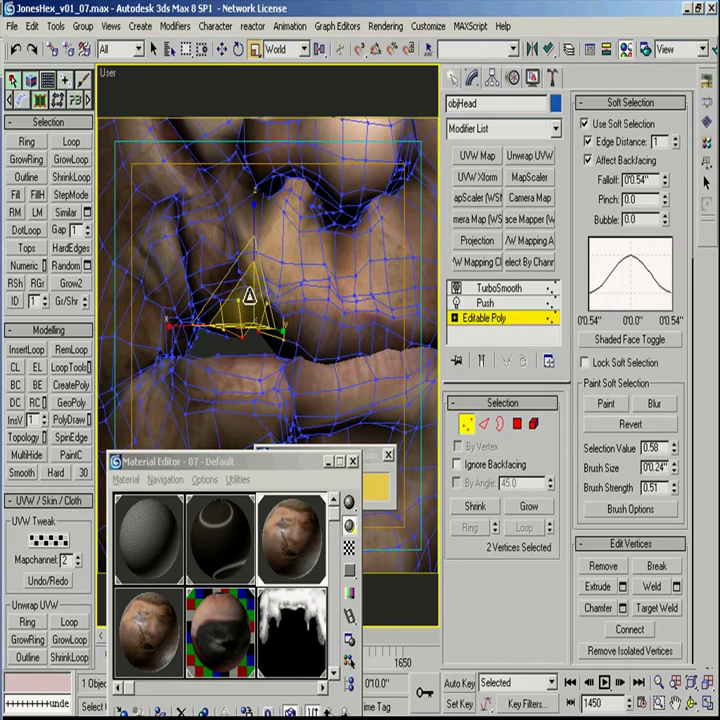
ctrl+alt+middle_drag(208, 312, 214, 368)
Step: Leave vertex editing and check the mouth at the TurboSmooth level
click(469, 424)
ctrl+alt+middle_drag(278, 290, 379, 309)
click(498, 288)
Step: Return to the Editable Poly and move a single vertex on the torn upper lip beside the gap
click(495, 321)
key(2)
click(323, 313)
key(1)
click(356, 326)
key(w)
drag(379, 309, 378, 320)
alt+middle_drag(378, 320, 352, 383)
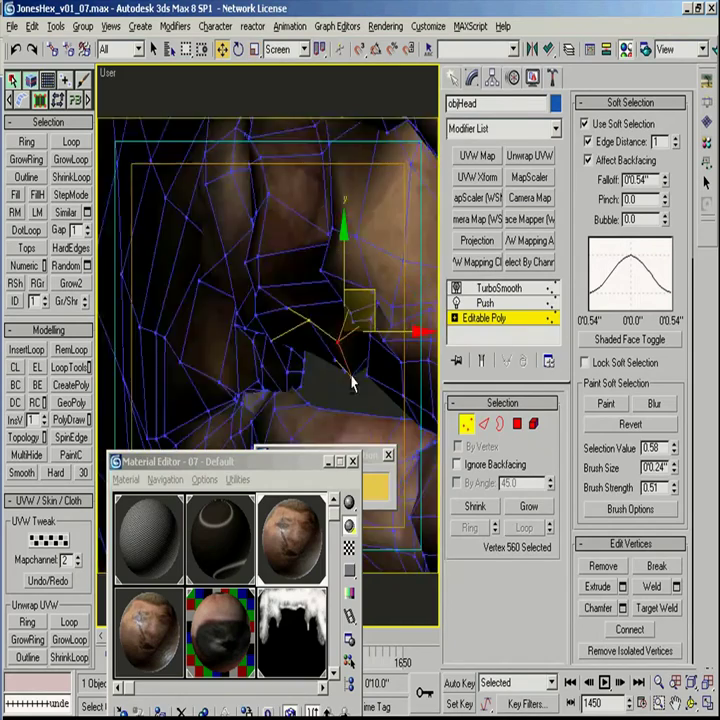
Step: Select a vertex and a neighbouring edge on the torn upper lip beside the gap
click(339, 310)
alt+middle_drag(339, 310, 395, 285)
key(2)
click(298, 320)
ctrl+alt+middle_drag(298, 320, 331, 278)
Step: Leave edge editing and check the whole shaded head from the front without edged faces
click(485, 426)
scroll(286, 283, down, 3)
click(286, 283)
key(f)
key(F4)
scroll(278, 383, up, 3)
Step: Return to the Editable Poly and set the soft selection falloff to 1.18 inches
click(493, 321)
key(4)
drag(665, 181, 598, 126)
mouse_move(269, 349)
alt+middle_down()
mouse_move(333, 329)
mouse_move(267, 360)
alt+middle_up()
key(2)
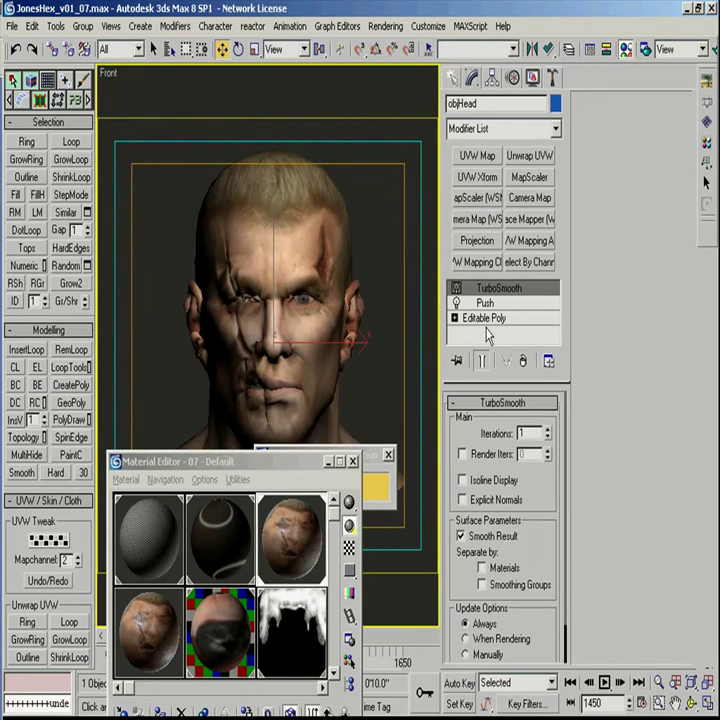
Step: Add an Unwrap UVW modifier directly above the Editable Poly and open its UV editor
click(487, 318)
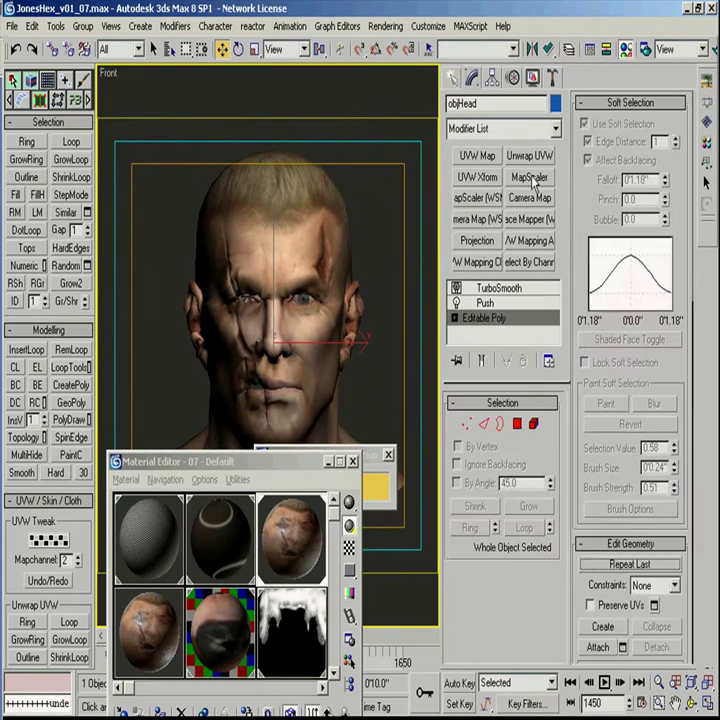
click(529, 155)
click(640, 130)
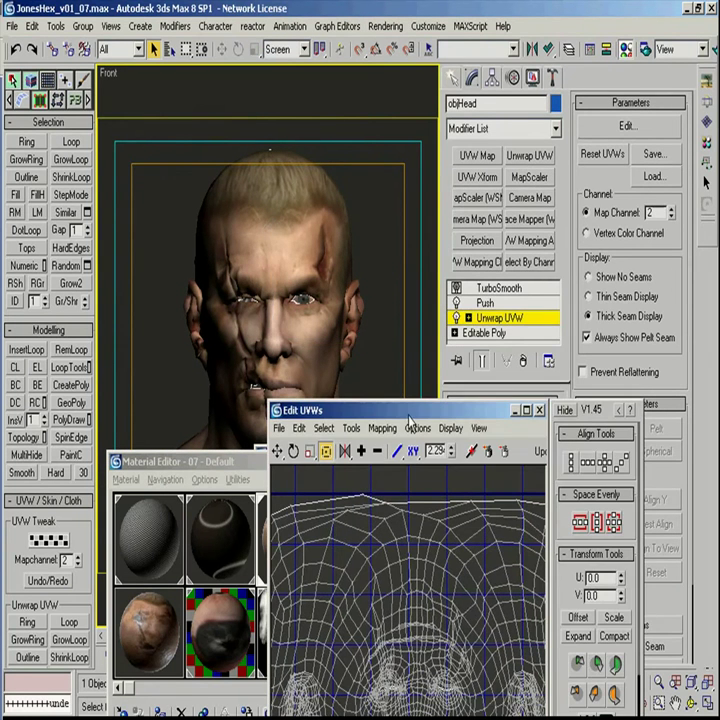
Step: Start saving the channel 2 UVs and browse to the JonesHex project's UVW folder
click(652, 155)
click(297, 262)
click(297, 412)
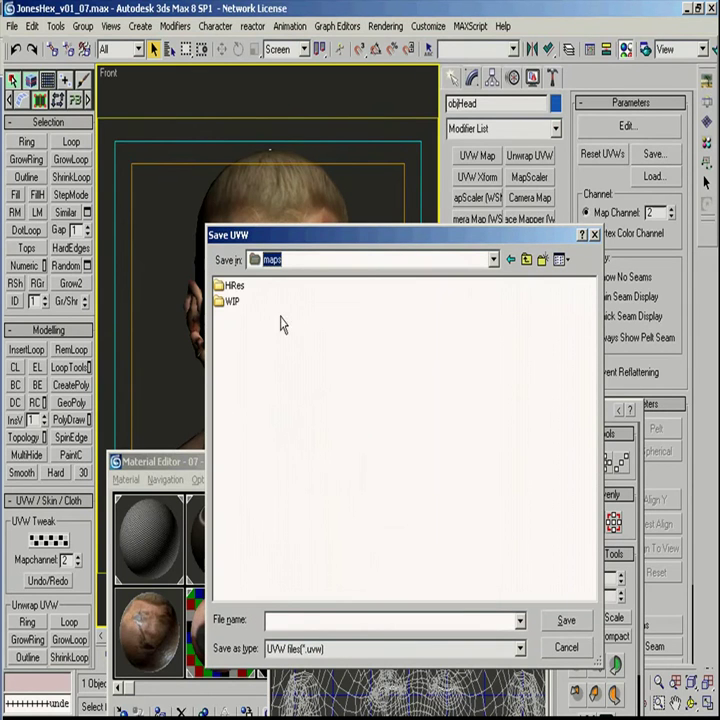
double_click(229, 303)
double_click(228, 288)
click(527, 261)
click(527, 261)
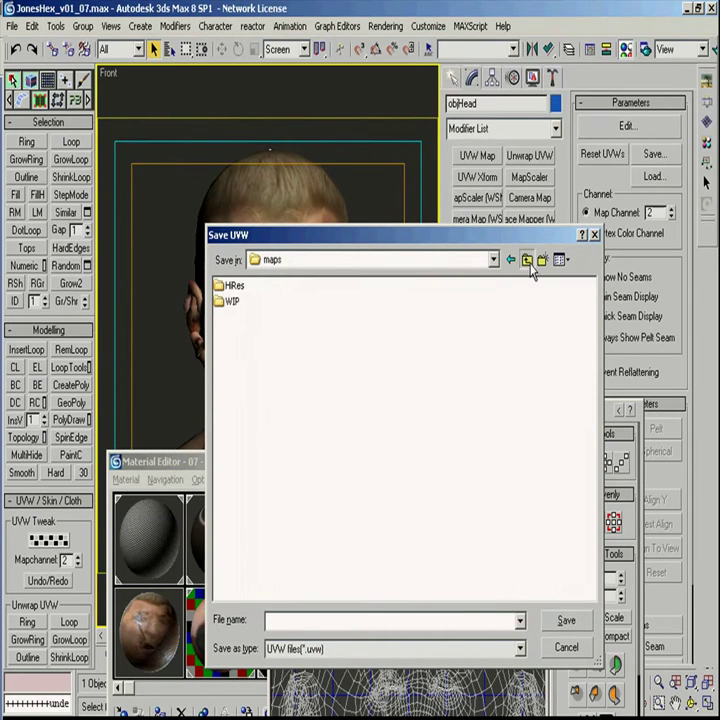
click(527, 261)
double_click(238, 349)
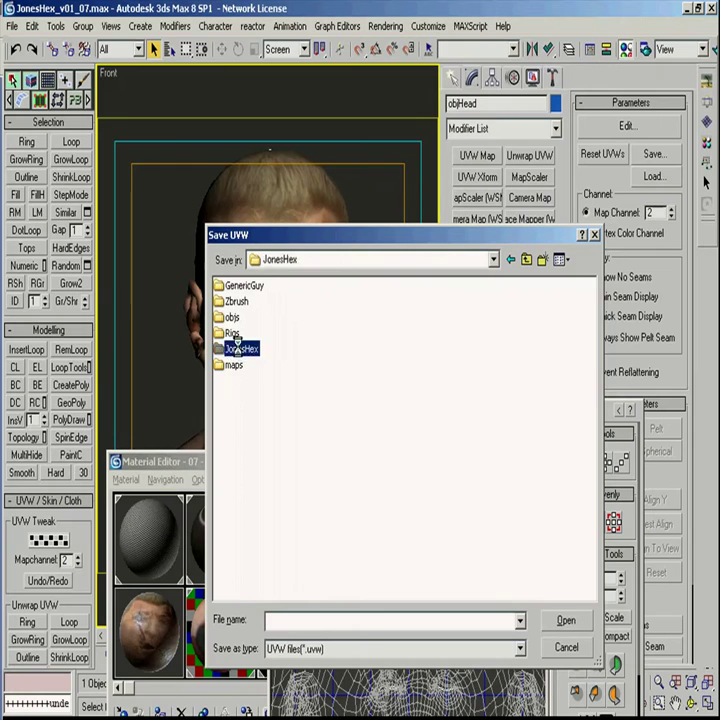
double_click(230, 287)
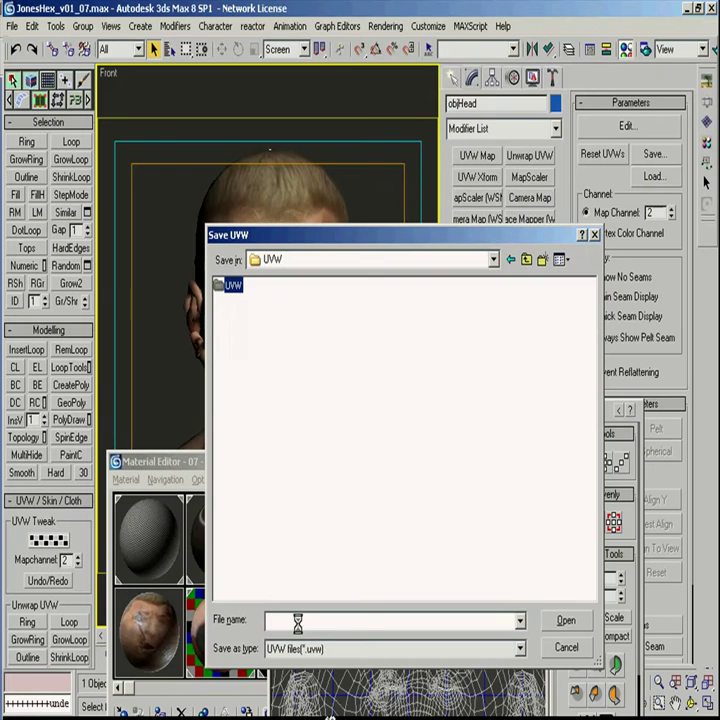
Step: Save the UV layout as face2 in the UVW folder
text(f)
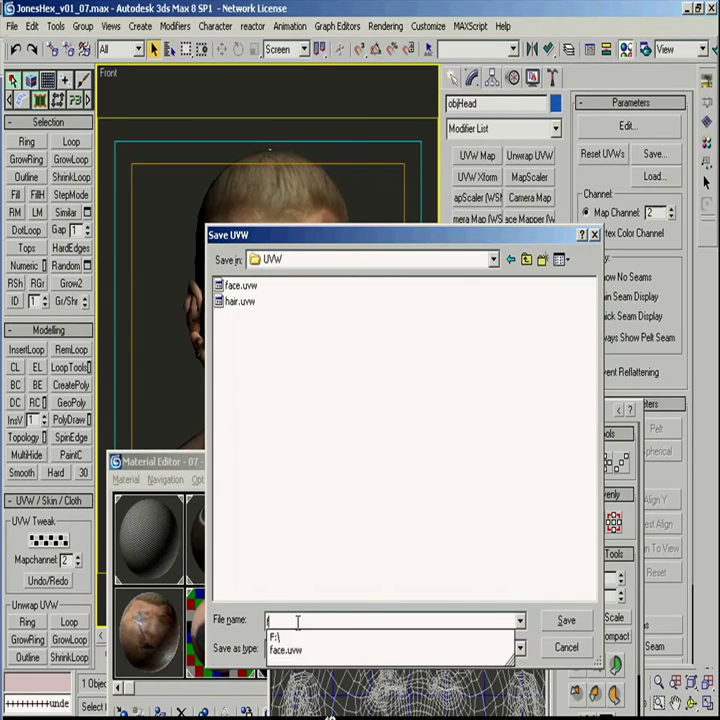
text(ace2)
click(570, 622)
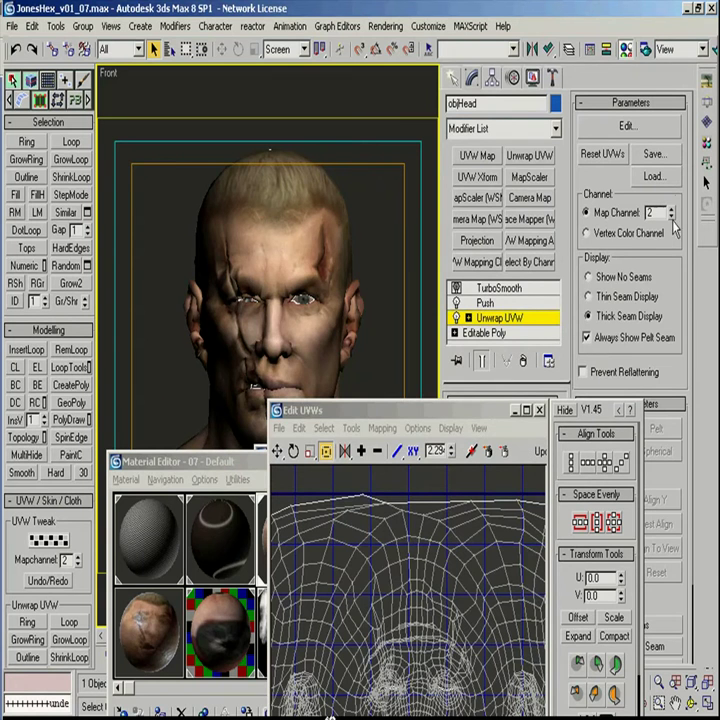
Step: Switch the unwrap to map channel 1, load the saved face2 UVs and close the UV editor
click(671, 210)
key(Return)
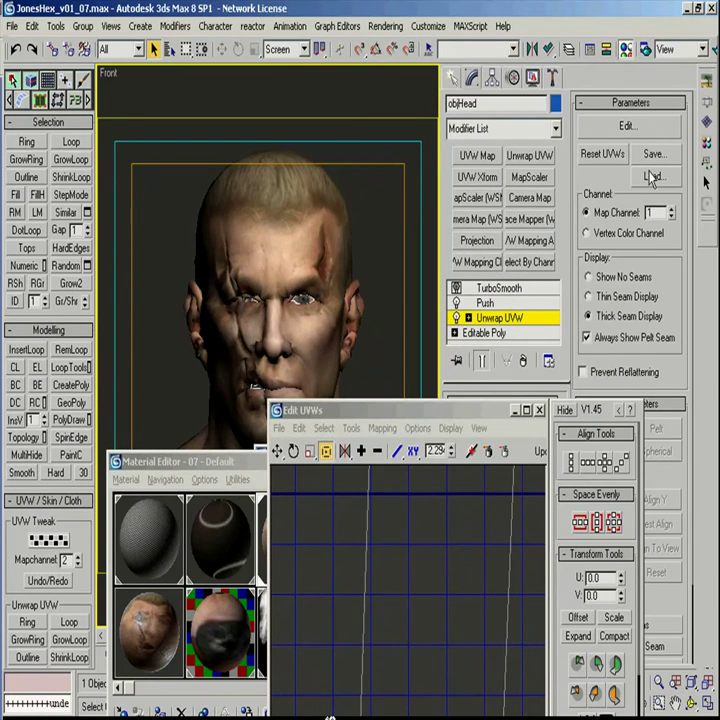
click(651, 177)
double_click(240, 318)
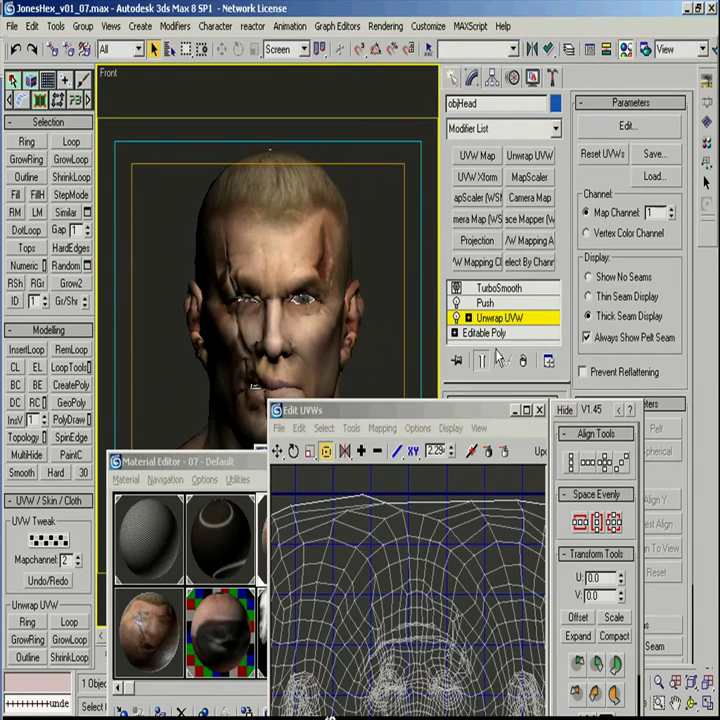
click(539, 410)
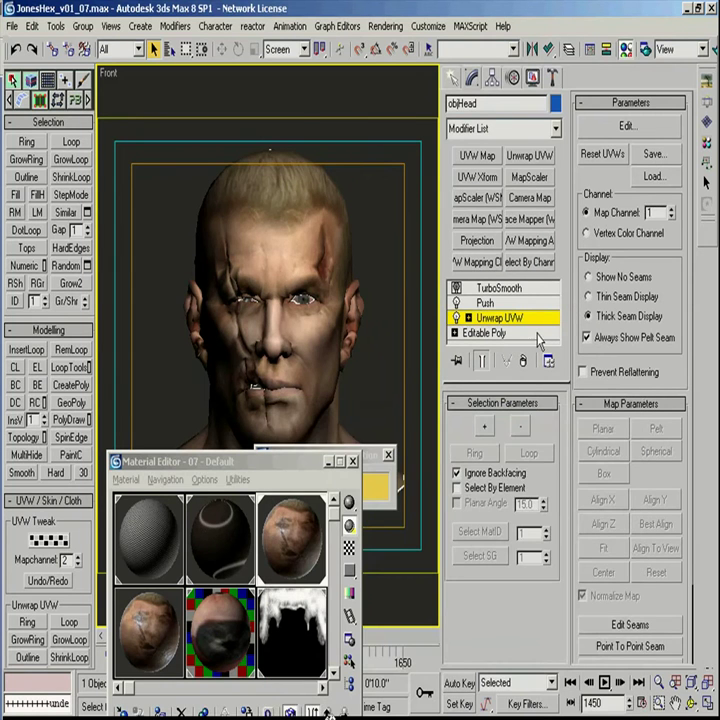
Step: Turn TurboSmooth on and inspect the scarred side of the head
click(551, 77)
click(473, 78)
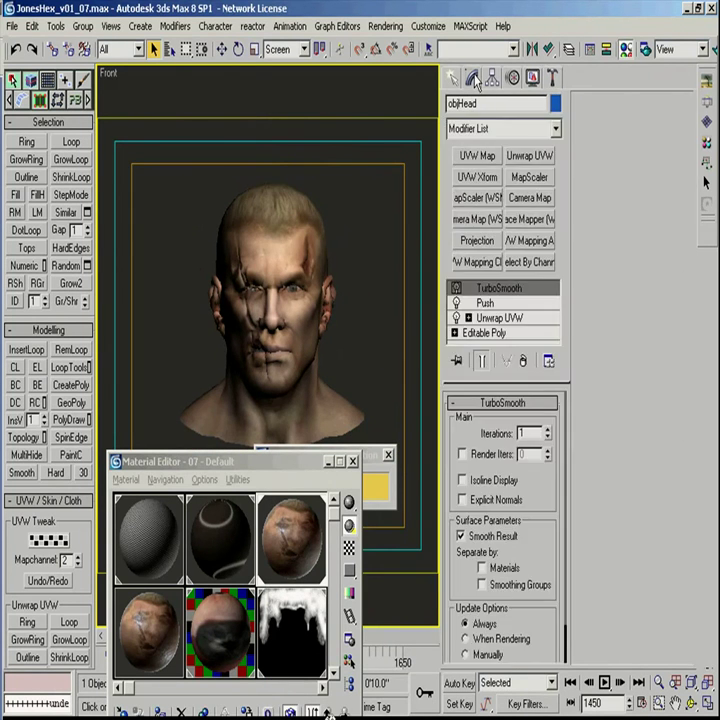
click(457, 293)
alt+middle_drag(295, 302, 342, 300)
scroll(342, 300, up, 4)
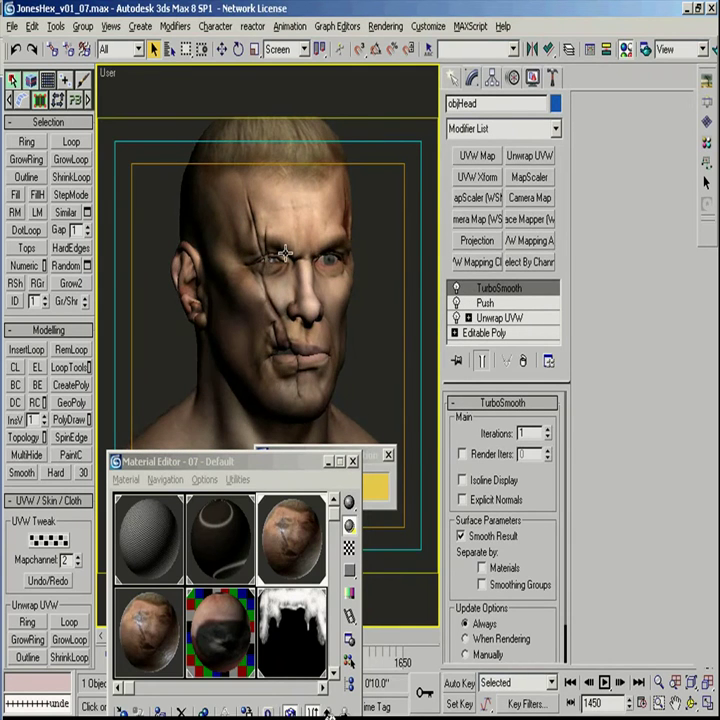
alt+middle_drag(289, 217, 320, 253)
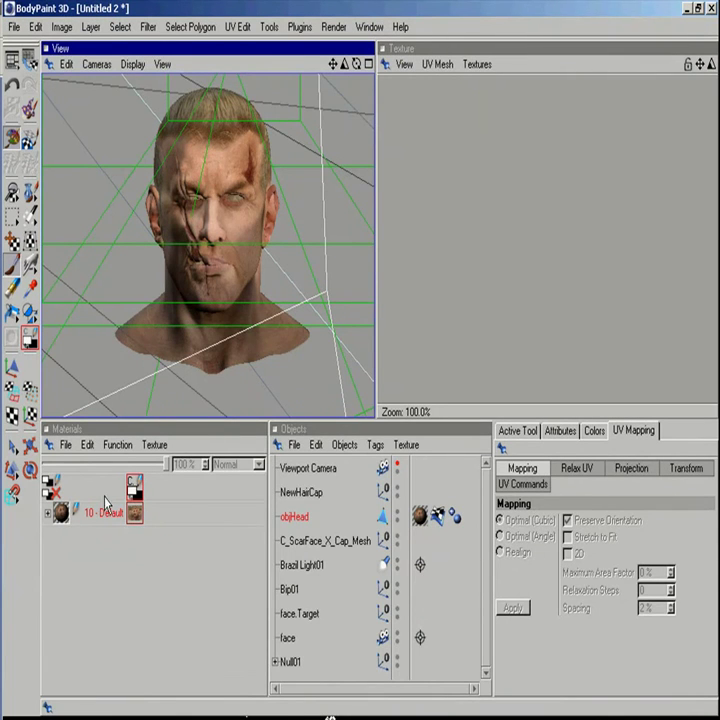
Step: Switch to BodyPaint 3D and remove the surplus scene objects, keeping only objHead selected
click(297, 519)
key(Delete)
click(301, 473)
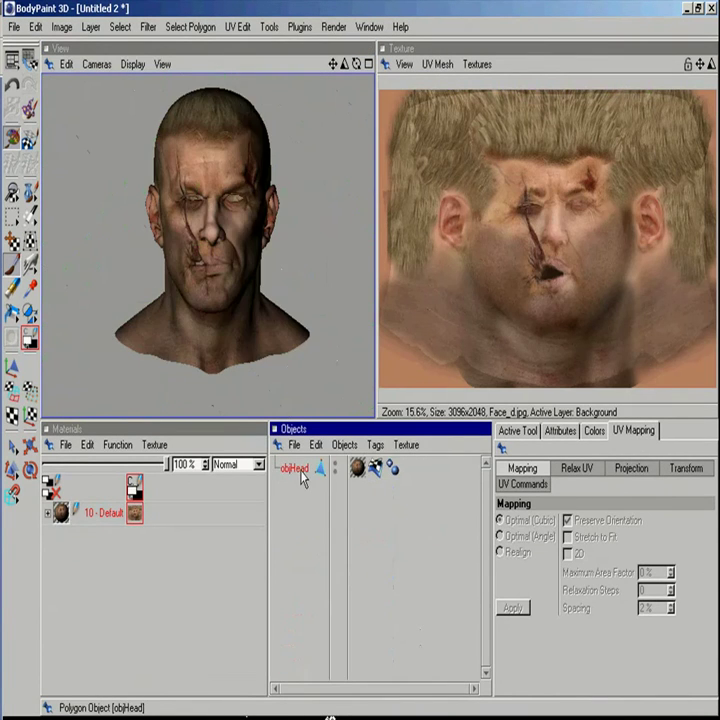
Step: Activate Model mode for objHead, frame the head and set the 3D view to Perspective
click(270, 27)
mouse_move(290, 82)
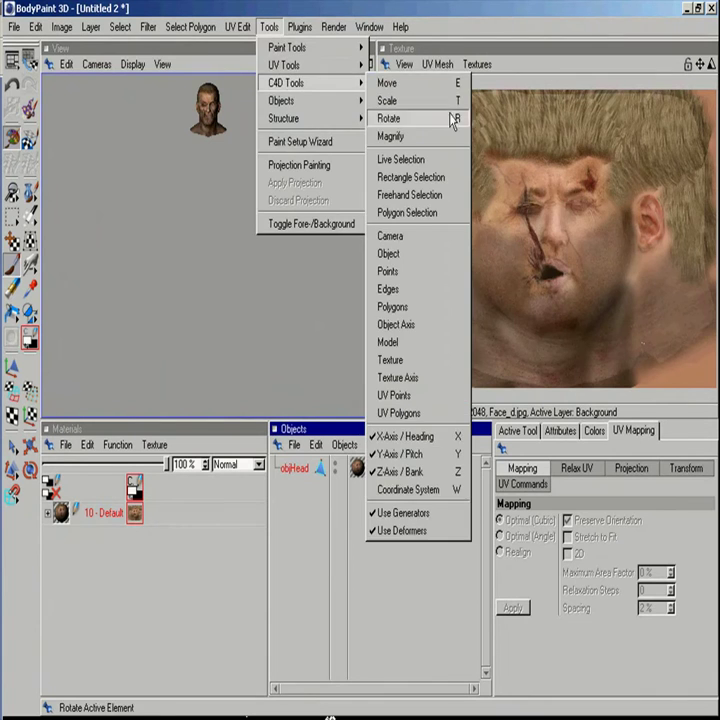
click(400, 342)
drag(205, 342, 228, 36)
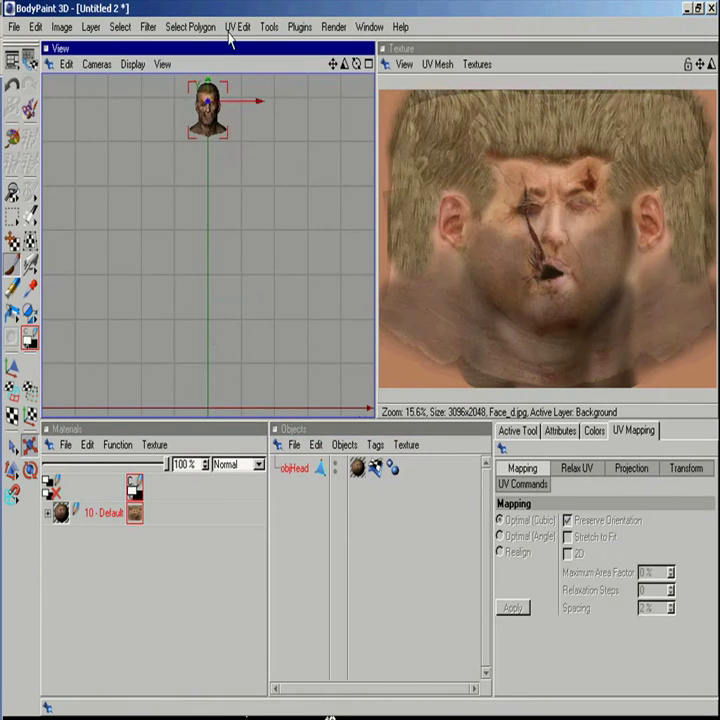
key(h)
click(96, 64)
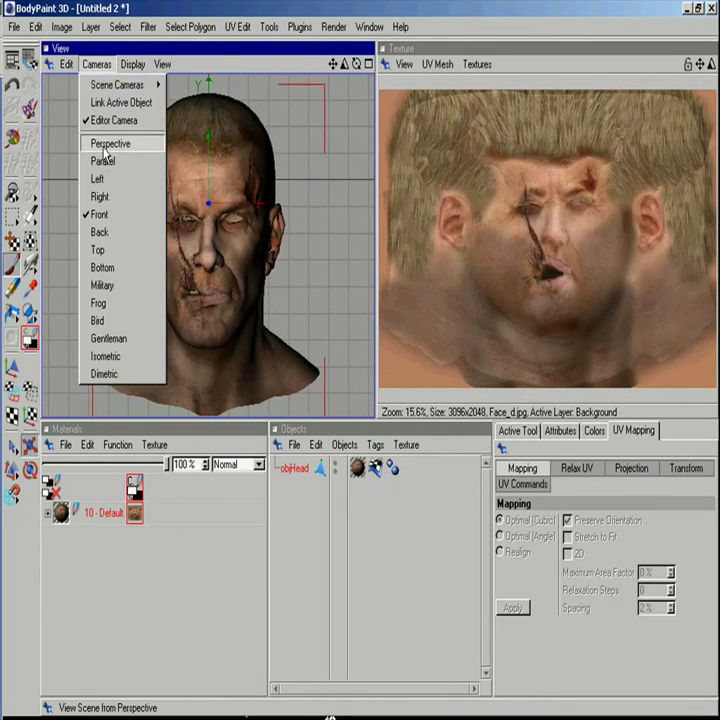
click(110, 143)
Step: Enable 3D painting and bring the scarred mouth and chin up close in both the 3D view and the texture
alt+right_drag(142, 230, 183, 321)
alt+middle_drag(183, 321, 156, 326)
alt+drag(156, 326, 8, 97)
click(16, 140)
alt+right_drag(202, 251, 191, 259)
mouse_move(191, 259)
alt+mouse_down()
mouse_move(181, 242)
mouse_move(283, 172)
alt+mouse_up()
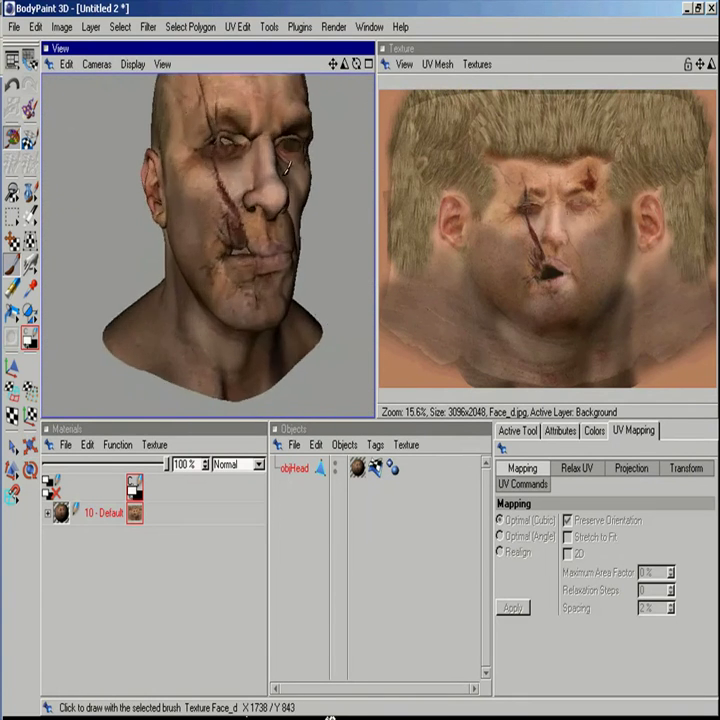
alt+right_drag(283, 172, 294, 164)
alt+middle_drag(294, 164, 244, 142)
alt+drag(246, 140, 241, 180)
scroll(565, 228, up, 5)
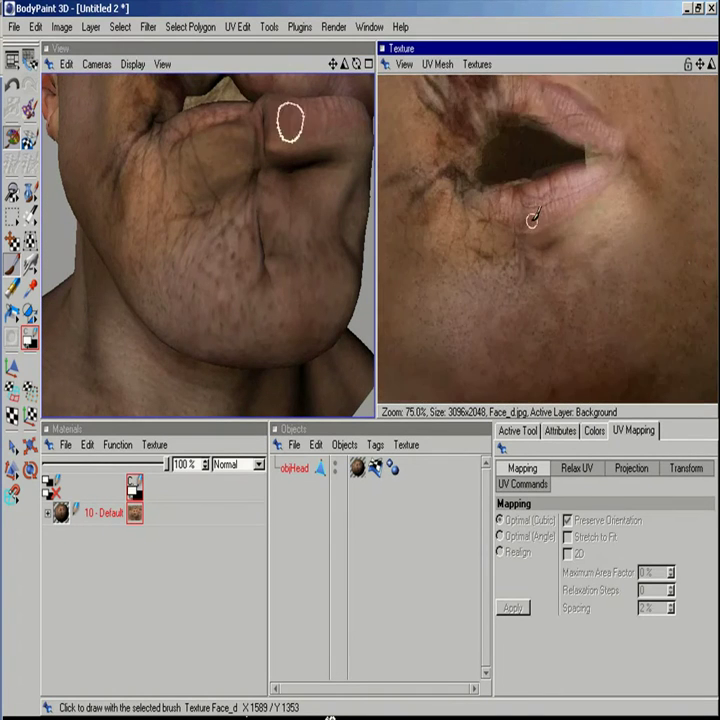
scroll(530, 217, down, 1)
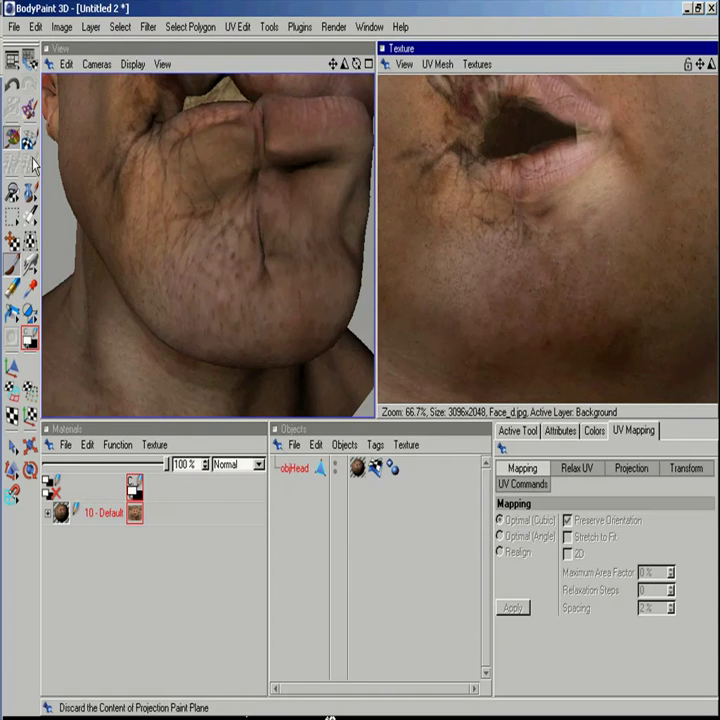
Step: Set up the Clone tool for projection painting with 77% scale, brush size 35, 40% pressure and 17% hardness
drag(30, 264, 62, 276)
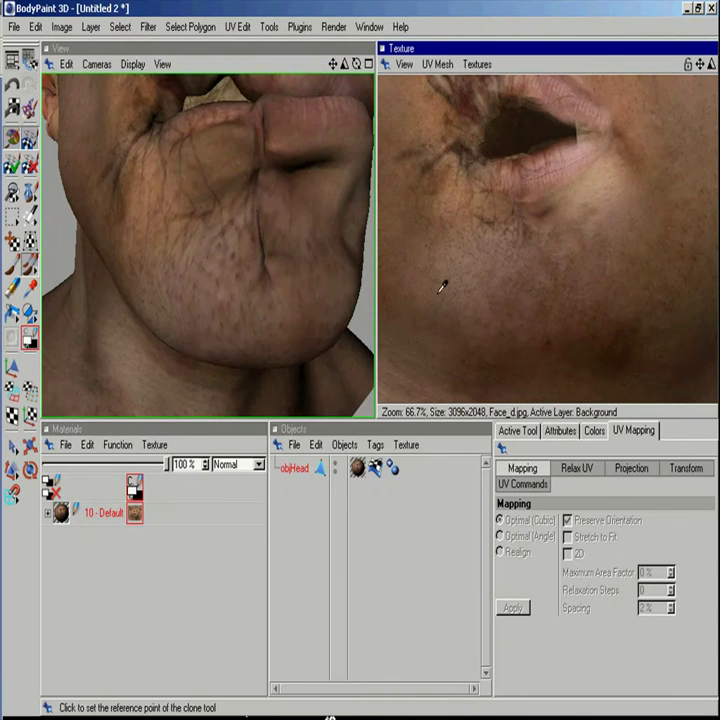
click(525, 431)
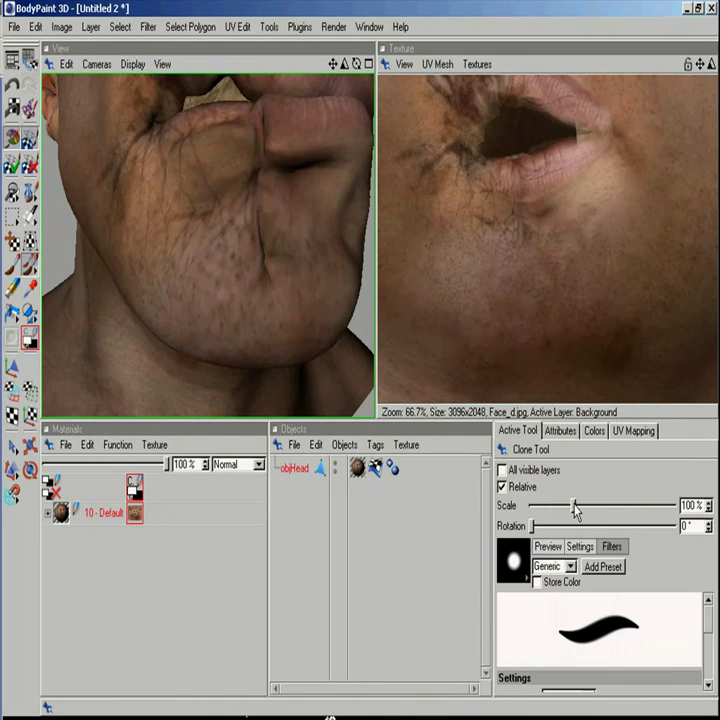
drag(570, 510, 567, 508)
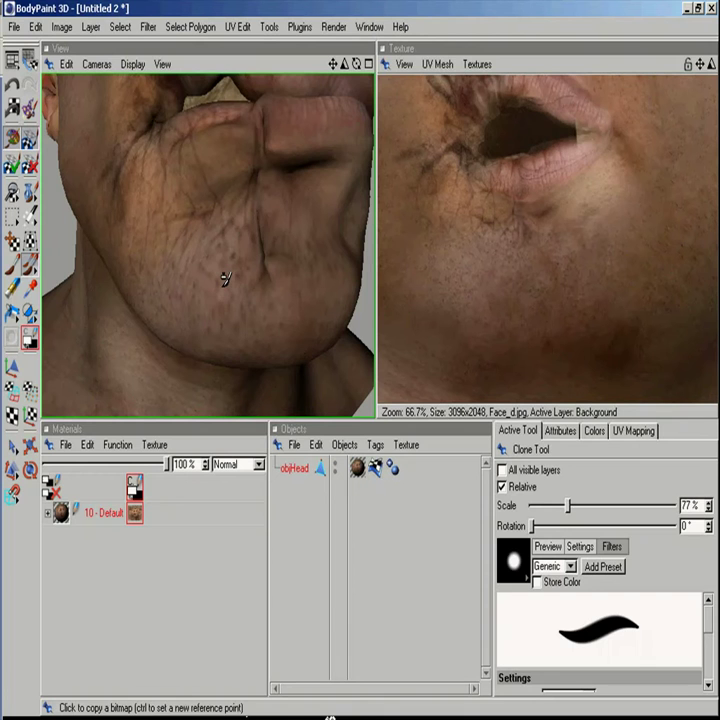
drag(709, 617, 708, 650)
drag(572, 632, 580, 632)
drag(622, 649, 591, 650)
drag(592, 667, 565, 668)
Step: Try cloning chin skin from the texture onto the model, and resample the source with the clone scale at 93%
ctrl+click(491, 275)
mouse_move(236, 278)
mouse_down()
mouse_move(235, 294)
mouse_move(233, 262)
mouse_up()
mouse_move(566, 510)
mouse_down()
mouse_move(579, 508)
mouse_move(572, 507)
mouse_up()
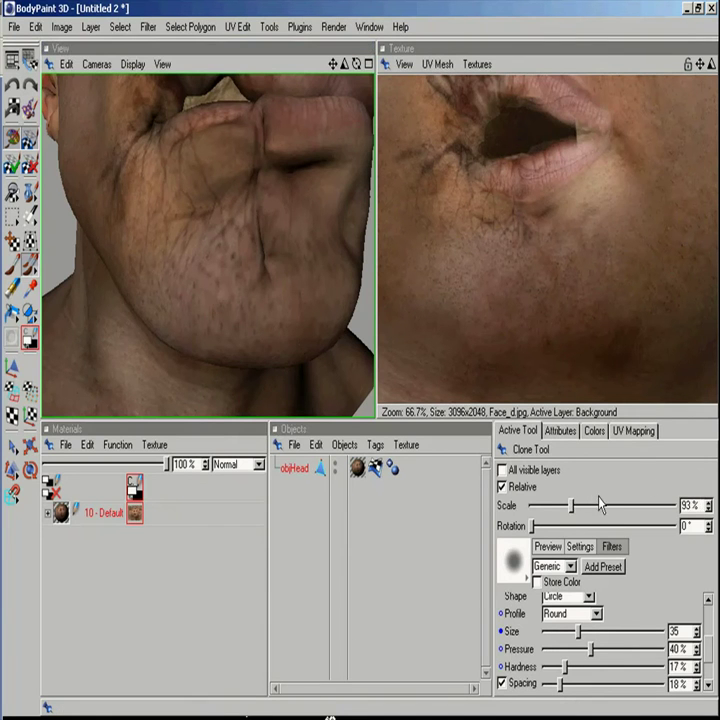
ctrl+click(480, 276)
Step: Freehand-select a patch of chin stubble on the texture, scale it over the model's chin and apply the transform
mouse_move(12, 214)
mouse_down()
mouse_move(30, 225)
mouse_move(58, 226)
mouse_up()
mouse_move(478, 250)
mouse_down()
mouse_move(450, 320)
mouse_move(470, 236)
mouse_up()
drag(356, 64, 370, 58)
key(ctrl+t)
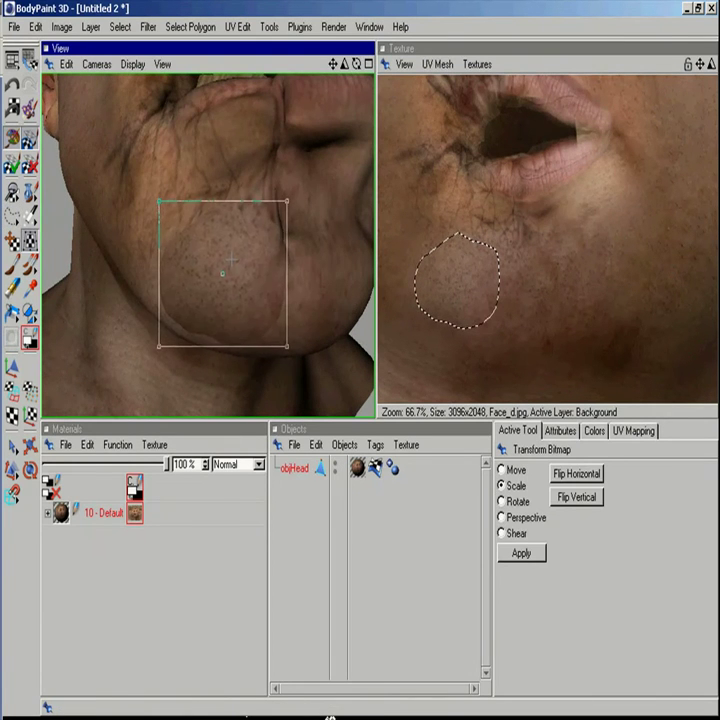
mouse_move(288, 350)
mouse_down()
mouse_move(288, 317)
mouse_move(301, 296)
mouse_up()
click(523, 554)
Step: Blend the chin patch with the Eraser at size 55, 23% pressure and 13% hardness
click(16, 288)
mouse_move(577, 657)
mouse_down()
mouse_move(588, 657)
mouse_move(570, 676)
mouse_up()
scroll(565, 692, down, 1)
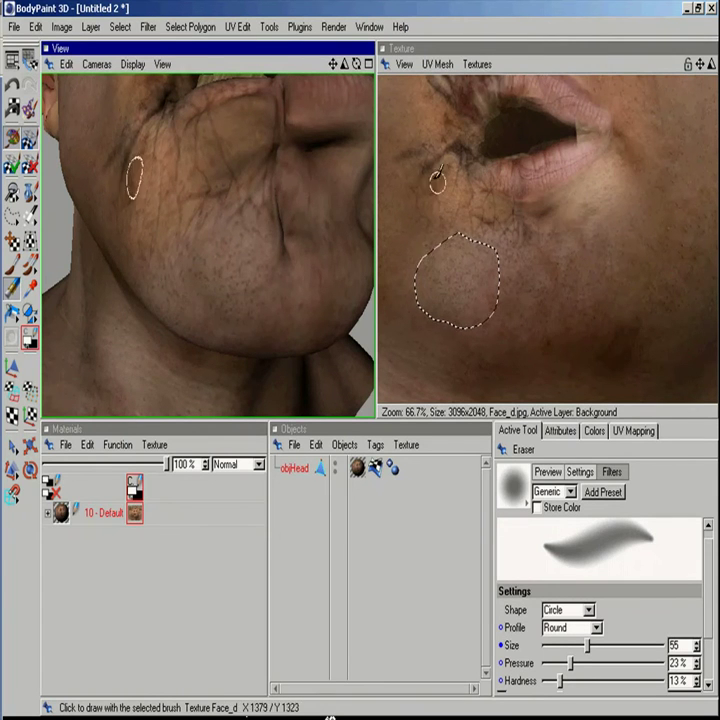
Step: Return to the Clone tool for the side of the chin and set its scale to 117%
click(15, 135)
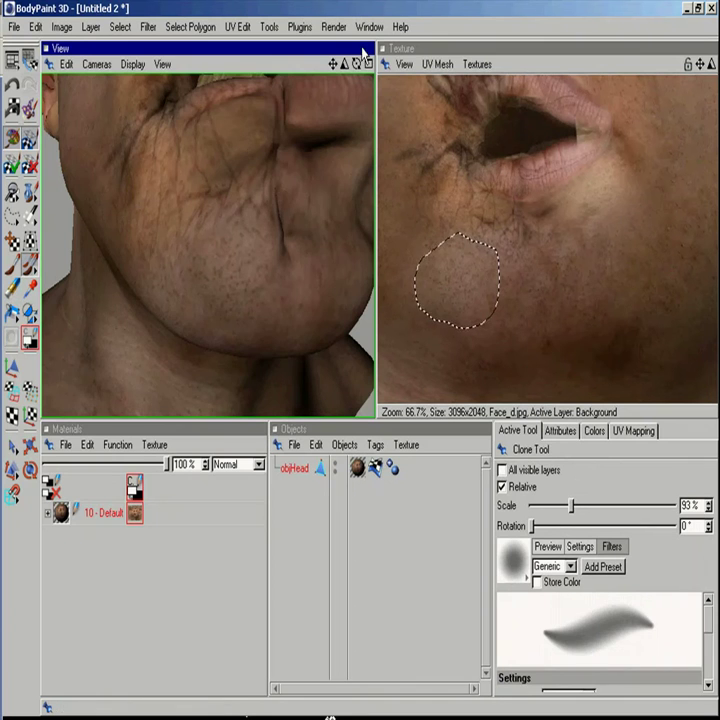
drag(356, 64, 397, 22)
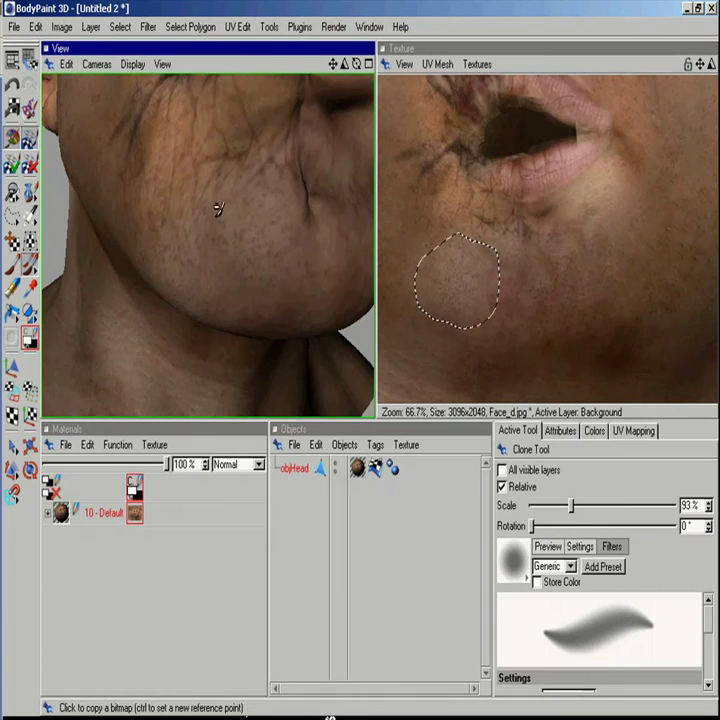
drag(572, 505, 579, 505)
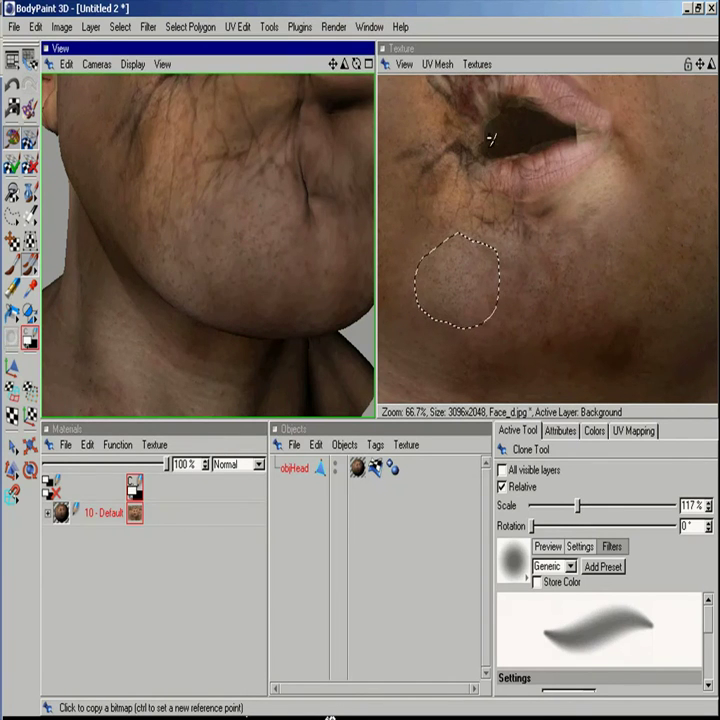
Step: Freehand-select a small patch of veined skin just below the lower lip on the texture
click(20, 214)
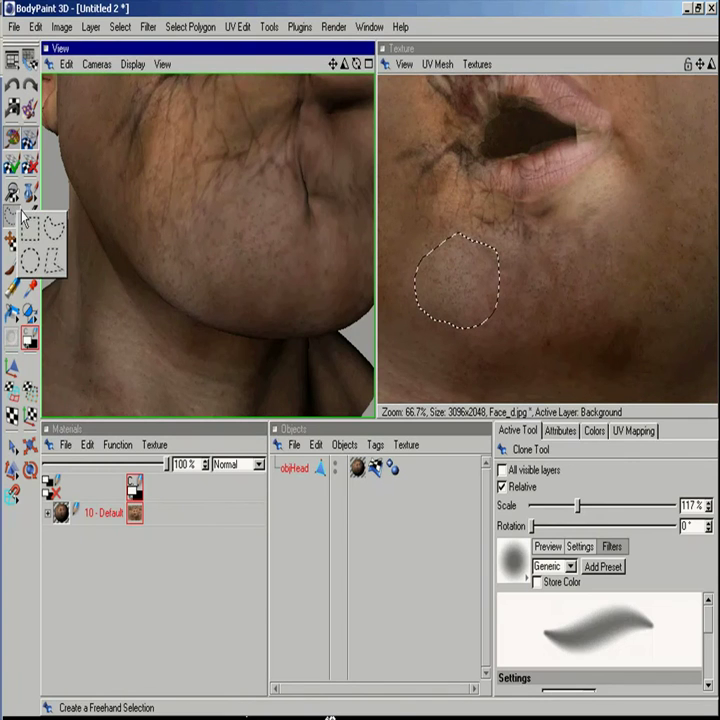
click(55, 229)
mouse_move(513, 206)
mouse_down()
mouse_move(488, 241)
mouse_move(517, 204)
mouse_up()
drag(356, 63, 345, 66)
drag(333, 64, 310, 128)
drag(333, 66, 351, 30)
Step: Place and rotate the veined skin patch below the lower lip beside the chin split, apply it and blend it with the Eraser
click(30, 240)
drag(334, 378, 177, 322)
click(505, 501)
drag(160, 375, 209, 313)
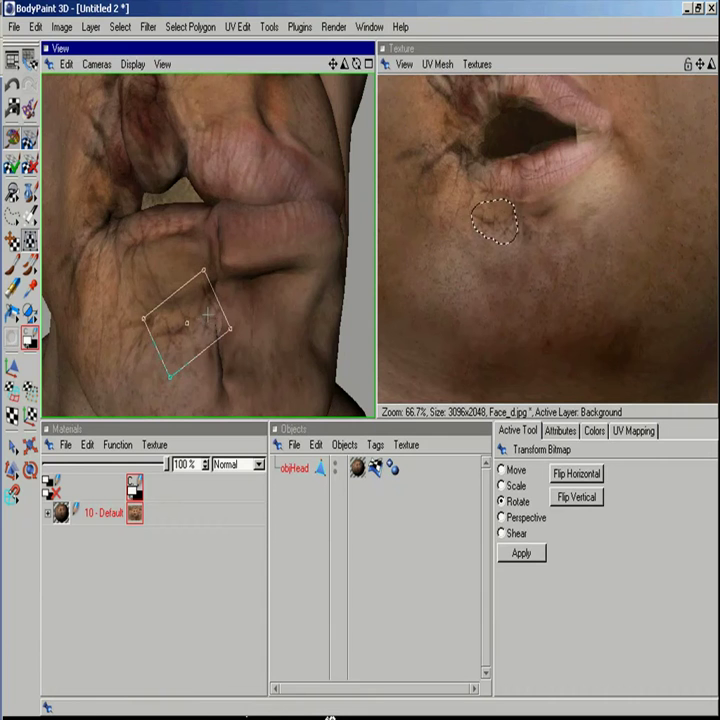
click(521, 553)
click(12, 288)
mouse_move(218, 235)
mouse_down()
mouse_move(222, 318)
mouse_move(154, 334)
mouse_up()
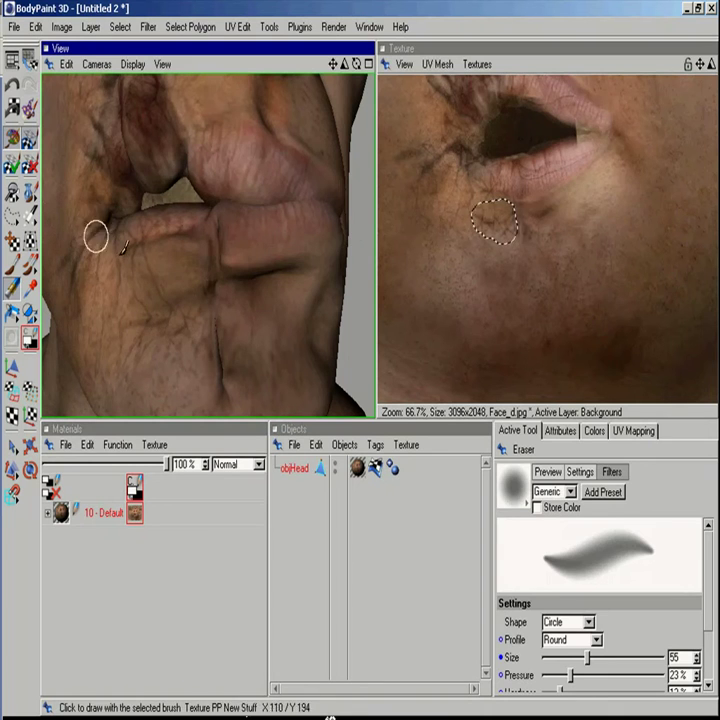
Step: Clone dark scar tissue from the cheek wound into the lip split and chin crease at 80% scale, turning off Relative sampling
click(31, 268)
mouse_move(500, 134)
alt+middle_down()
mouse_move(506, 147)
mouse_move(481, 247)
alt+middle_up()
click(459, 177)
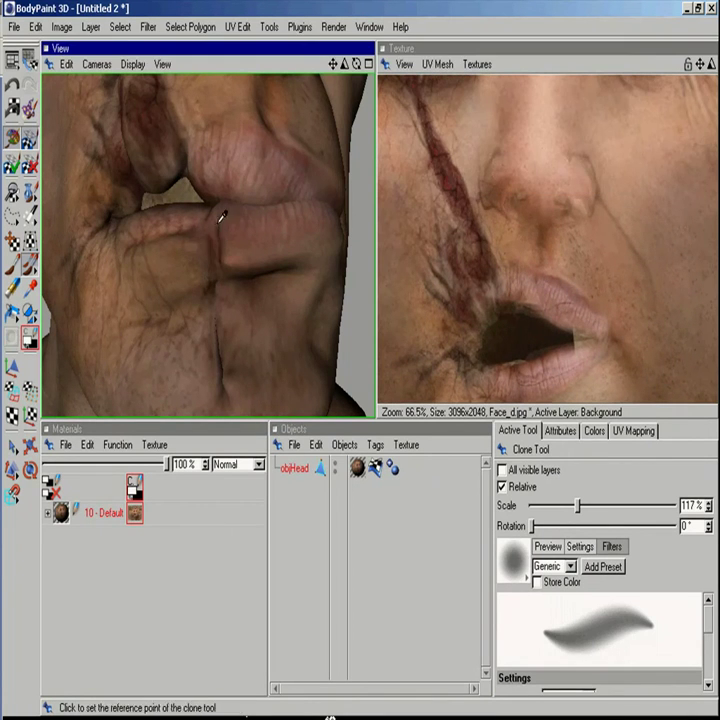
drag(578, 505, 565, 505)
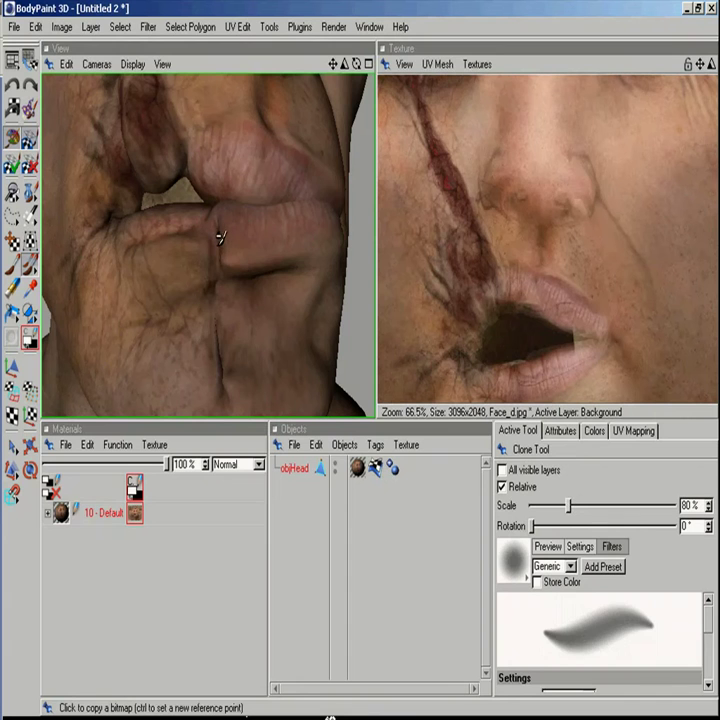
click(218, 213)
ctrl+click(459, 174)
click(223, 299)
click(524, 488)
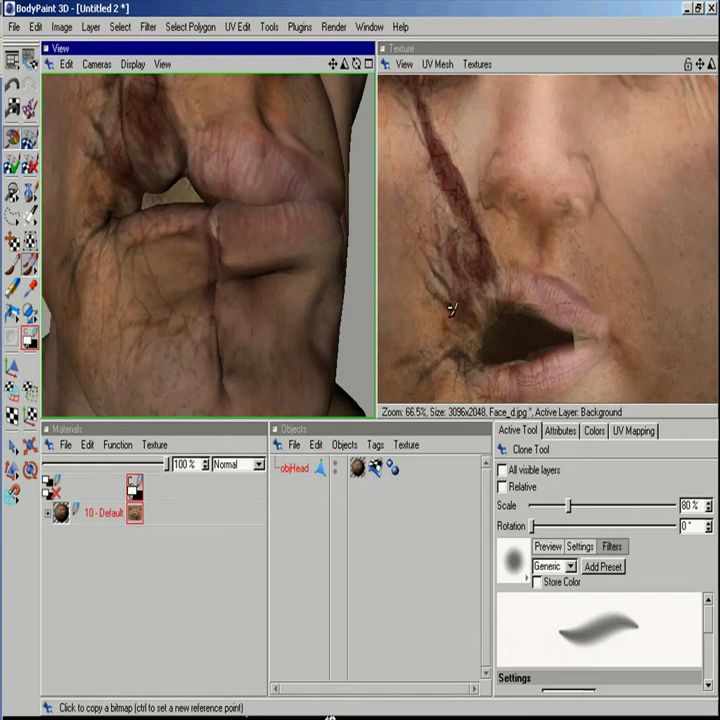
alt+right_drag(488, 289, 477, 270)
alt+middle_drag(552, 268, 533, 187)
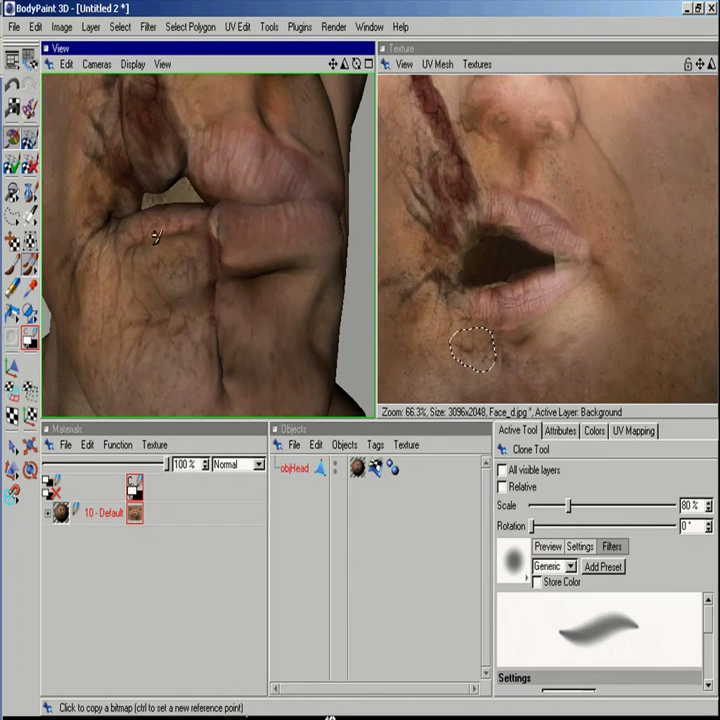
Step: Darken fine creases below the lower lip with the Brush at size 8, using the Burn - Midtones and Burn - Highlights filters
click(12, 265)
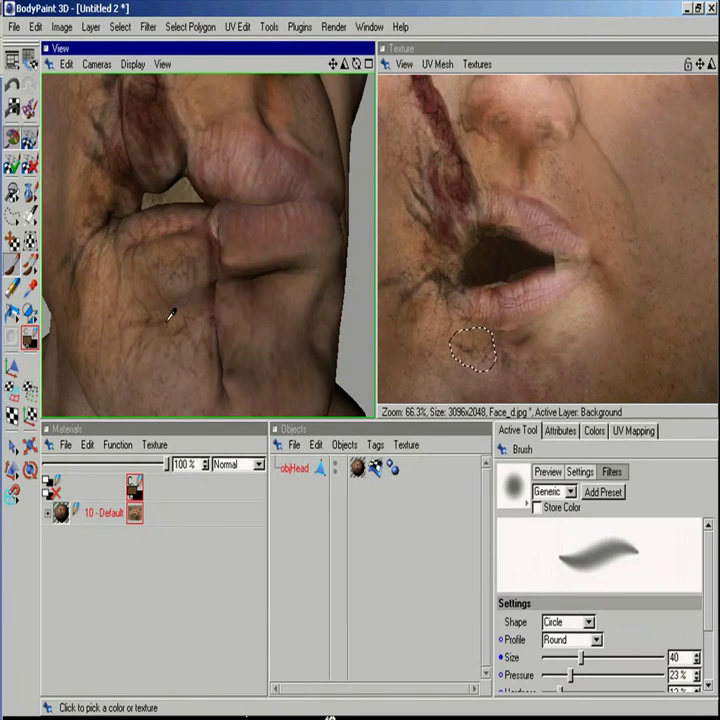
middle_drag(216, 290, 192, 293)
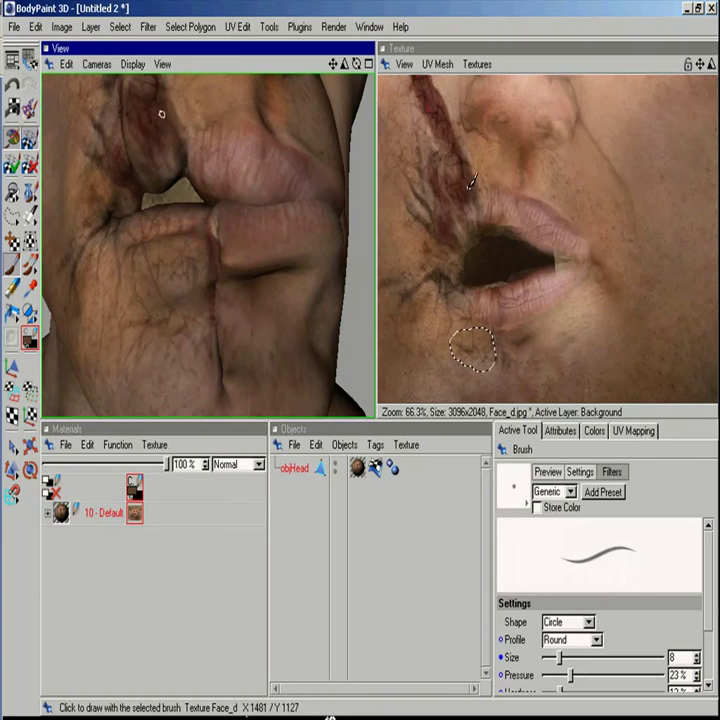
click(612, 473)
click(600, 546)
click(584, 473)
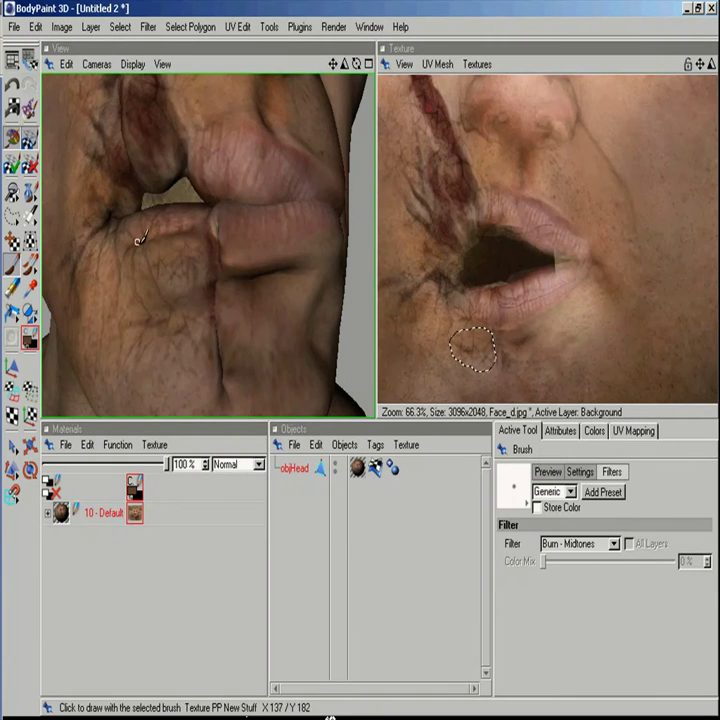
click(590, 544)
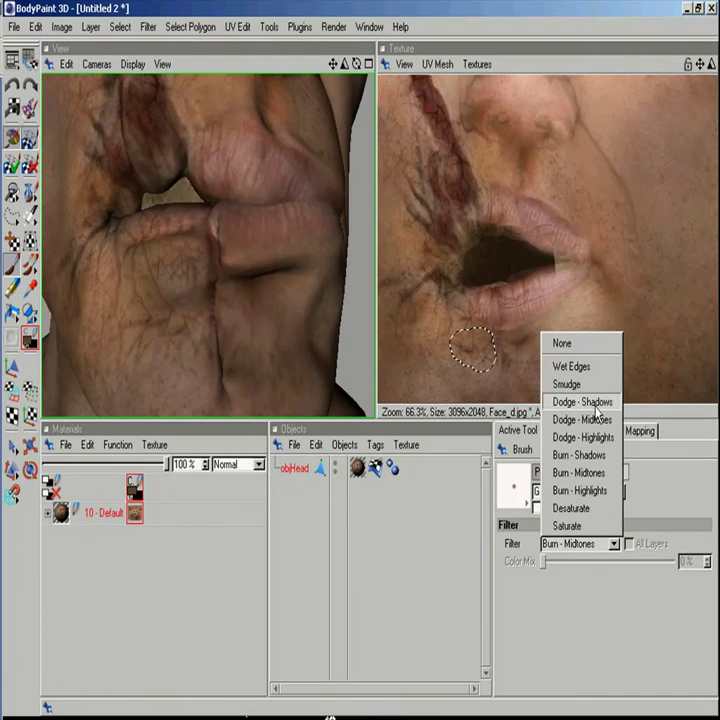
click(580, 490)
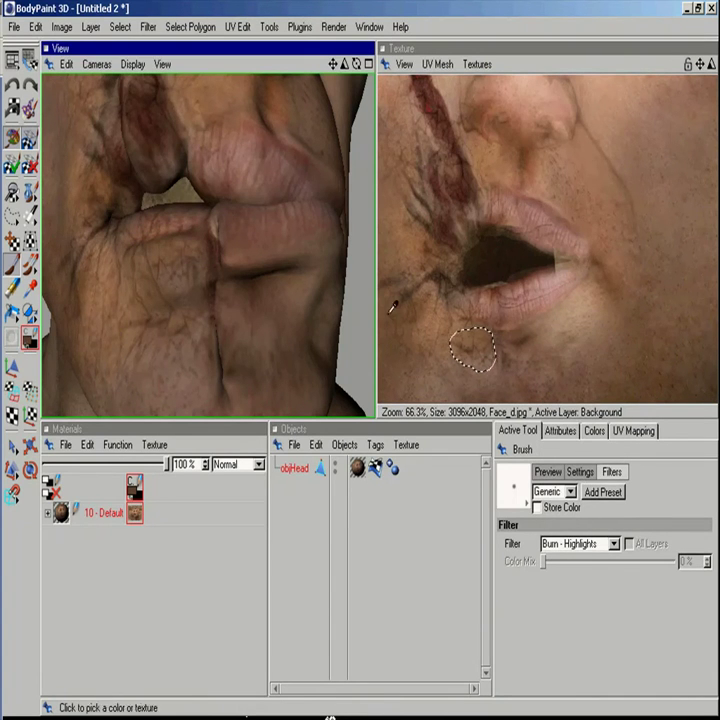
click(548, 472)
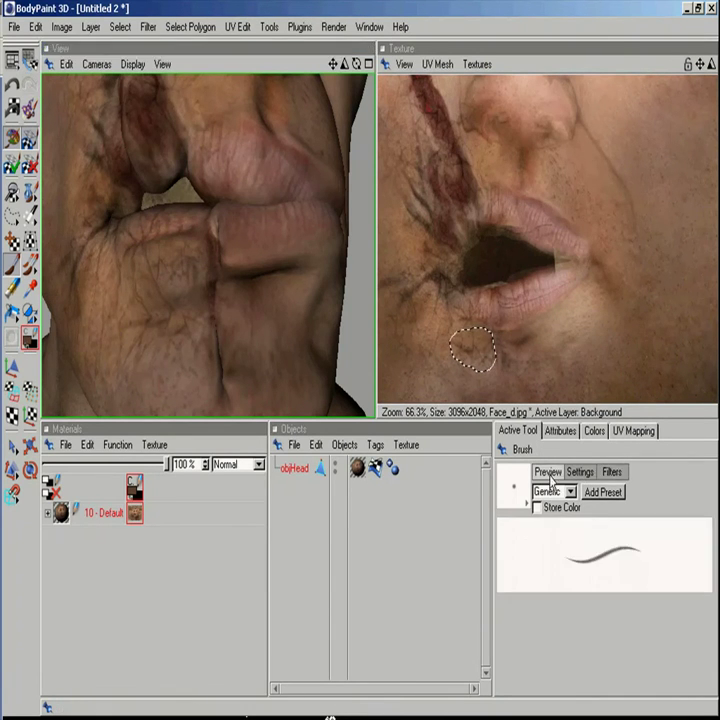
click(581, 472)
click(502, 598)
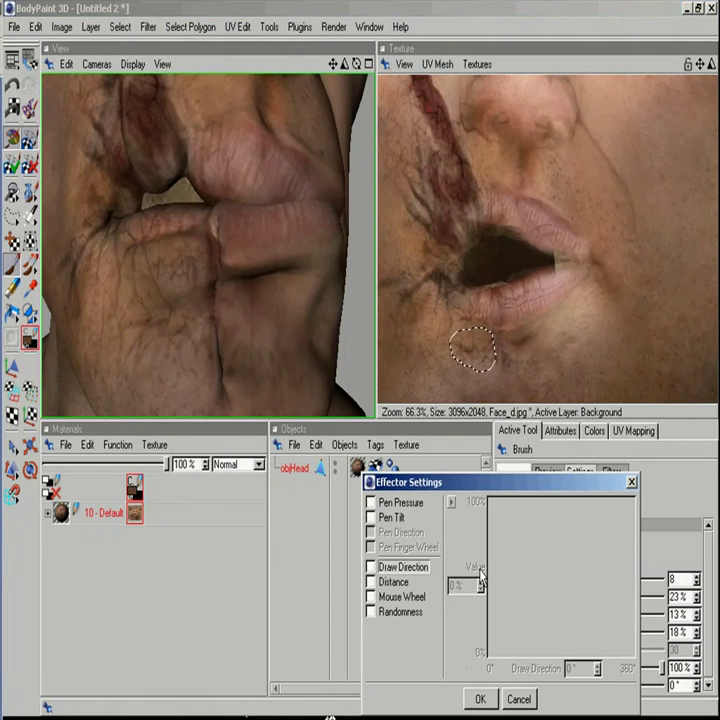
click(398, 500)
click(381, 502)
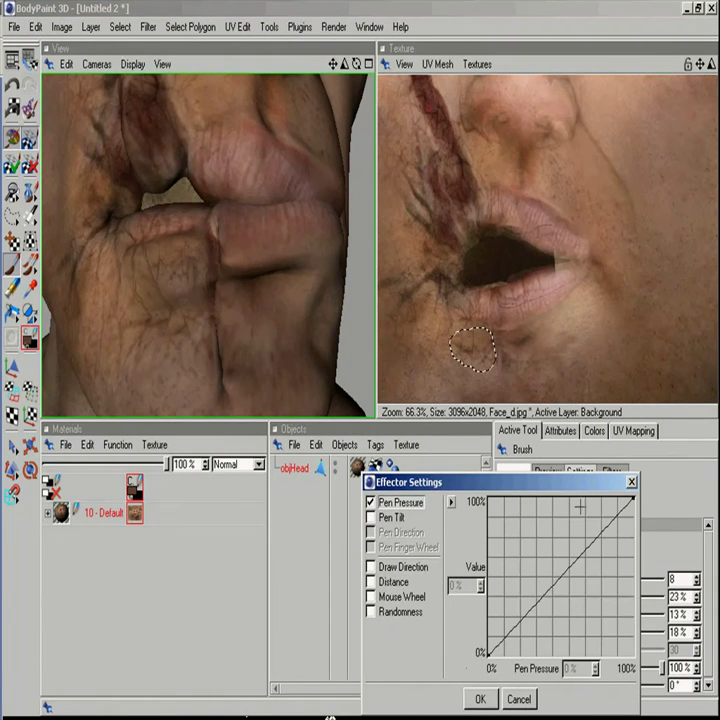
click(631, 483)
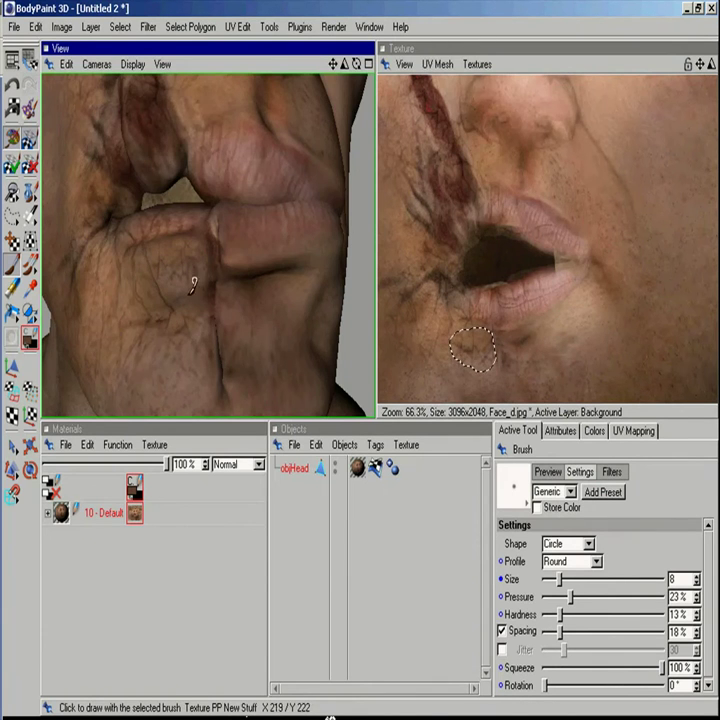
Step: Paint thin dark veins and wrinkles below the lip and around the side of the chin with the size 8 Burn - Highlights brush
alt+drag(284, 174, 312, 172)
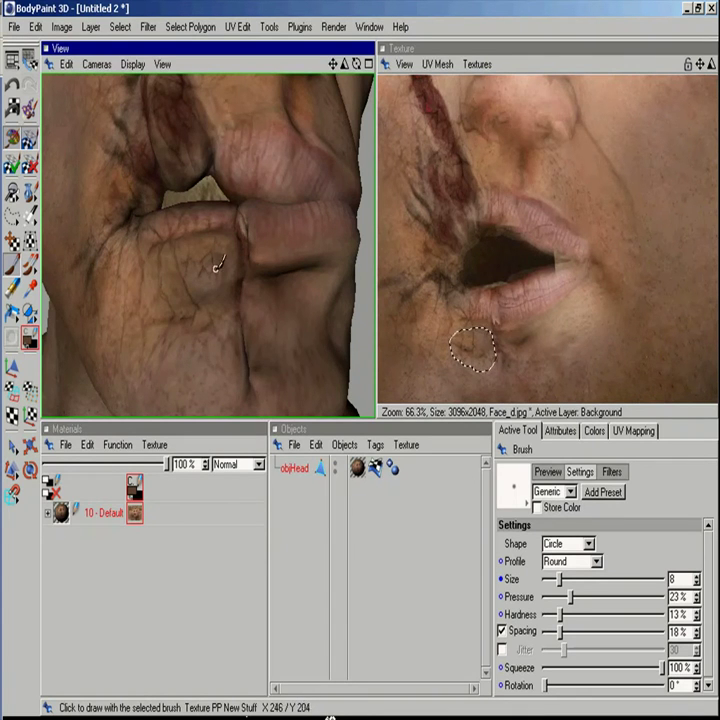
alt+drag(322, 125, 267, 188)
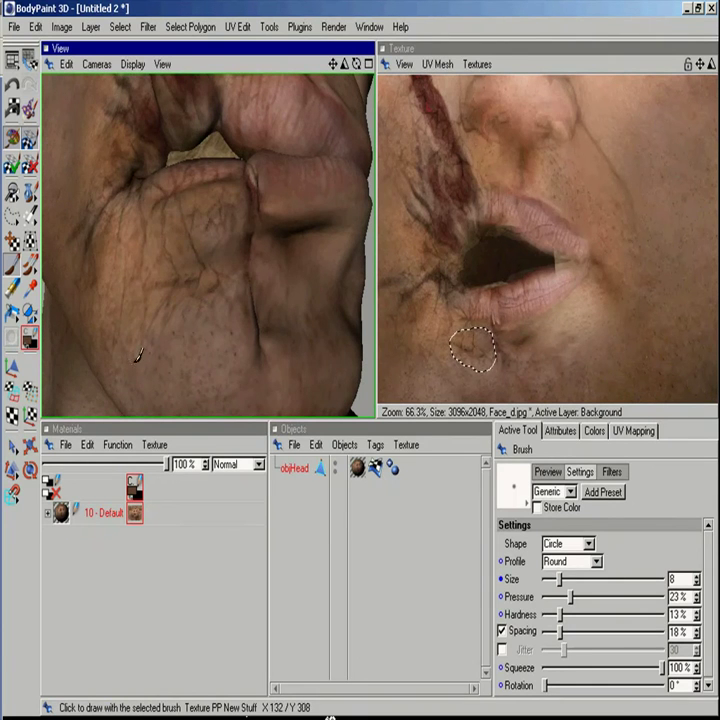
alt+drag(289, 291, 252, 167)
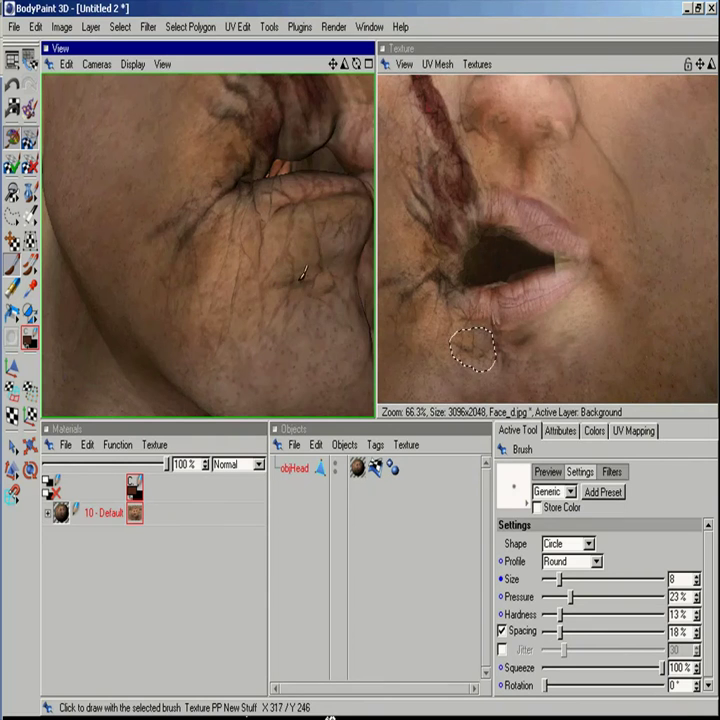
Step: Soften the brush to size 32, 28% pressure and 5% hardness for broader shading
mouse_move(559, 579)
mouse_down()
mouse_move(574, 581)
mouse_move(559, 598)
mouse_move(576, 598)
mouse_move(548, 615)
mouse_up()
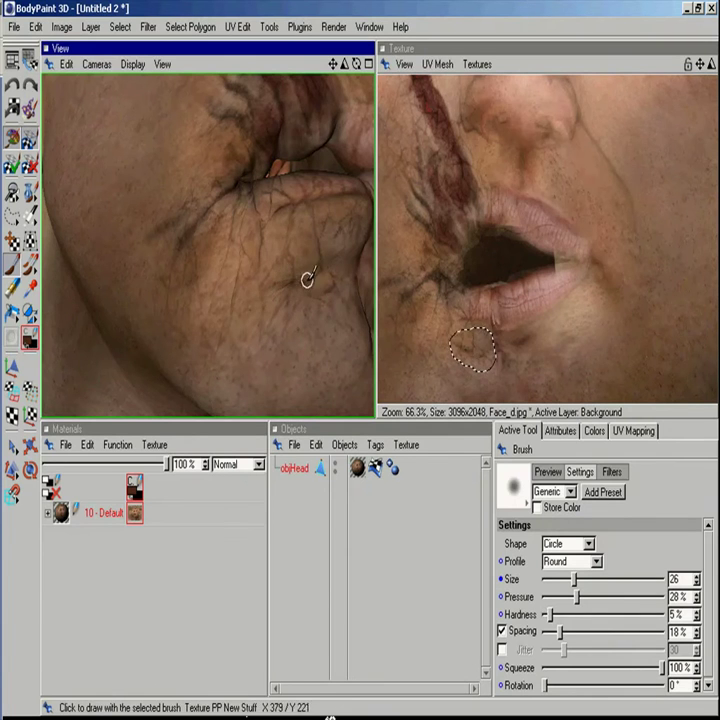
drag(573, 581, 579, 581)
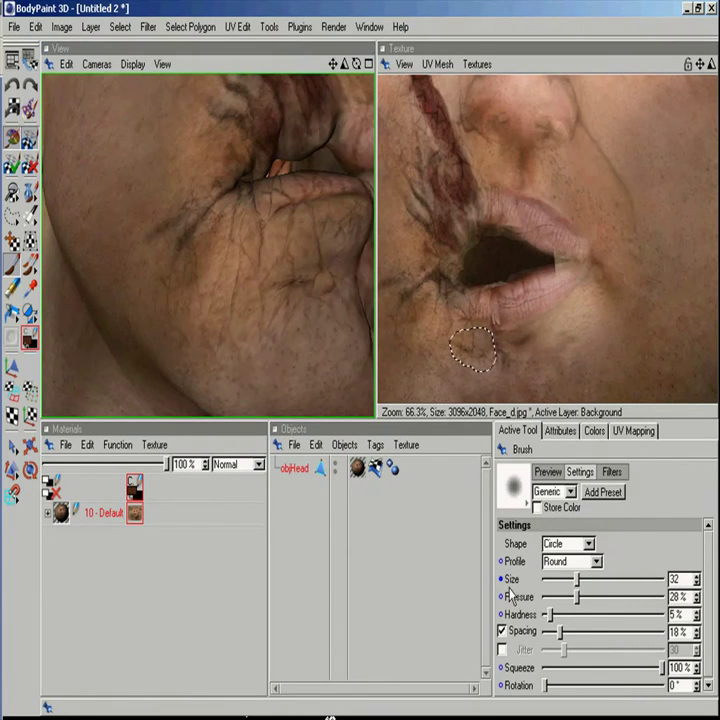
click(501, 580)
drag(633, 483, 634, 506)
drag(566, 567, 554, 548)
click(632, 467)
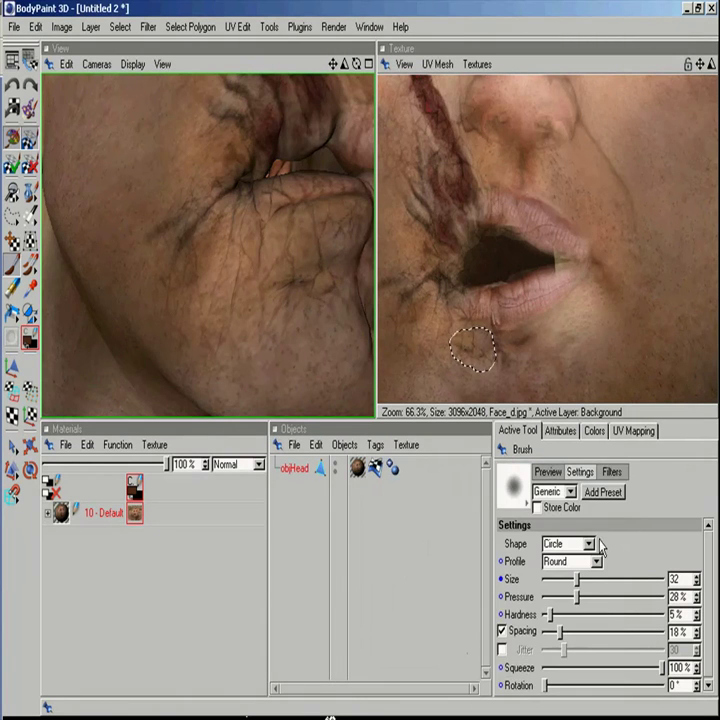
click(503, 613)
click(372, 503)
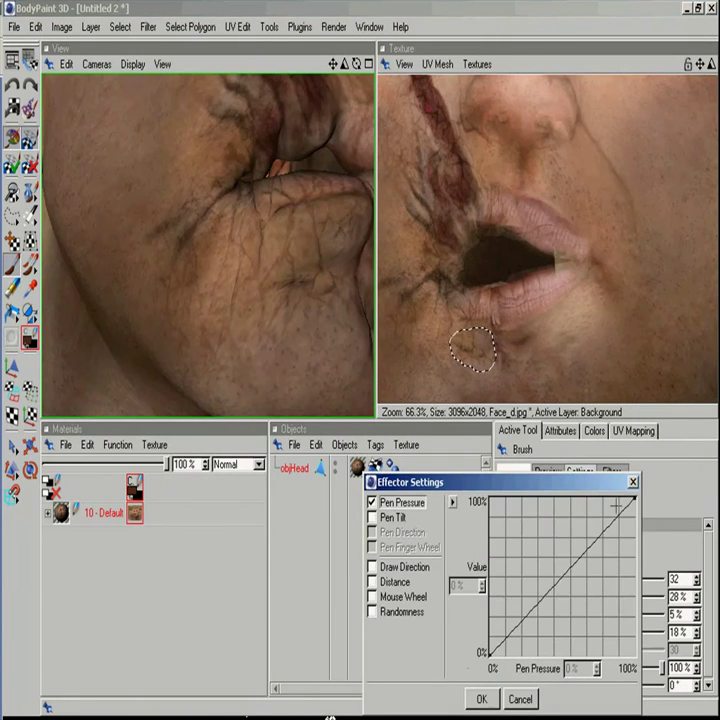
click(632, 482)
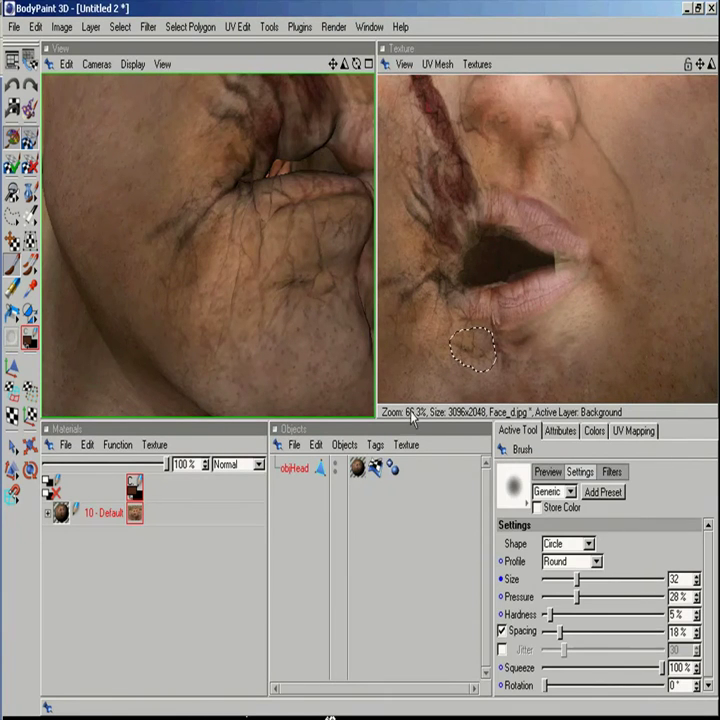
Step: Make the brush's Pressure setting respond to Pen Pressure
click(502, 596)
click(372, 503)
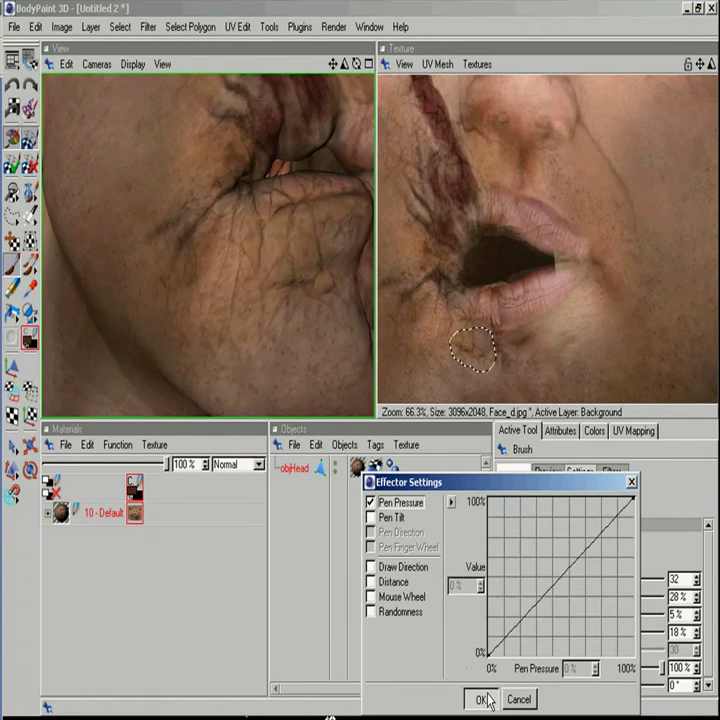
click(479, 699)
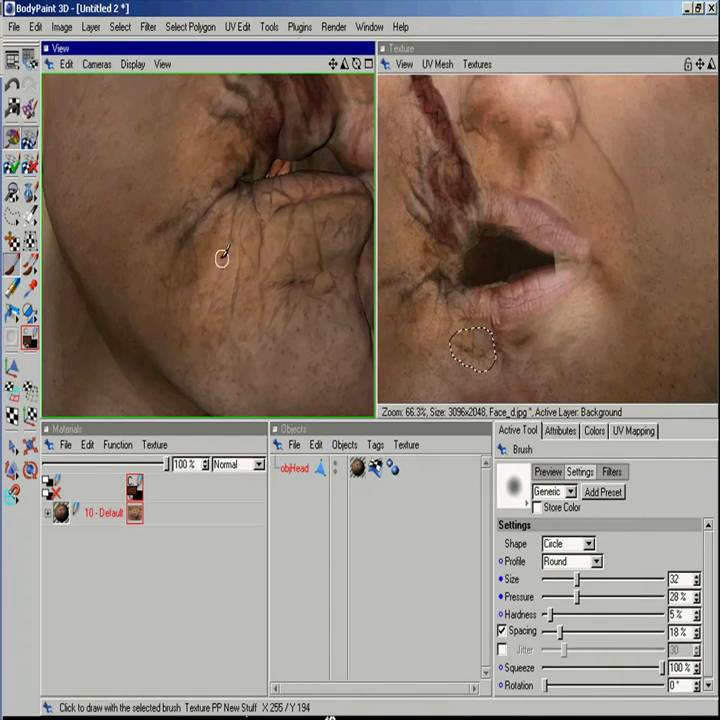
Step: Reduce the brush to size 12 and darken the creases around the cheek wound and along the scar up to the eye
drag(576, 579, 563, 582)
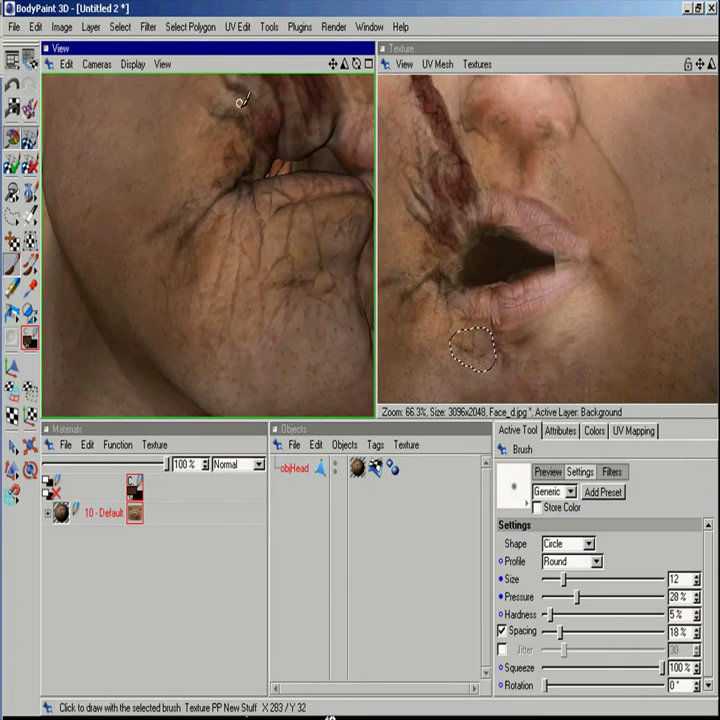
mouse_move(344, 64)
mouse_down()
mouse_move(328, 116)
mouse_move(352, 48)
mouse_move(337, 66)
mouse_move(348, 64)
mouse_move(329, 72)
mouse_up()
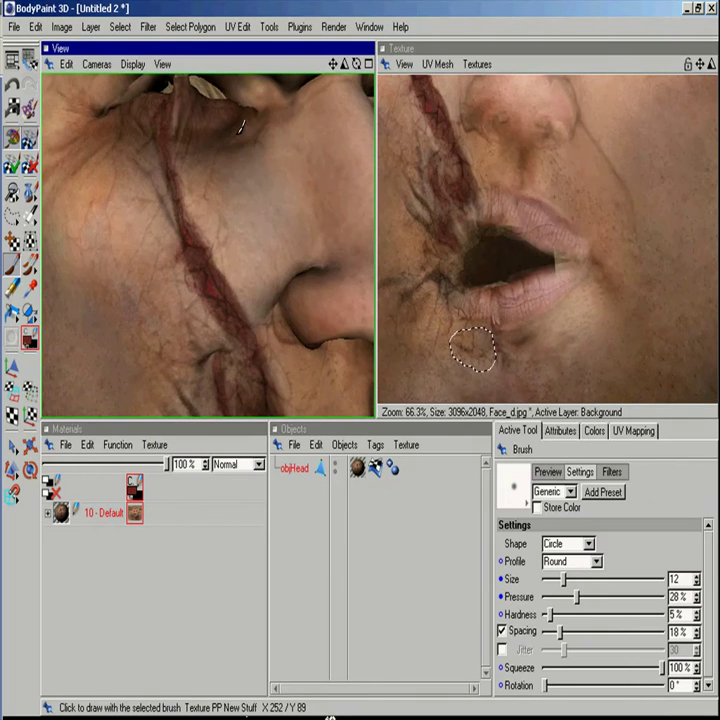
drag(355, 64, 229, 210)
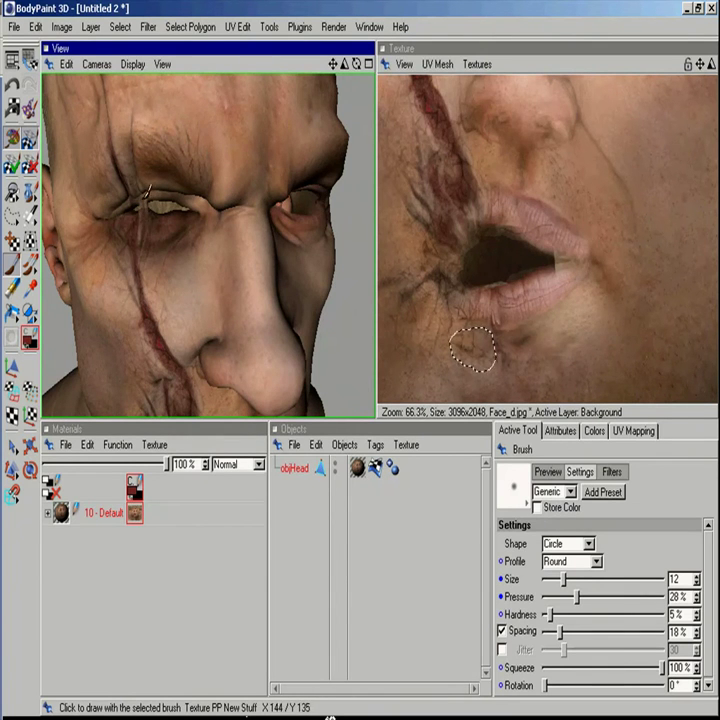
alt+drag(197, 158, 222, 202)
ctrl+click(200, 197)
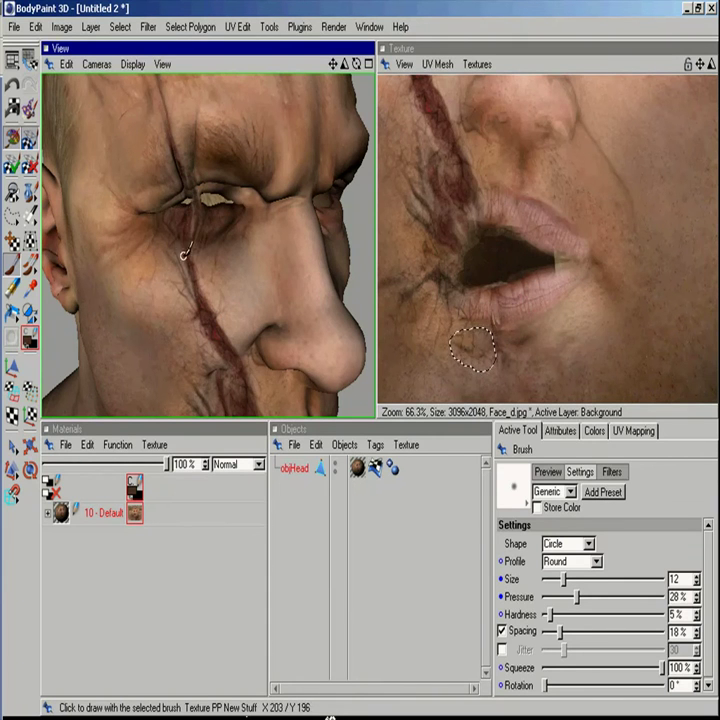
Step: Set the brush filter to Dodge - Midtones and lighten the skin along the scar through the eye
shift+click(612, 472)
drag(708, 549, 709, 552)
scroll(712, 560, down, 3)
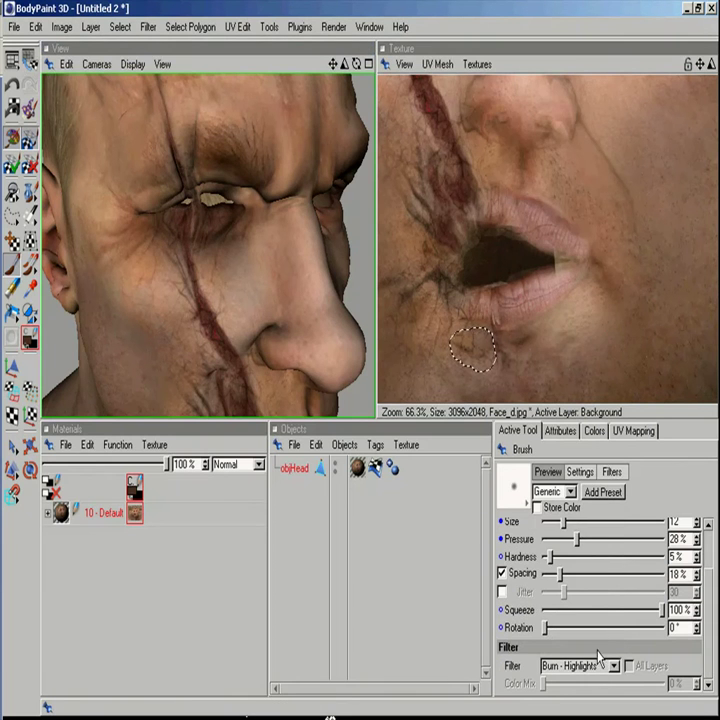
click(603, 665)
click(585, 541)
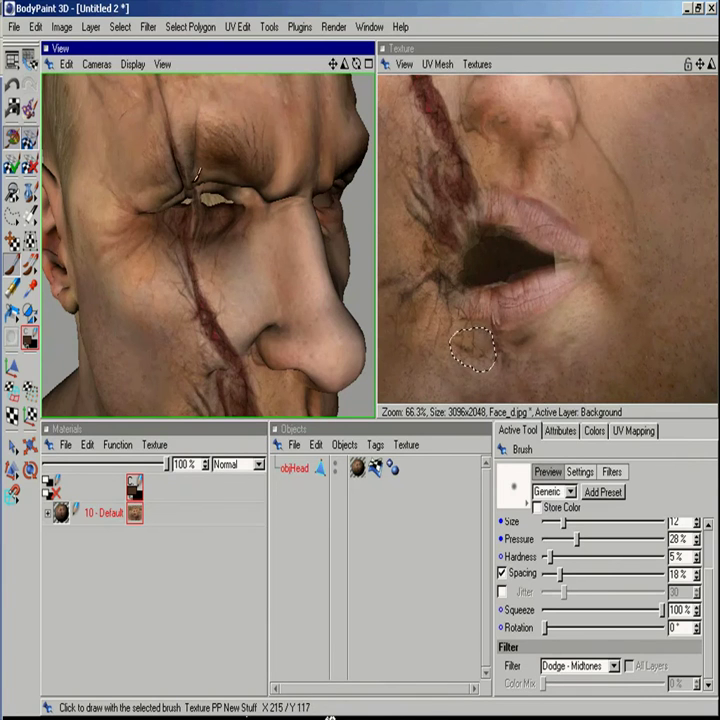
Step: Paint sampled scar colours along the cheek scar with the filter set to None, and lighten its edges with Dodge - Midtones
alt+drag(343, 178, 294, 186)
alt+middle_drag(354, 233, 354, 191)
ctrl+click(188, 295)
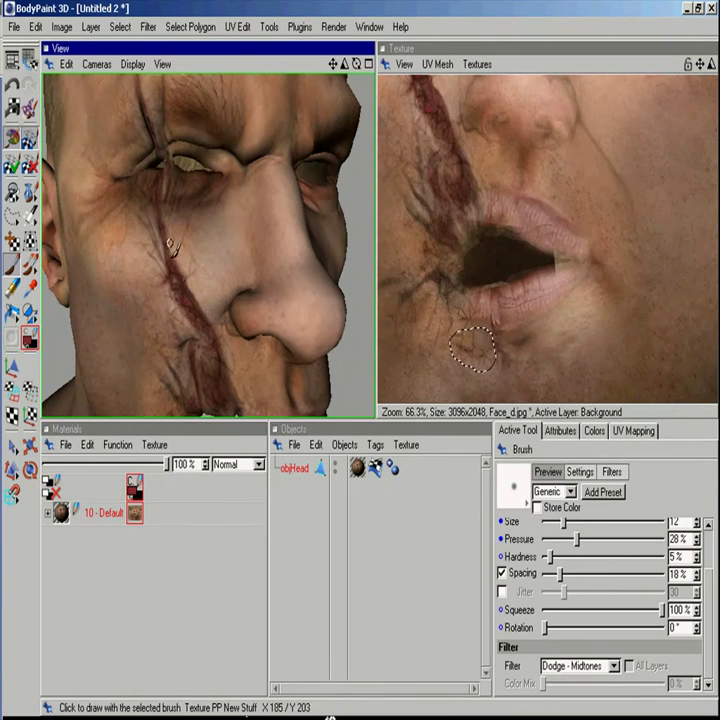
click(592, 666)
click(578, 466)
key(ctrl)
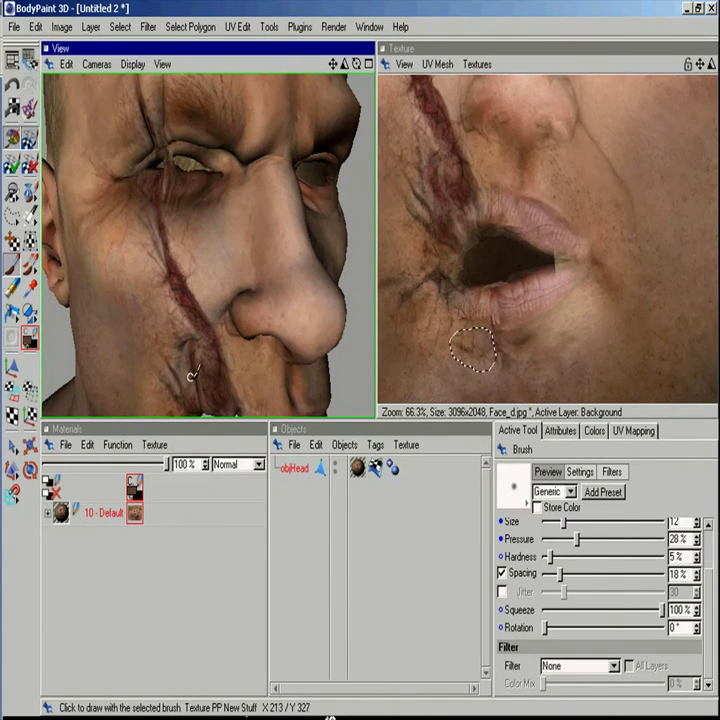
click(568, 666)
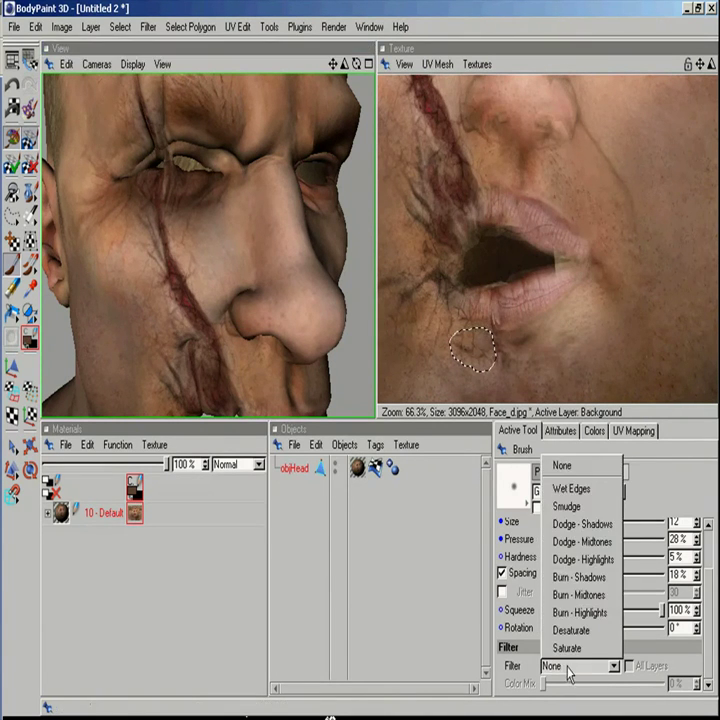
click(588, 541)
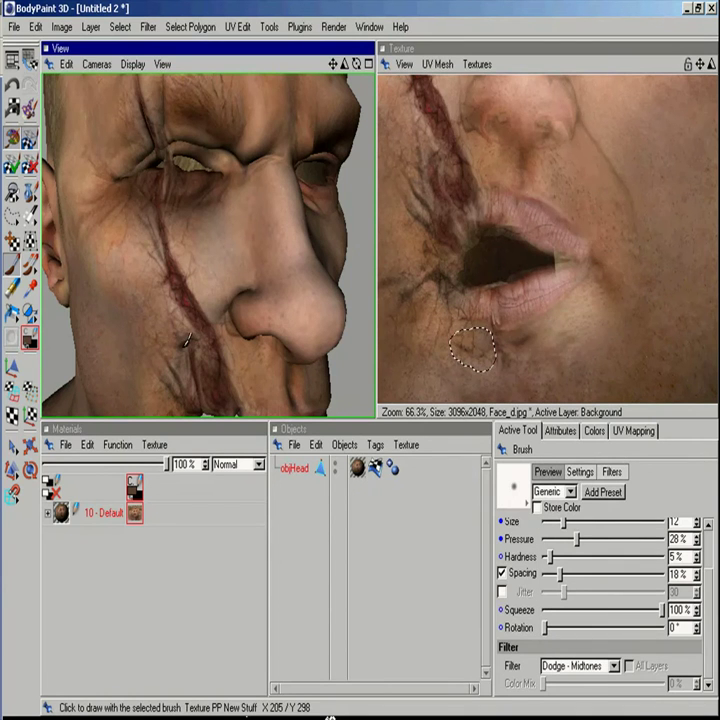
Step: Freehand-select a clean patch of skin on the forehead between and above the eyebrows on the texture
alt+drag(257, 292, 572, 160)
alt+middle_drag(572, 160, 561, 321)
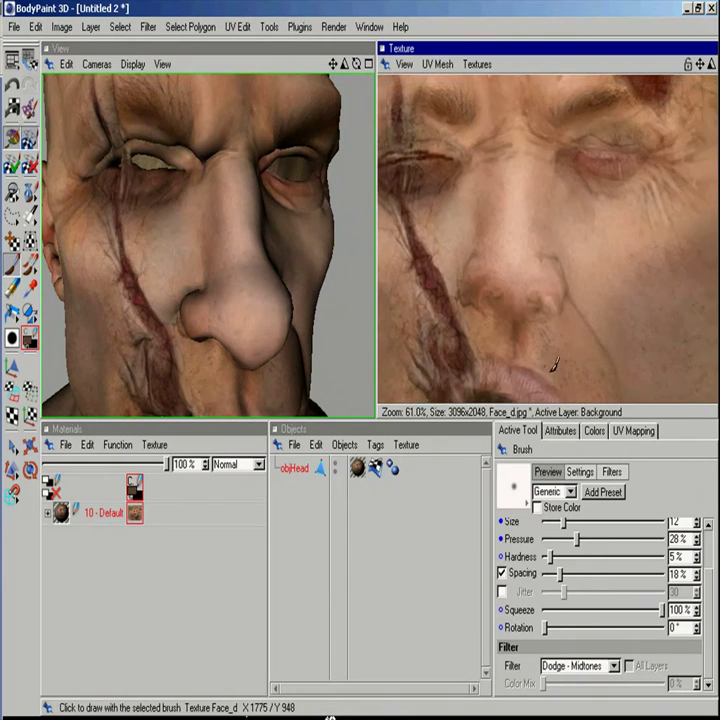
alt+right_drag(561, 321, 500, 321)
alt+middle_drag(555, 140, 541, 314)
drag(12, 215, 55, 229)
drag(448, 170, 450, 168)
alt+middle_drag(509, 148, 579, 169)
Step: Paste the copied forehead skin patch onto the inner eye corner beside the nose bridge, rotate it to fit, and apply the transform
mouse_move(346, 65)
mouse_down()
mouse_move(351, 60)
mouse_move(338, 70)
mouse_up()
key(ctrl+v)
drag(249, 265, 232, 267)
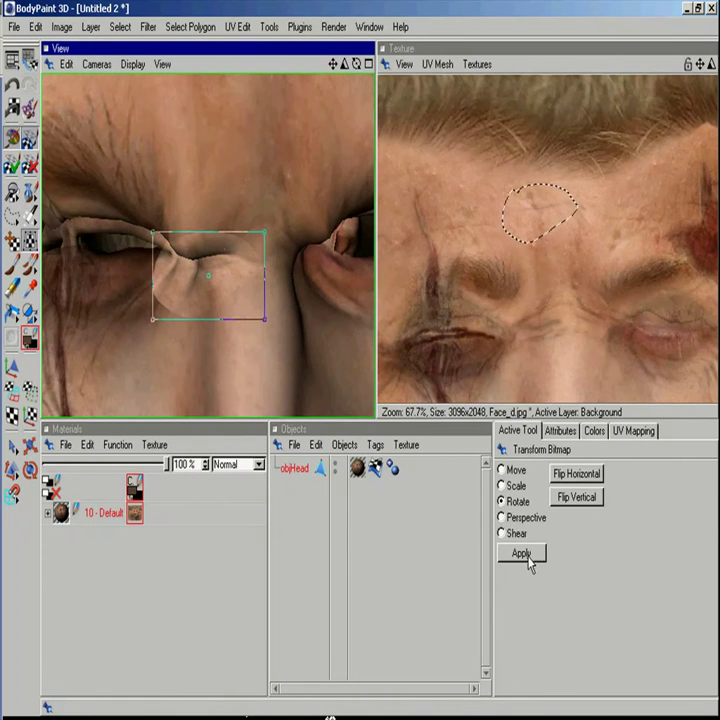
click(526, 557)
Step: Enlarge the Eraser to size 80 and blend away the edges of the projected patch between the eye and nose bridge
click(14, 290)
key(bracketright)
key(bracketright)
key(bracketright)
key(bracketright)
key(bracketright)
key(bracketright)
key(bracketright)
mouse_move(153, 290)
mouse_down()
mouse_move(214, 229)
mouse_move(237, 235)
mouse_up()
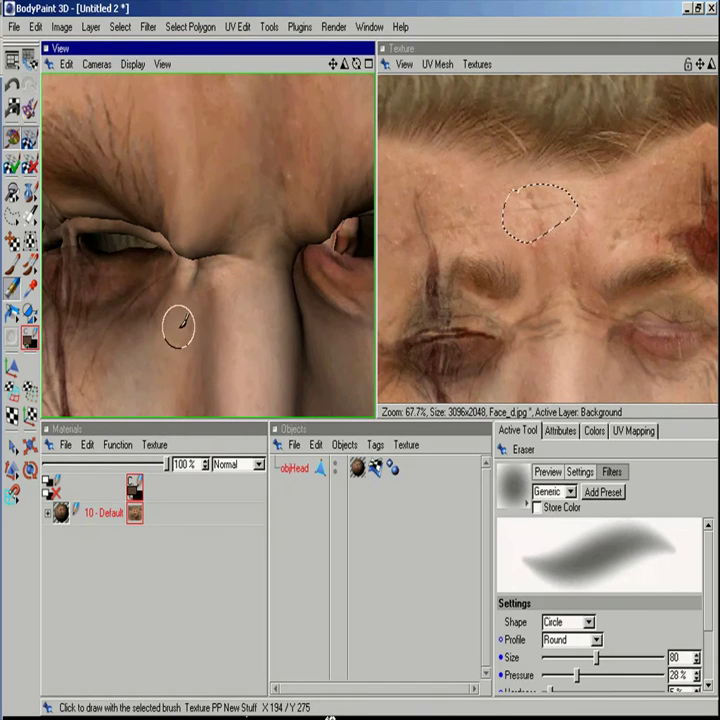
Step: Send the repaired scene back to 3ds Max and view objHead through a camera
drag(345, 64, 323, 207)
alt+right_drag(326, 201, 337, 138)
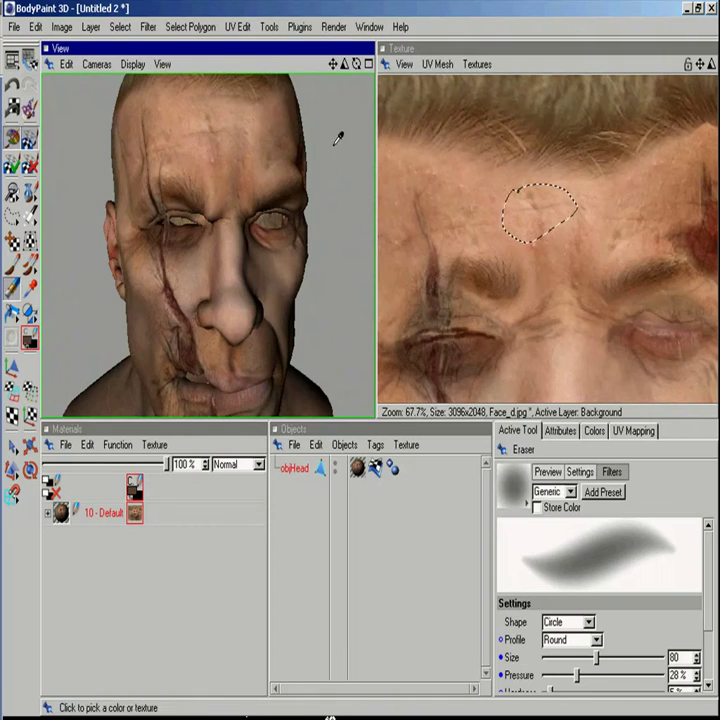
alt+drag(340, 136, 466, 93)
drag(345, 69, 349, 78)
alt+right_drag(349, 78, 342, 124)
mouse_move(344, 64)
mouse_down()
mouse_move(347, 27)
mouse_move(331, 14)
mouse_up()
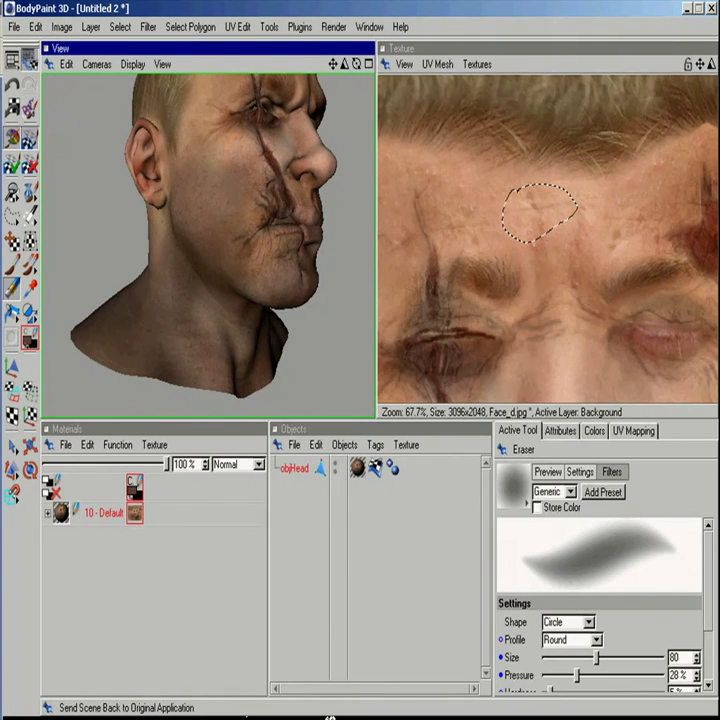
click(30, 59)
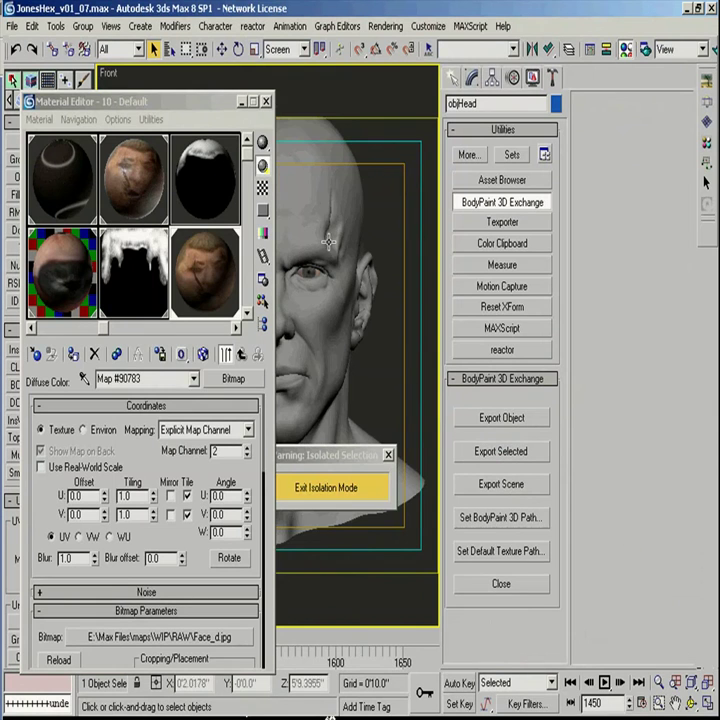
click(470, 77)
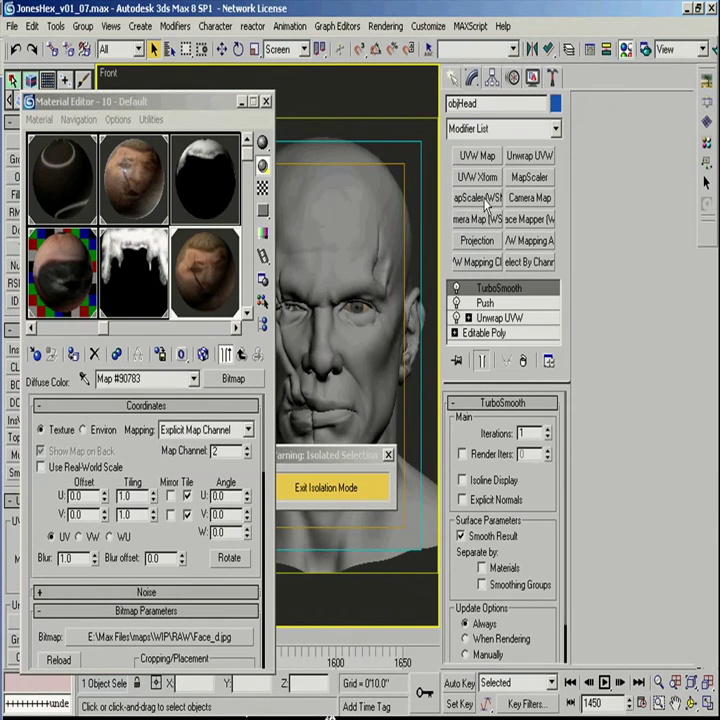
key(c)
double_click(309, 250)
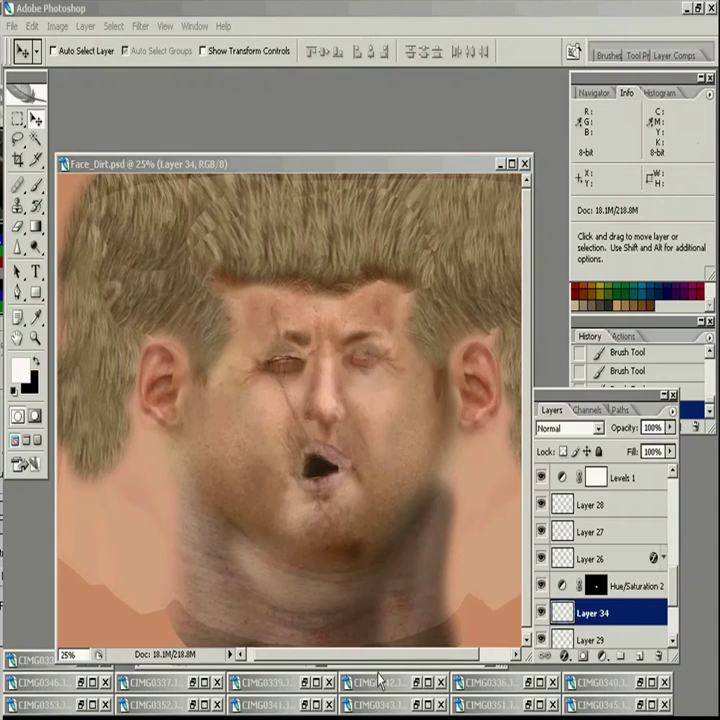
Step: Switch to Photoshop and look through the minimized source photos for texture material
click(395, 704)
click(275, 704)
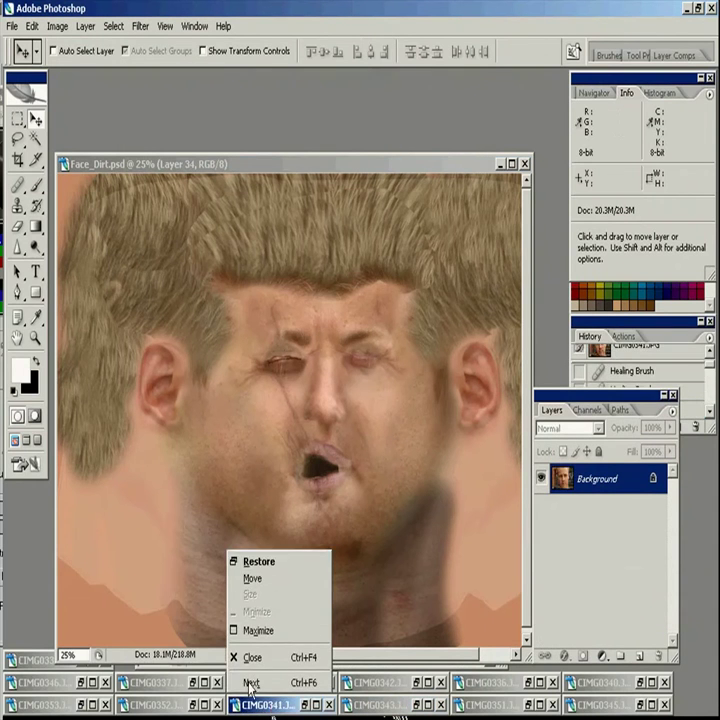
click(150, 704)
click(55, 704)
click(160, 682)
click(60, 682)
click(600, 704)
click(555, 352)
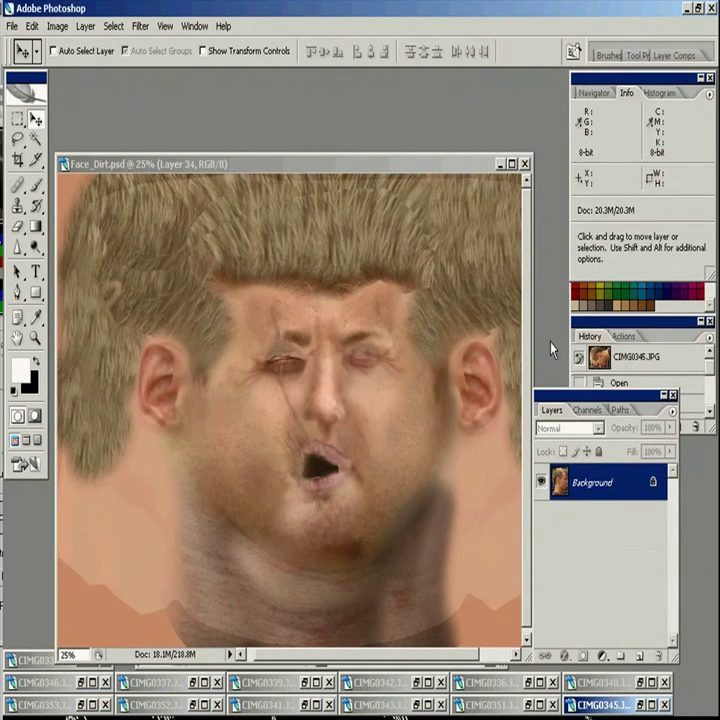
key(ctrl+F6)
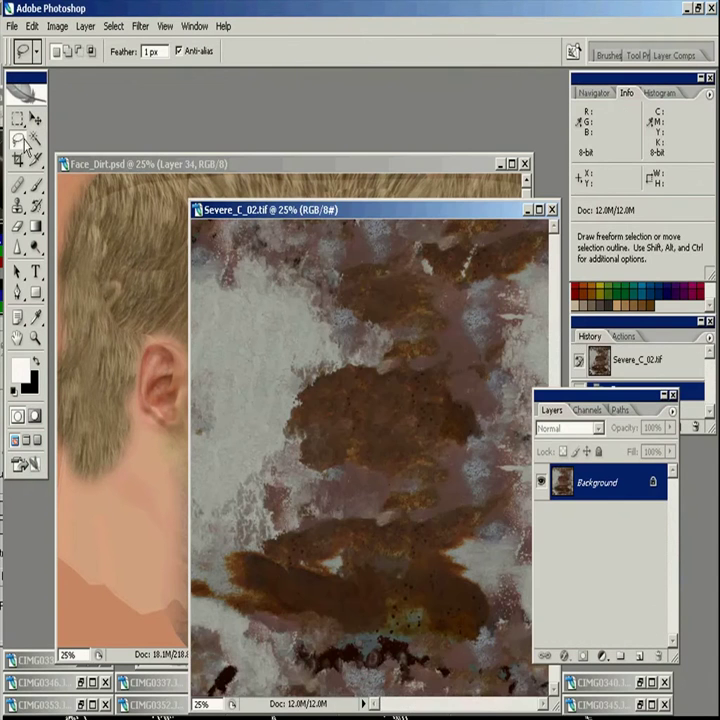
Step: Bring a freehand-selected rust patch from Severe_C_02.tif over the temple in Face_Dirt.psd, and try Soft Light and Linear Burn blending
drag(373, 633, 286, 607)
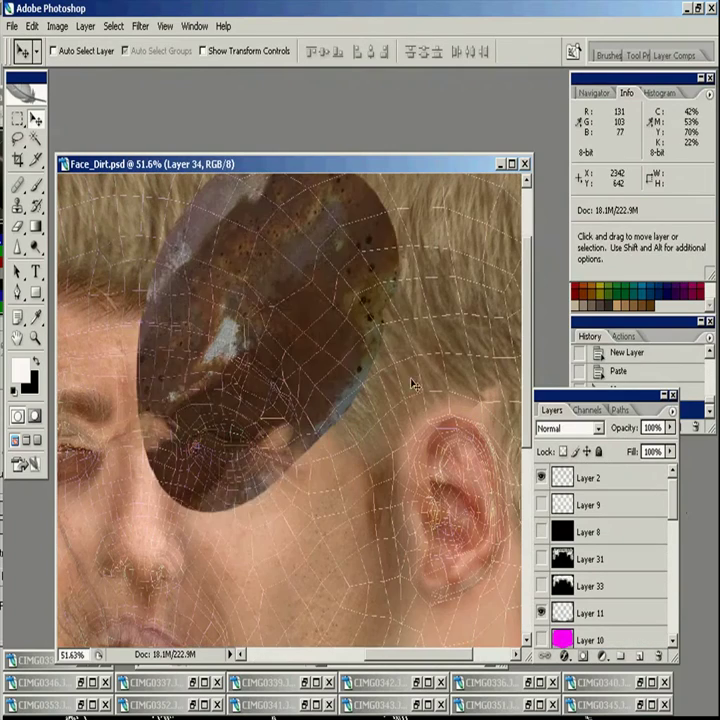
click(566, 428)
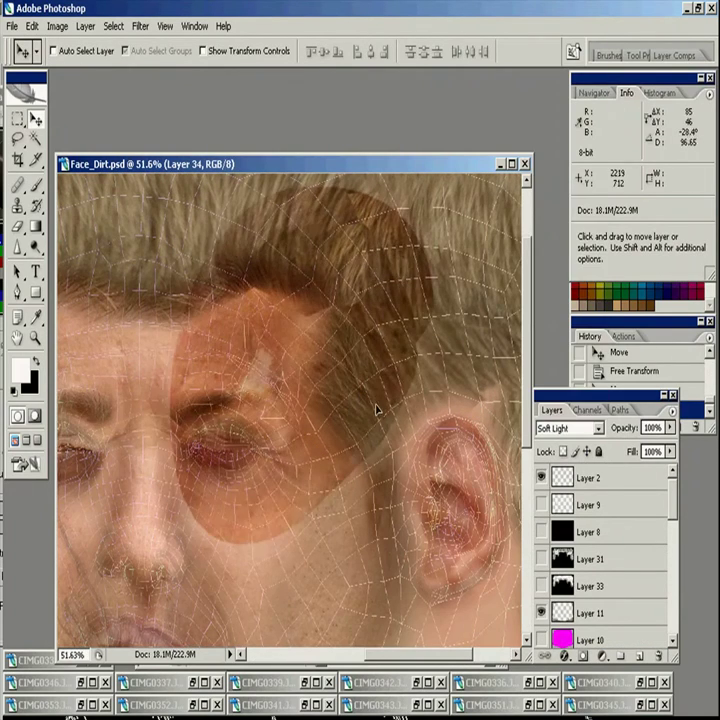
click(566, 428)
click(558, 156)
key(Up)
key(Up)
key(Up)
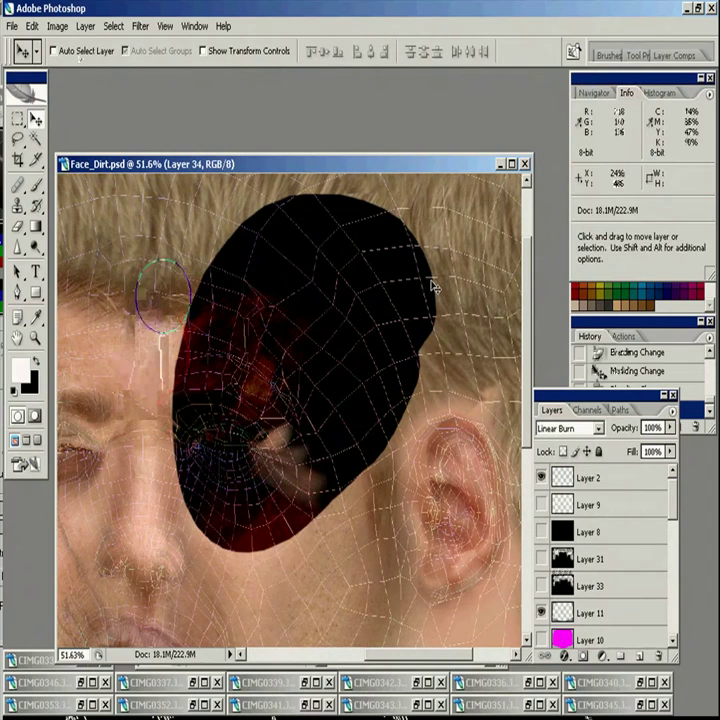
Step: Paint along the rust patch above the eyebrow with a sampled reddish brown and set Layer 35's blending to Normal
drag(265, 400, 265, 479)
click(609, 578)
key(b)
alt+click(257, 462)
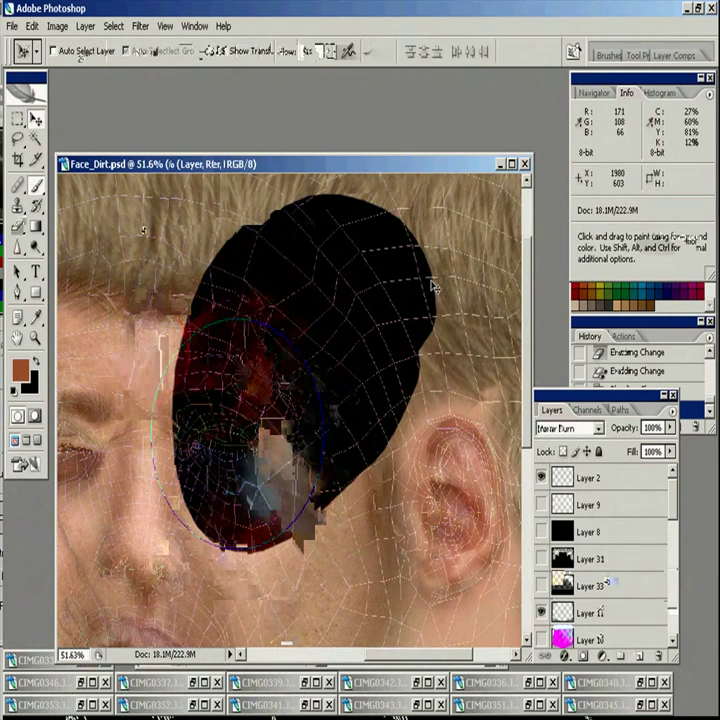
click(570, 428)
drag(158, 490, 162, 466)
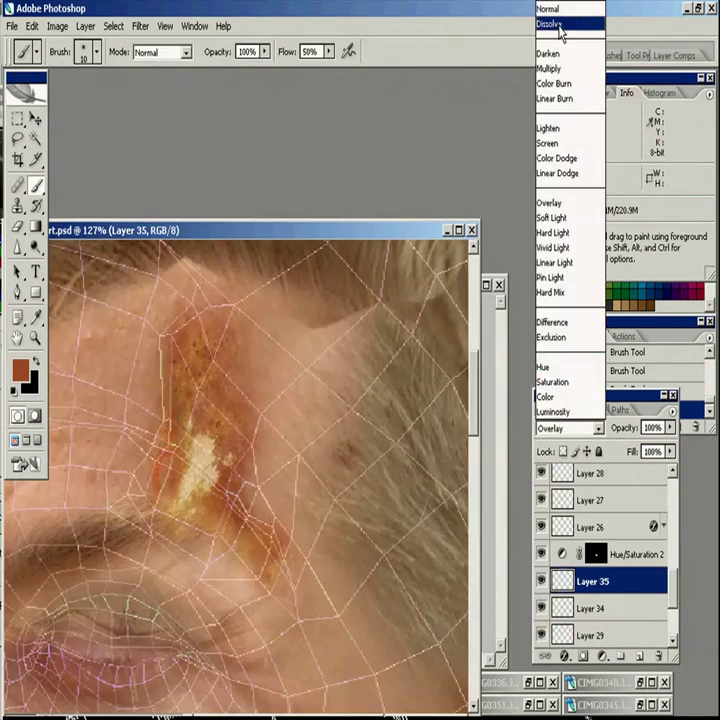
click(556, 9)
Step: Compare the face dirt layers by toggling their visibility, and change the brush's blending mode
scroll(675, 567, up, 3)
scroll(675, 567, up, 3)
click(596, 491)
click(669, 428)
drag(672, 528, 675, 590)
click(600, 553)
click(540, 554)
click(540, 554)
click(203, 307)
click(160, 51)
click(160, 157)
click(541, 553)
click(541, 580)
Step: Hide the UV wireframe on Layer 2 so that the face texture is shown without mesh lines
key(z)
alt+click(418, 546)
alt+click(418, 546)
drag(673, 592, 672, 474)
click(541, 477)
key(ctrl+minus)
key(ctrl+minus)
drag(326, 541, 410, 515)
Step: Select Layer 11 and set its opacity to 50%
key(v)
click(617, 607)
key(5)
drag(672, 492, 676, 552)
Step: Save the face texture as a JPEG over the existing file in the RAW folder
key(ctrl+shift+s)
click(334, 454)
click(309, 543)
click(199, 220)
click(572, 428)
click(551, 233)
Step: Save a BMP copy of the face texture with the Windows format and 32-bit depth
key(ctrl+shift+s)
click(378, 455)
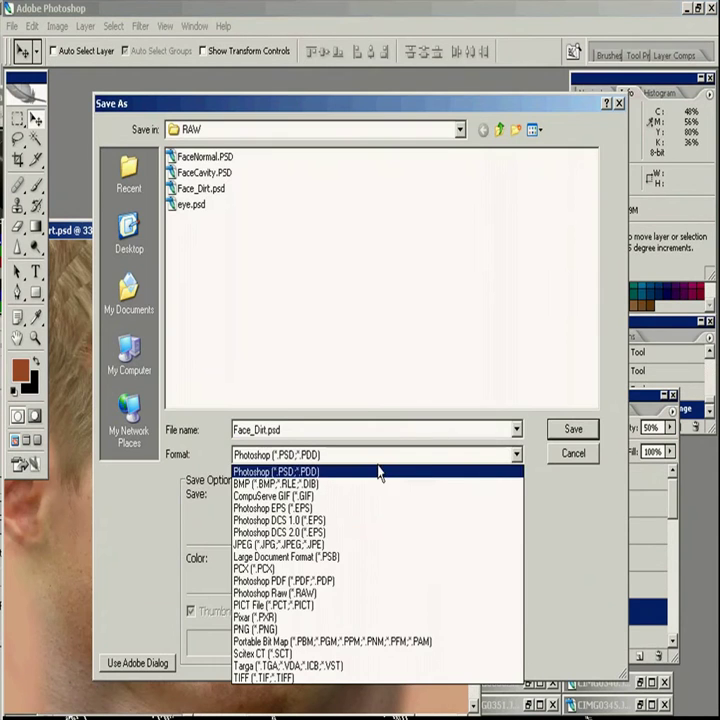
click(304, 484)
drag(269, 429, 339, 429)
click(569, 429)
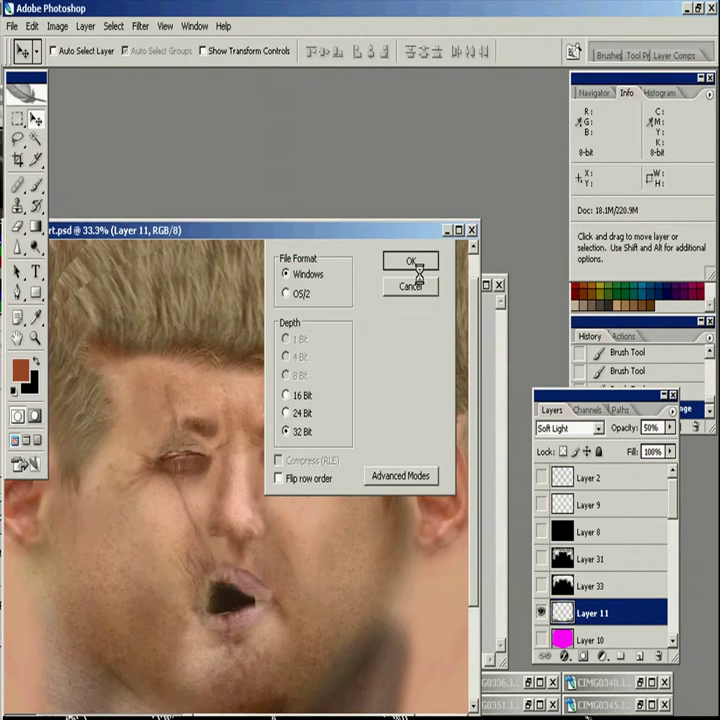
key(Return)
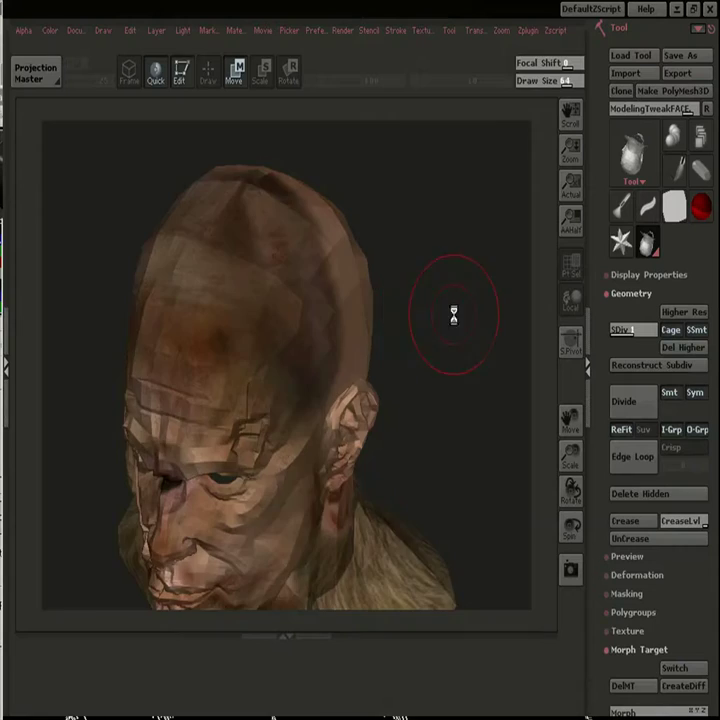
Step: Switch to ZBrush and import the face texture bitmap for the head
click(424, 30)
click(446, 58)
double_click(313, 248)
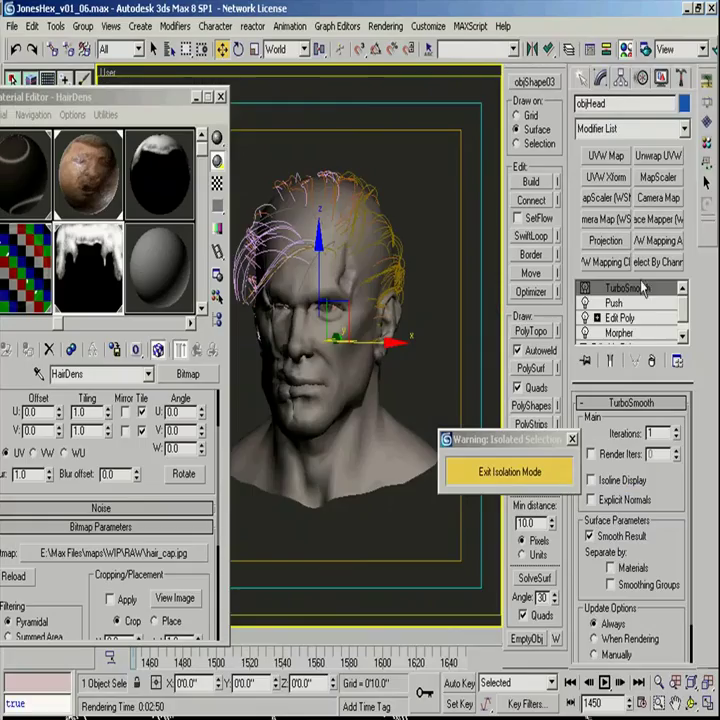
Step: Switch to 3ds Max, add an Unwrap UVW modifier above Edit Poly on objHead, and open its UVs for editing
mouse_move(682, 310)
mouse_down()
mouse_move(681, 324)
mouse_move(688, 318)
mouse_up()
click(617, 318)
click(661, 156)
click(640, 466)
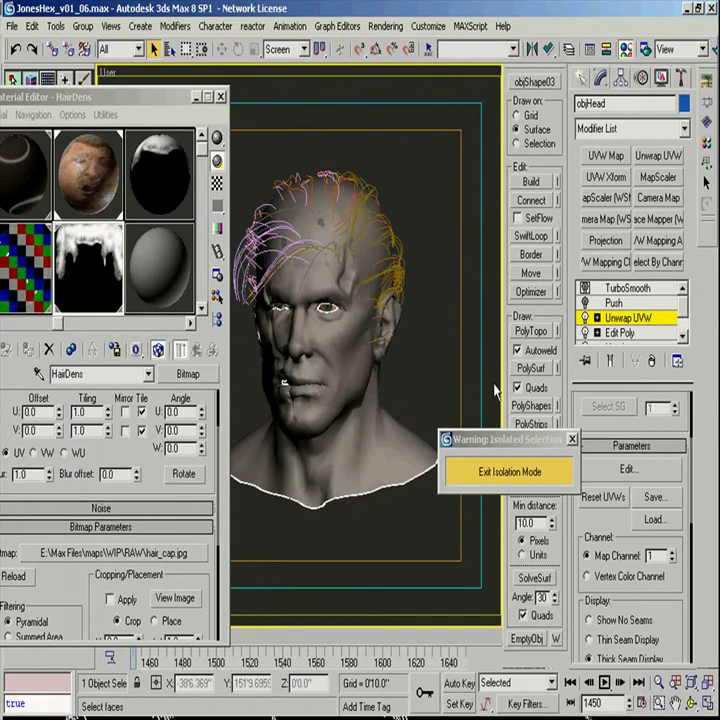
Step: Export objHead as an OBJ grouped by object, with polygon faces, texture coordinates, normals and smooth groups
click(13, 26)
click(64, 341)
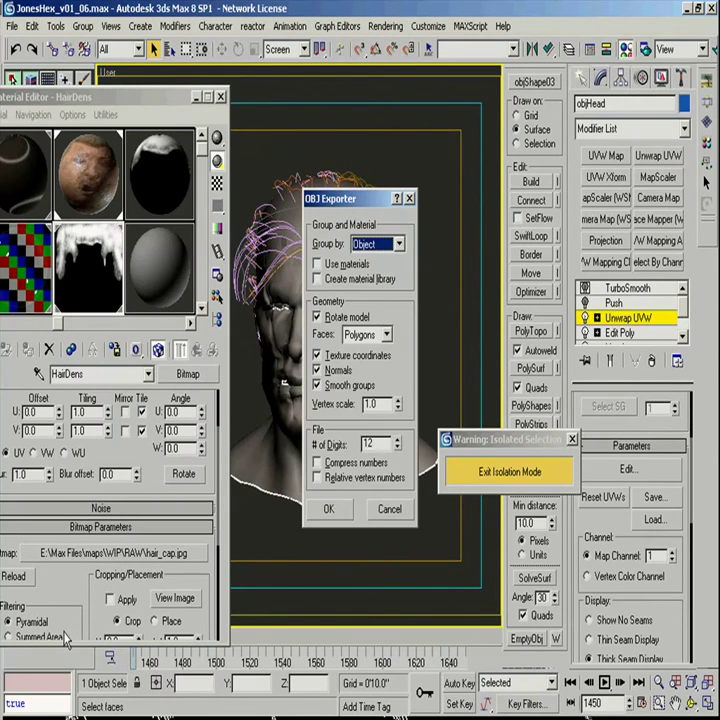
click(327, 509)
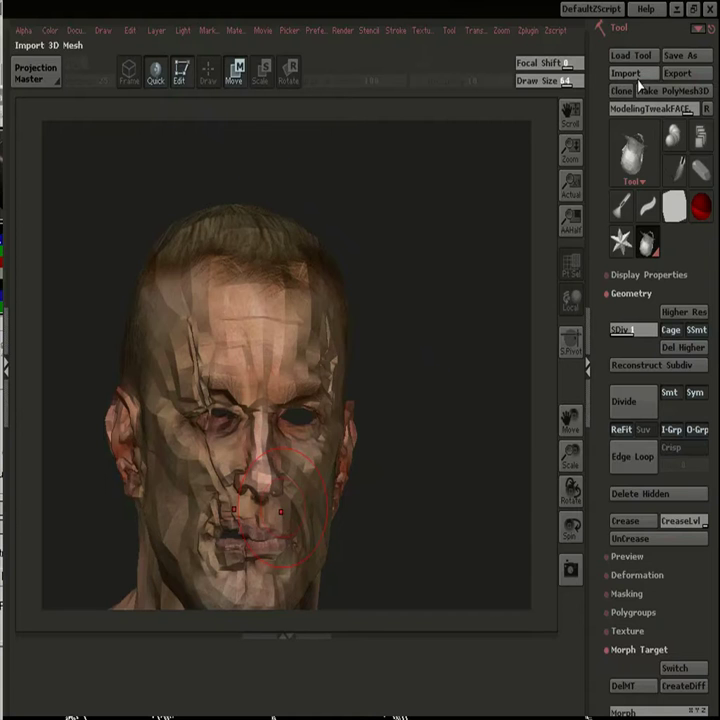
Step: Switch to ZBrush and import ModelingTweakFACE23.obj into the current head tool
click(626, 73)
click(388, 276)
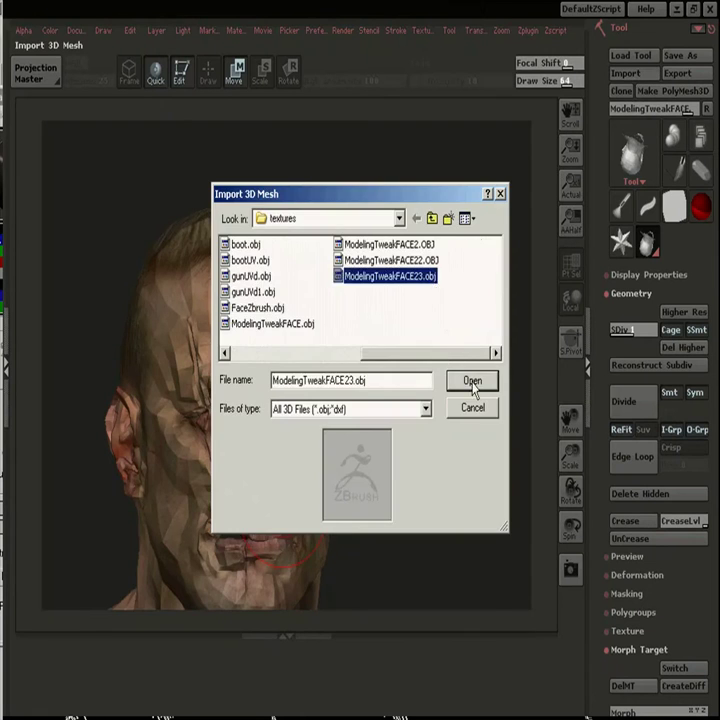
click(472, 381)
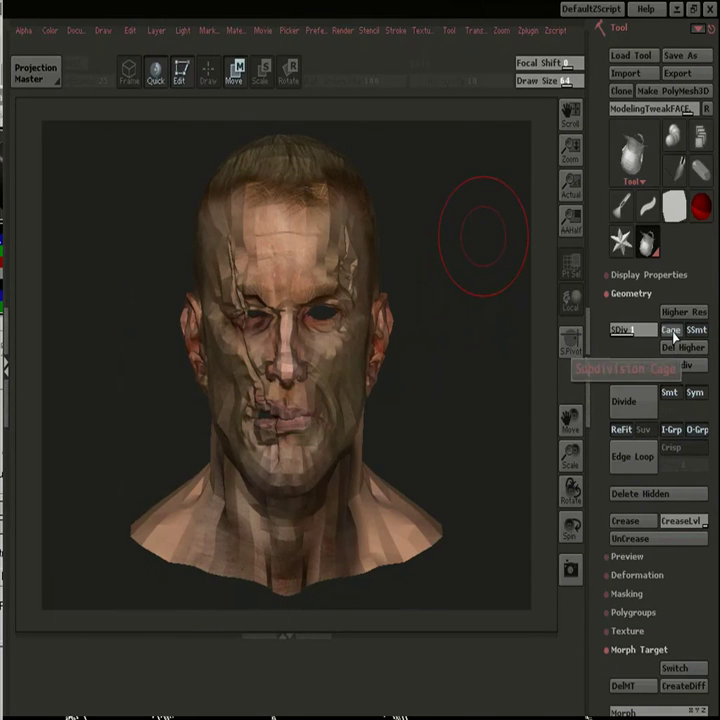
Step: Import ModelingTweakFACE23.obj as a new tool, place it on the canvas in Edit mode, and snap it to a front view
key(q)
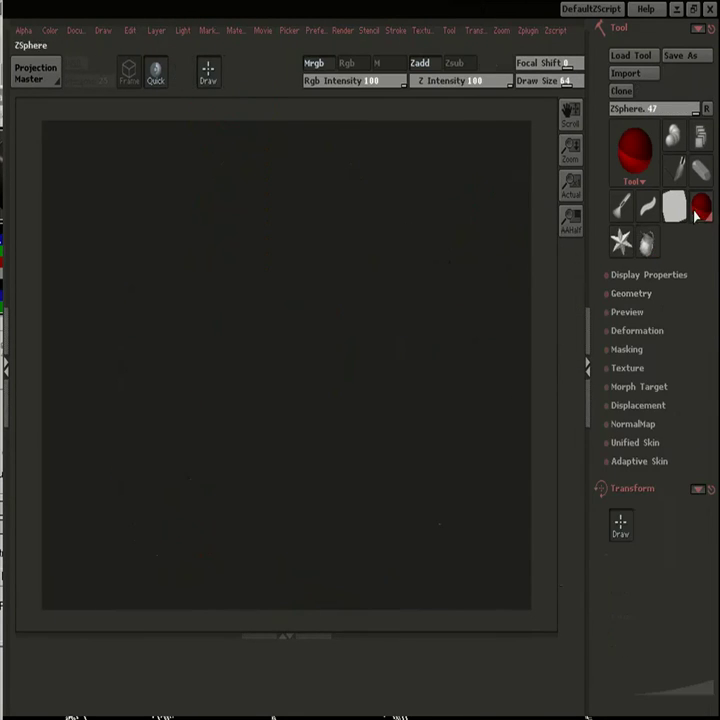
click(626, 73)
click(388, 276)
click(483, 382)
drag(341, 384, 339, 239)
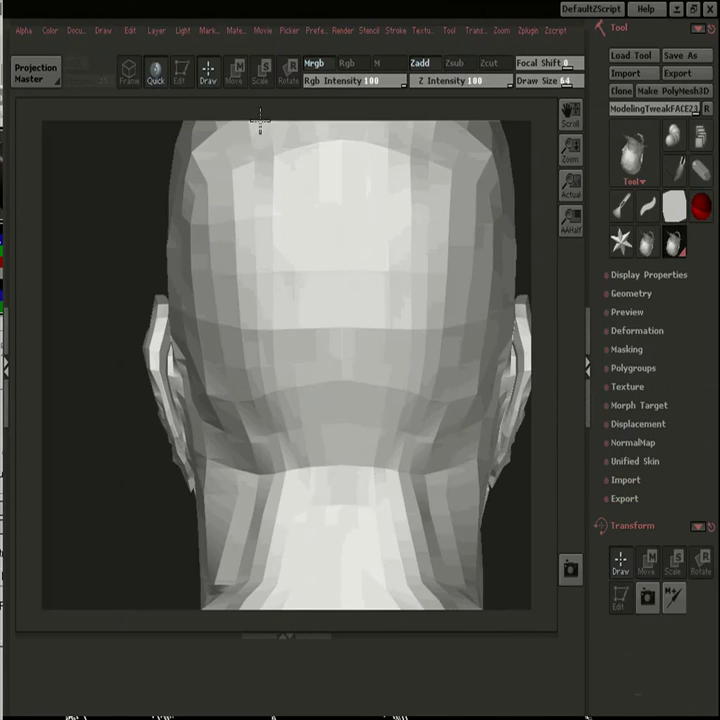
key(t)
key(f)
shift+drag(521, 498, 334, 453)
Step: Import ModelingTweakFACE22.BMP as the texture for the new head mesh
click(420, 36)
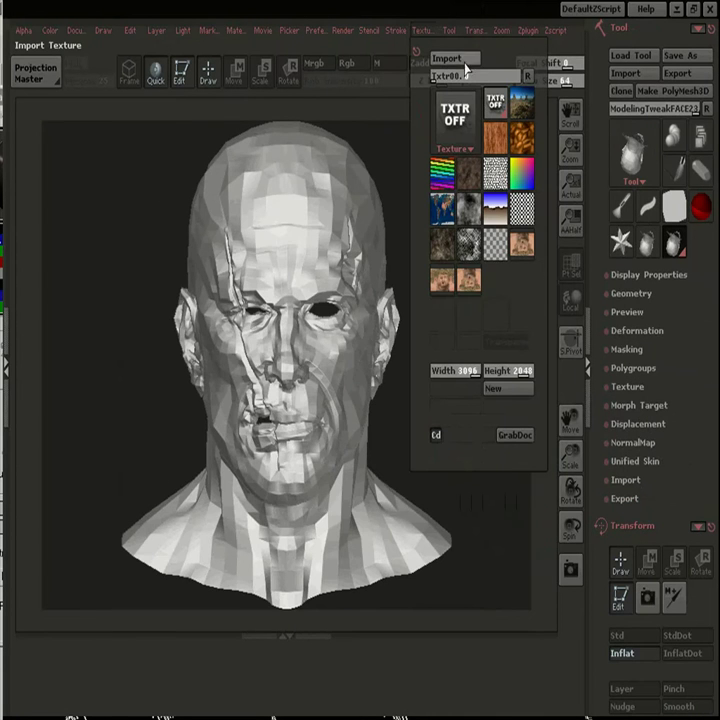
click(447, 58)
click(285, 245)
click(470, 383)
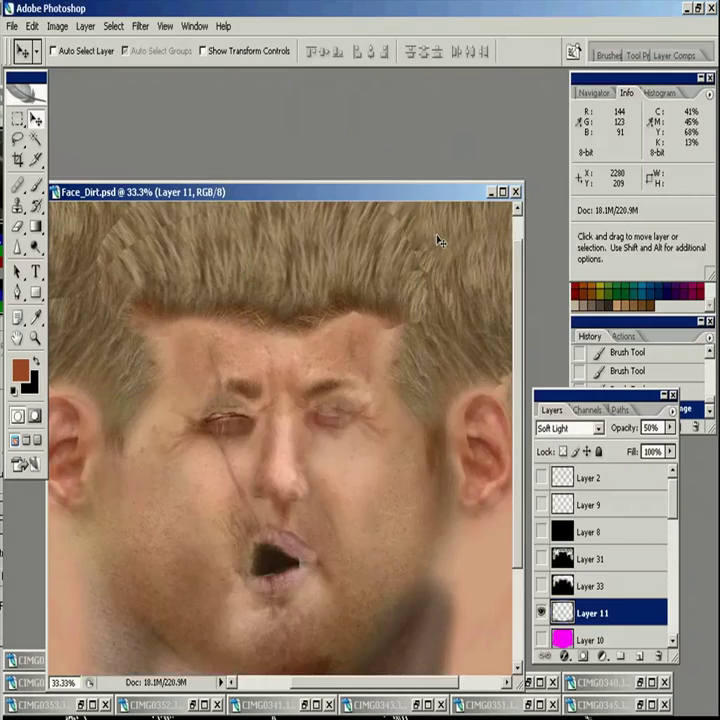
Step: Switch to Photoshop and save the face texture as a 32-bit Windows BMP, replacing the existing file
key(ctrl+shift+s)
click(516, 455)
click(257, 482)
click(200, 157)
click(572, 428)
click(336, 408)
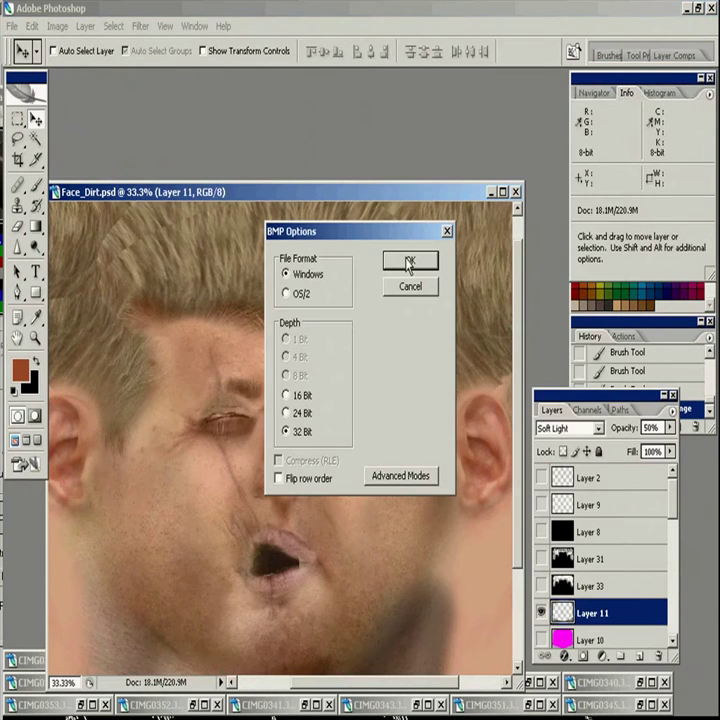
click(404, 264)
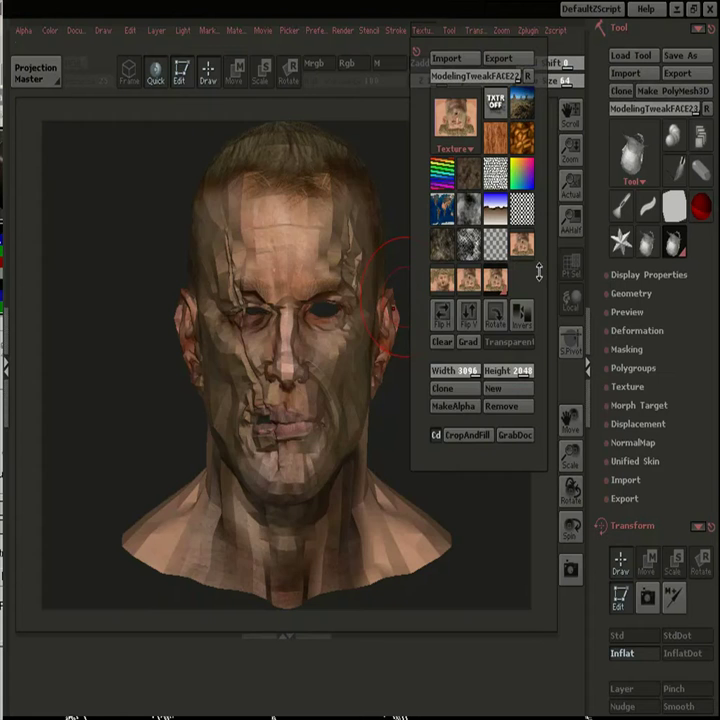
Step: Switch to ZBrush and browse into the maps folder for a texture image to import
click(446, 58)
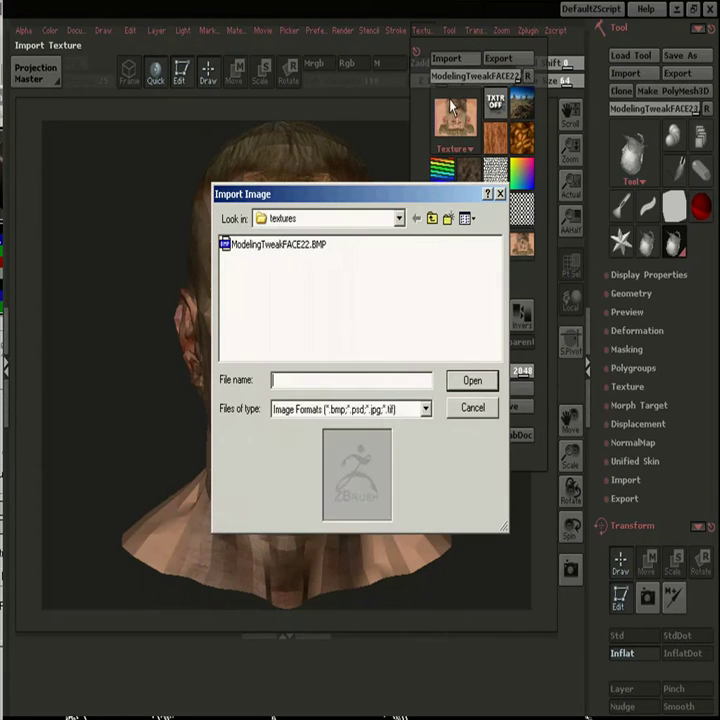
click(398, 218)
click(310, 341)
double_click(238, 323)
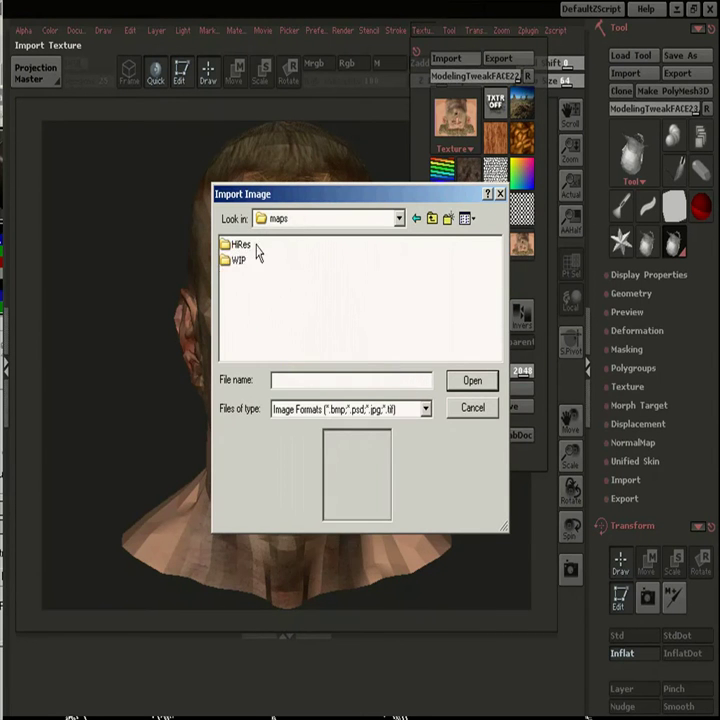
double_click(242, 245)
click(329, 292)
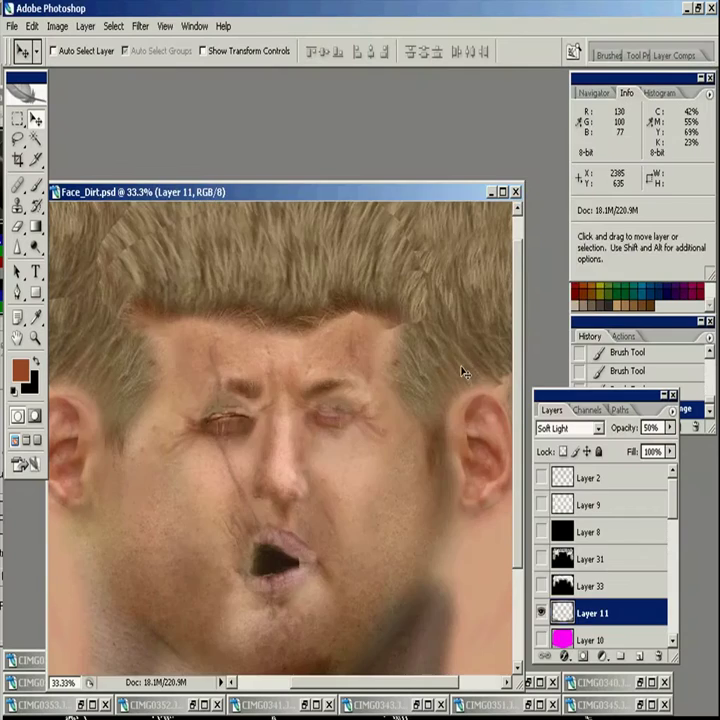
Step: Return to Photoshop and save the texture again as Face_Dirt.bmp in the RAW folder, overwriting the existing copy
key(ctrl+shift+s)
click(375, 455)
click(241, 470)
click(199, 157)
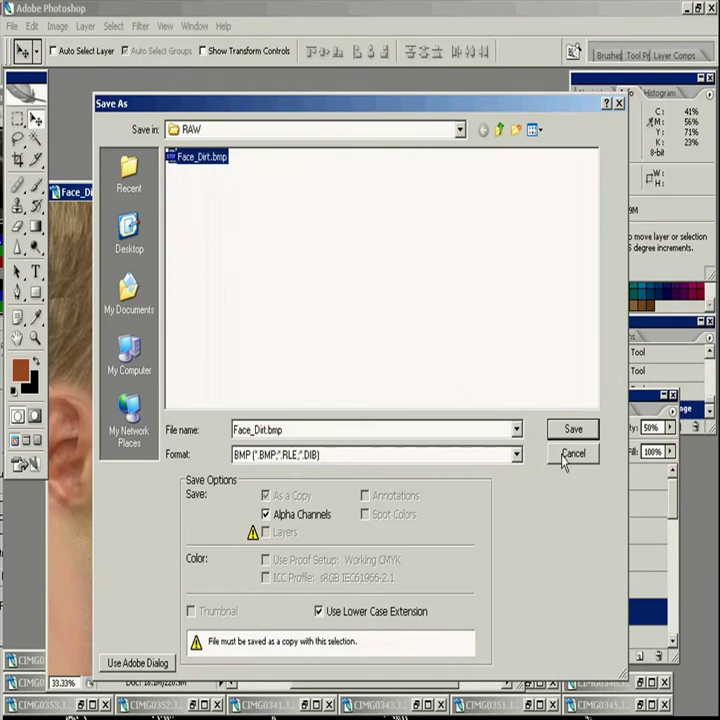
click(566, 431)
click(334, 408)
click(408, 263)
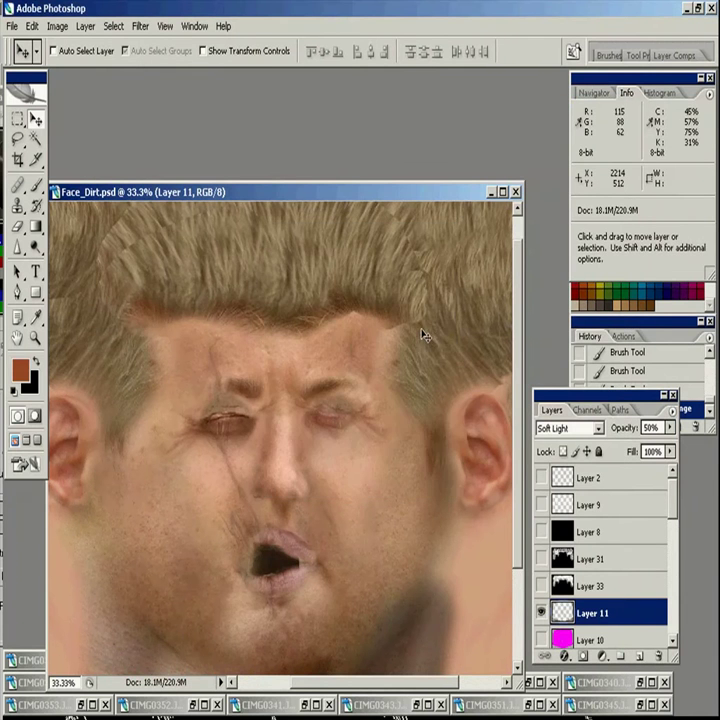
Step: Switch to ZBrush and import Face_Dirt.bmp from the RAW folder as the head's texture
key(alt+Tab)
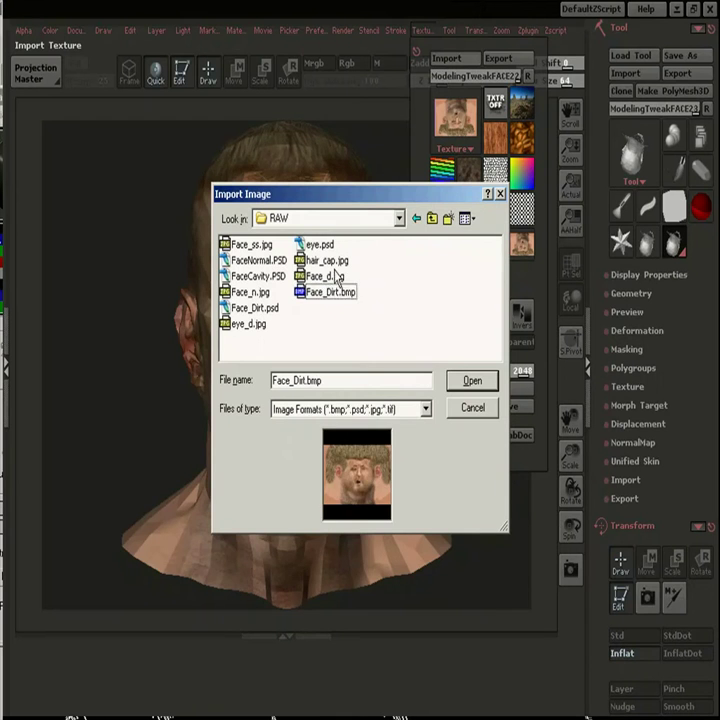
click(472, 381)
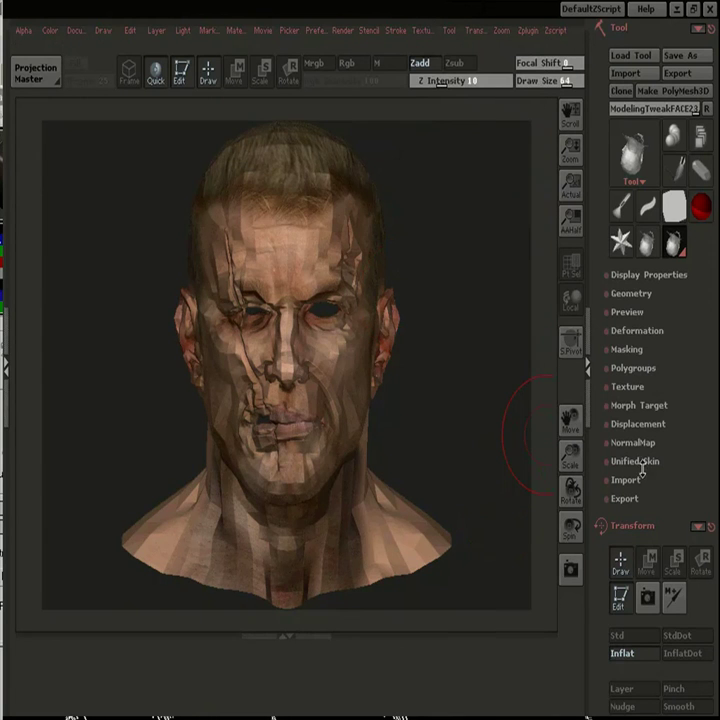
Step: Store a morph target for the head mesh and subdivide it to level 3
click(635, 404)
click(631, 293)
click(625, 399)
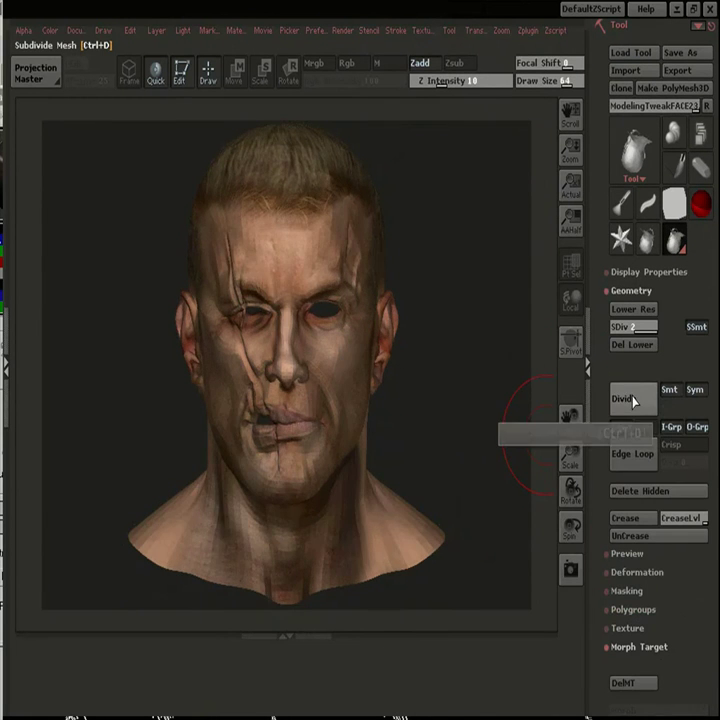
Step: Set the draw size to 14 and examine the textured face and its polygon wireframe around the scarred eye
drag(530, 399, 495, 415)
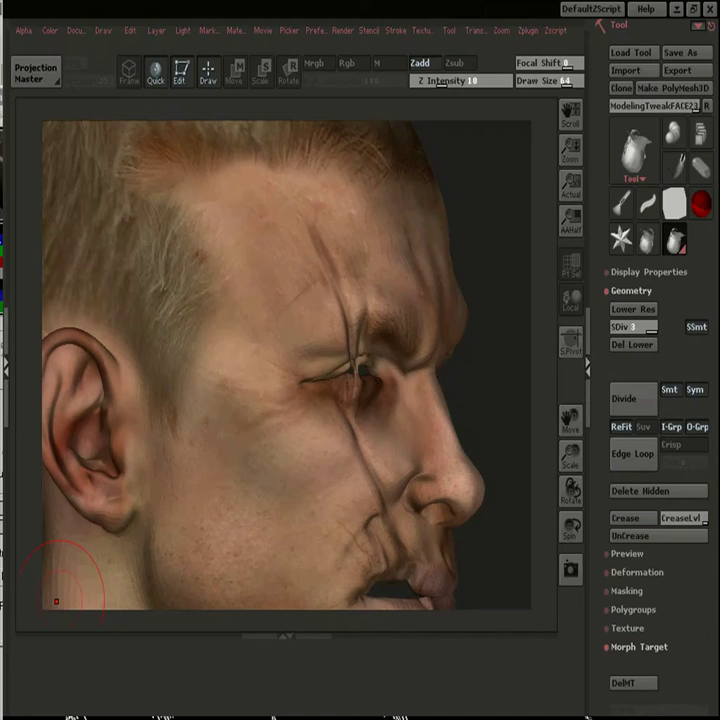
mouse_move(522, 343)
mouse_down()
mouse_move(508, 346)
mouse_move(516, 346)
mouse_move(520, 371)
mouse_move(490, 357)
mouse_up()
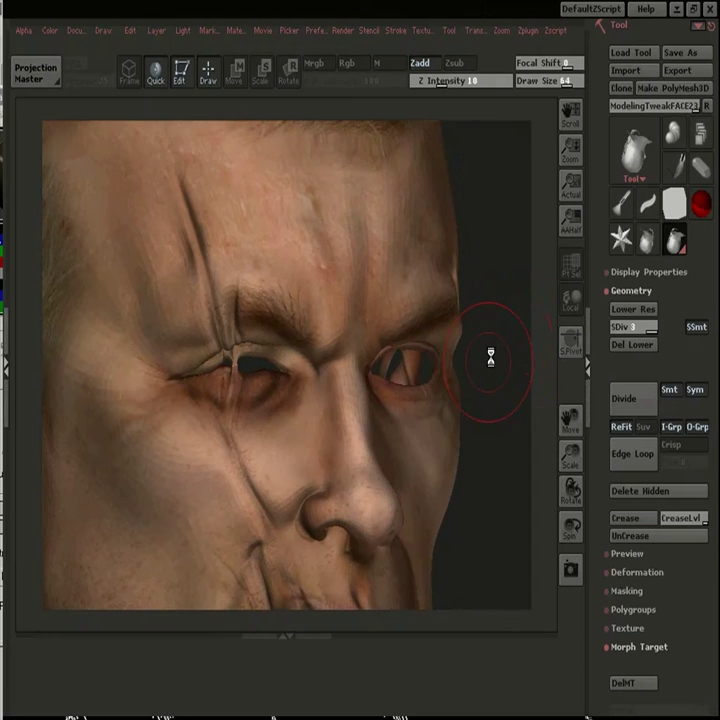
key(bracketright)
click(129, 84)
click(129, 84)
drag(526, 265, 546, 280)
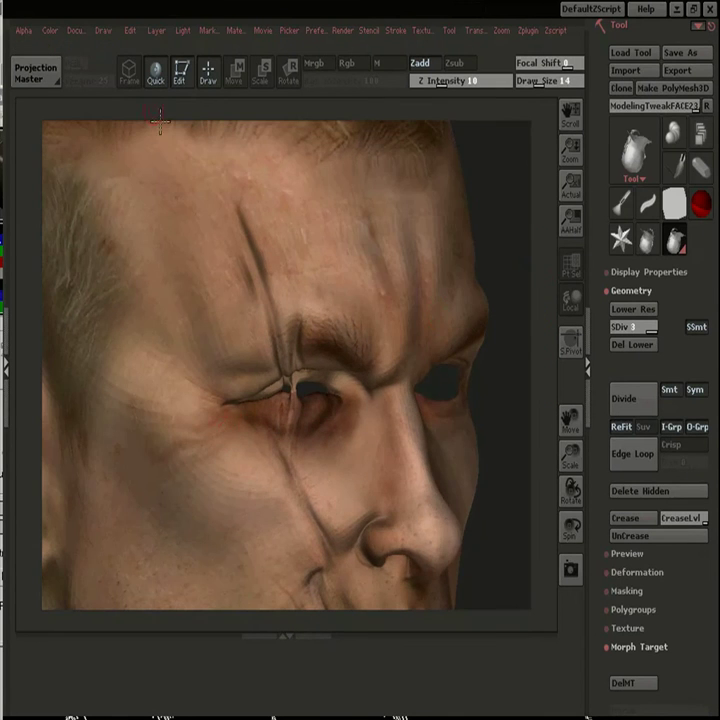
click(129, 75)
alt+drag(522, 350, 519, 405)
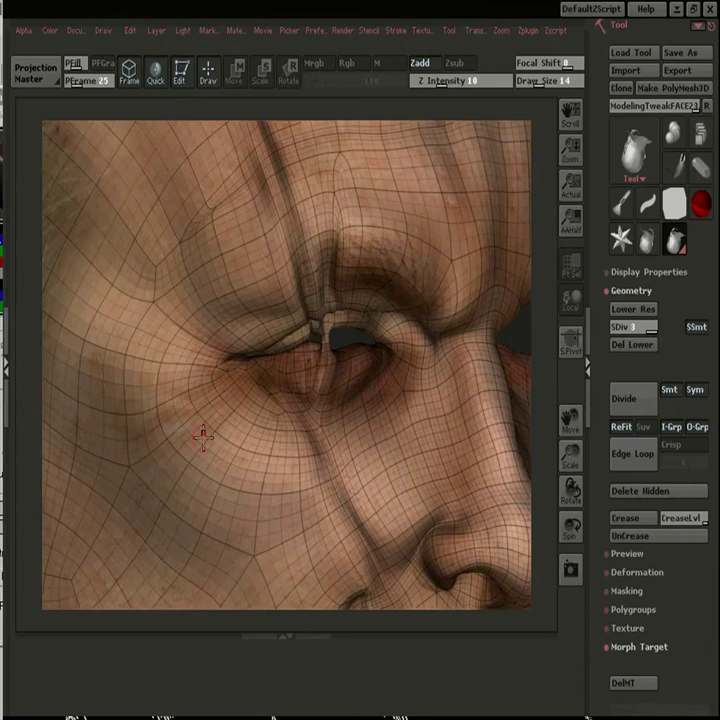
key(shift+f)
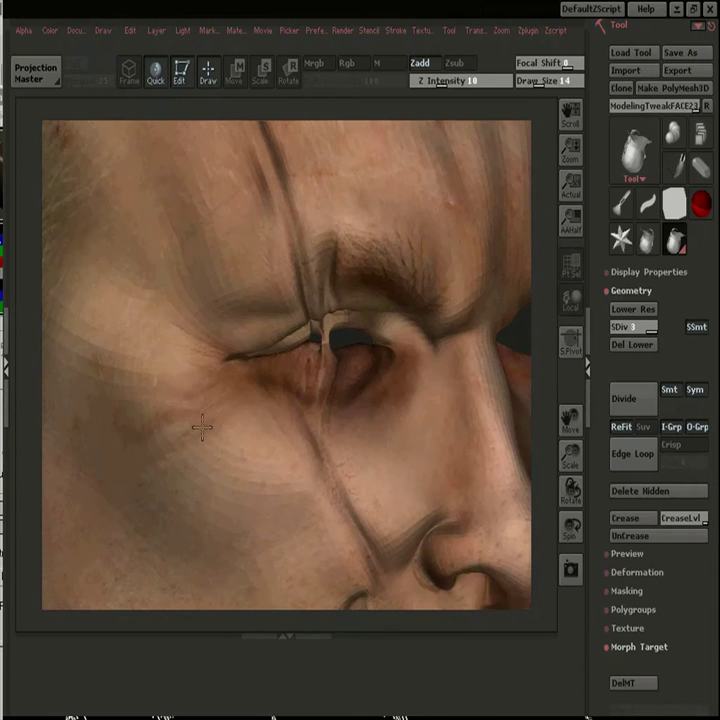
Step: Sculpt creases below the outer corner of the scarred eye, checking them with the texture off, and reapply the Face_Dirt texture
click(471, 27)
click(423, 30)
click(455, 110)
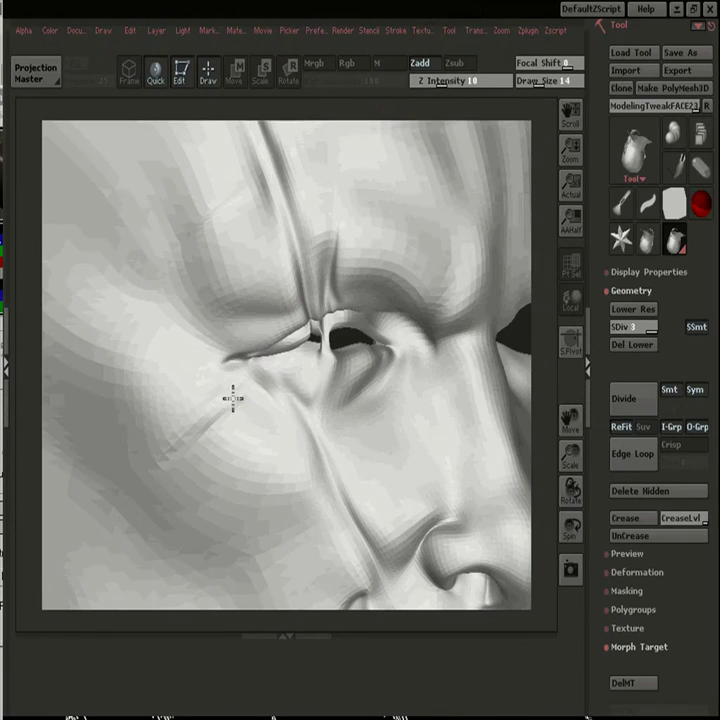
click(448, 31)
mouse_move(423, 30)
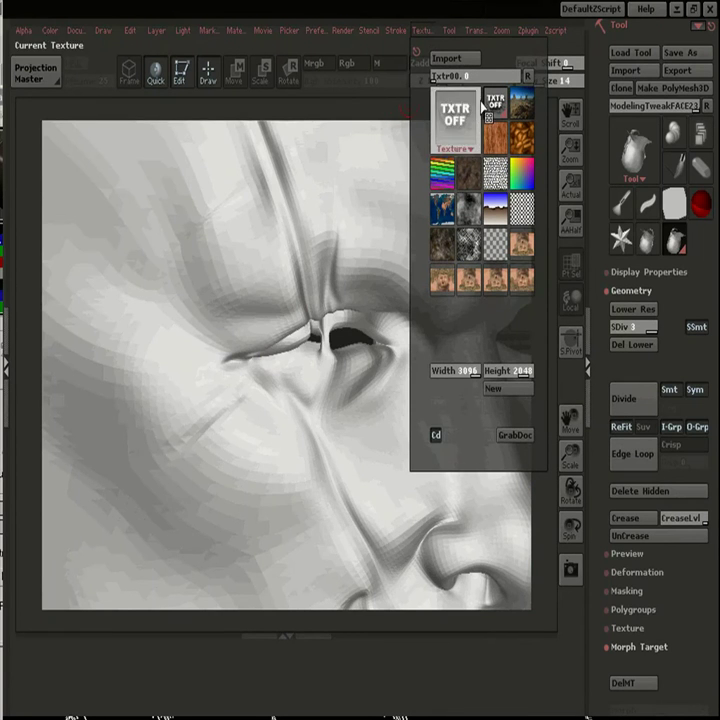
click(521, 281)
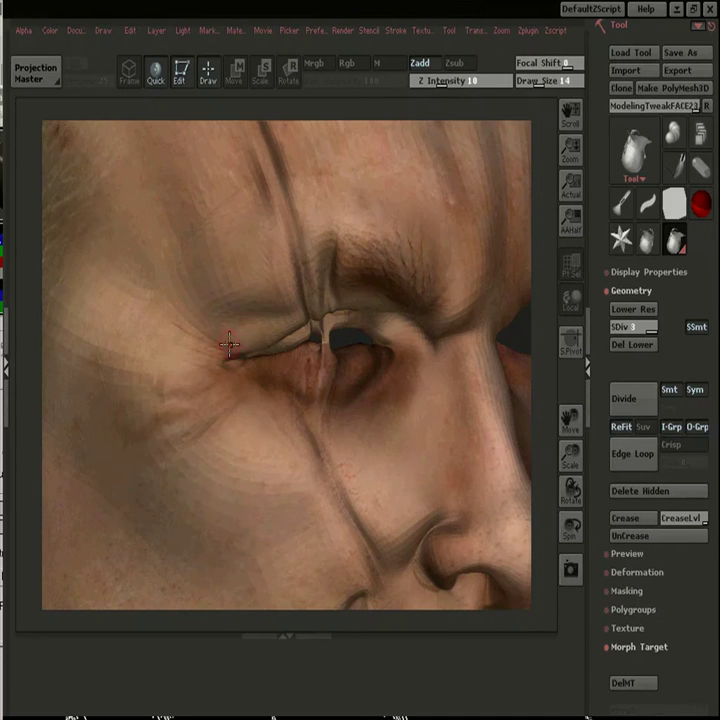
Step: Subdivide the head to level 4 and sculpt fine creases under the scarred eye and along the cheek scar at draw size 4
drag(543, 322, 247, 340)
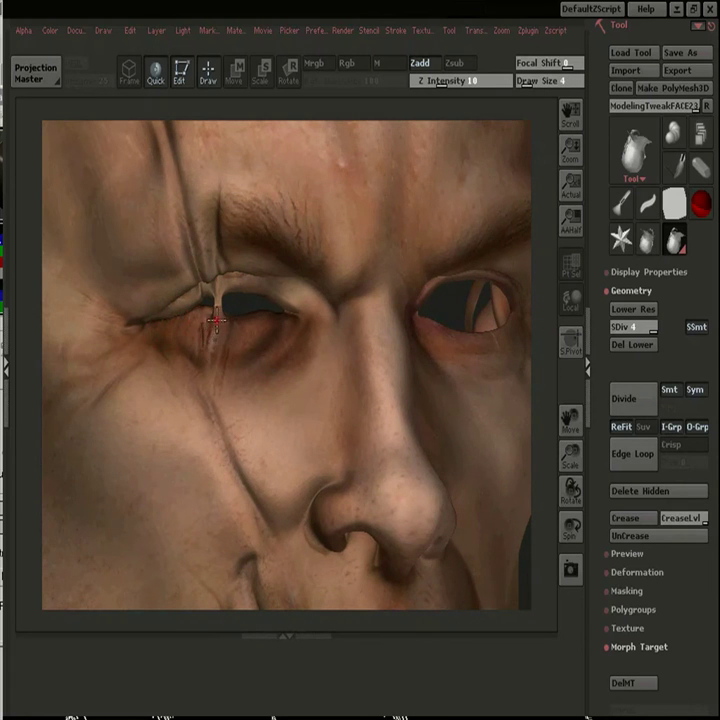
drag(446, 104, 212, 340)
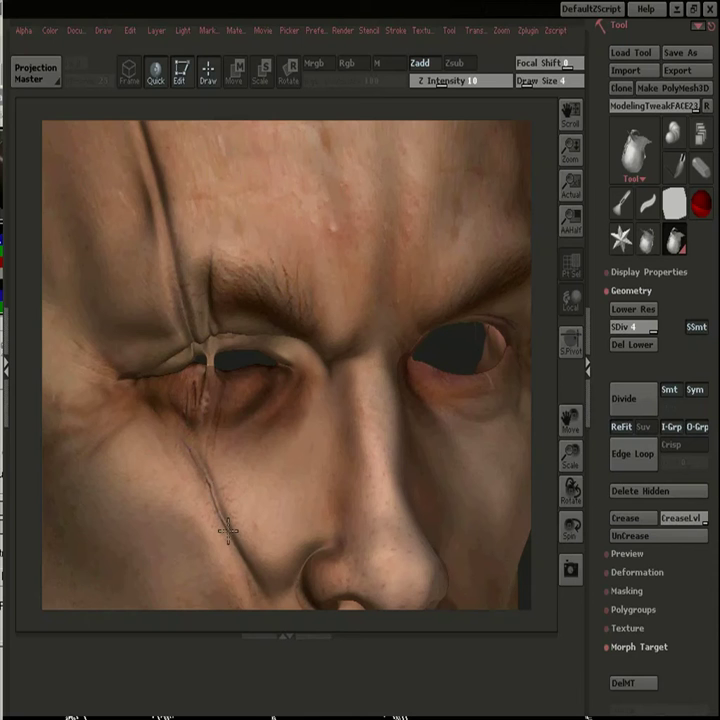
mouse_move(538, 420)
mouse_down()
mouse_move(461, 333)
mouse_move(146, 411)
mouse_up()
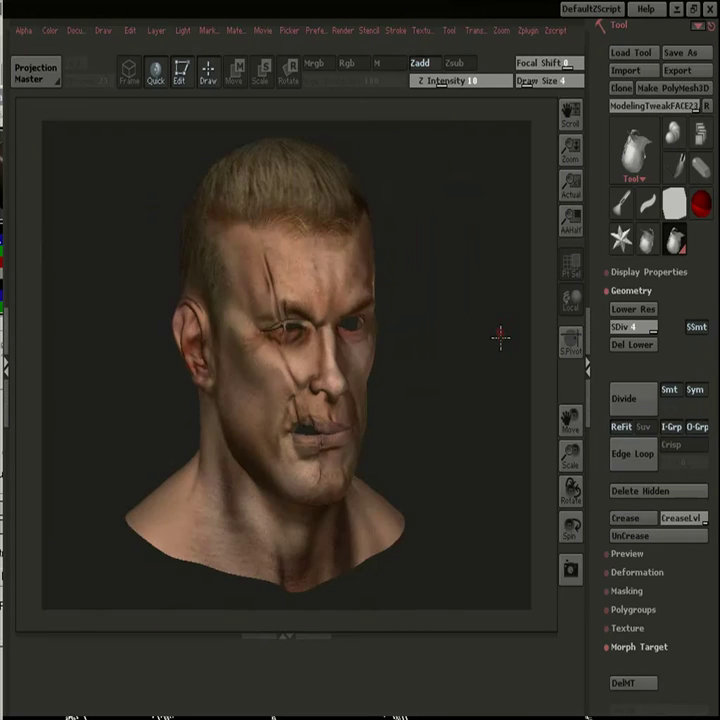
Step: Mask the head by the intensity of the Face_Dirt texture and turn the texture off
alt+drag(501, 337, 506, 303)
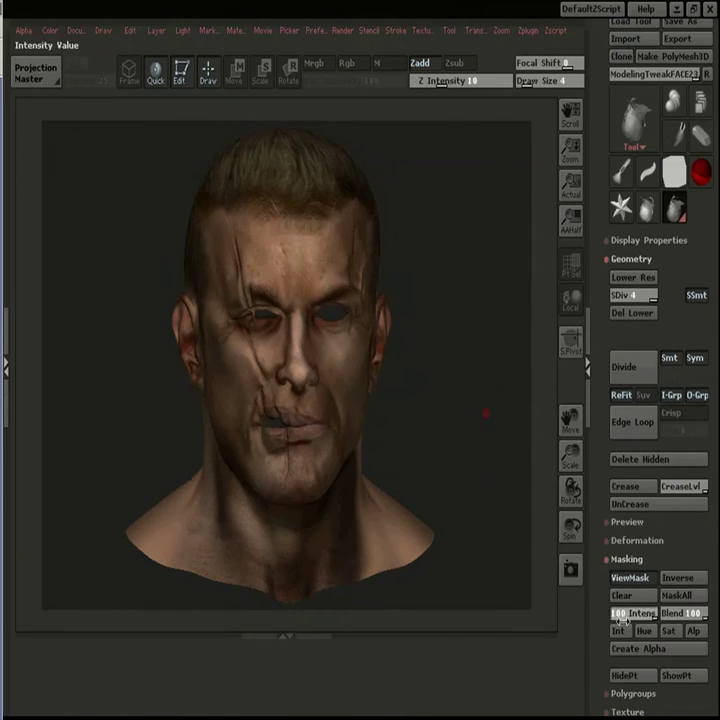
click(449, 30)
click(422, 30)
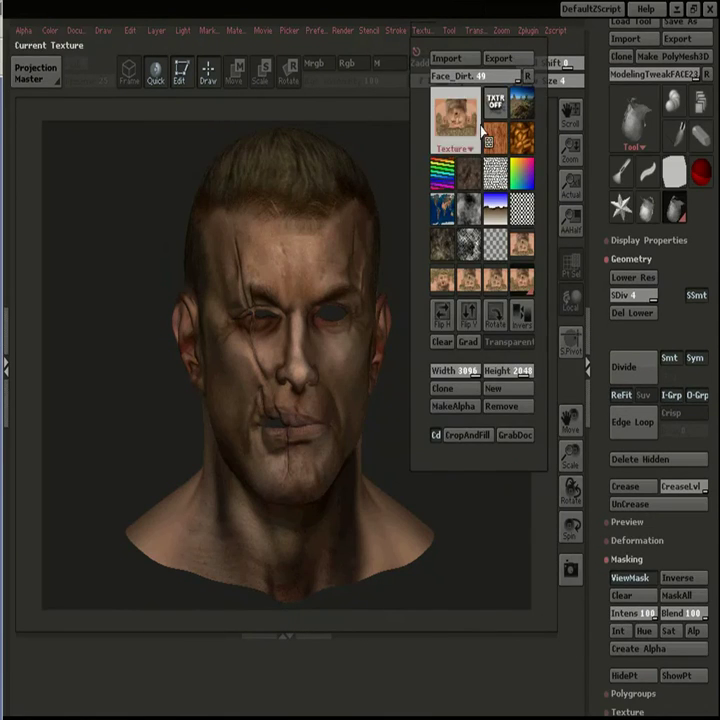
click(496, 104)
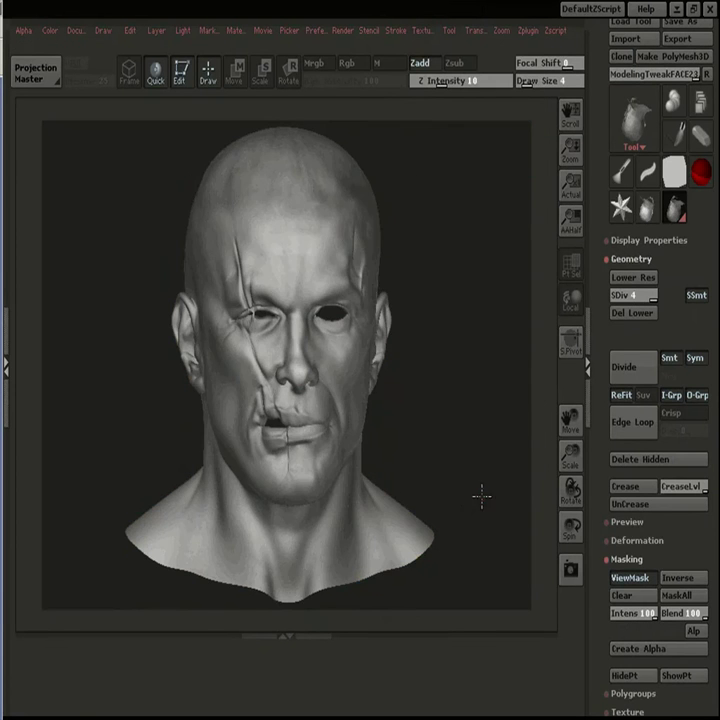
Step: Examine the untextured head from several angles, checking the scars, eyes and forehead
alt+drag(461, 265, 452, 350)
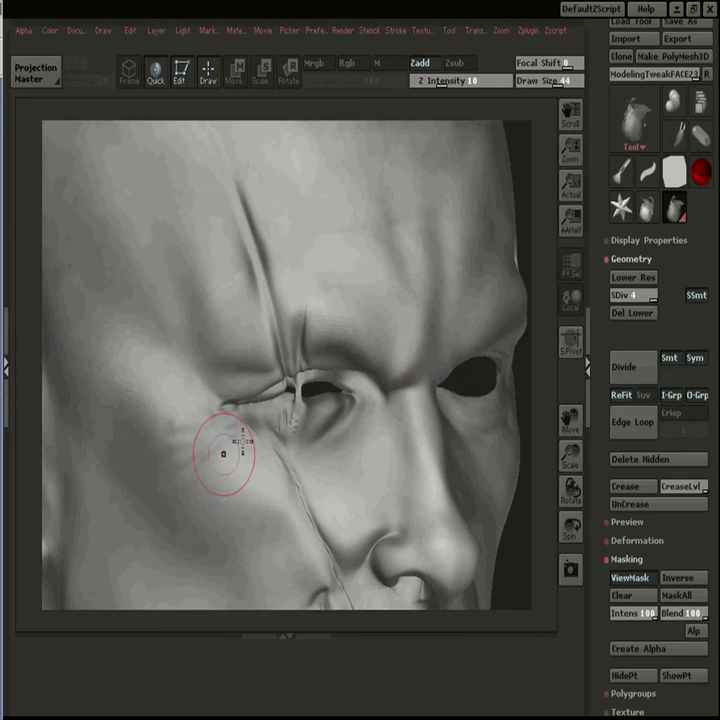
drag(543, 381, 461, 370)
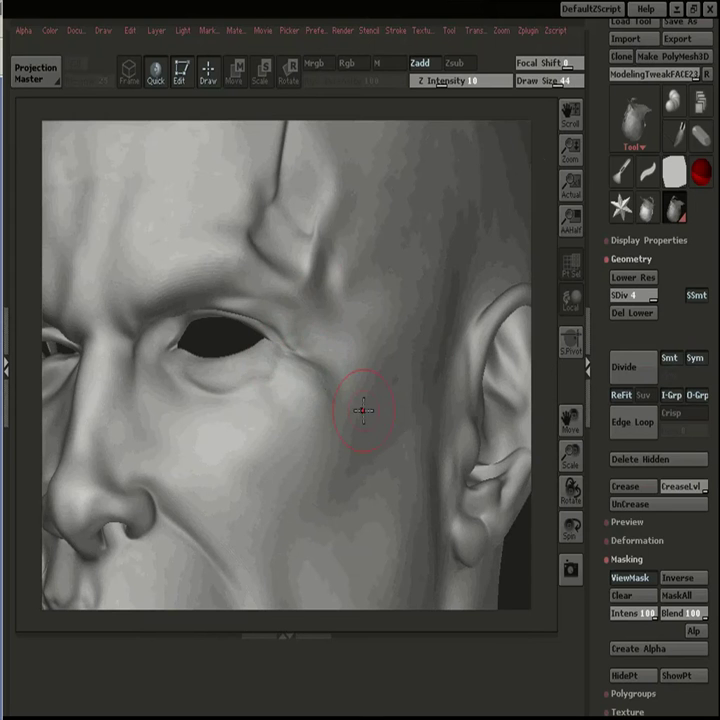
key(f)
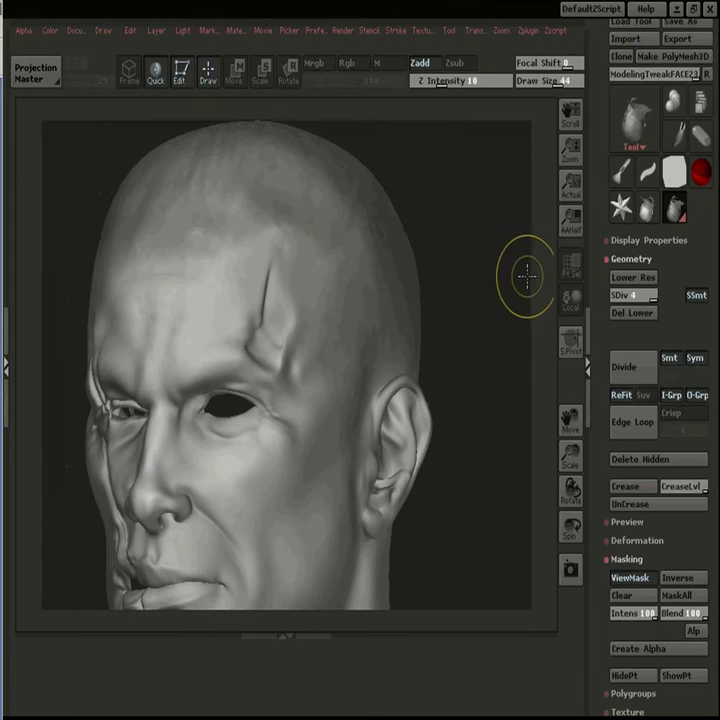
mouse_move(508, 300)
mouse_down()
mouse_move(517, 313)
mouse_move(514, 281)
mouse_up()
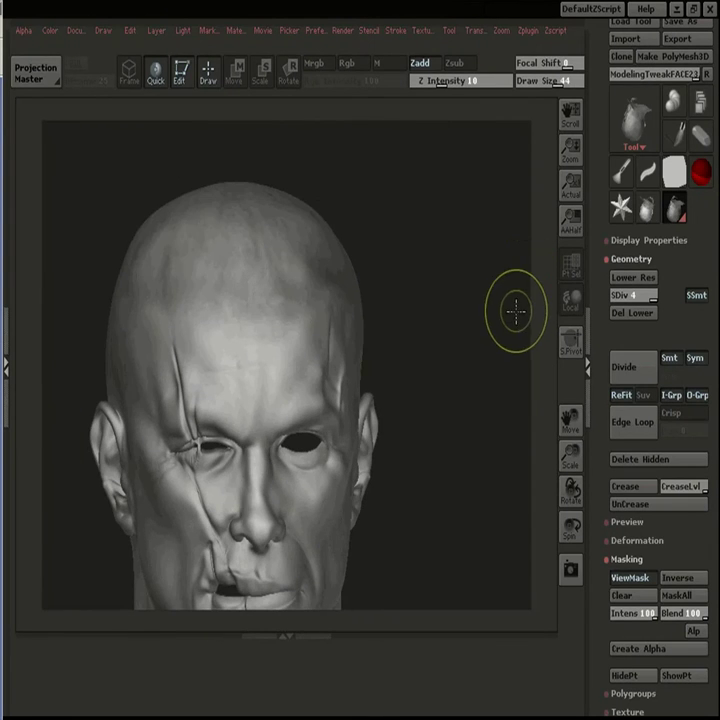
mouse_move(481, 341)
mouse_down()
mouse_move(511, 344)
mouse_move(497, 328)
mouse_move(489, 334)
mouse_up()
drag(432, 323, 463, 286)
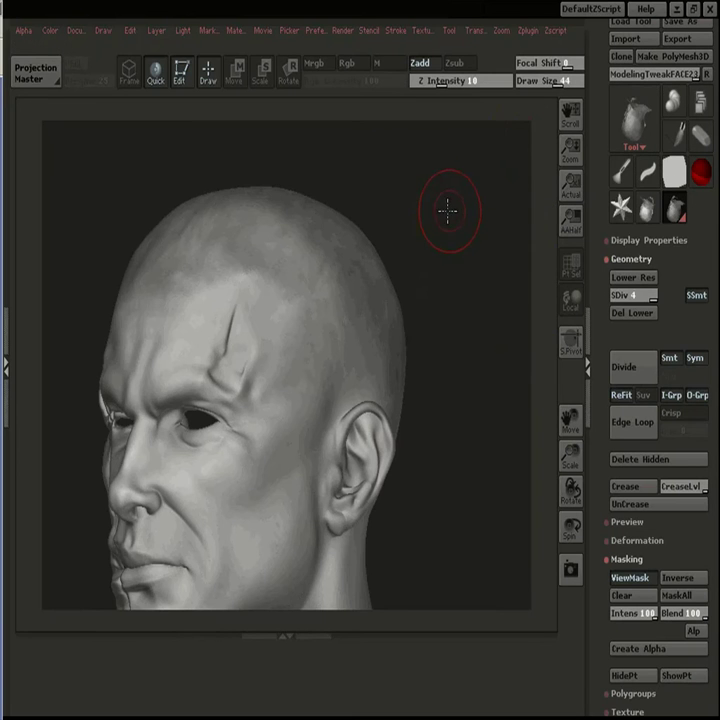
drag(458, 200, 516, 179)
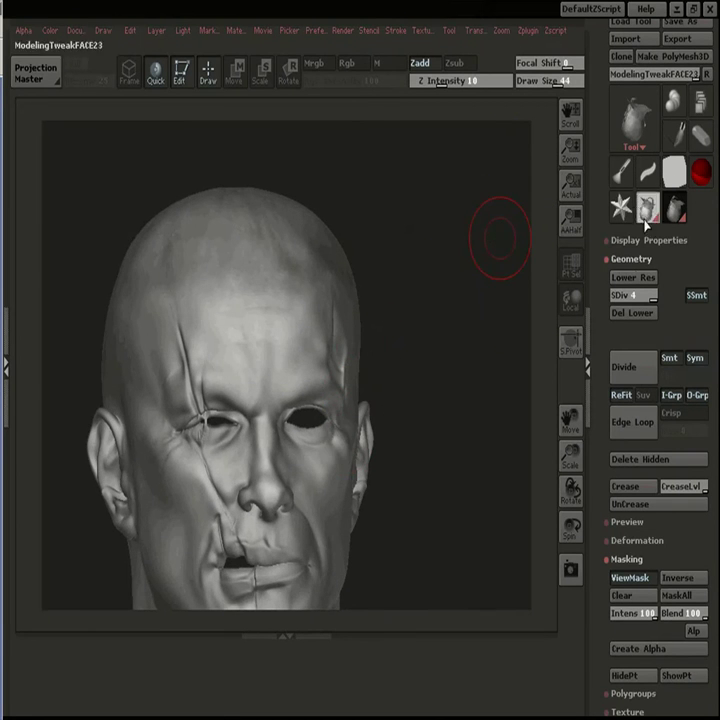
Step: Lower the head to subdivision level 1, switch to the ZSphere tool and clear the canvas
click(640, 279)
click(640, 281)
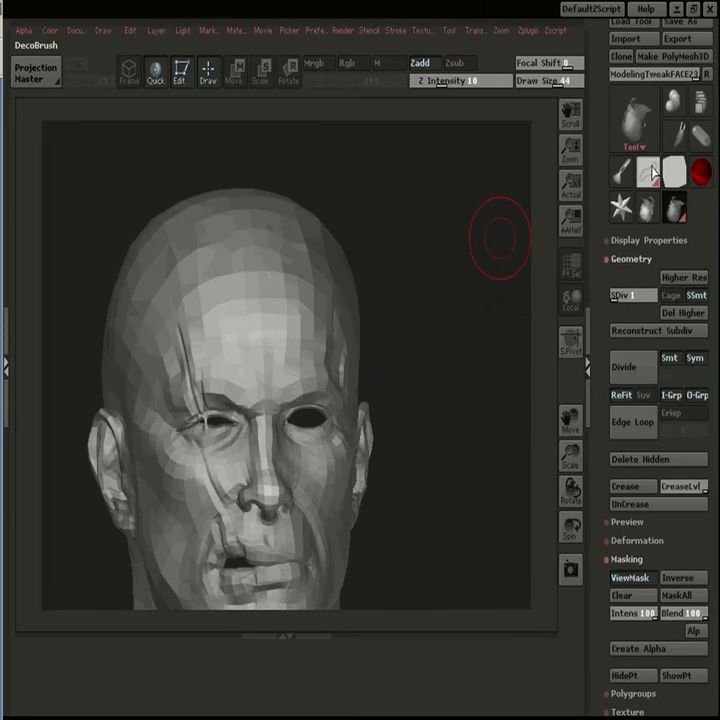
key(ctrl+n)
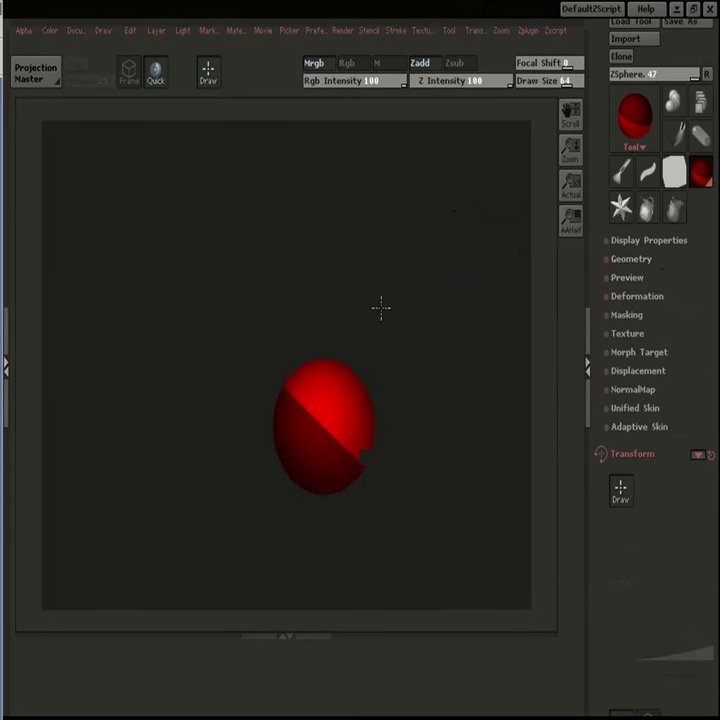
key(ctrl+n)
Step: Import the original ModelingTweakFACE23 mesh again, browsing from Max Files through the objs folder
click(634, 39)
click(399, 218)
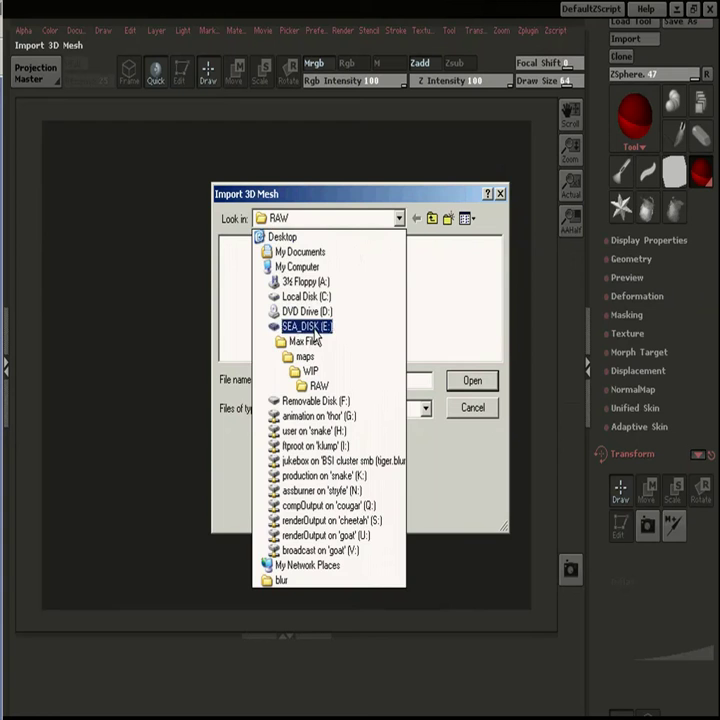
click(300, 339)
double_click(238, 277)
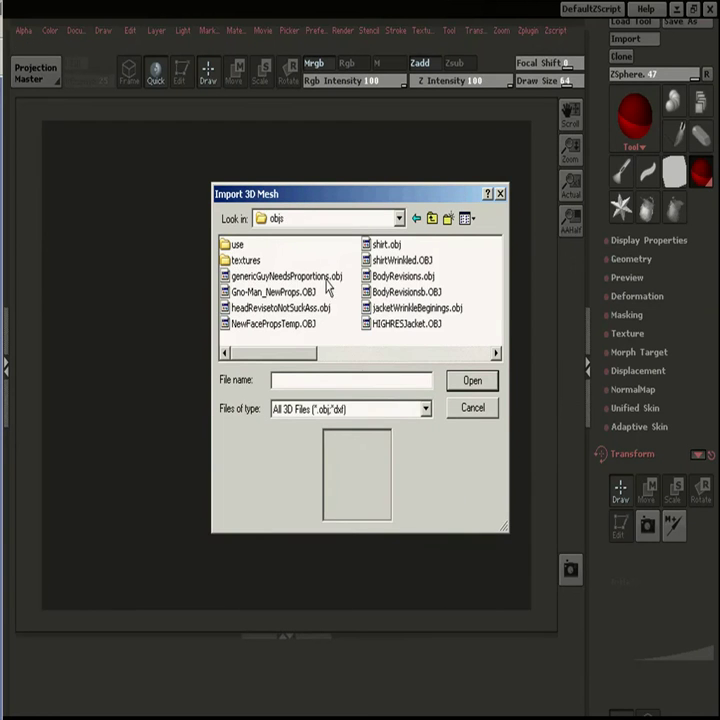
double_click(241, 257)
click(362, 244)
key(Right)
key(Right)
key(Down)
key(Down)
click(469, 376)
Step: Draw the imported head on the canvas, enable editing and turn its face to the front
drag(301, 400, 330, 275)
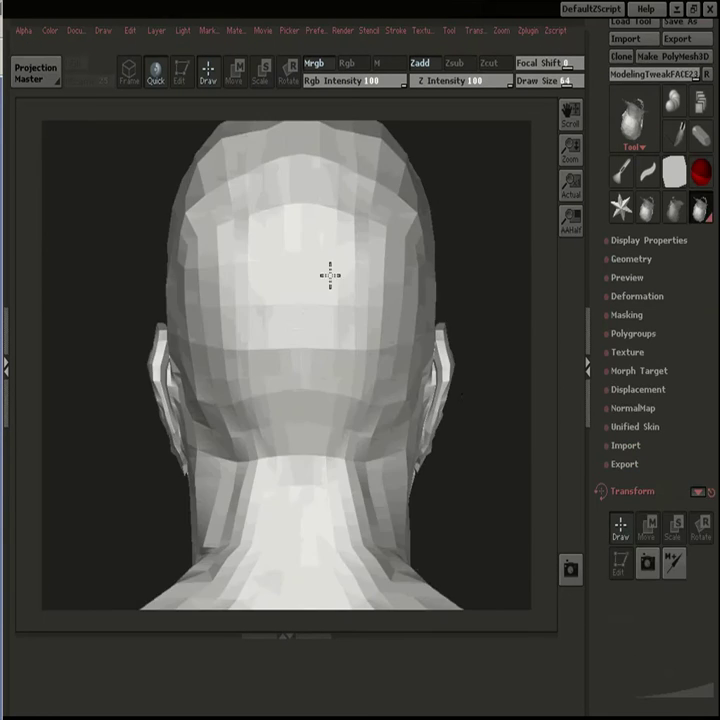
click(180, 68)
drag(471, 214, 316, 212)
Step: Apply the Face_Dirt texture to the newly imported head
click(421, 31)
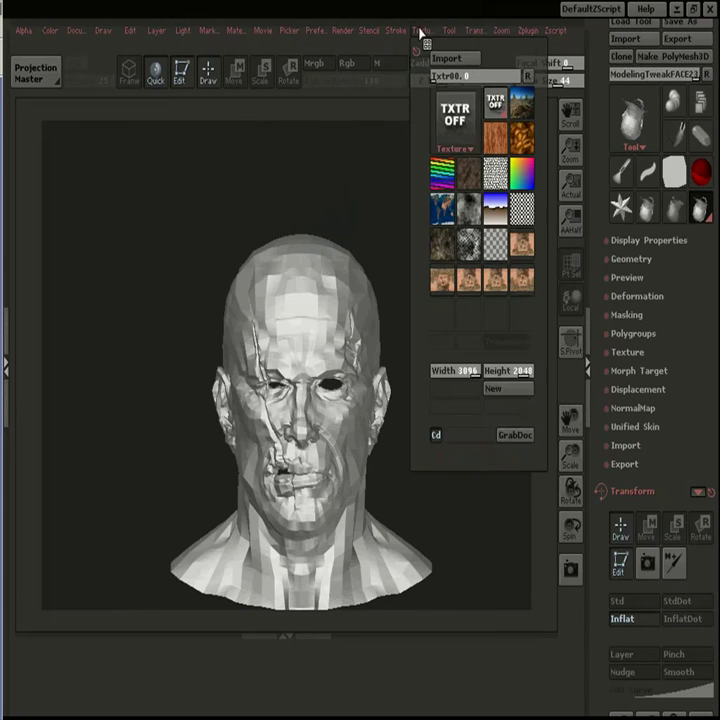
click(474, 258)
drag(455, 124, 516, 162)
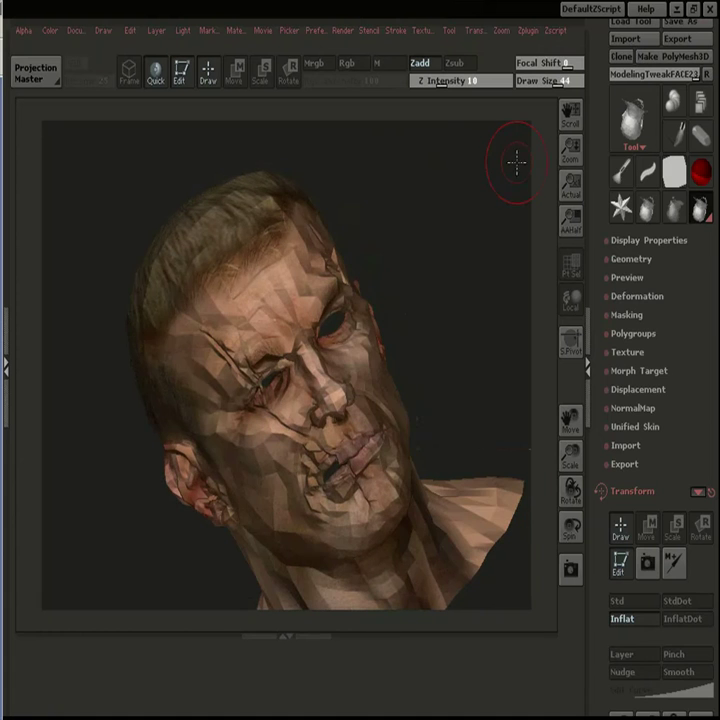
Step: Store a morph target for the new head and subdivide the mesh to level 5
click(632, 260)
click(620, 614)
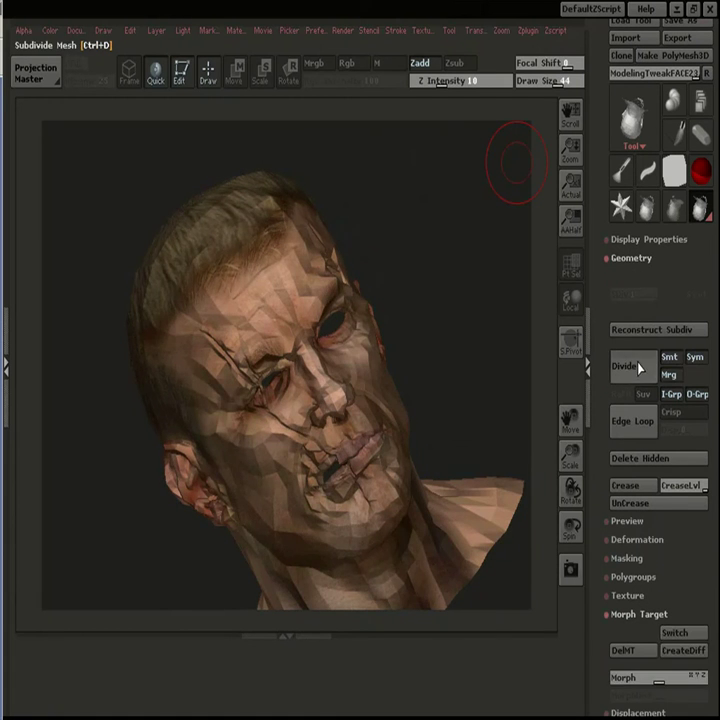
click(643, 364)
drag(498, 370, 438, 298)
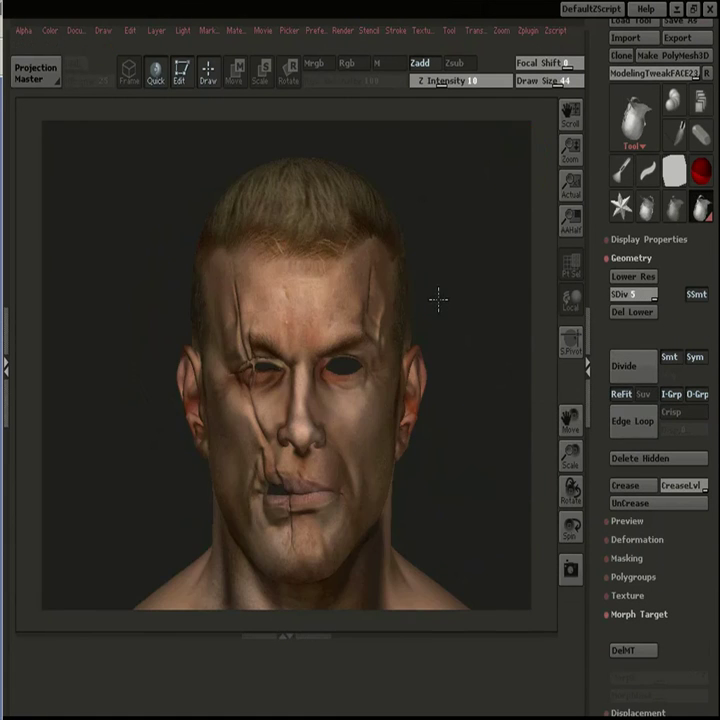
Step: Mask the new head by the Face_Dirt texture's intensity and turn the texture off
click(630, 558)
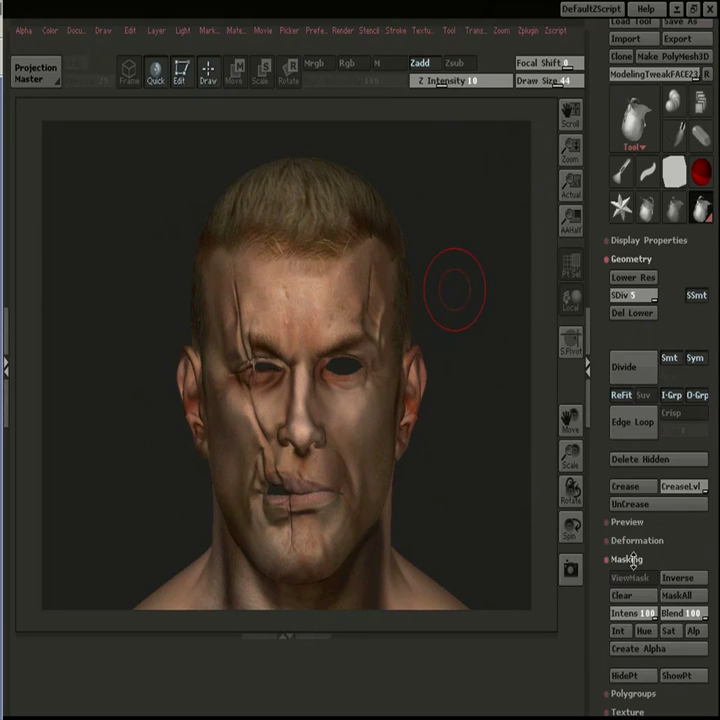
click(620, 631)
click(422, 30)
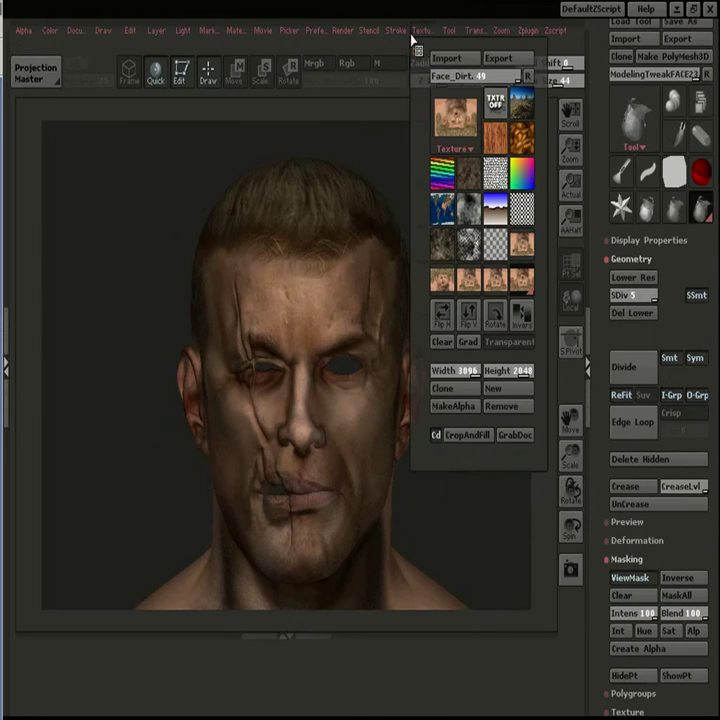
click(494, 108)
Step: Choose a darker grey as the colour of the untextured head
mouse_move(476, 496)
mouse_down()
mouse_move(463, 486)
mouse_move(474, 486)
mouse_up()
click(54, 31)
mouse_move(75, 86)
mouse_down()
mouse_move(133, 149)
mouse_move(92, 178)
mouse_move(66, 87)
mouse_up()
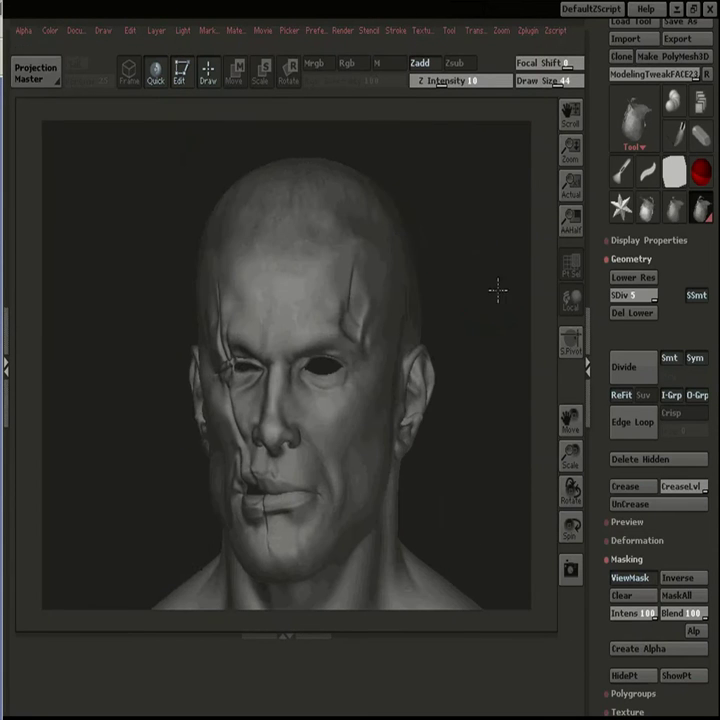
Step: Invert the head's mask and try an Inflate deformation on it, undo the inflation, and invert the mask again
click(630, 542)
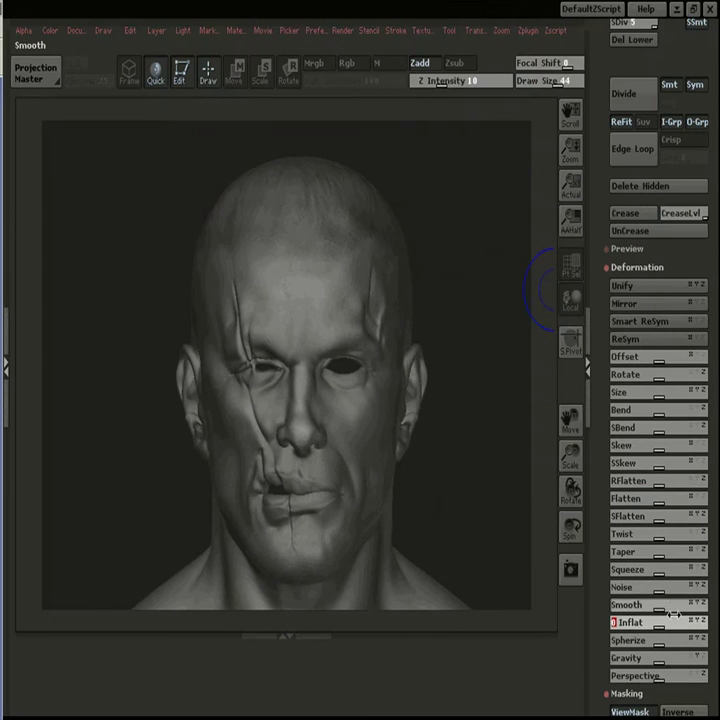
mouse_move(477, 455)
mouse_down()
mouse_move(539, 479)
mouse_move(468, 475)
mouse_move(495, 479)
mouse_up()
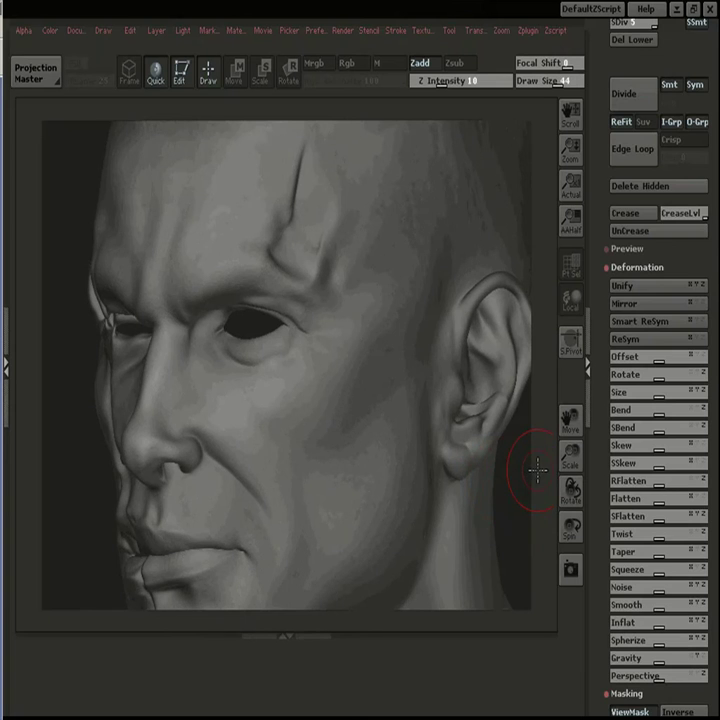
drag(598, 664, 598, 536)
click(678, 587)
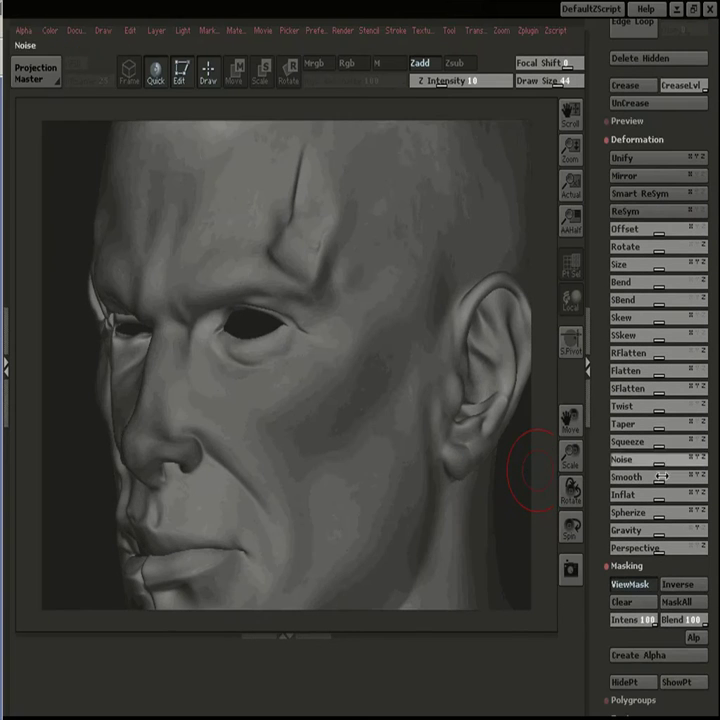
click(665, 494)
key(ctrl+z)
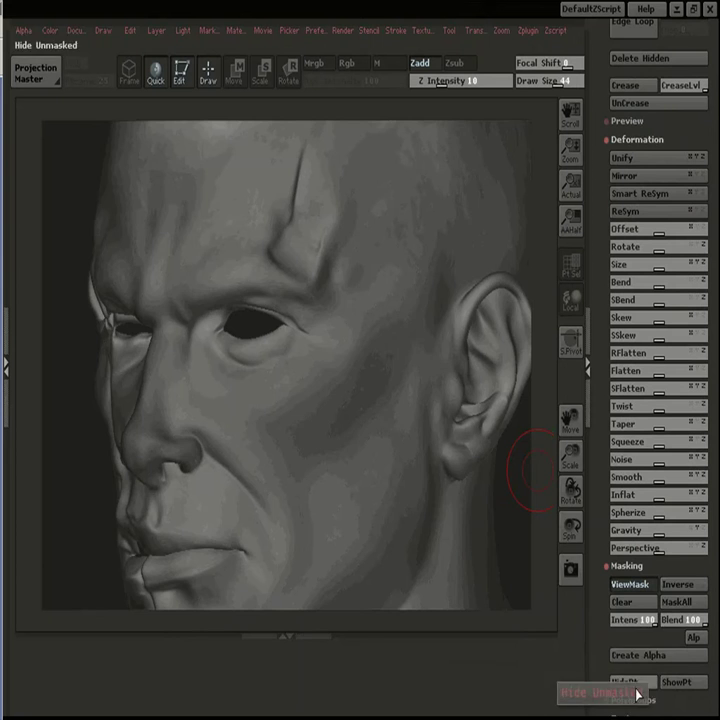
click(678, 590)
mouse_move(519, 447)
mouse_down()
mouse_move(545, 479)
mouse_move(527, 494)
mouse_move(509, 469)
mouse_move(522, 503)
mouse_move(532, 453)
mouse_up()
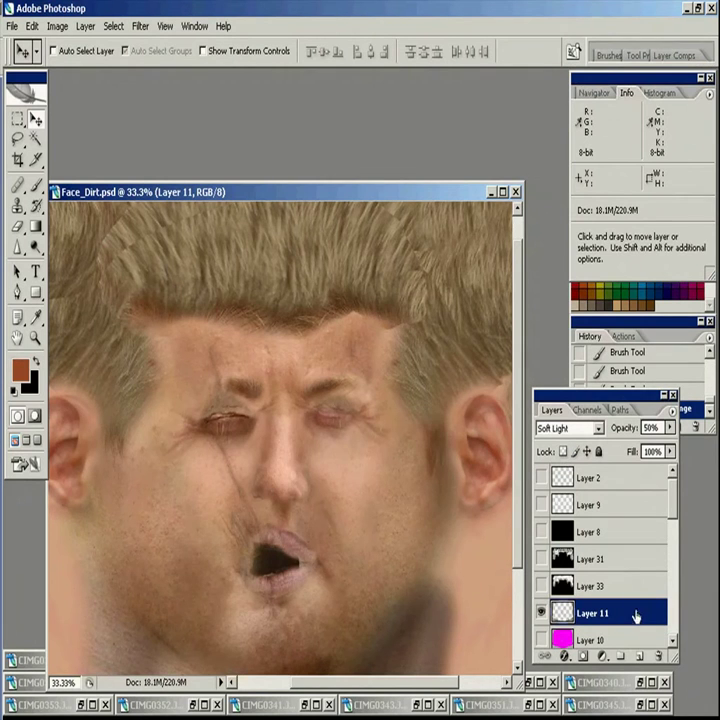
Step: In Photoshop, stamp the visible Face_Dirt layers onto a new layer above Layer 11 and desaturate it
click(640, 655)
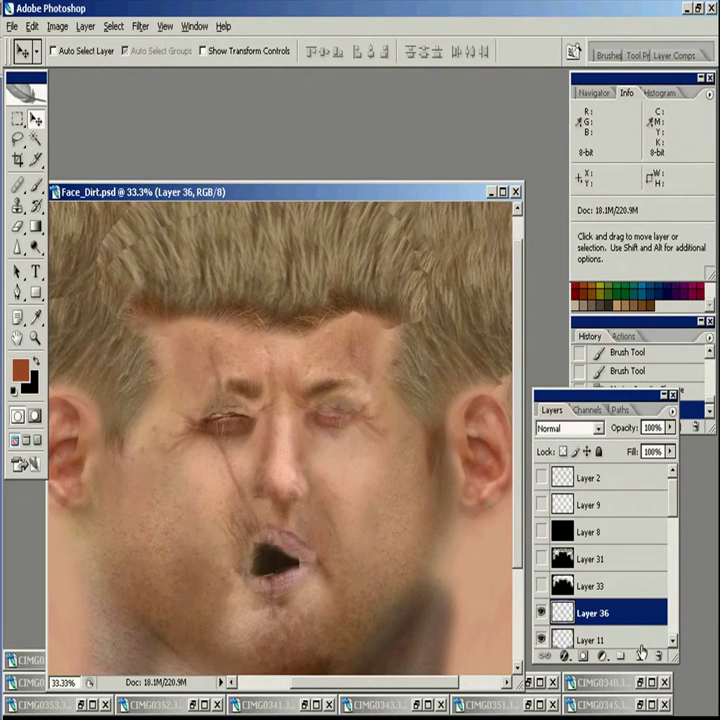
key(ctrl+shift+alt+e)
key(ctrl+shift+u)
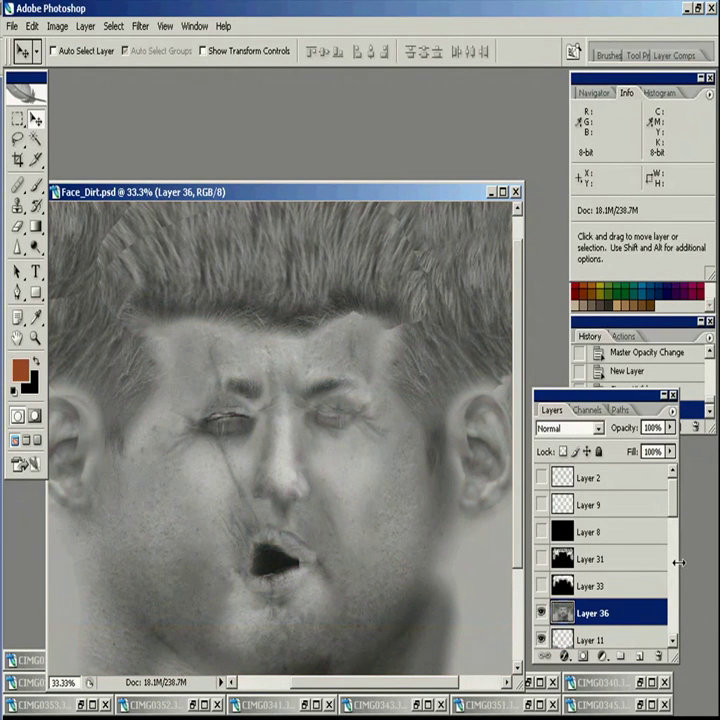
Step: Darken the desaturated layer with Levels, using a midtone input of 0.63 and a white input of 240
key(ctrl+l)
drag(124, 608, 148, 608)
drag(211, 608, 201, 608)
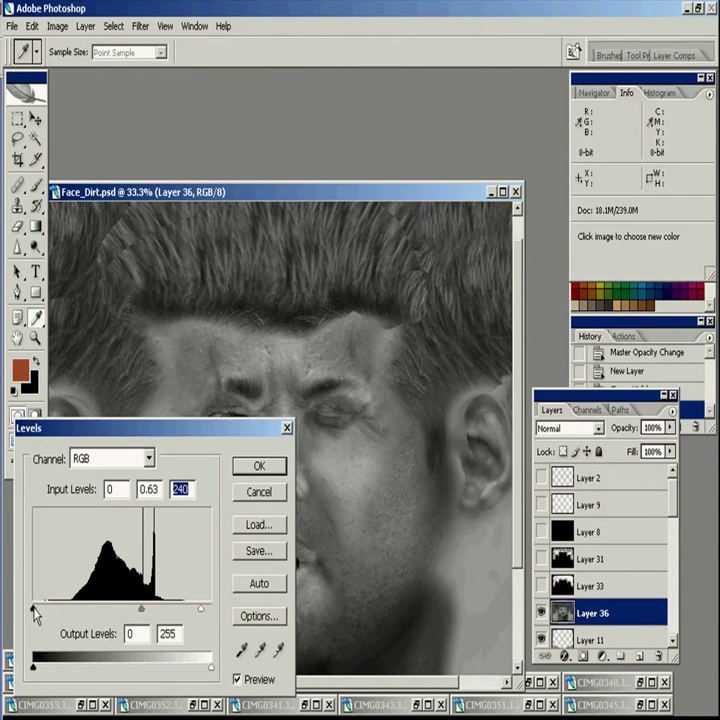
click(259, 466)
key(v)
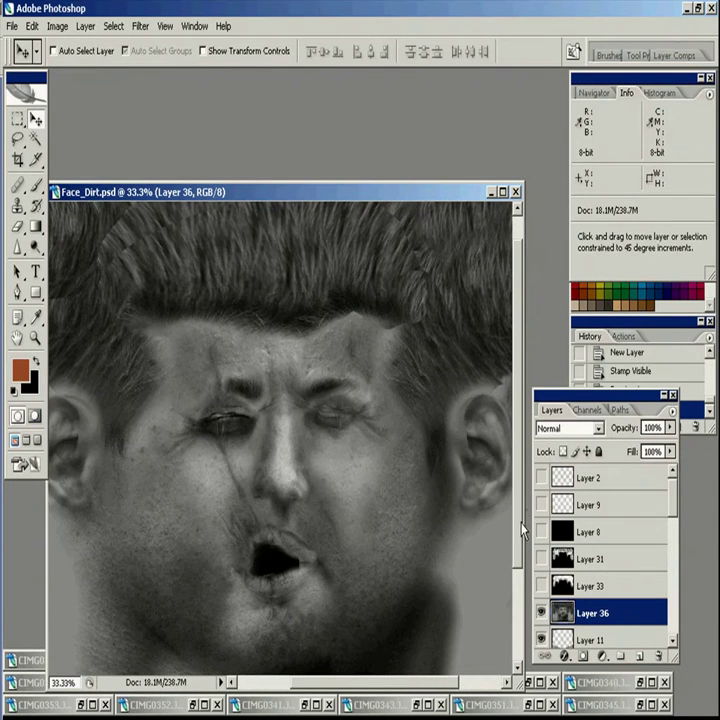
Step: Save the desaturated Face_Dirt texture as a separate file
key(ctrl+shift+s)
click(297, 455)
click(230, 545)
click(572, 454)
Step: Paint black crease lines at the outer corners of both eyes with a size 10 Multiply brush
key(z)
drag(137, 351, 399, 537)
click(38, 187)
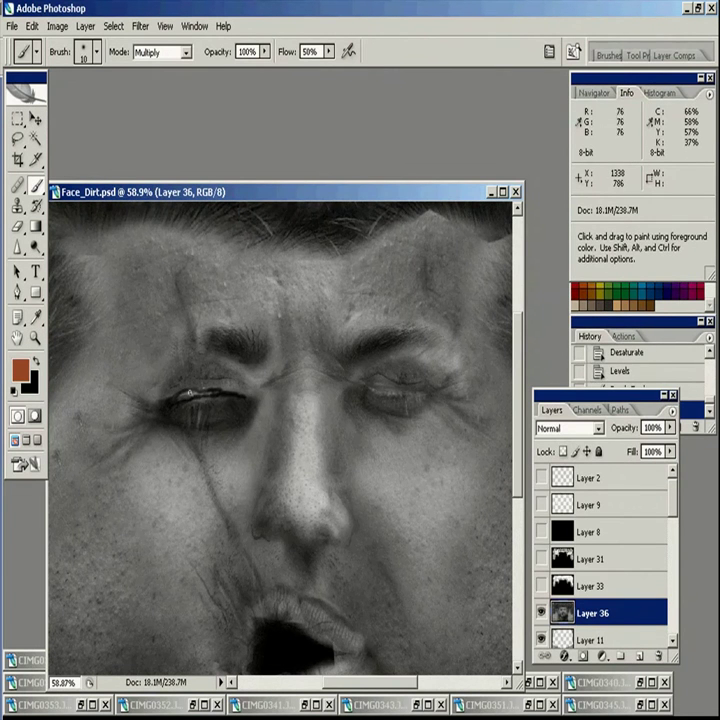
click(35, 364)
mouse_move(180, 410)
mouse_down()
mouse_move(122, 456)
mouse_move(145, 354)
mouse_move(121, 408)
mouse_up()
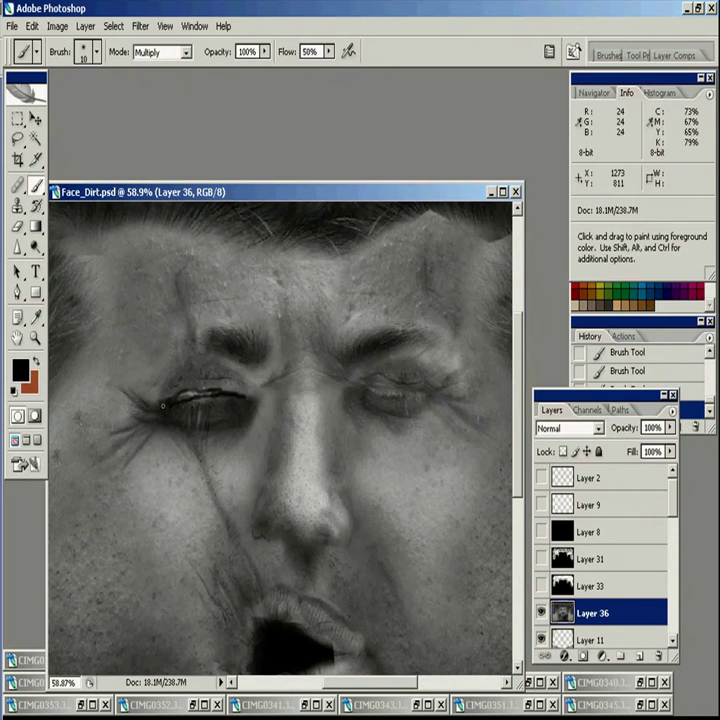
drag(431, 358, 266, 418)
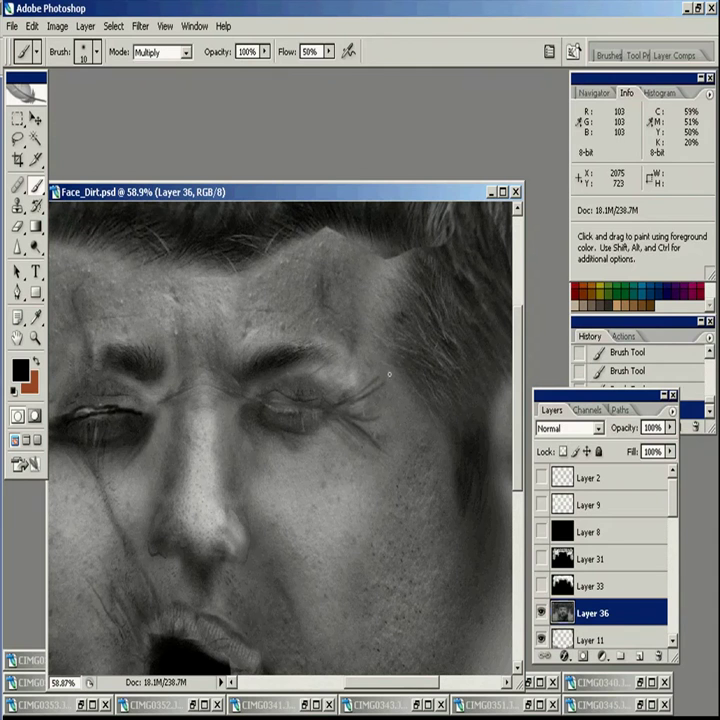
Step: Step back the last brush stroke, switch the brush to Normal mode and touch up the unscarred eye's creases with sampled grey
key(ctrl+alt+z)
click(160, 51)
click(156, 68)
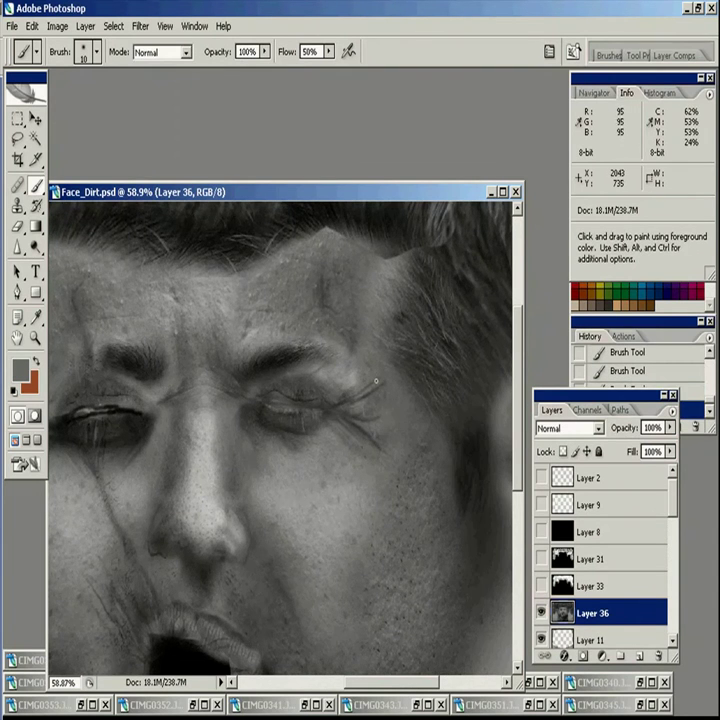
drag(382, 340, 379, 330)
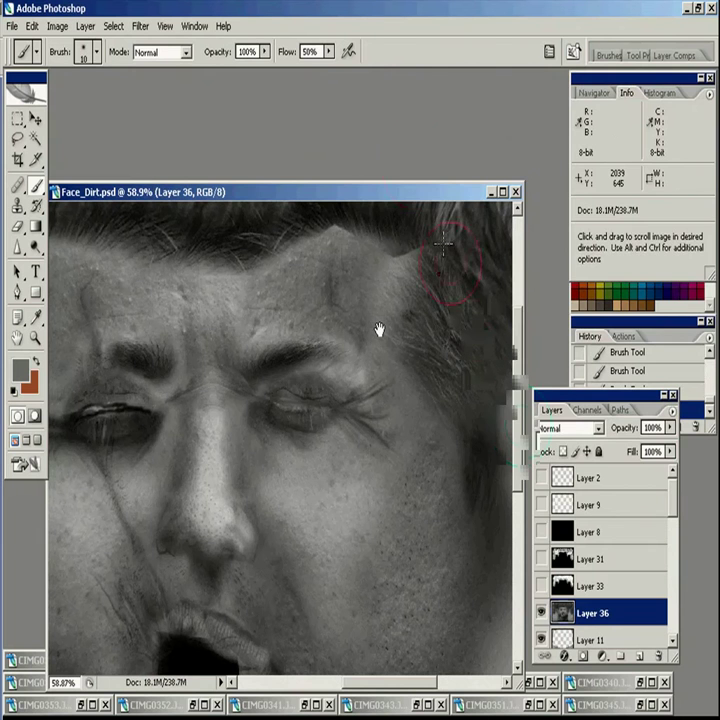
Step: Switch to ZBrush, import the greyscale face texture from the RAW folder inside WIP, and apply it to the head
click(416, 34)
click(447, 58)
click(320, 408)
click(320, 407)
click(357, 220)
click(300, 340)
click(241, 323)
double_click(241, 323)
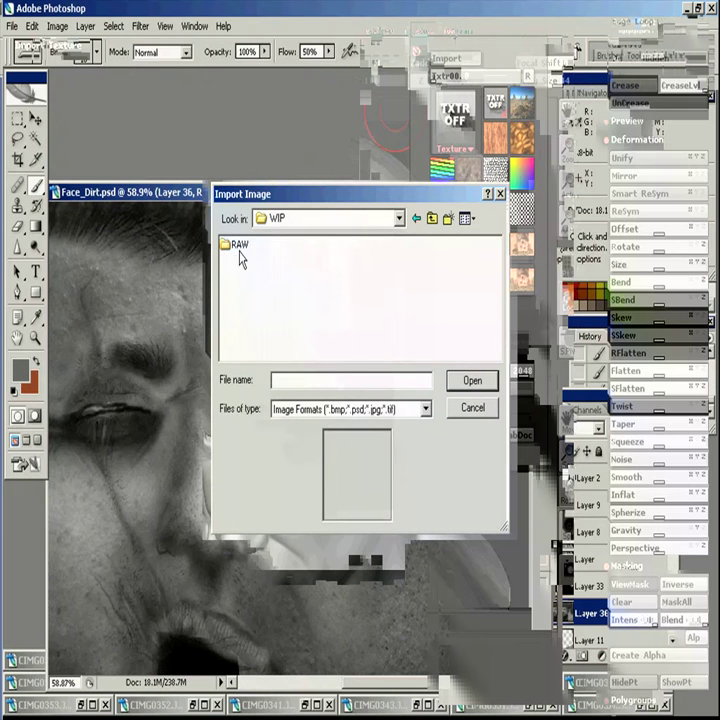
double_click(240, 252)
click(350, 307)
click(488, 381)
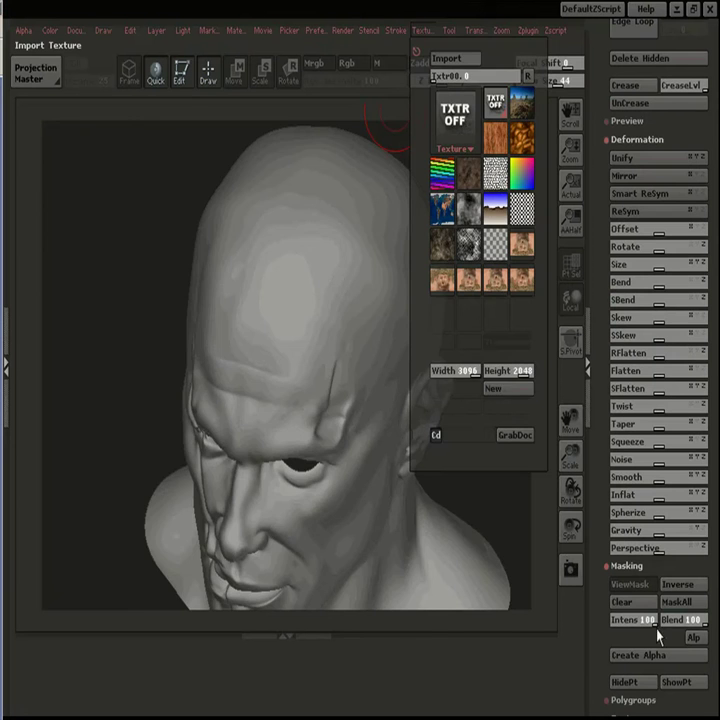
click(422, 30)
click(466, 354)
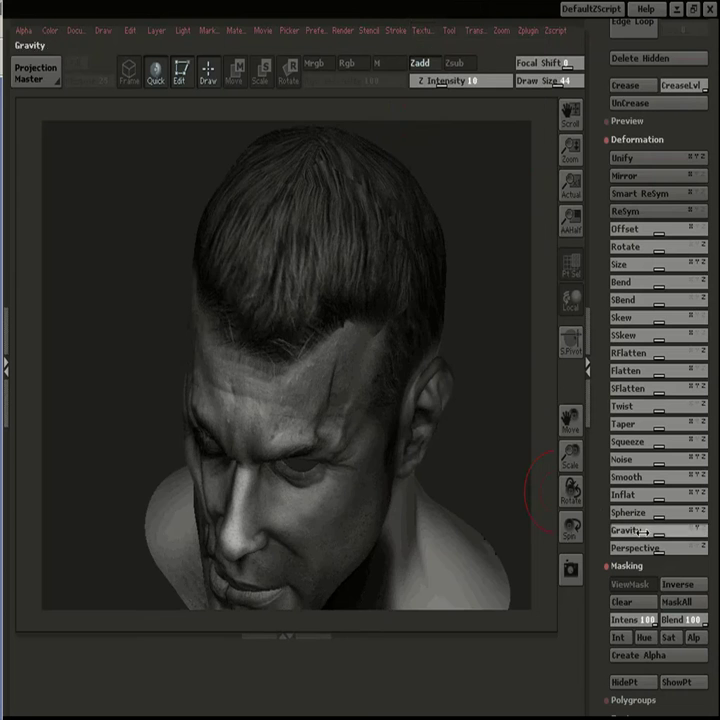
Step: Mask the head by the greyscale texture's intensity and turn the texture off
click(623, 637)
click(423, 30)
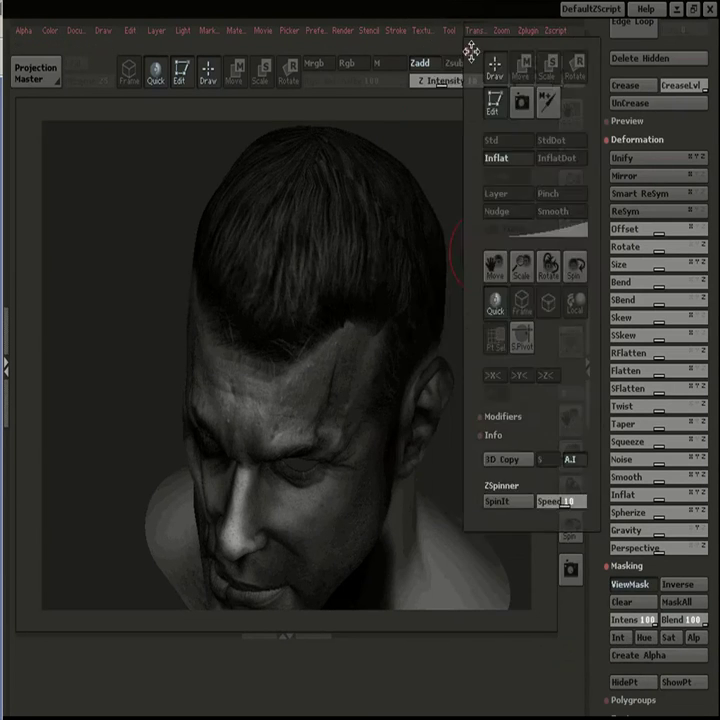
mouse_move(423, 32)
click(497, 112)
mouse_move(508, 456)
mouse_down()
mouse_move(537, 400)
mouse_move(520, 404)
mouse_move(542, 448)
mouse_move(517, 452)
mouse_move(530, 447)
mouse_up()
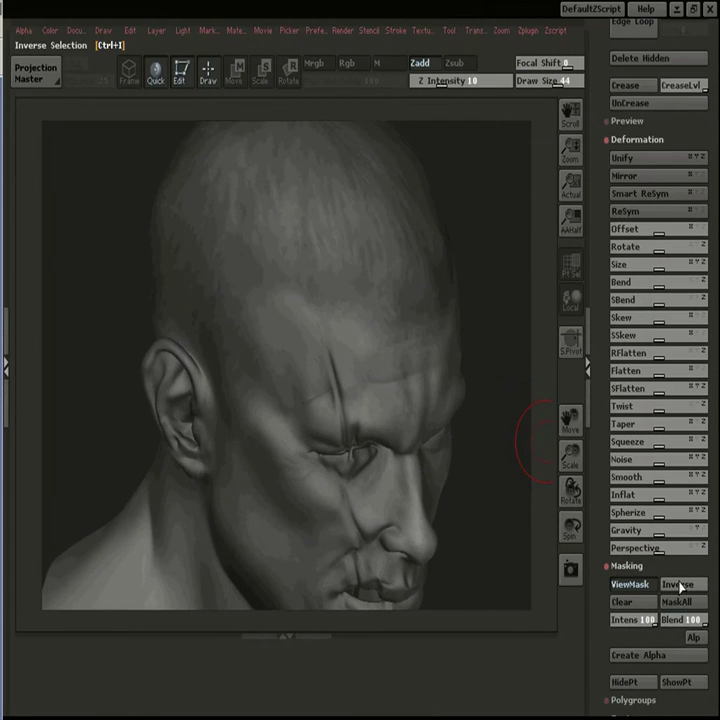
Step: Bring out skin detail on the masked head with the Inflate and Smooth deformations, and clear the mask
drag(506, 466, 495, 398)
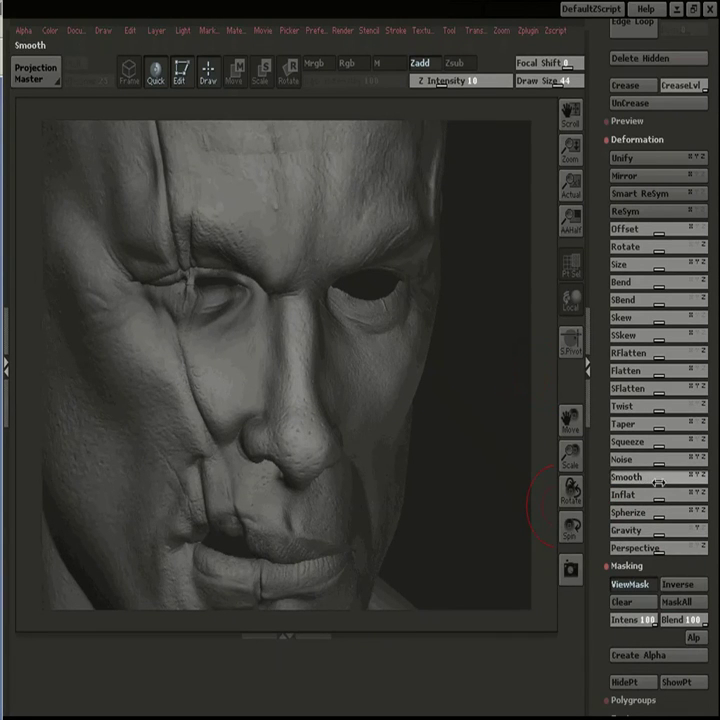
click(658, 494)
click(669, 477)
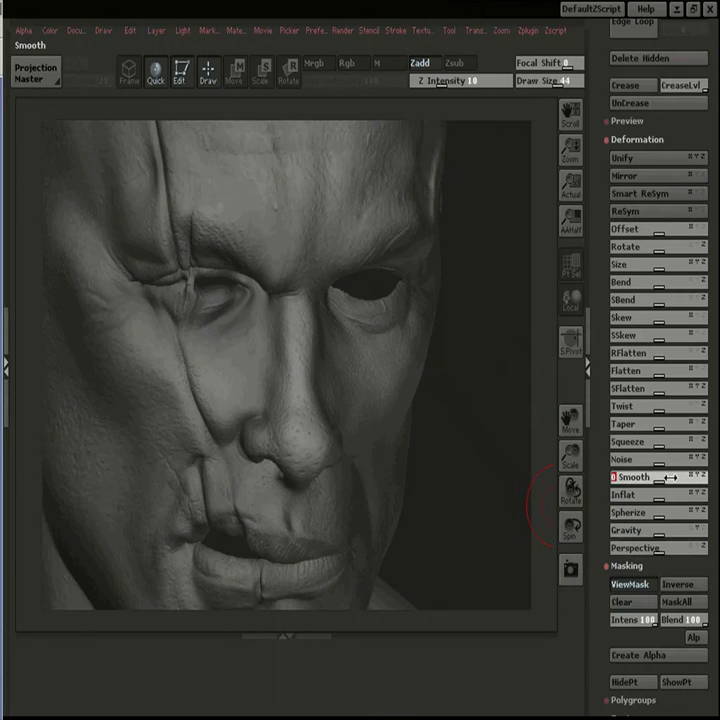
click(637, 606)
key(f)
shift+drag(509, 420, 524, 493)
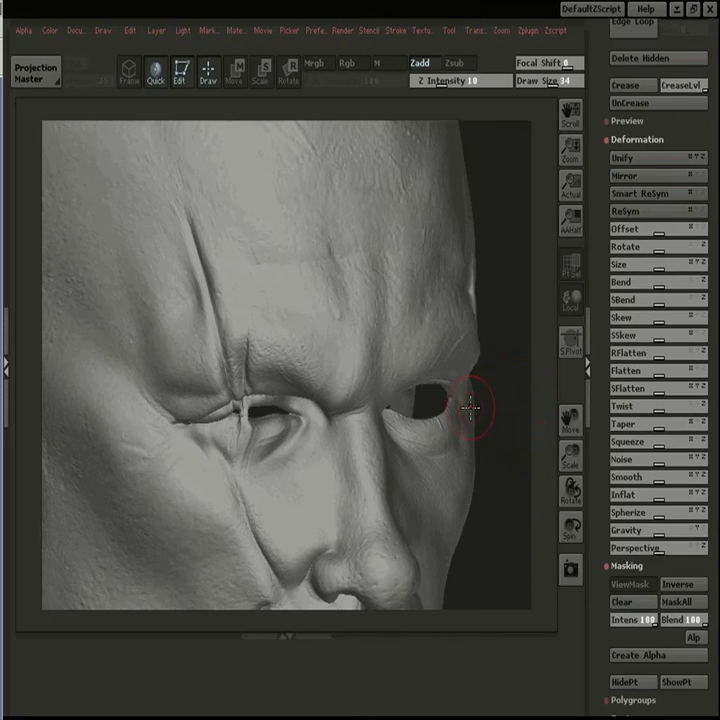
Step: Set the draw size to 14 and sculpt creases around the scarred eye and brow, undoing the last stroke
key(bracketleft)
key(bracketleft)
key(bracketleft)
key(bracketright)
drag(150, 394, 166, 414)
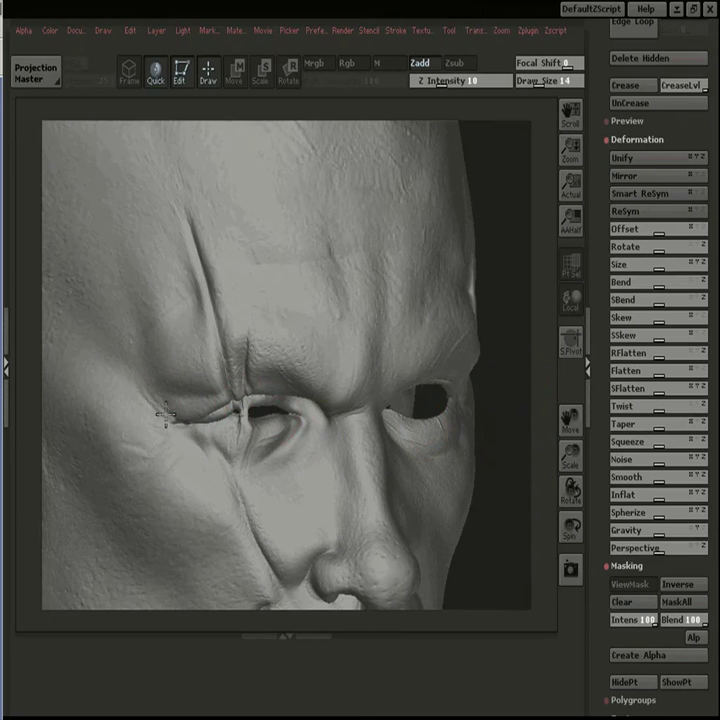
mouse_move(510, 424)
mouse_down()
mouse_move(508, 410)
mouse_move(495, 421)
mouse_move(511, 437)
mouse_move(532, 408)
mouse_move(514, 379)
mouse_move(514, 412)
mouse_up()
mouse_move(216, 318)
mouse_down()
mouse_move(242, 279)
mouse_move(219, 317)
mouse_up()
key(ctrl+z)
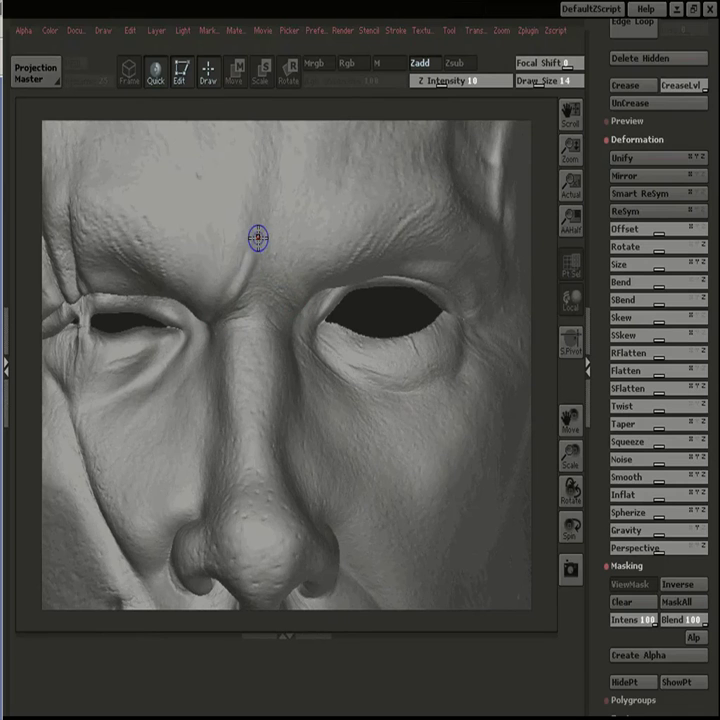
Step: Lower the head to subdivision level 4 and set the draw size to 4
scroll(620, 250, up, 5)
click(632, 240)
scroll(600, 230, up, 6)
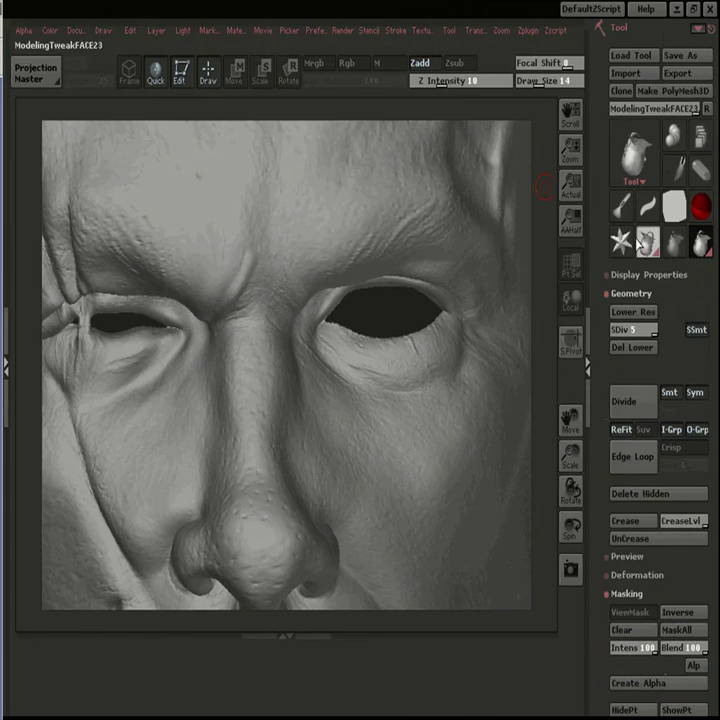
click(643, 315)
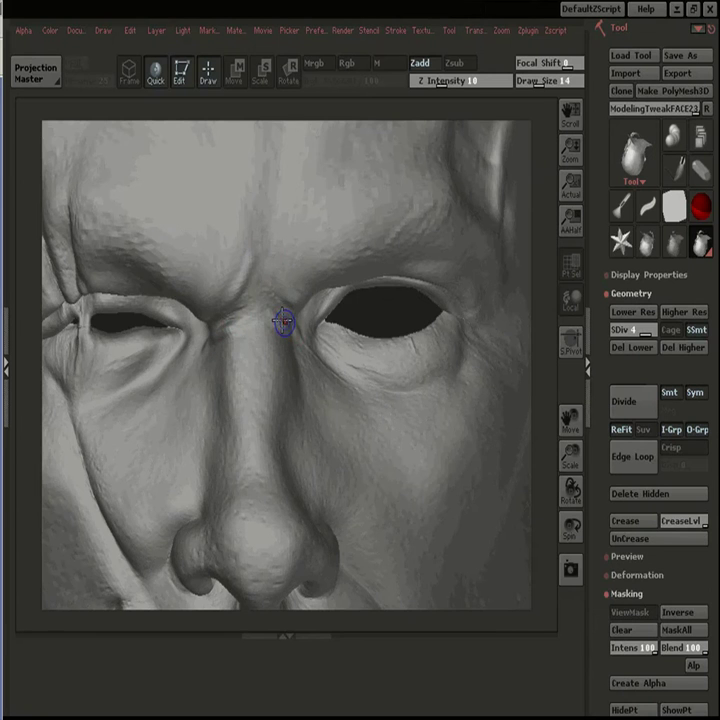
mouse_move(508, 188)
mouse_down()
mouse_move(538, 302)
mouse_move(531, 298)
mouse_up()
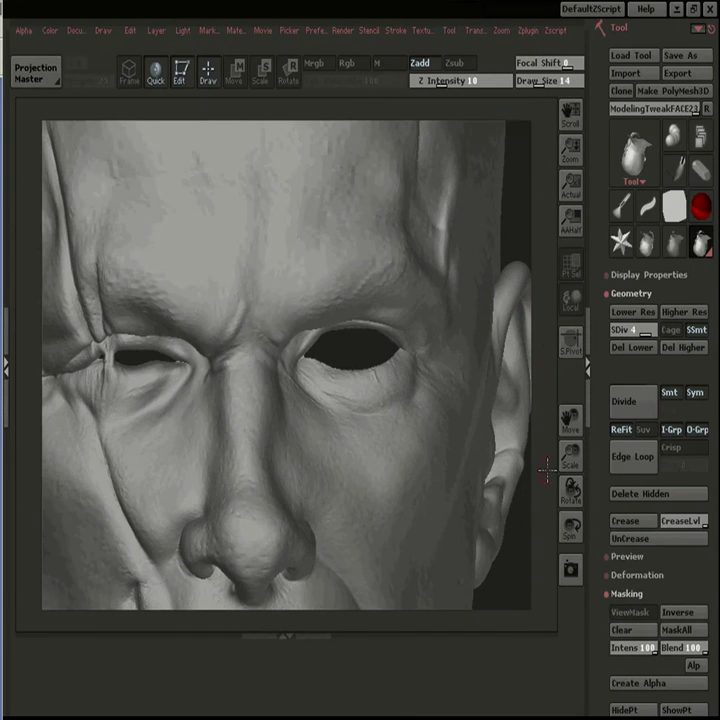
alt+drag(547, 470, 472, 480)
key([)
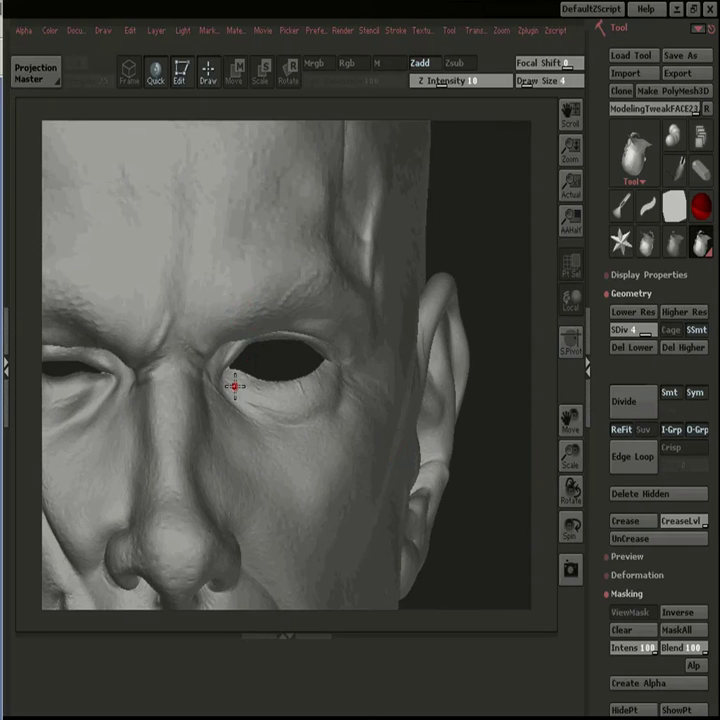
Step: Choose a darker grey for the head and apply BasicMaterial, setting one of its shading modifiers to 0
click(49, 30)
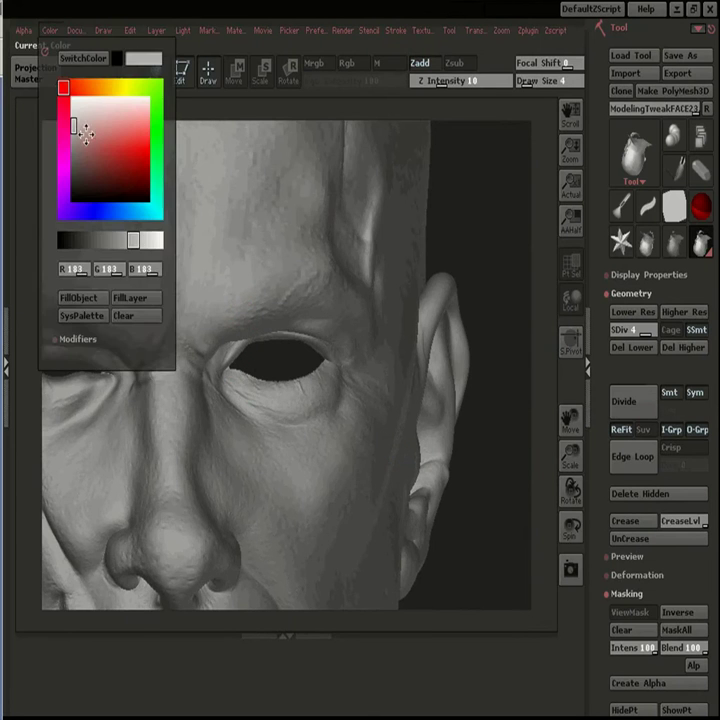
click(73, 149)
click(366, 30)
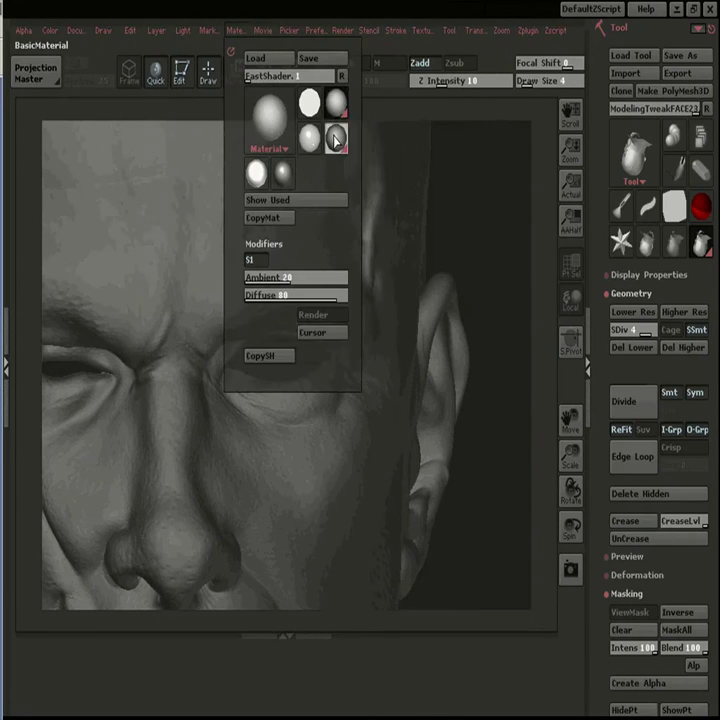
click(334, 138)
click(286, 330)
text(0)
key(Return)
Step: Sculpt fine creases on the lips with a draw size of 14, and reduce the draw size to 4
alt+drag(505, 331, 493, 307)
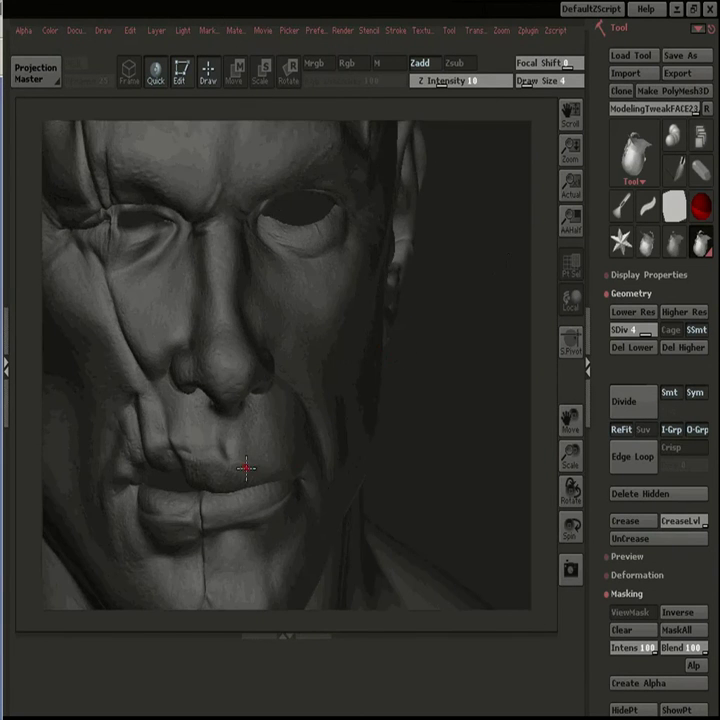
key(bracketright)
mouse_move(458, 384)
alt+mouse_down()
mouse_move(463, 341)
mouse_move(439, 385)
alt+mouse_up()
drag(268, 526, 266, 514)
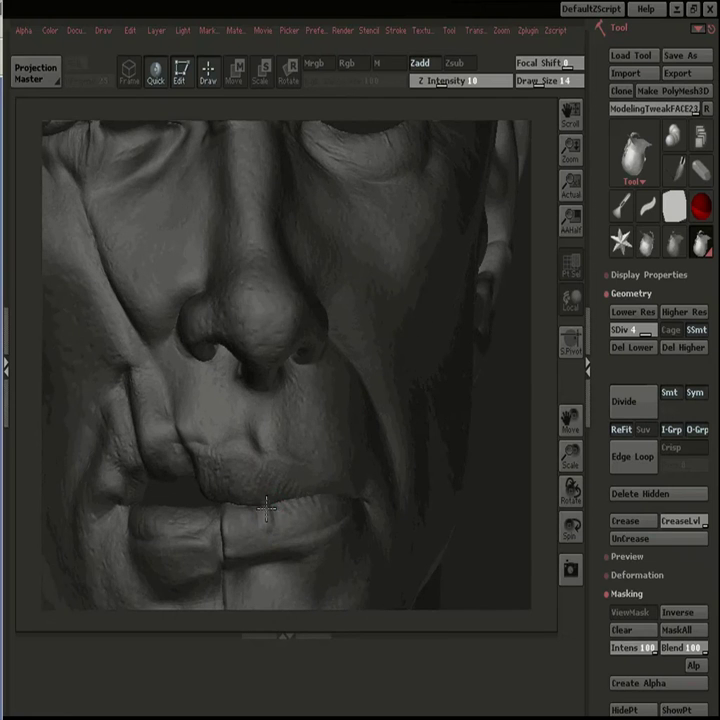
key(bracketleft)
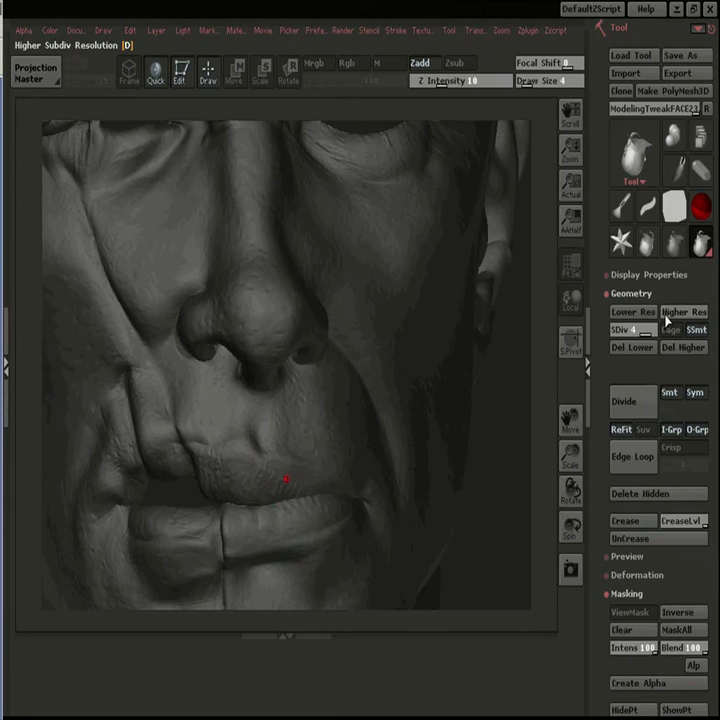
Step: Raise the head to subdivision level 5 and hide everything except the band around the mouth
key(d)
drag(511, 368, 104, 410)
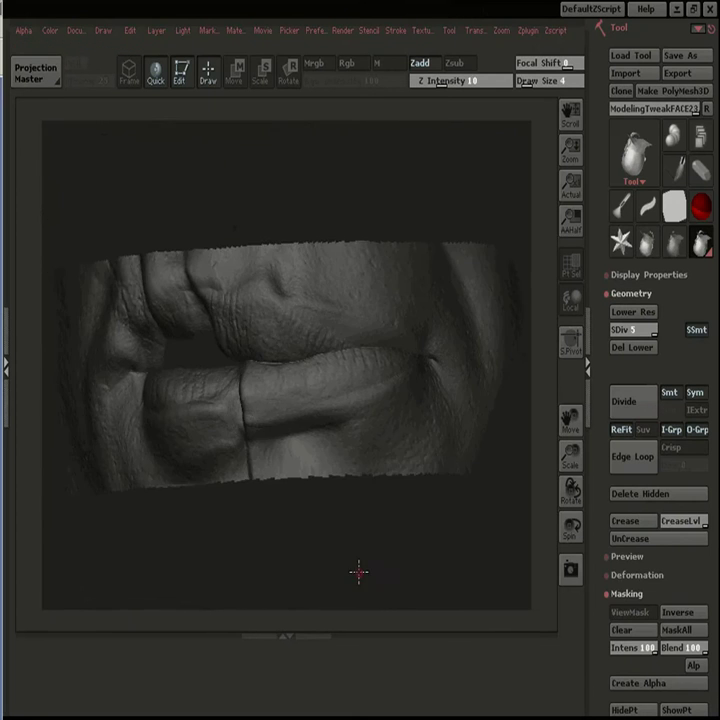
drag(358, 572, 368, 600)
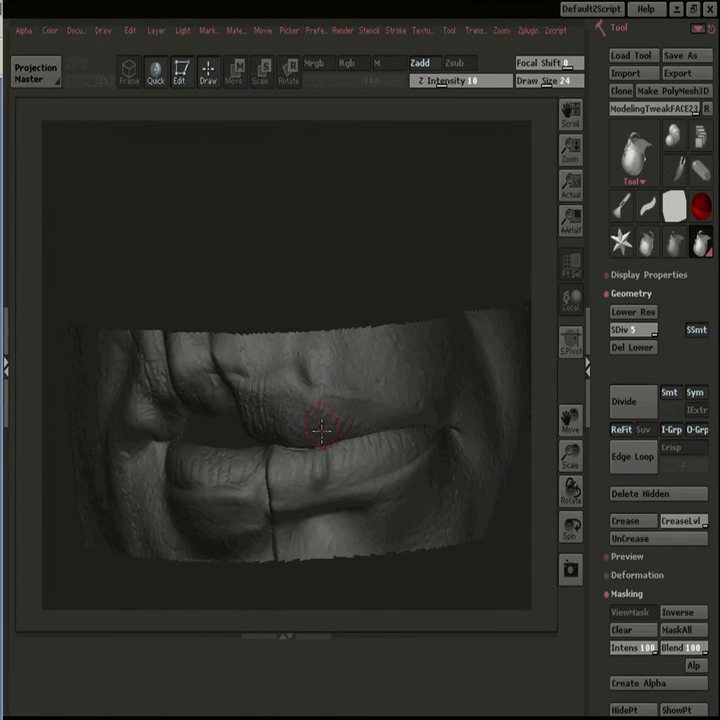
Step: Set Z Intensity to 6 and draw size to 4, and sculpt a fine branching crease on the chin below the lips
drag(441, 82, 434, 82)
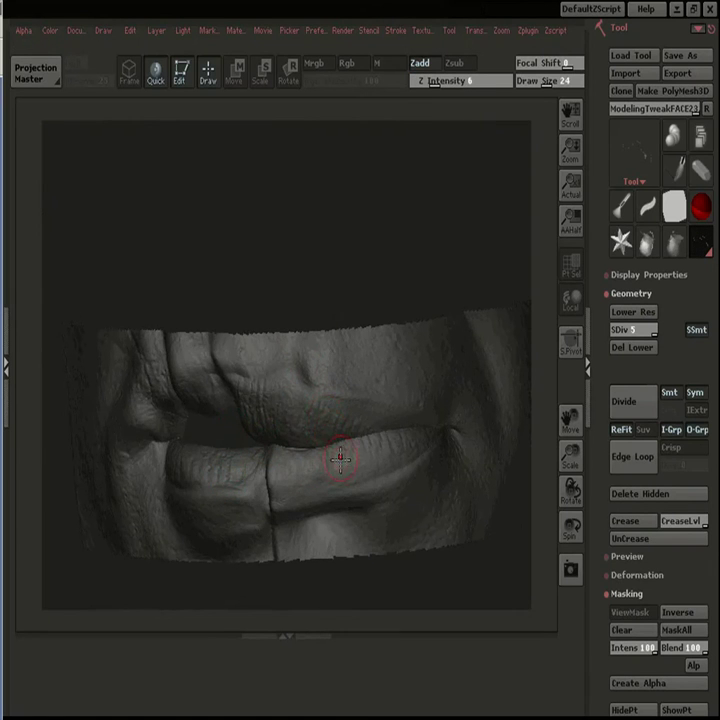
alt+drag(550, 432, 536, 368)
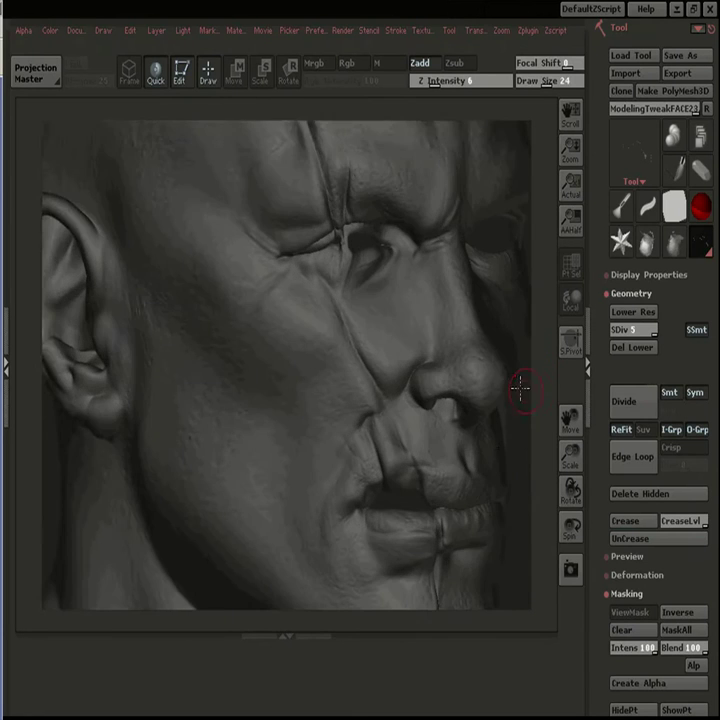
alt+drag(520, 388, 439, 337)
key(bracketleft)
key(bracketleft)
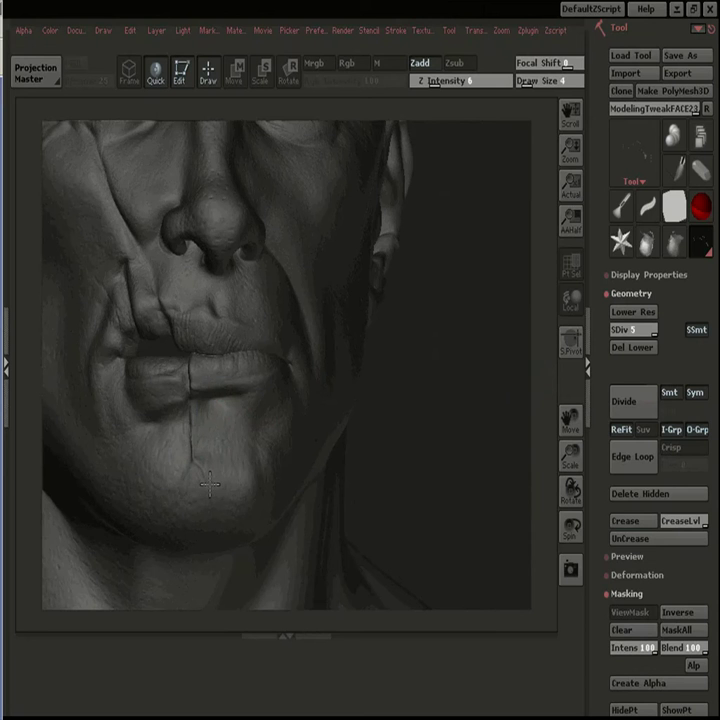
drag(436, 345, 461, 345)
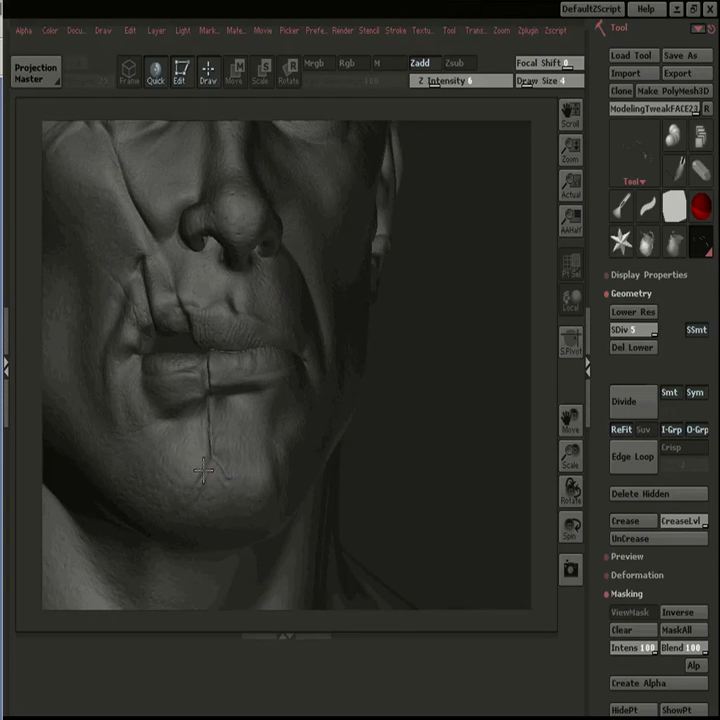
Step: Hide everything except the band around the scarred eye and cheek
alt+click(458, 222)
mouse_move(467, 241)
mouse_down()
mouse_move(488, 230)
mouse_move(411, 230)
mouse_move(160, 436)
mouse_up()
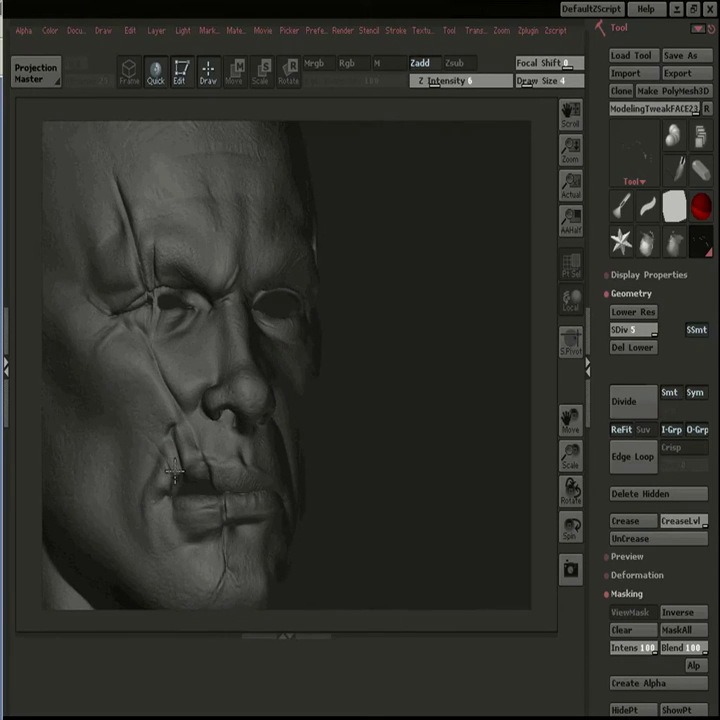
mouse_move(415, 373)
mouse_down()
mouse_move(476, 379)
mouse_move(386, 352)
mouse_move(453, 305)
mouse_up()
ctrl+shift+drag(481, 584, 233, 450)
drag(470, 420, 411, 304)
alt+drag(460, 372, 664, 432)
drag(527, 505, 206, 462)
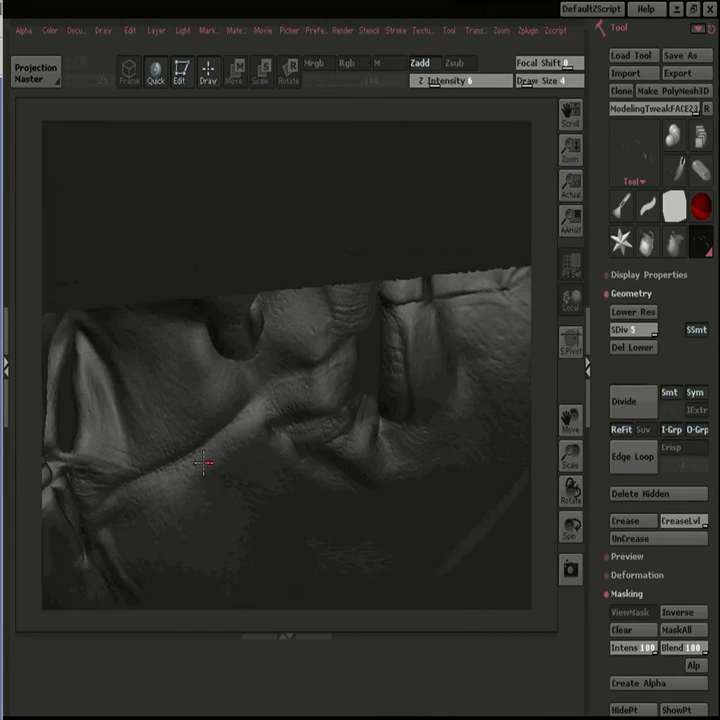
Step: Sculpt the skin along the cheek scar and beside the scarred eye with draw size 14 and Z Intensity 12
key(bracketright)
click(456, 80)
drag(209, 436, 226, 455)
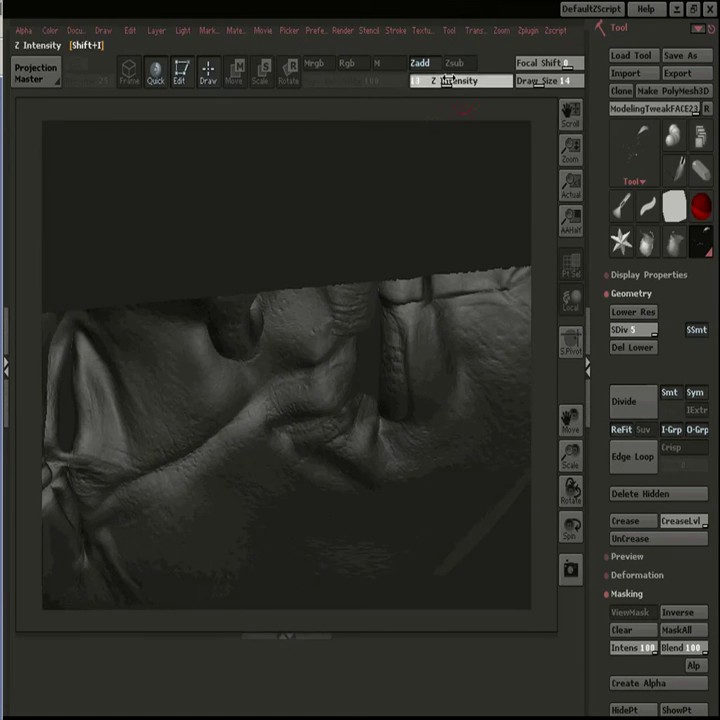
click(476, 30)
click(442, 82)
text(12)
key(Return)
drag(336, 183, 342, 128)
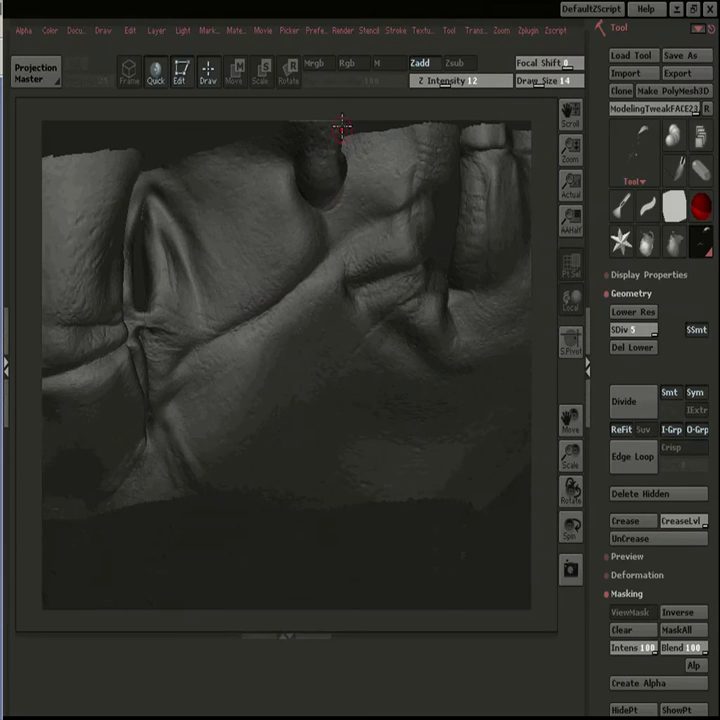
drag(172, 434, 177, 461)
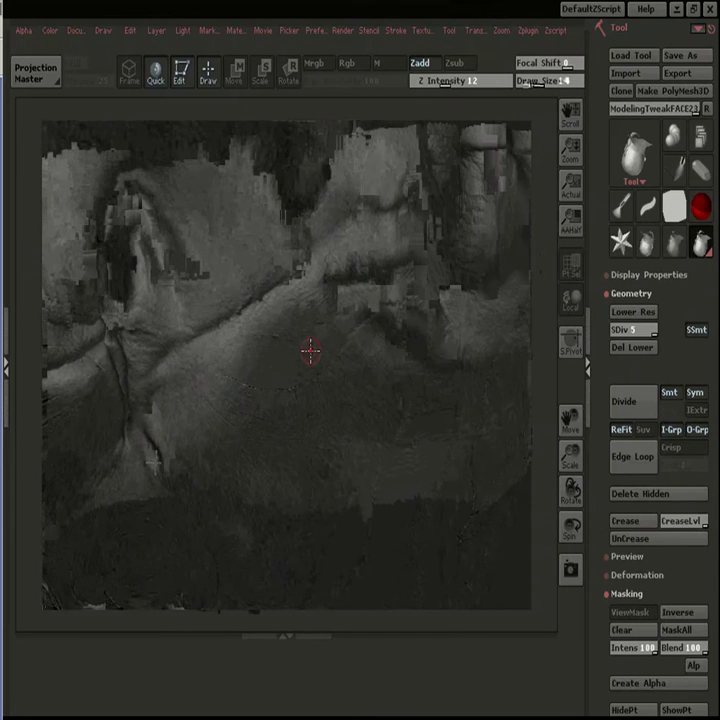
Step: Sculpt fine wrinkles beneath the unscarred eye
drag(217, 390, 266, 428)
mouse_move(233, 389)
mouse_down()
mouse_move(209, 390)
mouse_move(237, 418)
mouse_move(225, 392)
mouse_move(233, 384)
mouse_up()
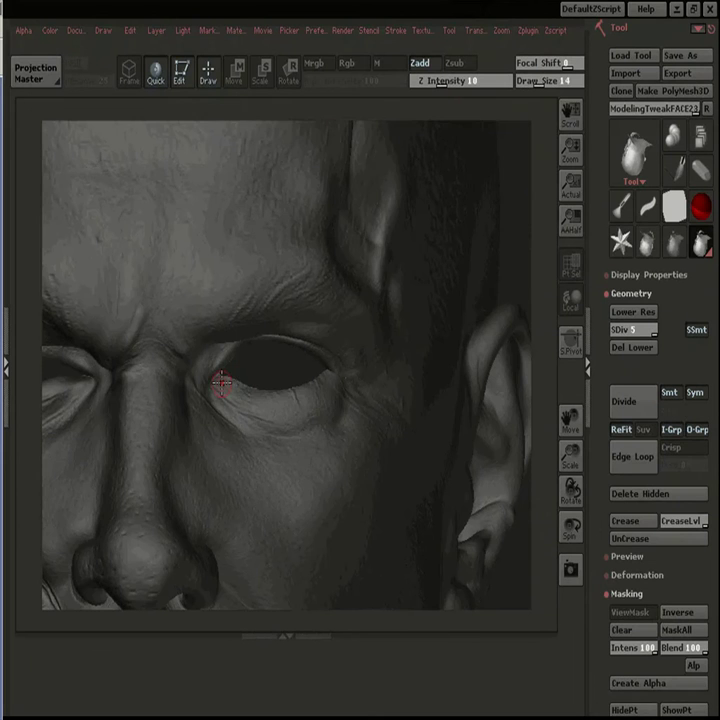
drag(254, 401, 309, 392)
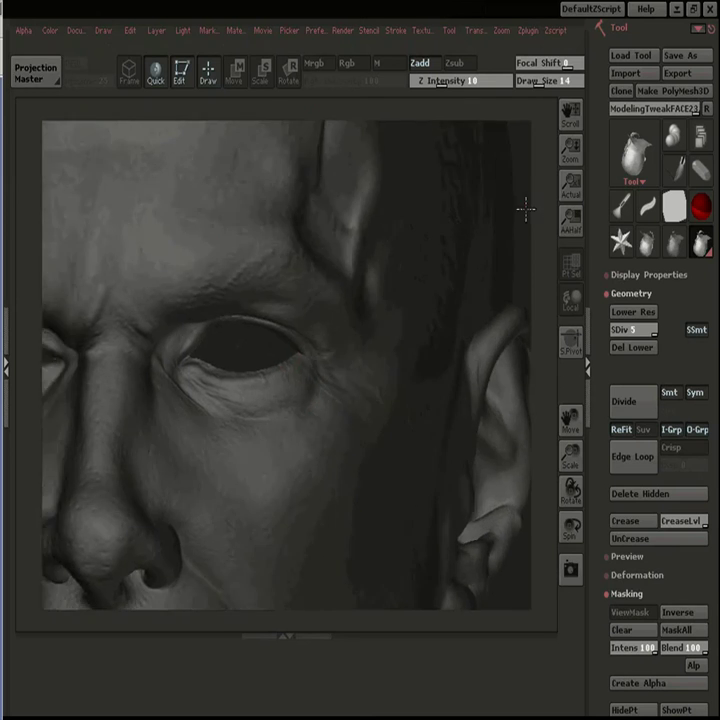
Step: Drop the head into Projection Master for deformation painting and choose a brush alpha
click(30, 74)
click(256, 423)
click(291, 554)
click(22, 30)
click(61, 142)
click(436, 242)
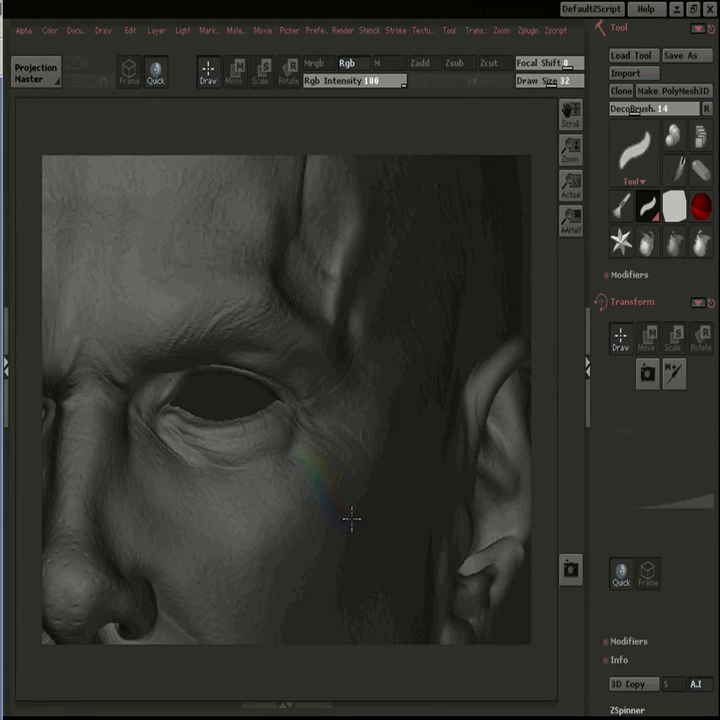
Step: Turn off Rgb for the DecoBrush, undo the test strokes, and set Z Intensity to 13 and draw size to 17
click(362, 66)
click(362, 482)
key(ctrl+z)
click(341, 485)
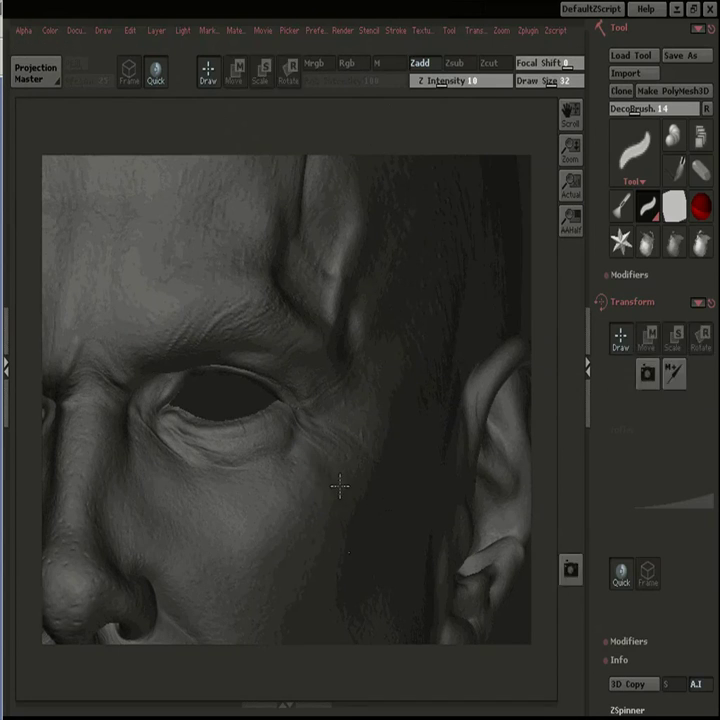
key(ctrl+z)
click(449, 80)
click(542, 80)
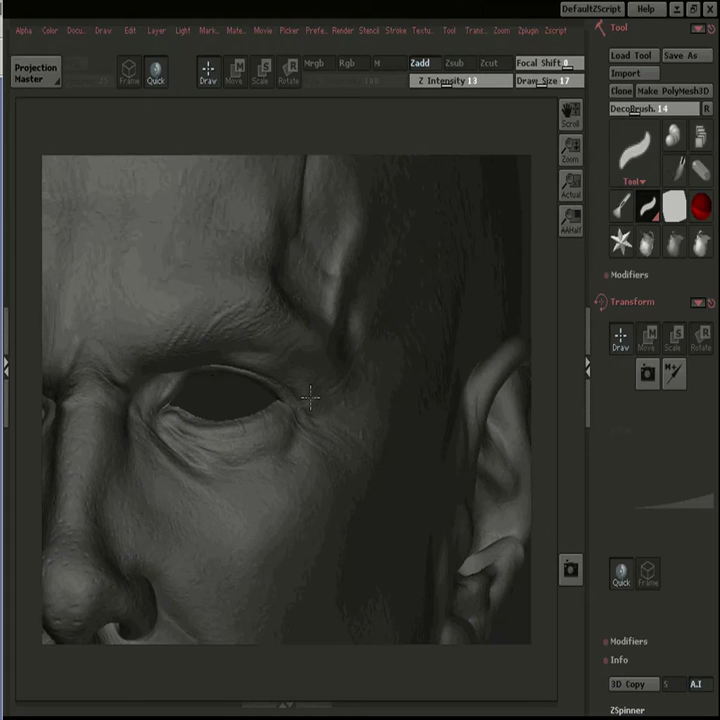
Step: Sculpt crow's feet at the outer corner of the unscarred eye, lowering Z Intensity to 6 after the first strokes
drag(349, 352, 300, 410)
click(418, 80)
mouse_move(285, 432)
mouse_down()
mouse_move(308, 474)
mouse_move(302, 474)
mouse_move(316, 479)
mouse_up()
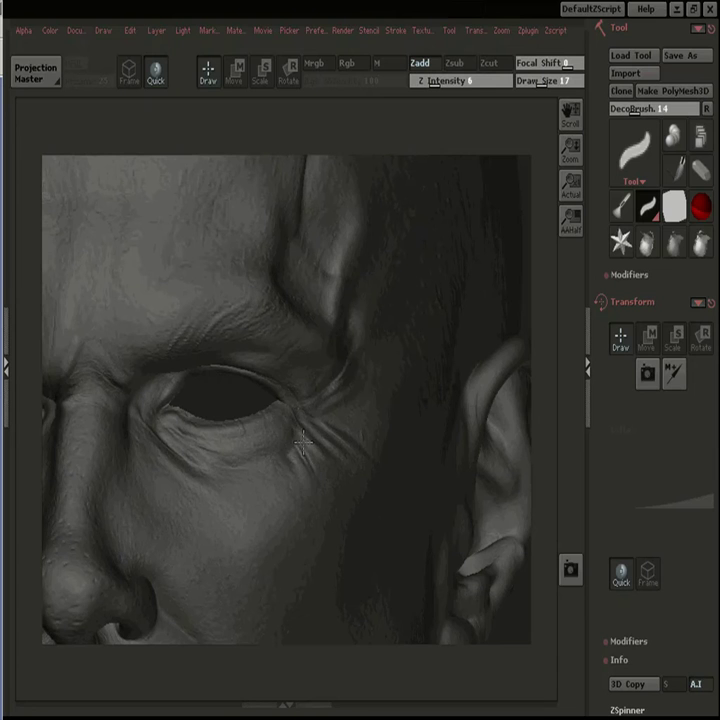
drag(322, 455, 341, 484)
drag(272, 440, 275, 443)
Step: Add fine creases on the forehead, eyebrow and eyelids, undo the last stroke, and pick the detail up onto the head
mouse_move(92, 262)
mouse_down()
mouse_move(130, 257)
mouse_move(118, 256)
mouse_up()
mouse_move(163, 347)
mouse_down()
mouse_move(186, 325)
mouse_move(225, 315)
mouse_up()
mouse_move(222, 340)
mouse_down()
mouse_move(257, 318)
mouse_move(284, 320)
mouse_up()
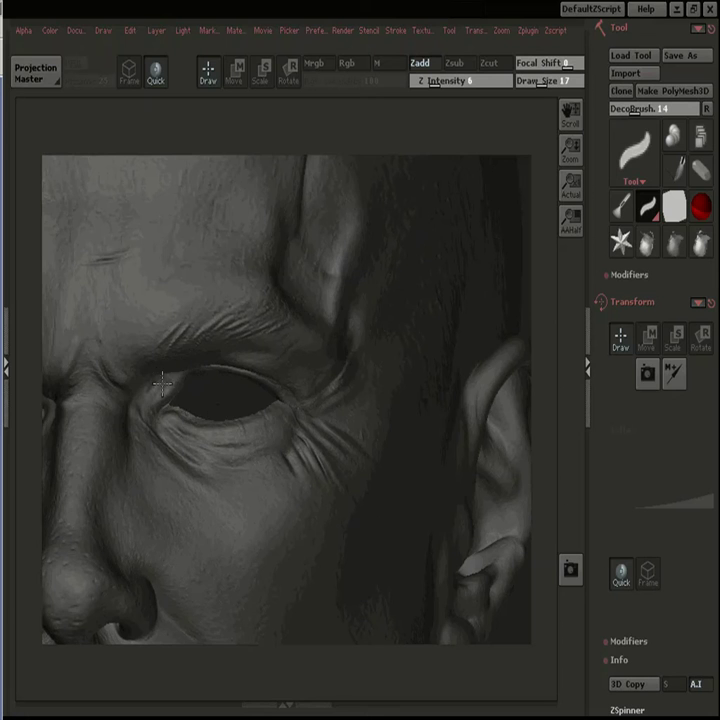
mouse_move(267, 412)
mouse_down()
mouse_move(275, 409)
mouse_move(217, 394)
mouse_up()
drag(289, 455, 300, 462)
key(ctrl+z)
click(46, 76)
click(305, 512)
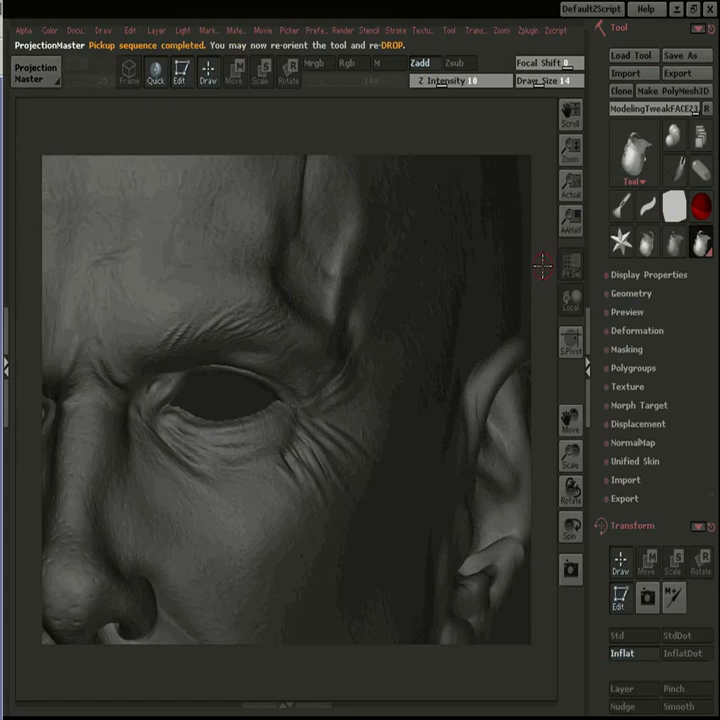
Step: Examine the head with the Face_Dirt texture applied, and turn the texture off again
alt+click(525, 275)
mouse_move(519, 278)
shift+mouse_down()
mouse_move(517, 291)
mouse_move(505, 244)
mouse_move(501, 325)
mouse_move(510, 262)
shift+mouse_up()
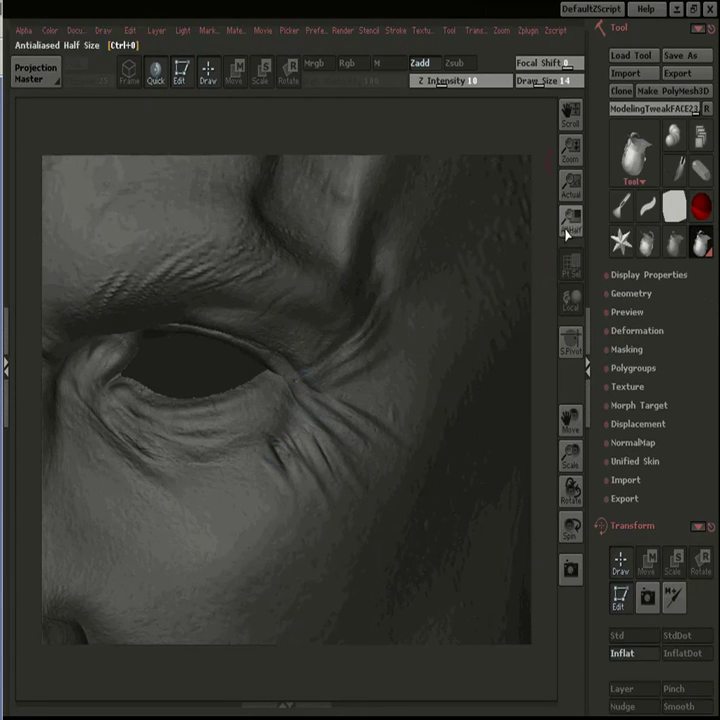
click(478, 30)
click(420, 31)
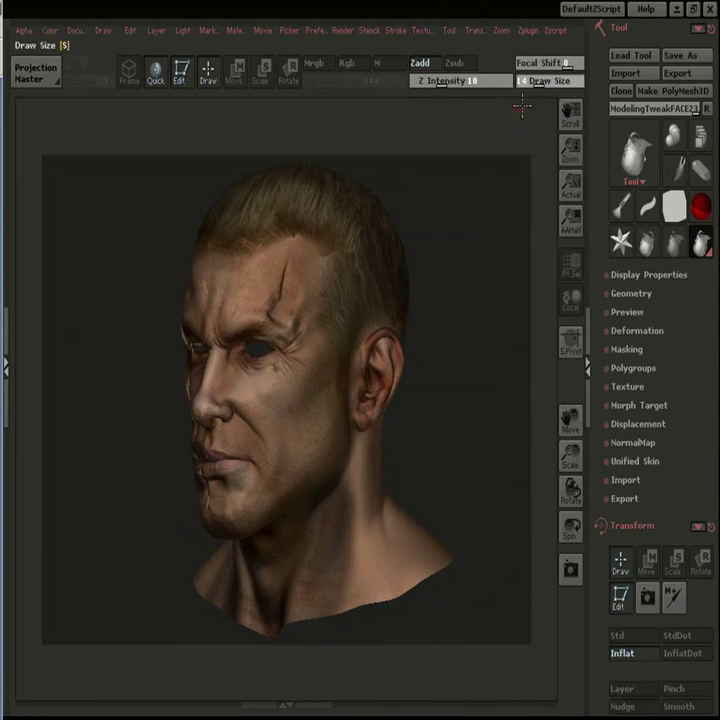
click(474, 30)
click(424, 30)
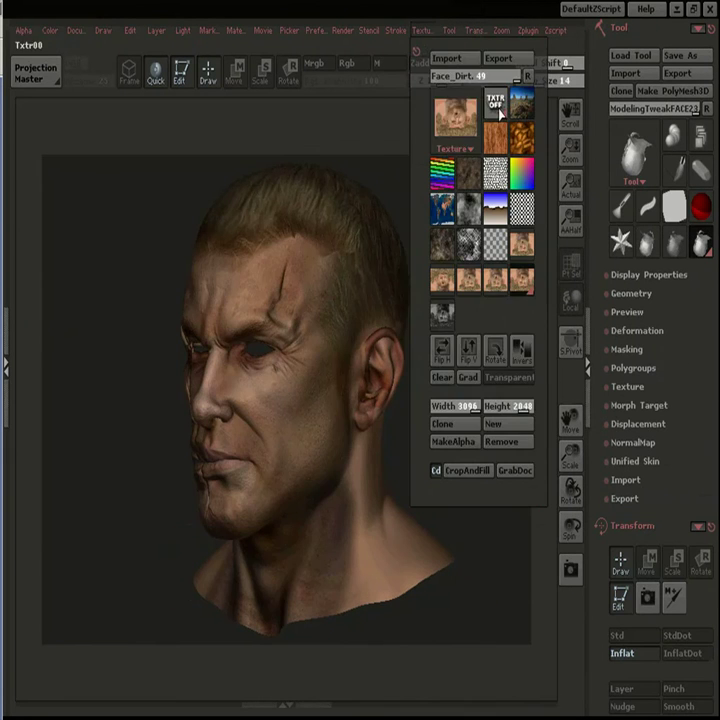
click(455, 109)
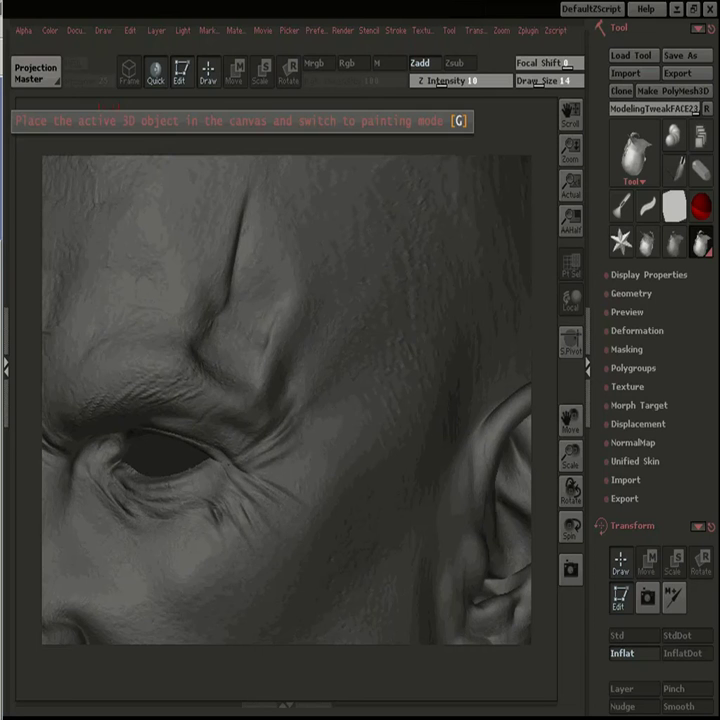
Step: Frame the temple above the unscarred eye and drop the head into Projection Master
drag(544, 440, 540, 421)
mouse_move(211, 469)
mouse_down()
mouse_move(241, 506)
mouse_move(266, 519)
mouse_up()
key(f)
mouse_move(459, 149)
alt+mouse_down()
mouse_move(419, 239)
mouse_move(419, 314)
mouse_move(468, 170)
mouse_move(451, 120)
alt+mouse_up()
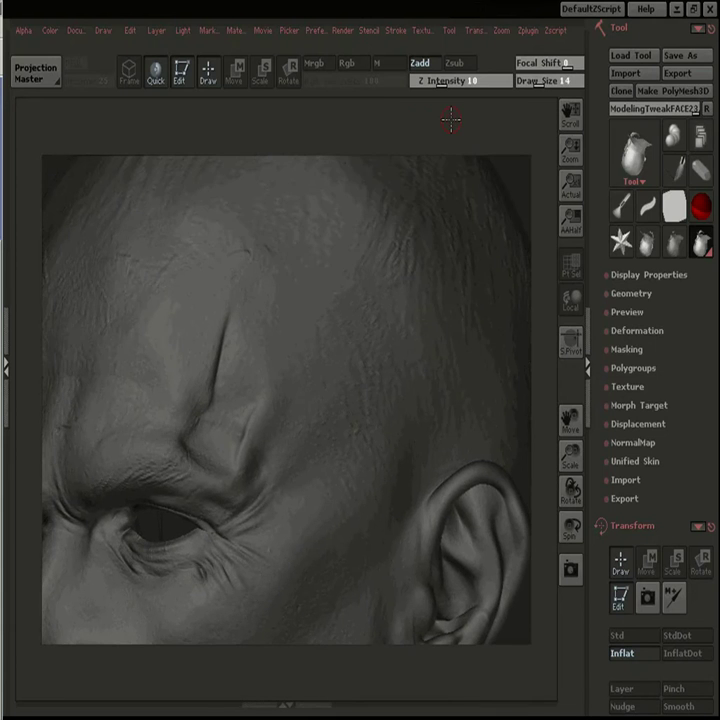
click(45, 84)
click(309, 575)
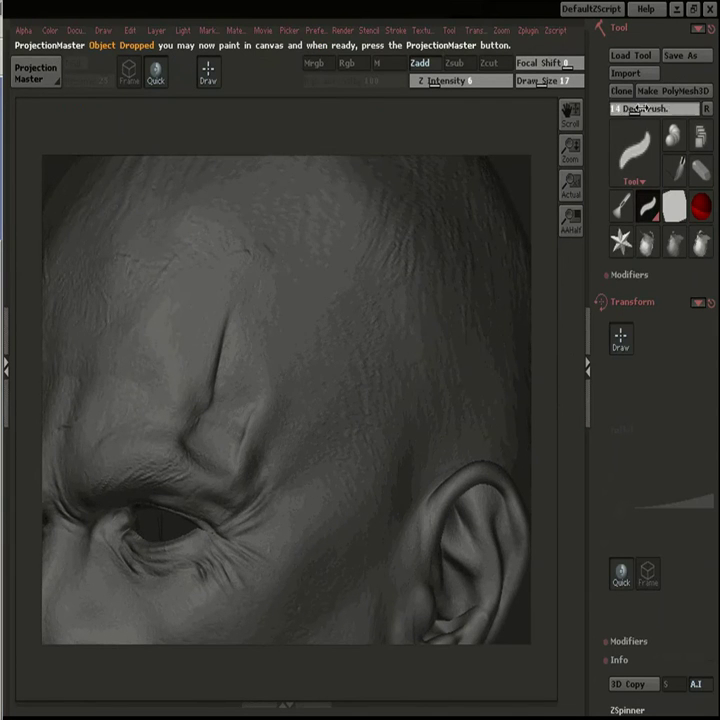
Step: Import an image from the Texture Files folder as a brush alpha
click(23, 30)
click(48, 58)
click(320, 218)
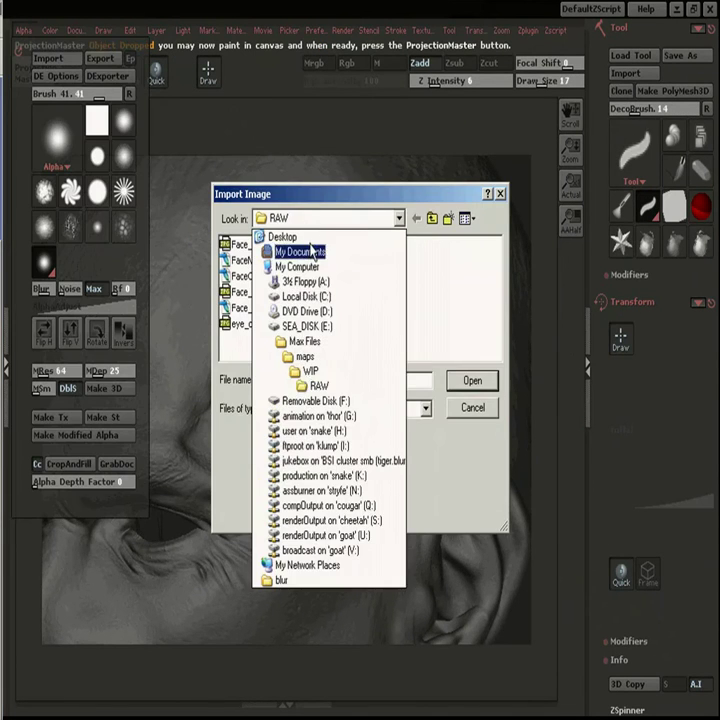
click(313, 342)
click(432, 218)
double_click(248, 276)
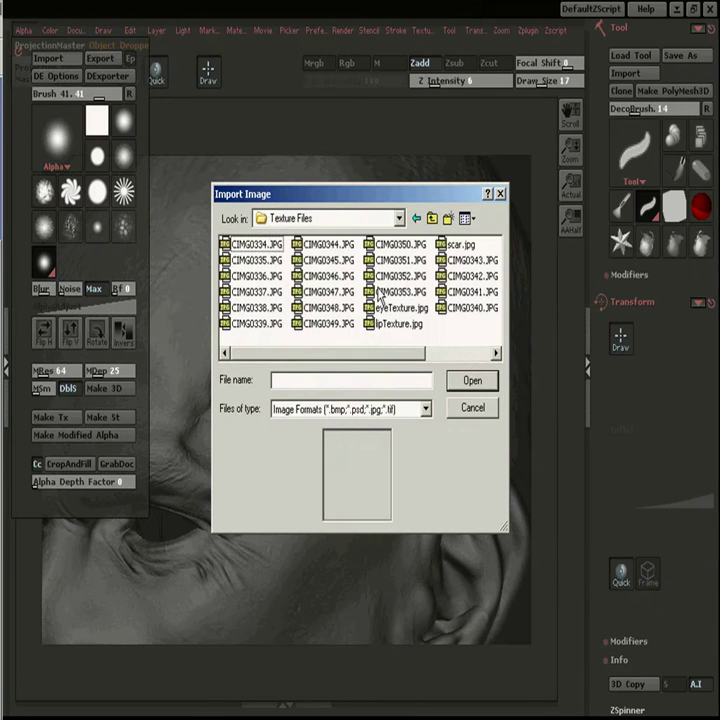
click(408, 310)
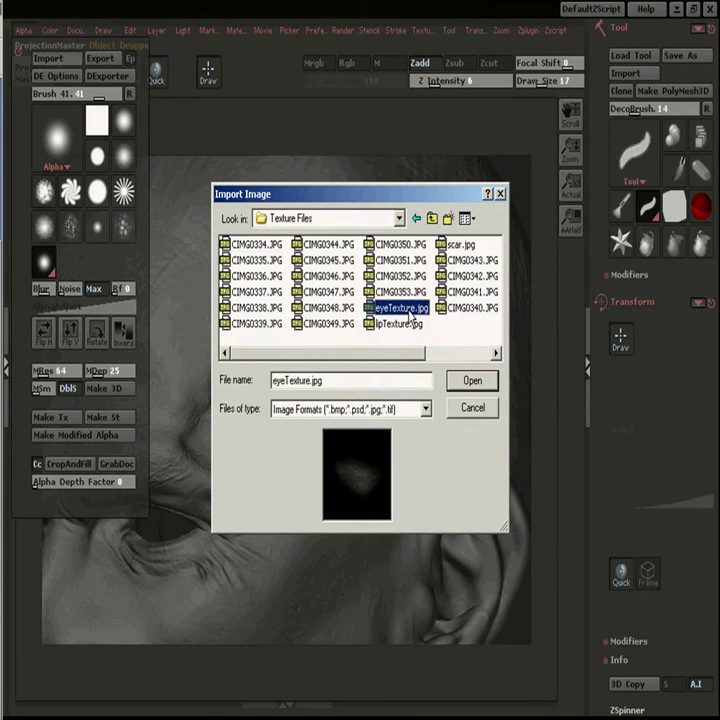
key(Down)
key(Down)
key(Down)
click(335, 308)
click(462, 378)
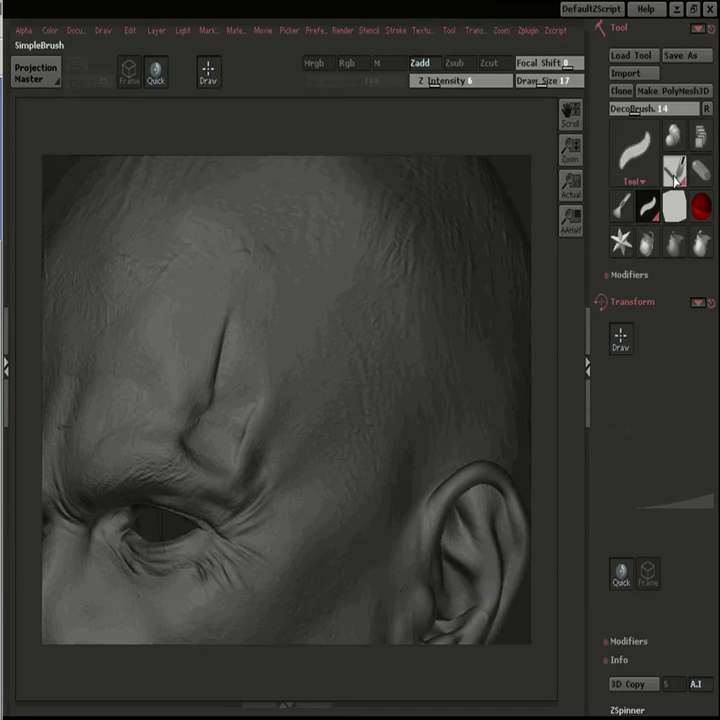
Step: Switch to the SimpleBrush and assign the imported texture image as its alpha
click(676, 180)
key(space)
click(273, 511)
key(space)
click(251, 591)
click(300, 610)
key(space)
click(241, 583)
mouse_move(22, 34)
click(57, 158)
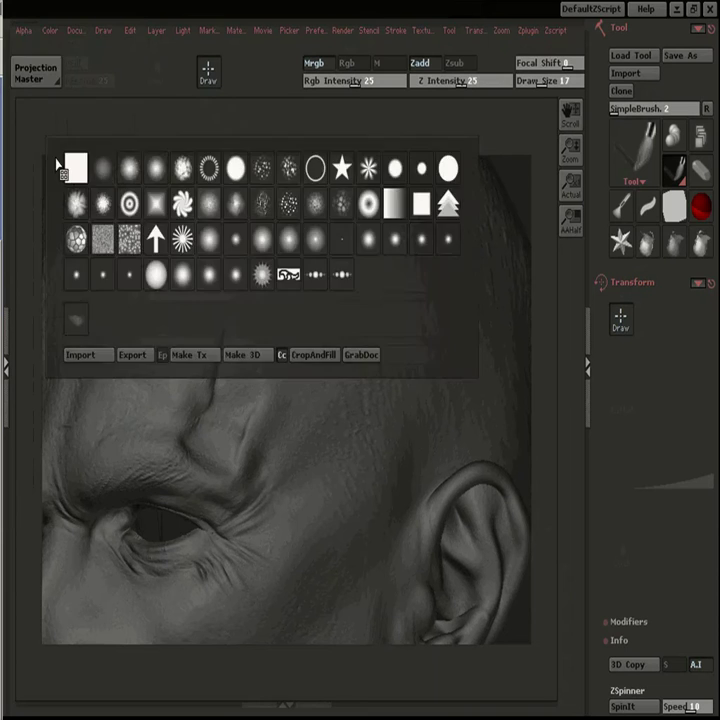
click(76, 318)
Step: Turn off Mrgb, adjust the Z Intensity and stamp skin texture over the temple scar, undoing the unwanted stroke
click(474, 80)
click(314, 63)
drag(227, 437, 223, 239)
key(ctrl+z)
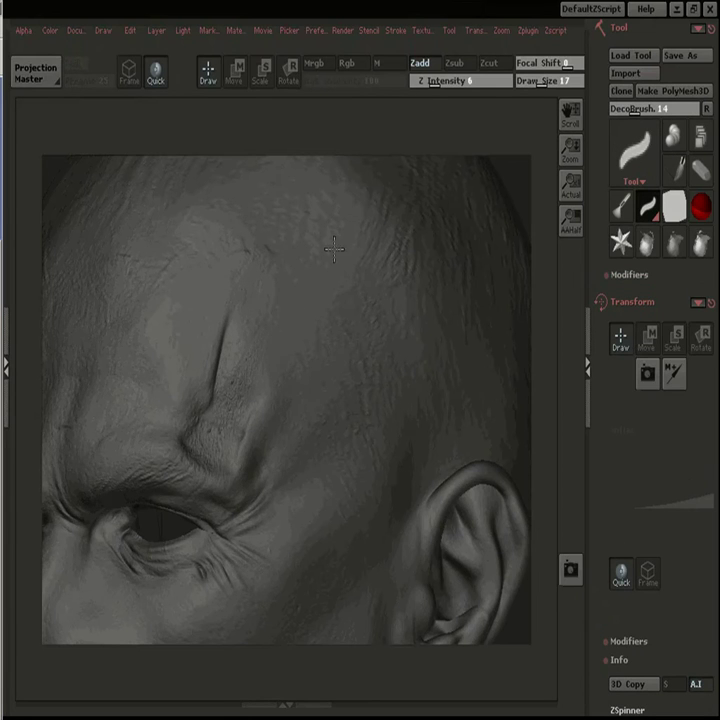
Step: Sculpt creases along and around the temple scar with the DecoBrush at Z Intensity 5
click(469, 80)
click(24, 30)
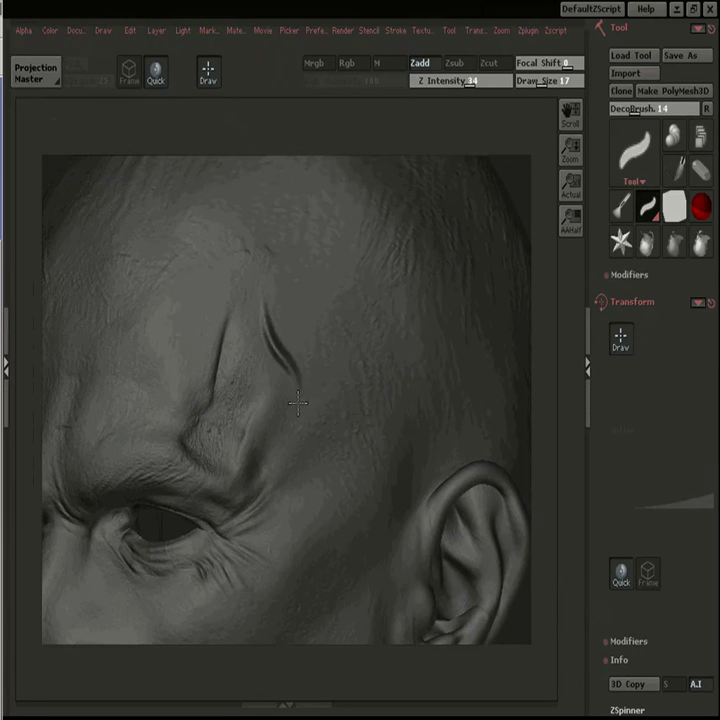
drag(413, 80, 432, 80)
mouse_move(240, 296)
mouse_down()
mouse_move(243, 308)
mouse_move(218, 368)
mouse_move(281, 259)
mouse_up()
drag(250, 428, 290, 335)
drag(257, 456, 305, 402)
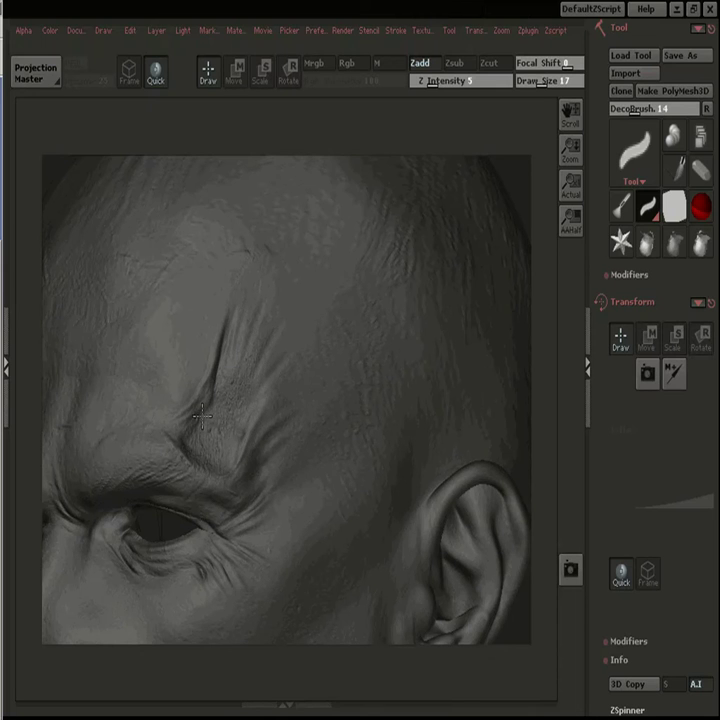
drag(240, 378, 227, 383)
drag(244, 381, 233, 394)
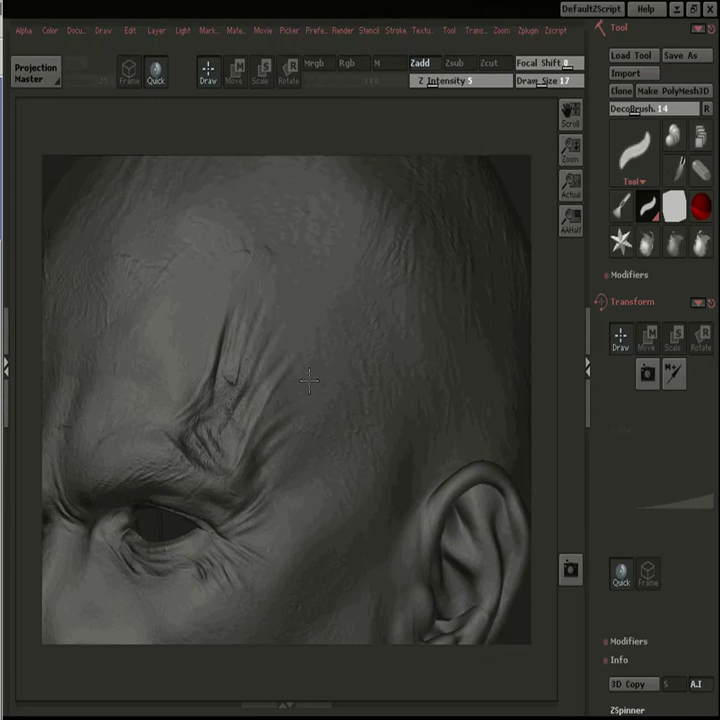
Step: Pick up the temple scar detail from Projection Master onto the head with Deformation and Normalized, and check the face
key(g)
key(g)
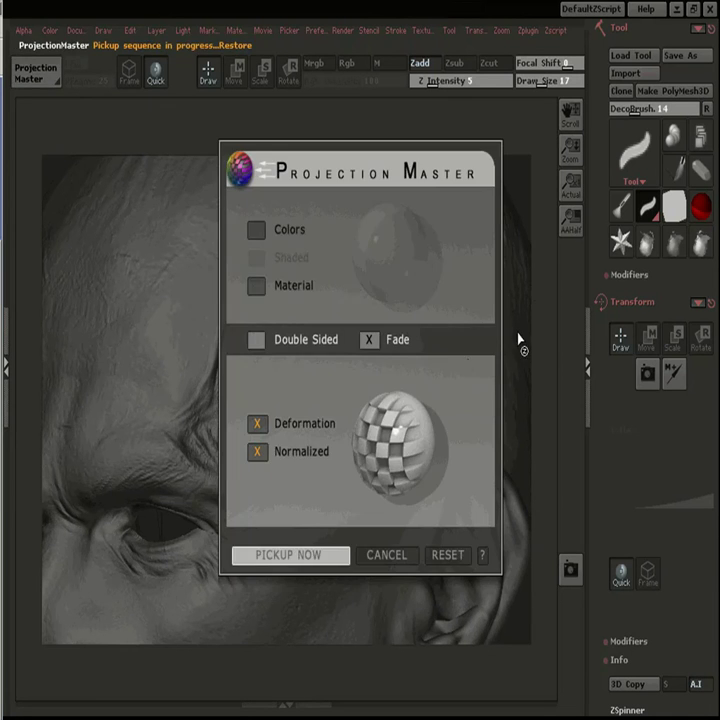
alt+drag(529, 275, 500, 410)
shift+drag(336, 413, 355, 407)
mouse_move(502, 252)
mouse_down()
mouse_move(543, 223)
mouse_move(573, 218)
mouse_move(519, 219)
mouse_move(508, 244)
mouse_move(500, 219)
mouse_up()
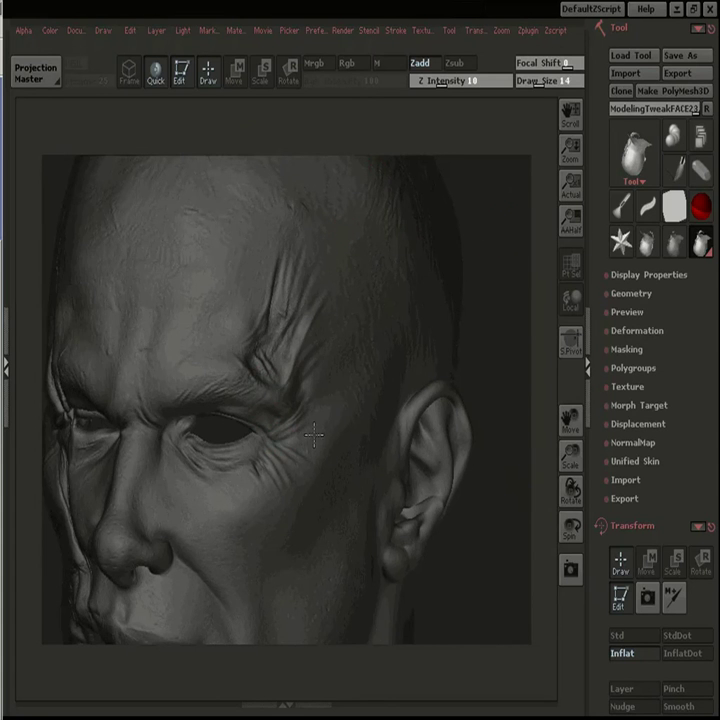
drag(513, 191, 341, 434)
mouse_move(487, 251)
alt+mouse_down()
mouse_move(489, 146)
mouse_move(485, 209)
mouse_move(357, 112)
mouse_move(444, 125)
mouse_move(543, 276)
mouse_move(501, 146)
mouse_move(506, 208)
alt+mouse_up()
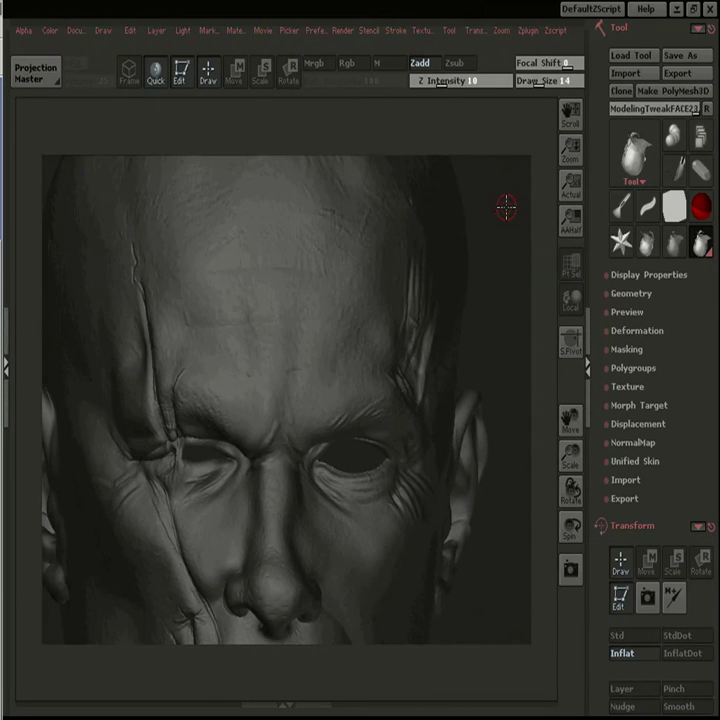
Step: Drop the head into Projection Master and paint horizontal forehead creases with the DecoBrush at Z Intensity 5
click(46, 74)
click(298, 455)
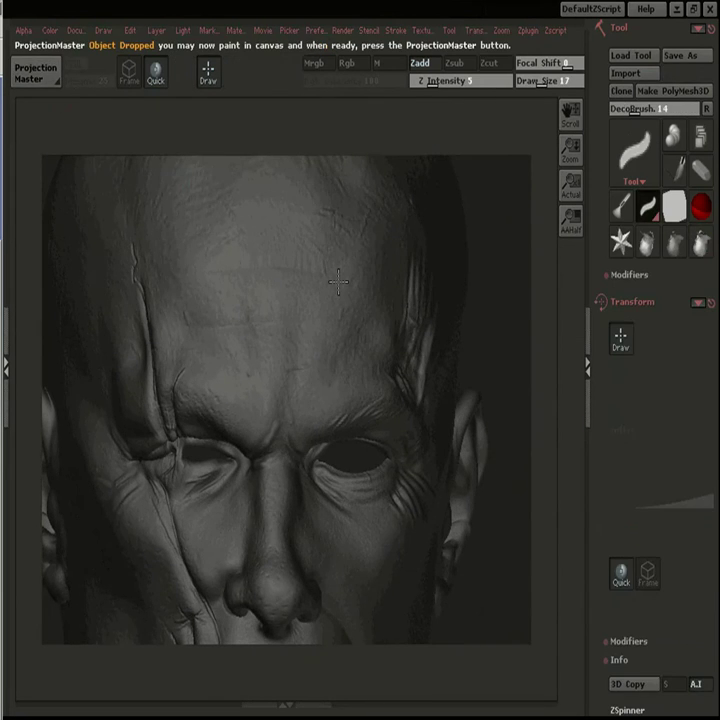
drag(215, 326, 330, 315)
drag(255, 326, 309, 317)
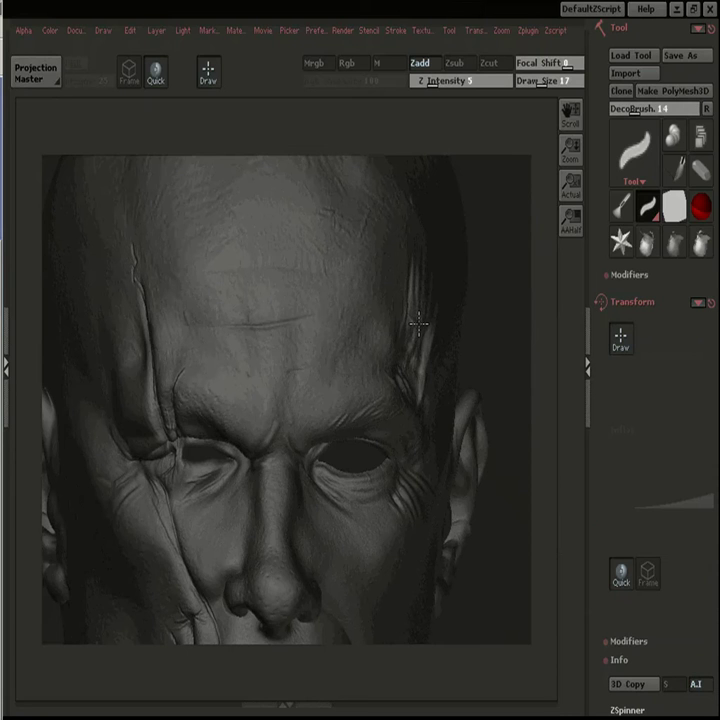
mouse_move(418, 322)
mouse_down()
mouse_move(506, 270)
mouse_move(493, 220)
mouse_move(427, 125)
mouse_move(119, 302)
mouse_up()
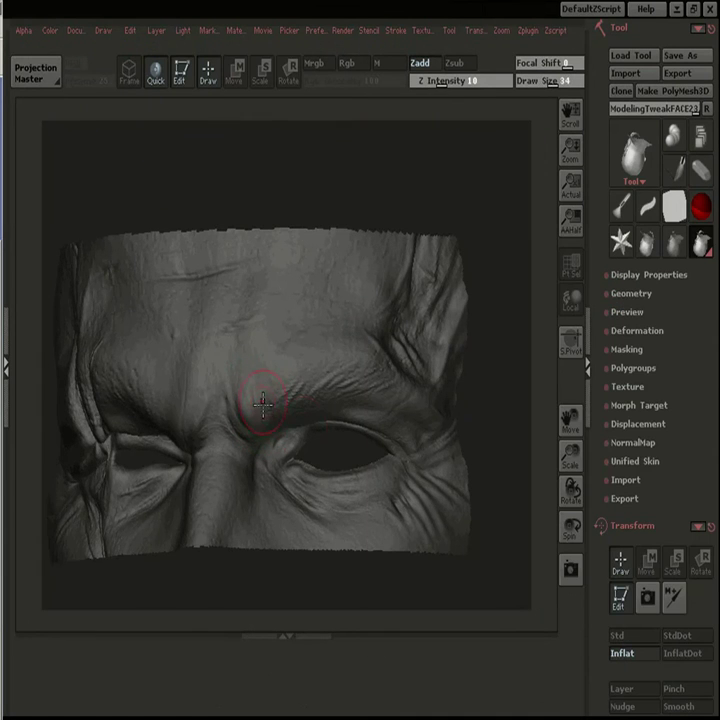
Step: Sculpt and smooth the brow, eyelid and scar creases on the isolated brow region at Z Intensity 10, reducing Draw Size to 4
mouse_move(285, 205)
mouse_down()
mouse_move(391, 164)
mouse_move(327, 205)
mouse_move(222, 490)
mouse_up()
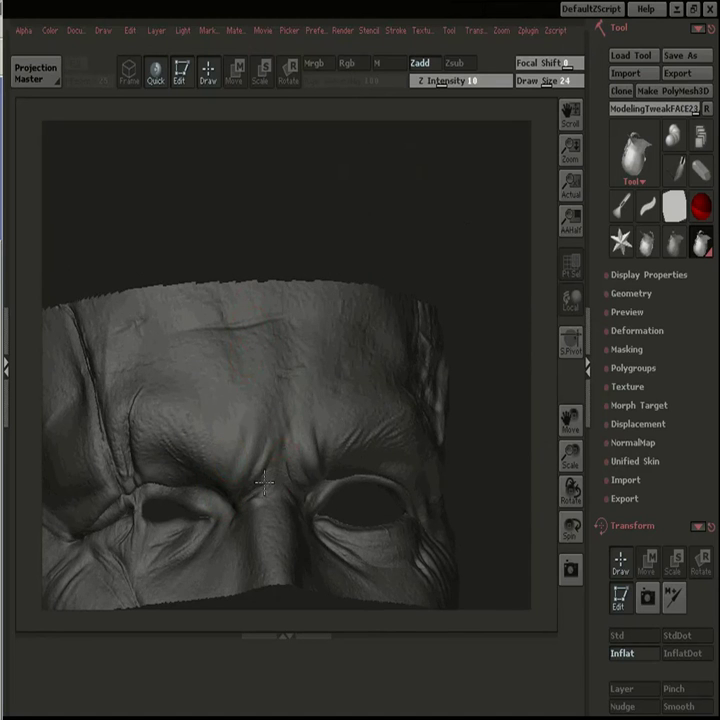
key(bracketleft)
drag(351, 213, 252, 526)
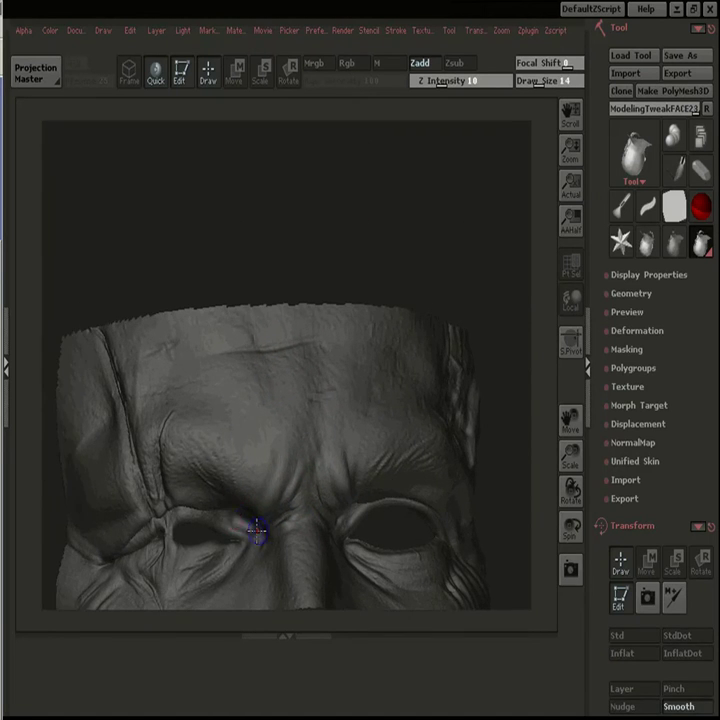
mouse_move(350, 219)
mouse_down()
mouse_move(373, 210)
mouse_move(318, 416)
mouse_move(337, 434)
mouse_up()
mouse_move(446, 134)
alt+mouse_down()
mouse_move(420, 178)
mouse_move(439, 156)
alt+mouse_up()
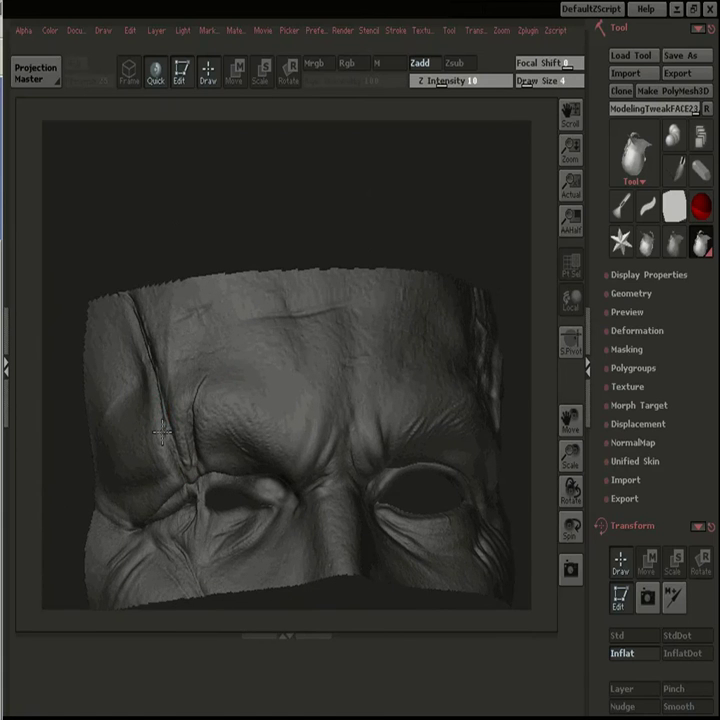
drag(290, 197, 199, 405)
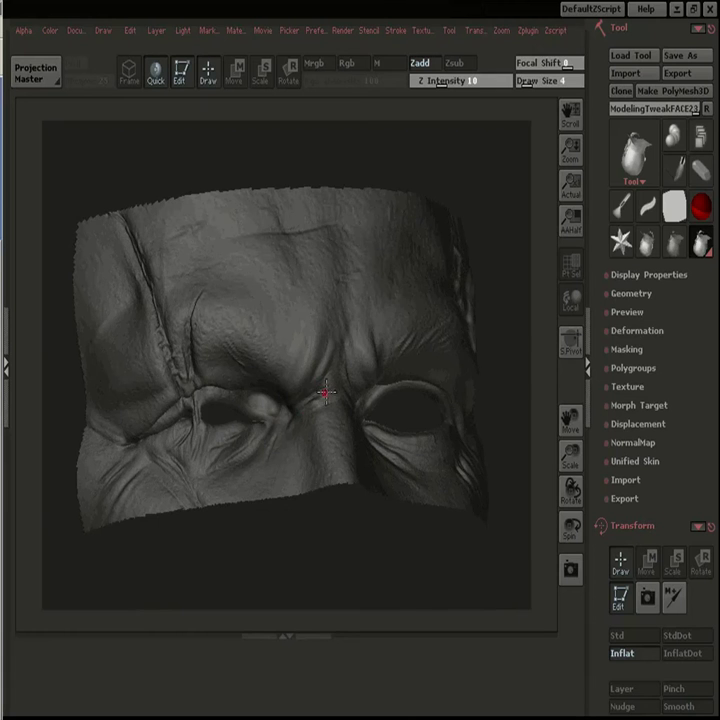
shift+drag(326, 392, 329, 402)
Step: Unhide the full head and refine the creases around the nose and eyes at Z Intensity 10, reducing Draw Size from 14 to 1
mouse_move(526, 313)
alt+mouse_down()
mouse_move(505, 326)
mouse_move(513, 344)
mouse_move(509, 329)
mouse_move(468, 332)
mouse_move(473, 410)
mouse_move(468, 323)
alt+mouse_up()
ctrl+shift+click(533, 324)
key(f)
key(bracketright)
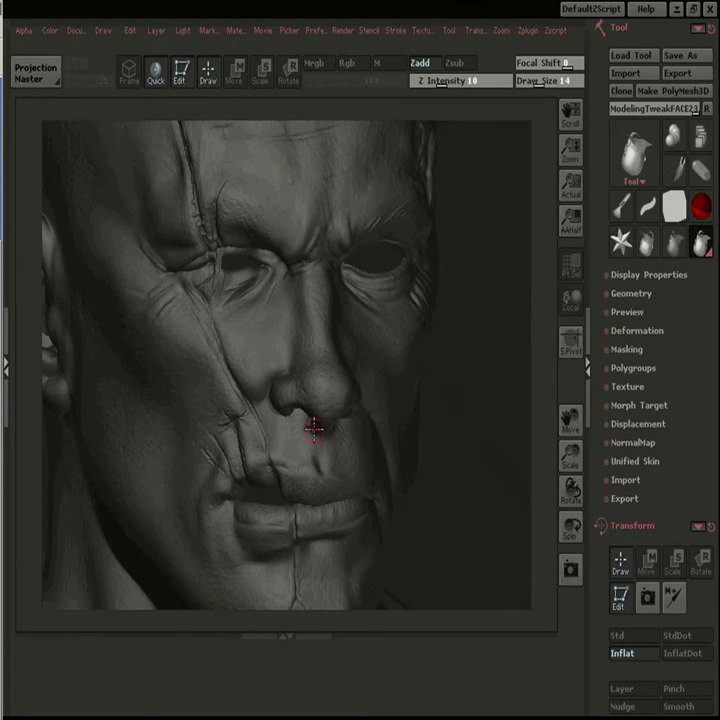
drag(521, 310, 246, 415)
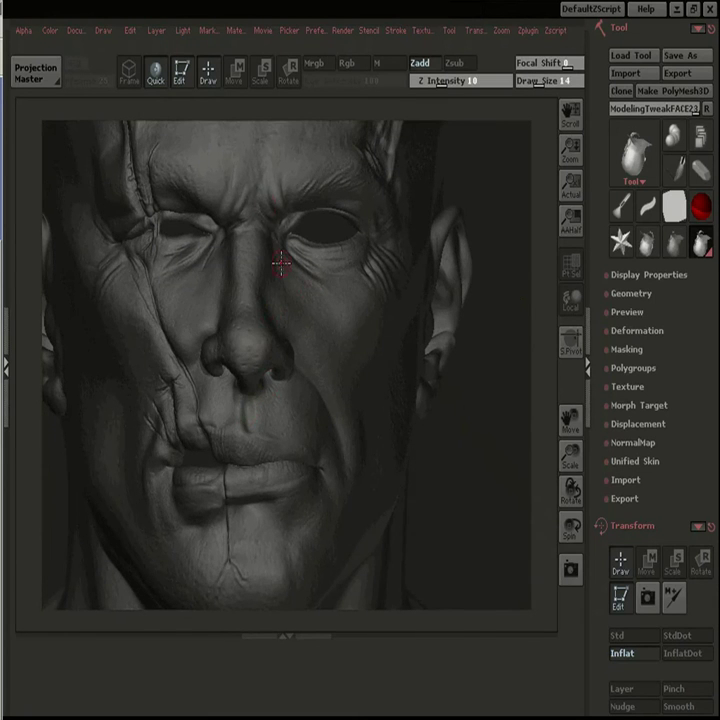
key(bracketleft)
key(bracketleft)
drag(453, 190, 305, 244)
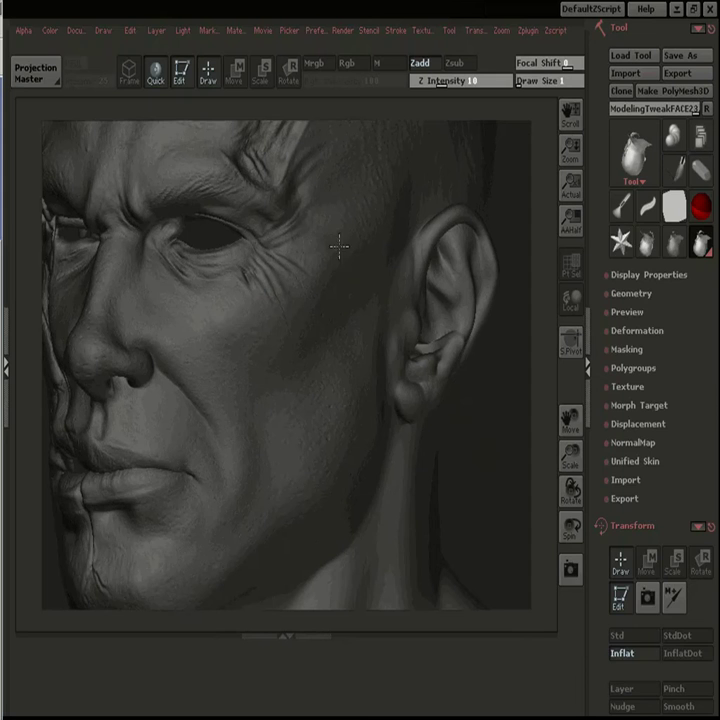
Step: Frame the whole head from the front and lower its geometry to subdivision level 1
click(631, 293)
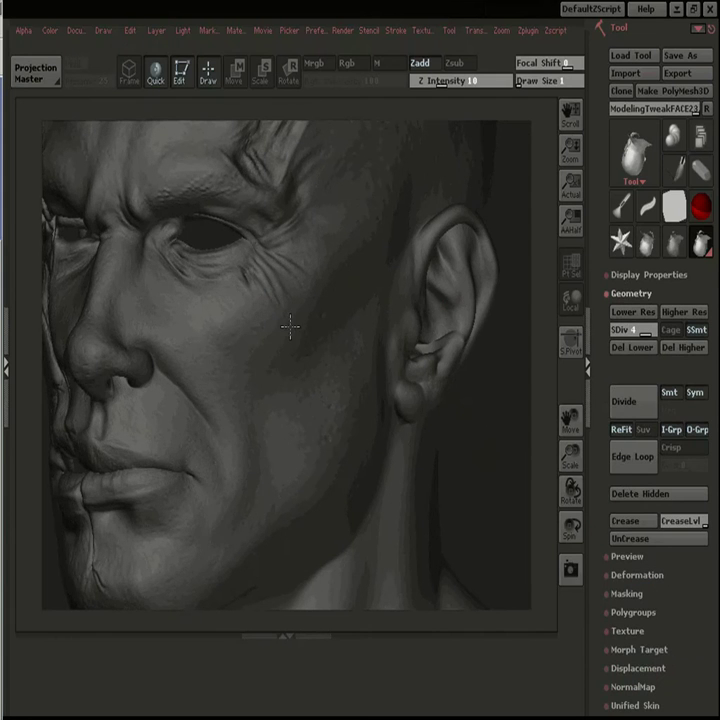
key(f)
shift+drag(516, 119, 540, 140)
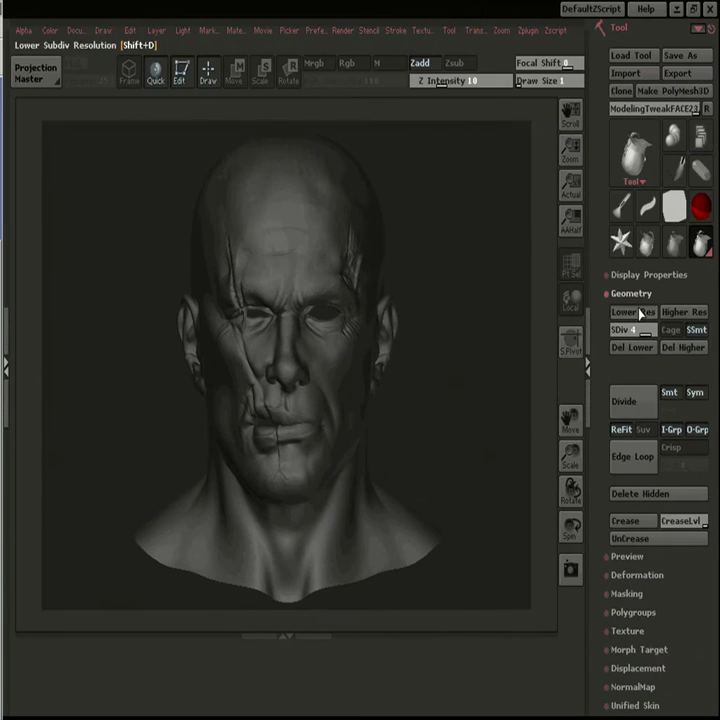
drag(640, 328, 613, 328)
click(447, 32)
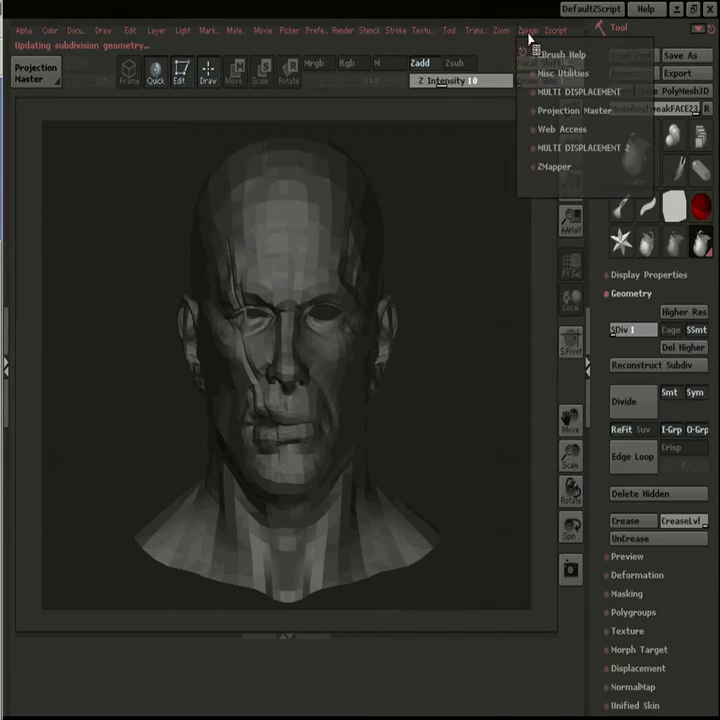
click(478, 32)
Step: Adjust the coarse forms around the ears and sides of the head at Z Intensity 25 and Draw Size 31
mouse_move(162, 342)
mouse_down()
mouse_move(200, 298)
mouse_move(196, 326)
mouse_move(210, 368)
mouse_up()
key(bracketright)
key(bracketright)
key(bracketright)
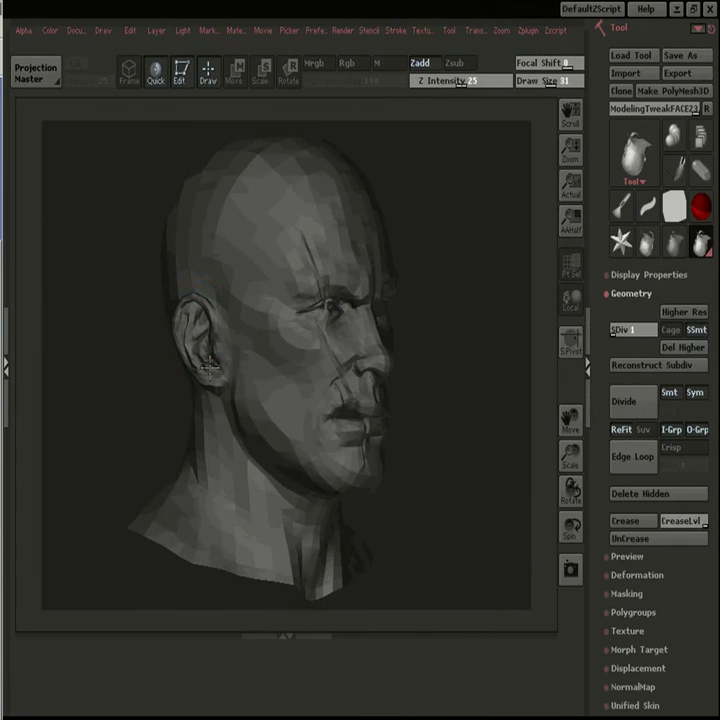
drag(462, 200, 380, 218)
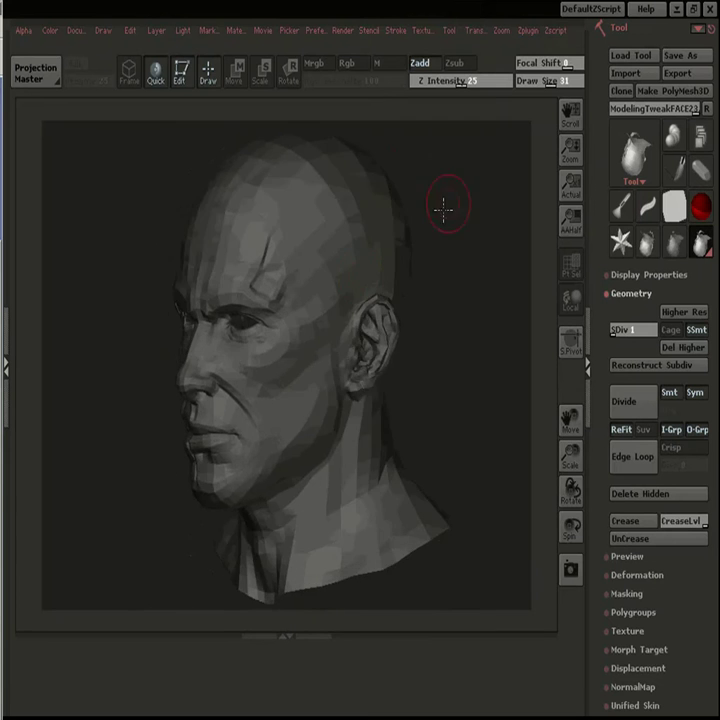
drag(430, 225, 502, 191)
Step: Raise the head through subdivision levels 3 and 4 to level 5, refining the facial forms with Draw Size 31
click(678, 315)
click(678, 315)
mouse_move(472, 298)
mouse_down()
mouse_move(554, 309)
mouse_move(501, 281)
mouse_move(470, 282)
mouse_up()
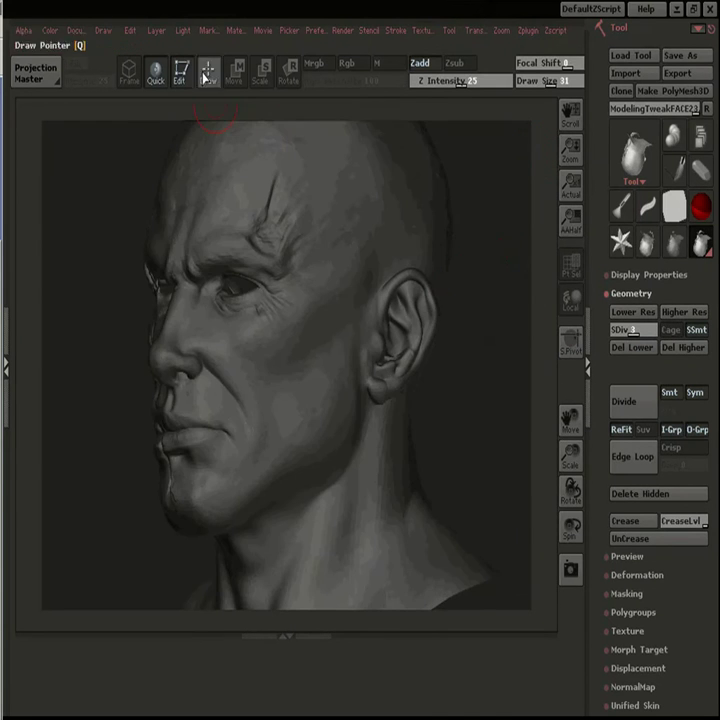
click(476, 31)
click(684, 313)
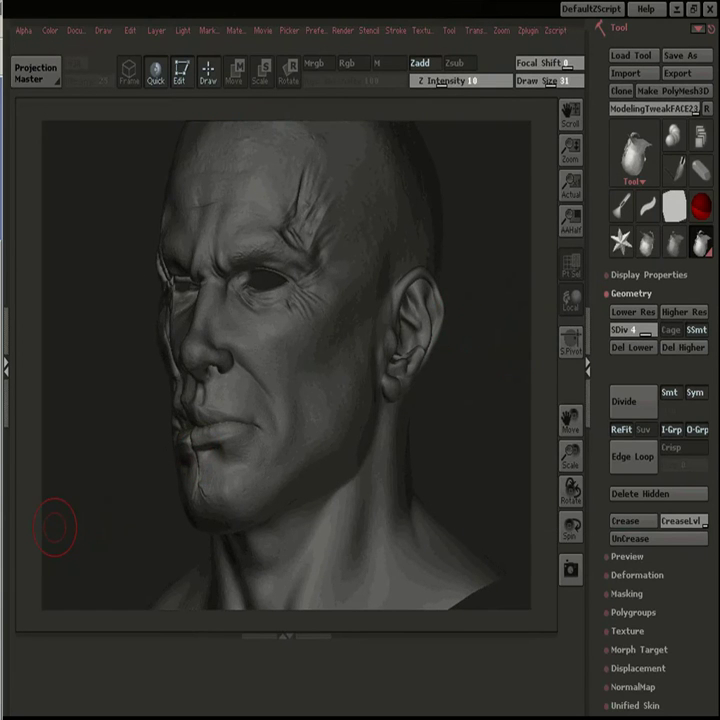
mouse_move(55, 527)
mouse_down()
mouse_move(538, 317)
mouse_move(503, 302)
mouse_up()
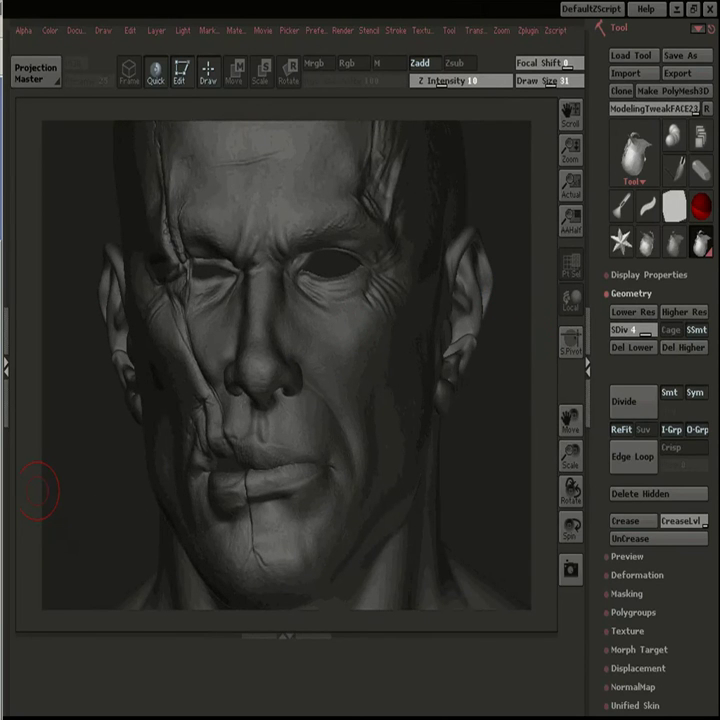
mouse_move(37, 490)
mouse_down()
mouse_move(535, 333)
mouse_move(305, 440)
mouse_up()
click(656, 334)
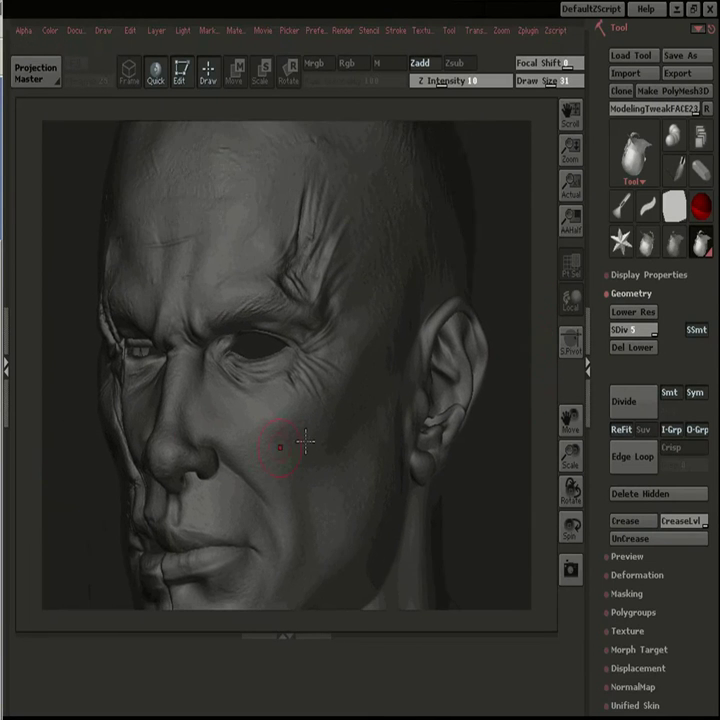
Step: Adjust the shape of the nose in Move mode with Draw Size 41
click(233, 70)
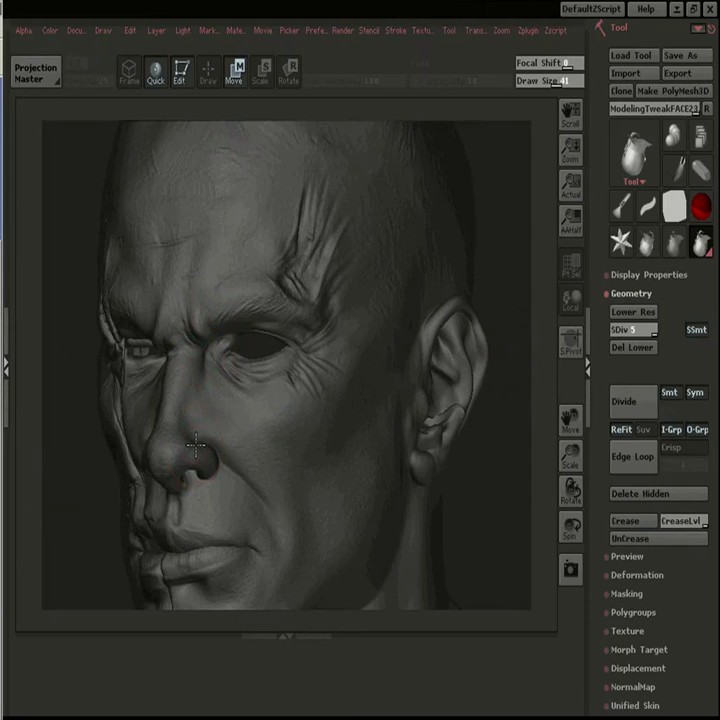
alt+click(513, 187)
mouse_move(508, 185)
shift+mouse_down()
mouse_move(515, 157)
mouse_move(541, 160)
shift+mouse_up()
mouse_move(541, 160)
alt+mouse_down()
mouse_move(501, 191)
mouse_move(497, 150)
alt+mouse_up()
Step: Return to Draw mode and refine the cheek scar and under-eye creases at Z Intensity 10, using Draw Sizes 11 and 2
click(208, 73)
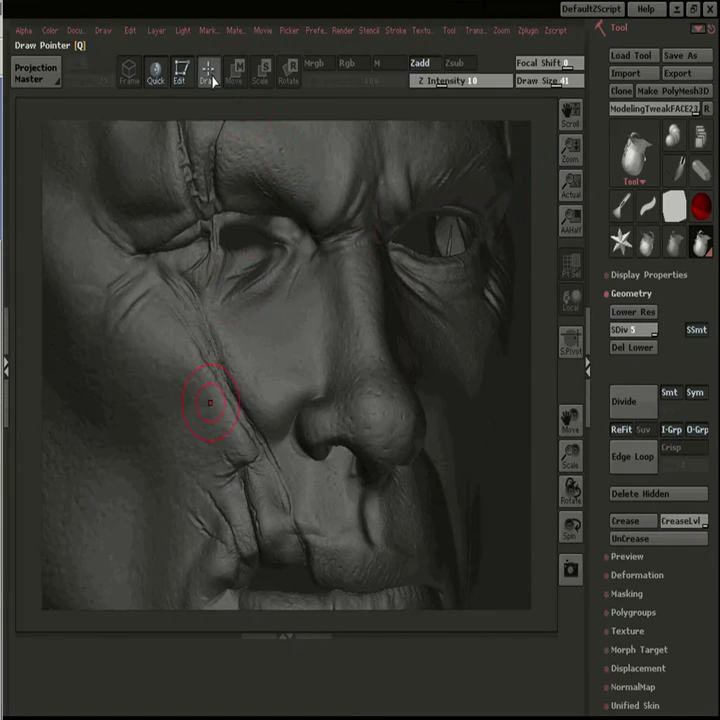
key(bracketleft)
key(bracketleft)
key(bracketleft)
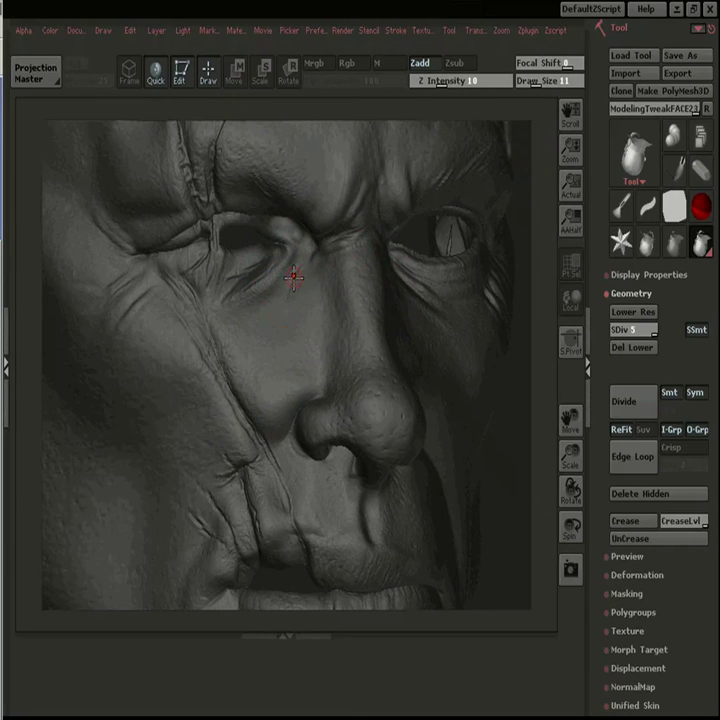
drag(535, 334, 531, 296)
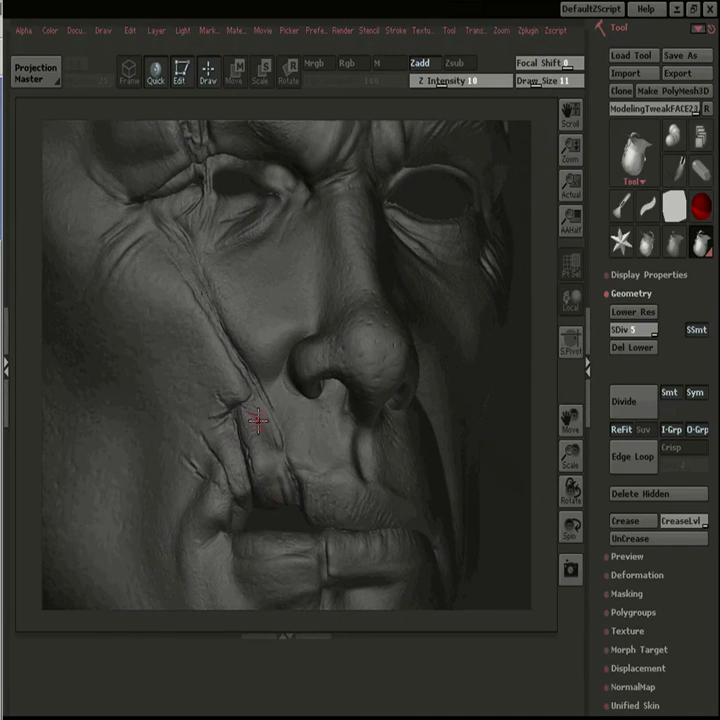
drag(500, 321, 529, 402)
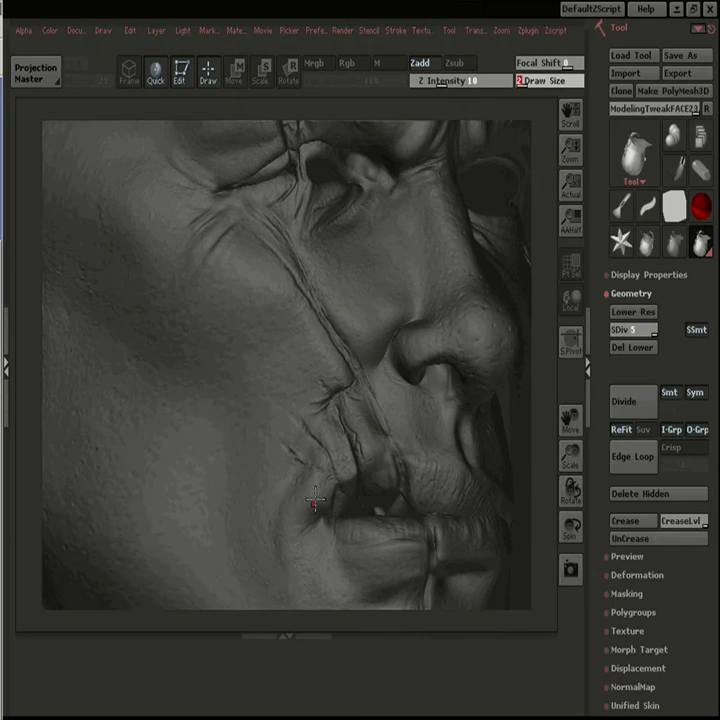
Step: Isolate the mouth and lower cheek region and sculpt creases running outward from the scarred mouth corner with Draw Size 12
key(f)
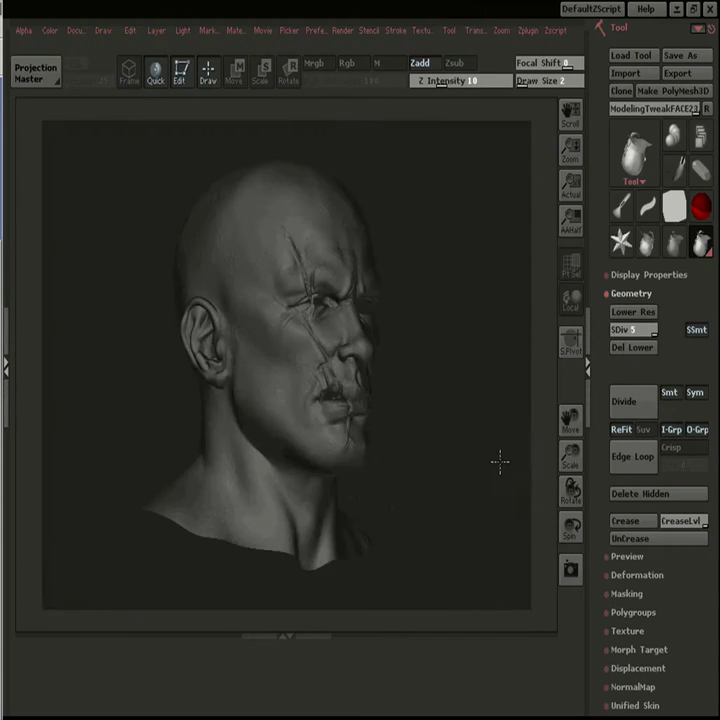
drag(529, 450, 351, 463)
ctrl+shift+drag(109, 382, 277, 467)
key(f)
drag(370, 147, 339, 369)
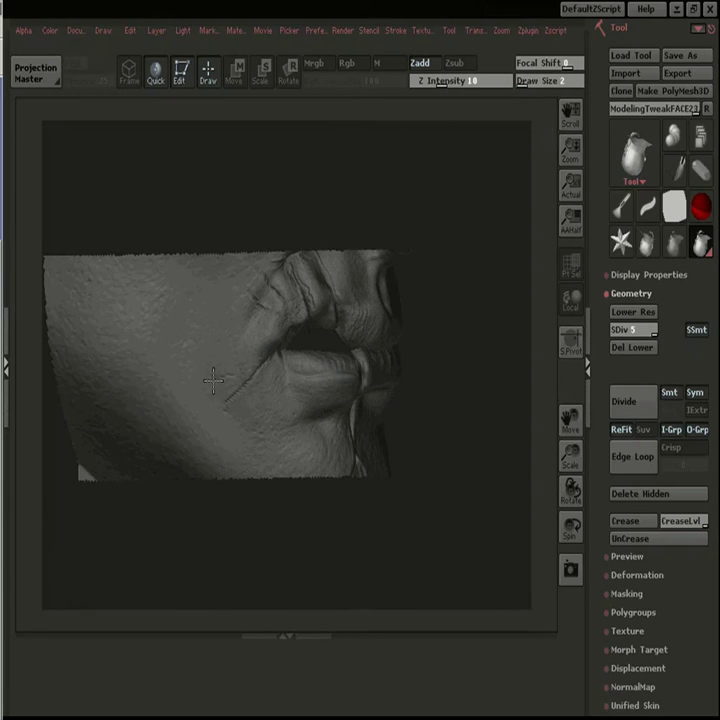
key(bracketright)
mouse_move(206, 407)
mouse_down()
mouse_move(204, 398)
mouse_move(233, 384)
mouse_move(225, 386)
mouse_up()
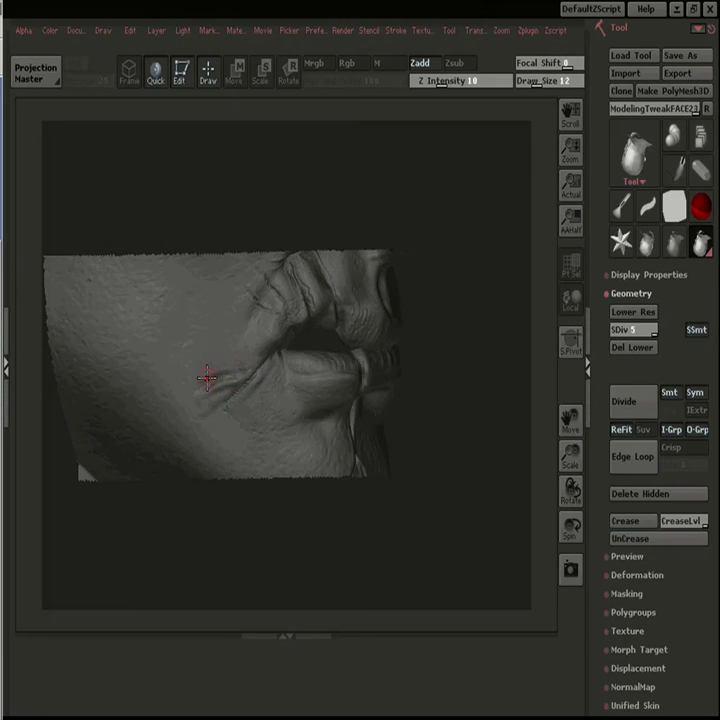
Step: Sculpt folds below the scarred mouth corner and fine wrinkles on the lips and chin, reducing Draw Size from 12 to 2
drag(456, 157, 276, 374)
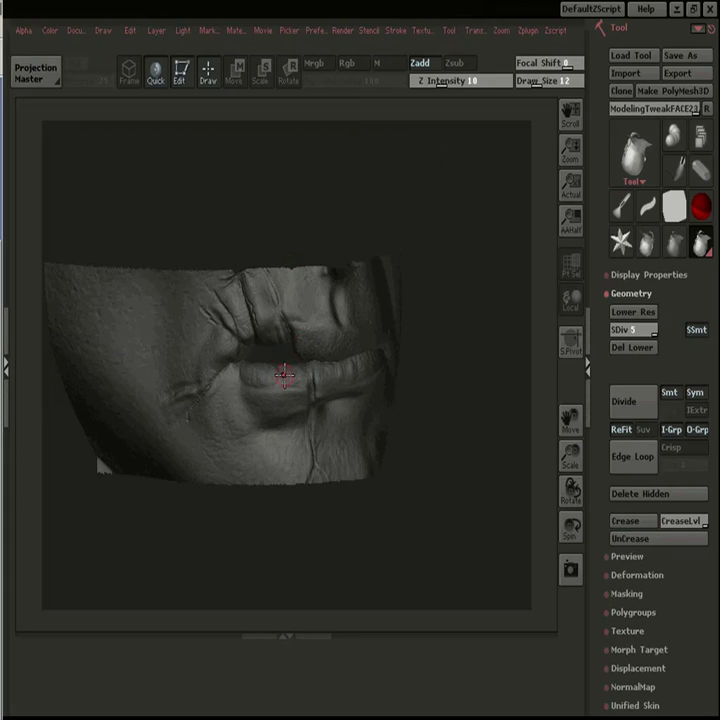
drag(252, 334, 249, 353)
key(bracketleft)
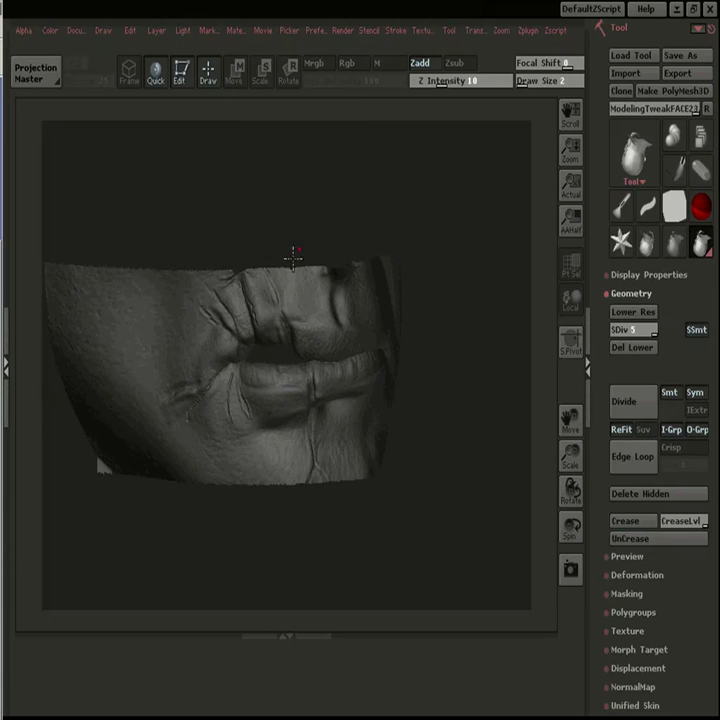
drag(431, 167, 330, 216)
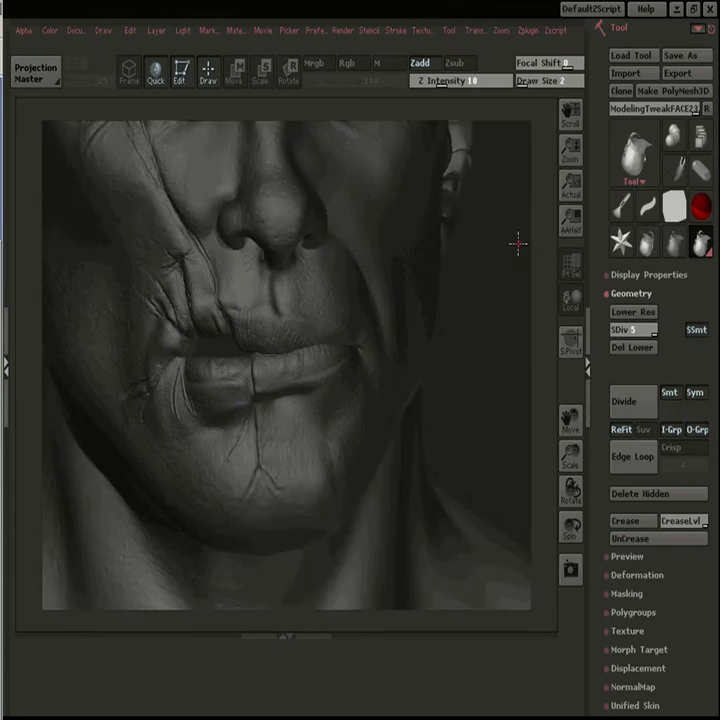
Step: Sculpt fine horizontal wrinkles across the throat with Draw Size 2 and Z Intensity 10
key(f)
drag(505, 270, 477, 250)
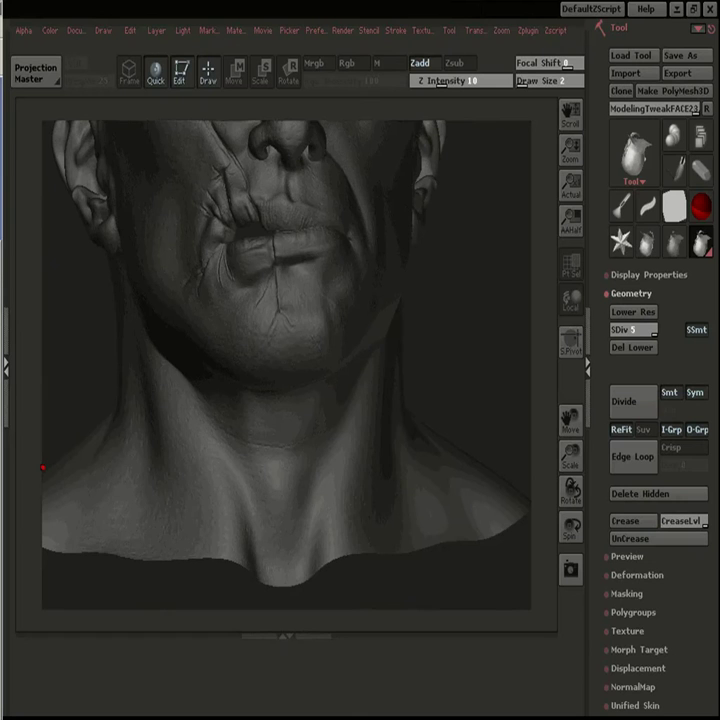
drag(515, 300, 526, 285)
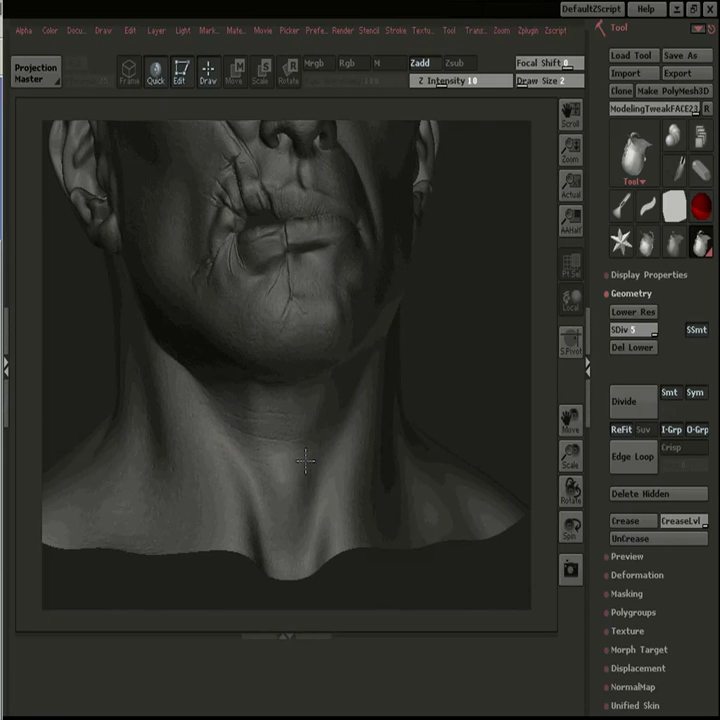
Step: Switch to Move mode and adjust the chin's profile from a side view, using a larger brush
key(f)
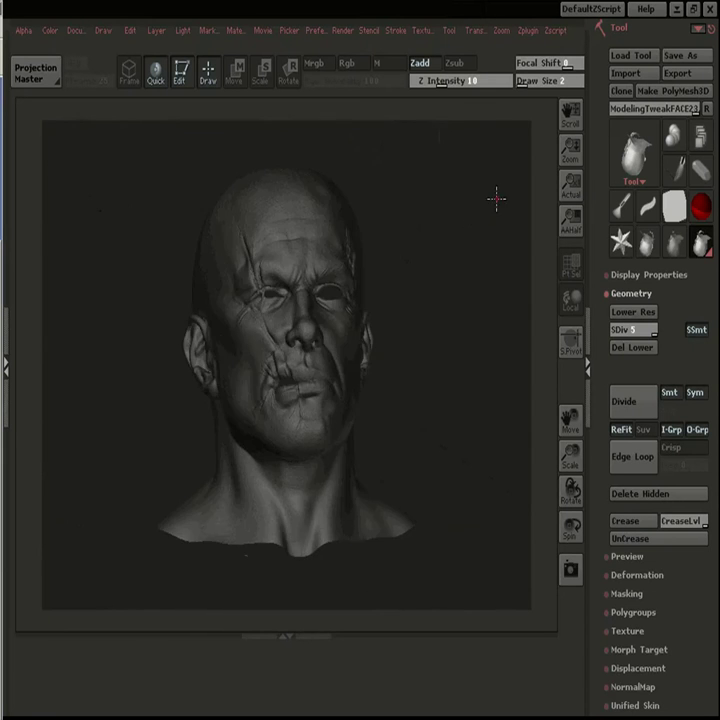
drag(497, 199, 456, 197)
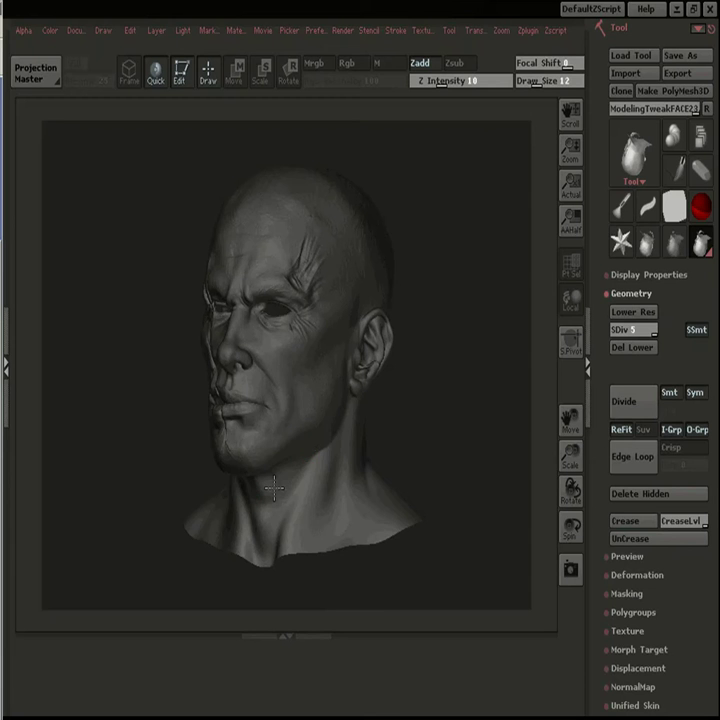
drag(436, 340, 400, 344)
drag(466, 326, 378, 329)
click(234, 68)
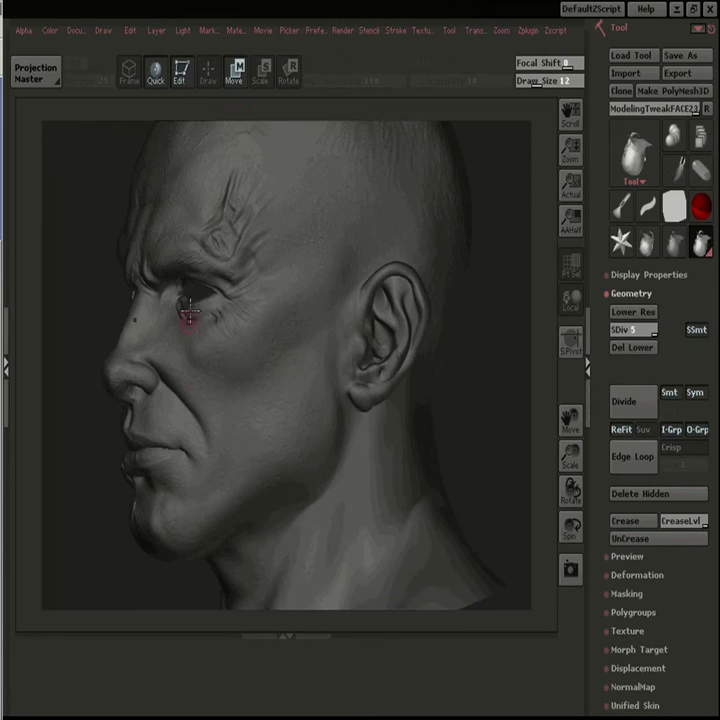
key(bracketright)
mouse_move(165, 529)
mouse_down()
mouse_move(180, 540)
mouse_move(167, 532)
mouse_up()
mouse_move(495, 300)
mouse_down()
mouse_move(530, 313)
mouse_move(520, 310)
mouse_up()
Step: Return to Draw mode and sculpt the chin below the unscarred mouth corner, reducing Draw Size from 42 to 22
click(208, 72)
key(bracketleft)
mouse_move(230, 505)
mouse_down()
mouse_move(245, 514)
mouse_move(239, 535)
mouse_up()
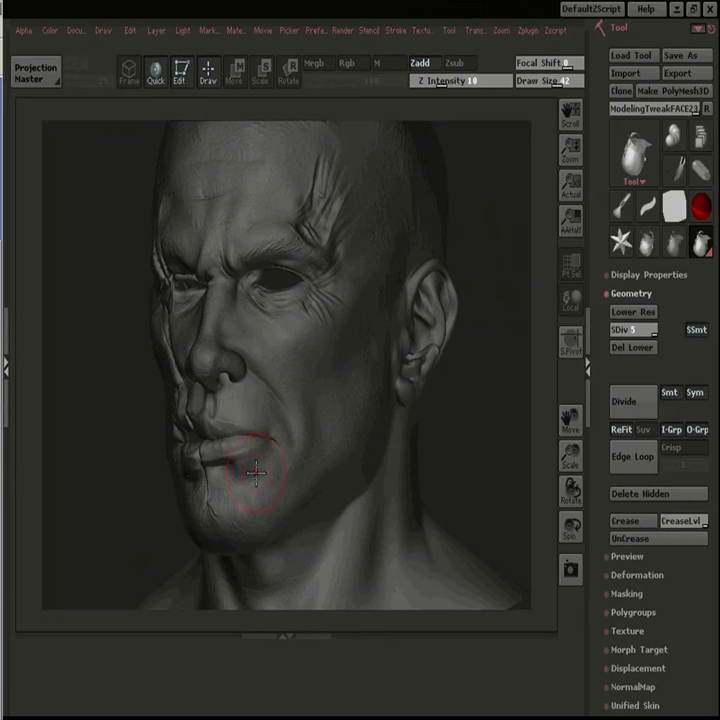
key(bracketleft)
key(bracketleft)
mouse_move(525, 297)
mouse_down()
mouse_move(534, 271)
mouse_move(525, 275)
mouse_up()
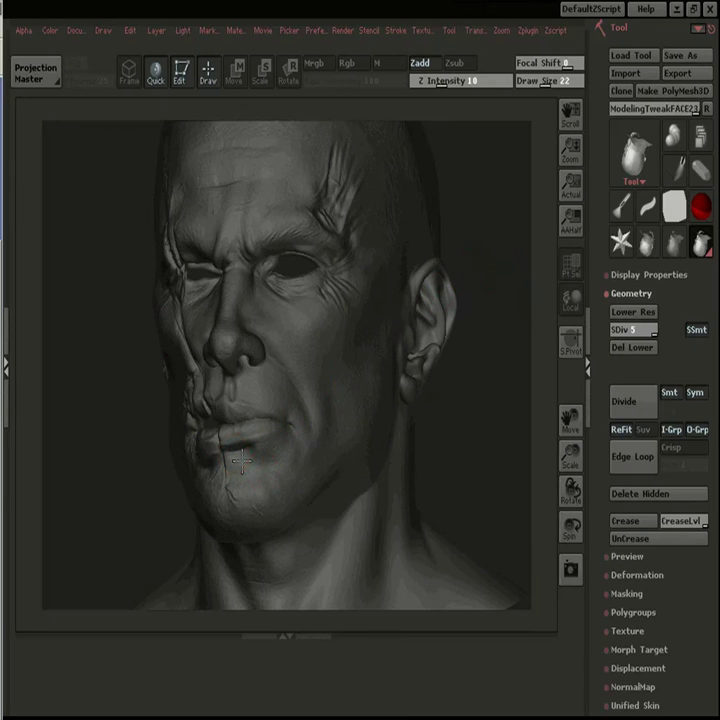
Step: Refine the forms below the lower lip and along the chin with Draw Size 14 and Z Intensity 10
key(bracketleft)
key(bracketleft)
click(537, 81)
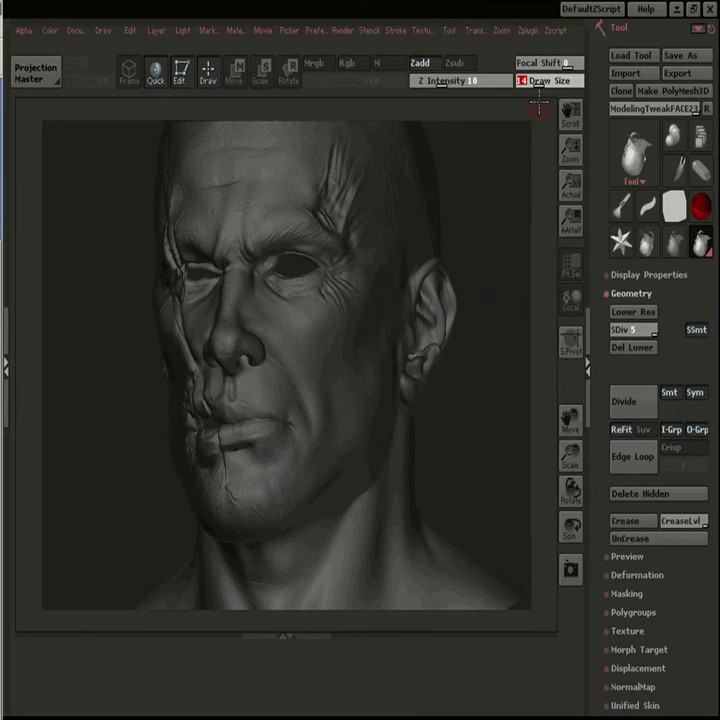
drag(509, 190, 490, 201)
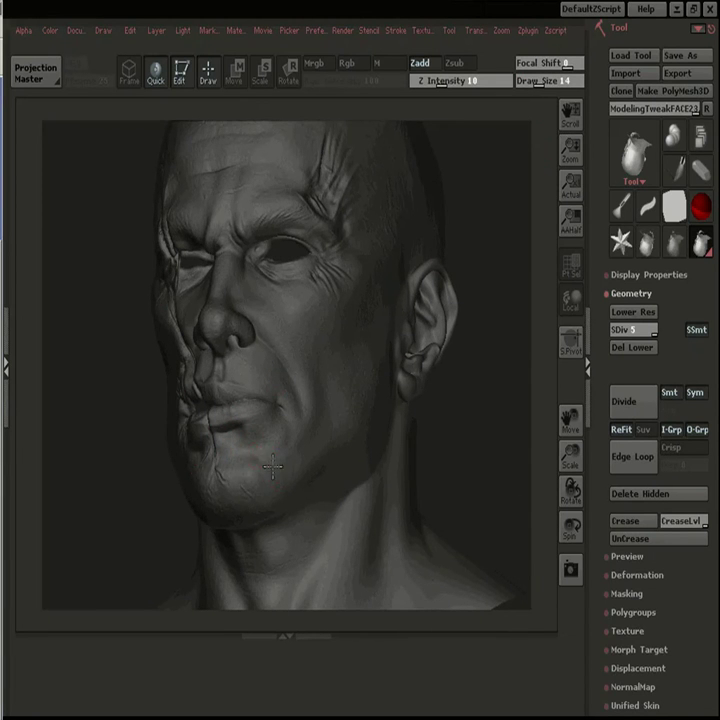
mouse_move(503, 206)
mouse_down()
mouse_move(535, 193)
mouse_move(440, 251)
mouse_move(337, 466)
mouse_up()
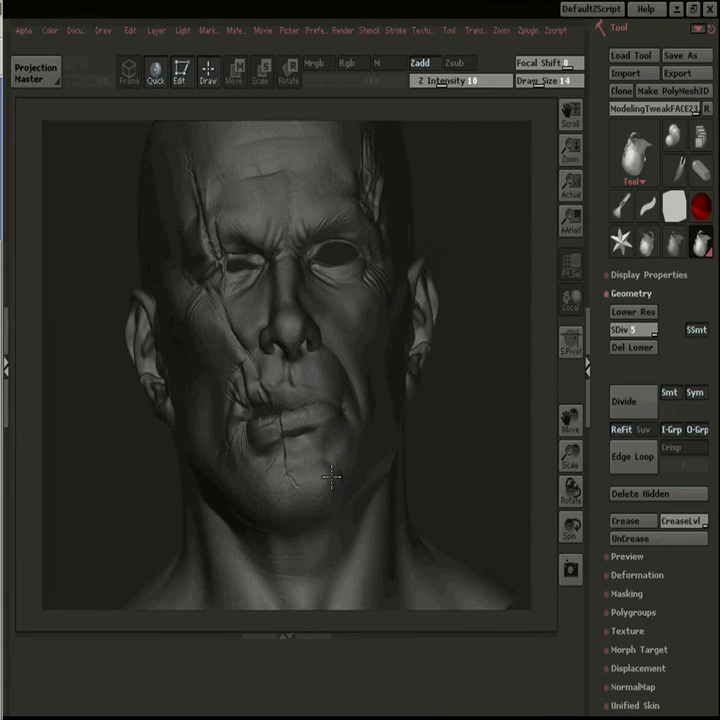
Step: Refine the crow's-feet wrinkles and temple scar beside the open eye with Draw Size 14
drag(502, 185, 344, 366)
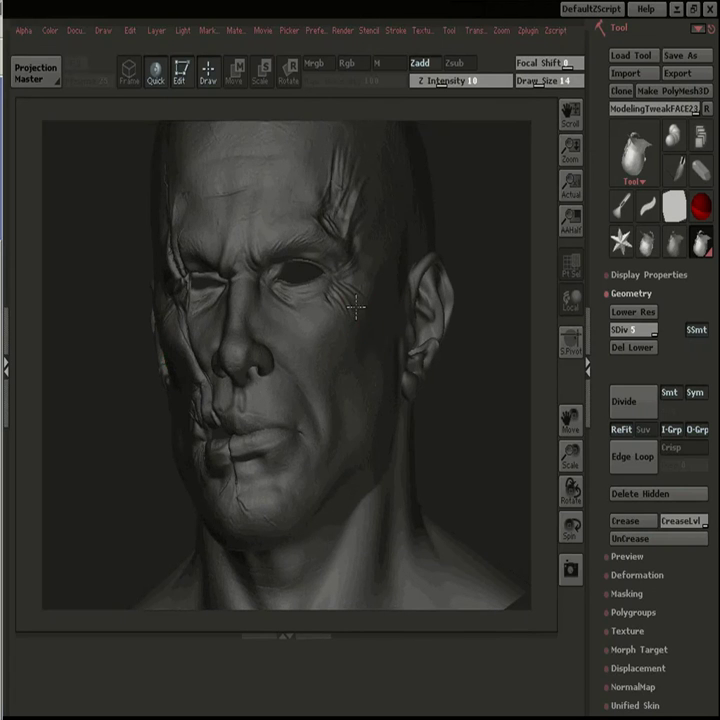
drag(376, 277, 392, 229)
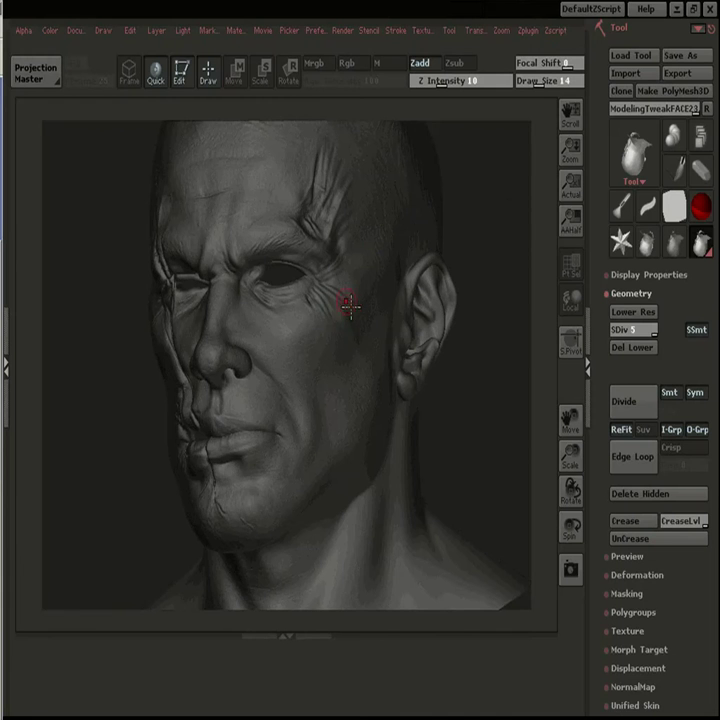
mouse_move(514, 175)
mouse_down()
mouse_move(505, 191)
mouse_move(514, 196)
mouse_move(500, 191)
mouse_move(502, 205)
mouse_move(500, 190)
mouse_move(490, 193)
mouse_up()
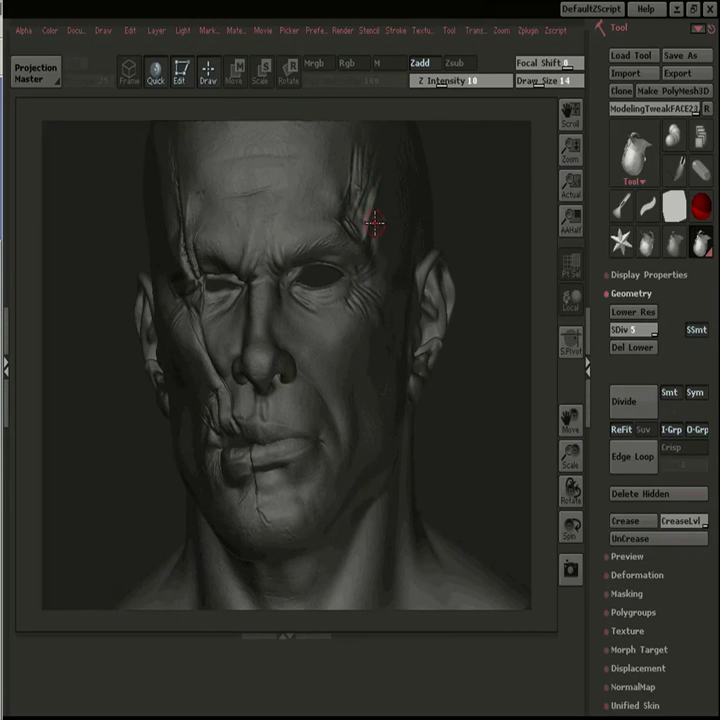
drag(522, 214, 540, 216)
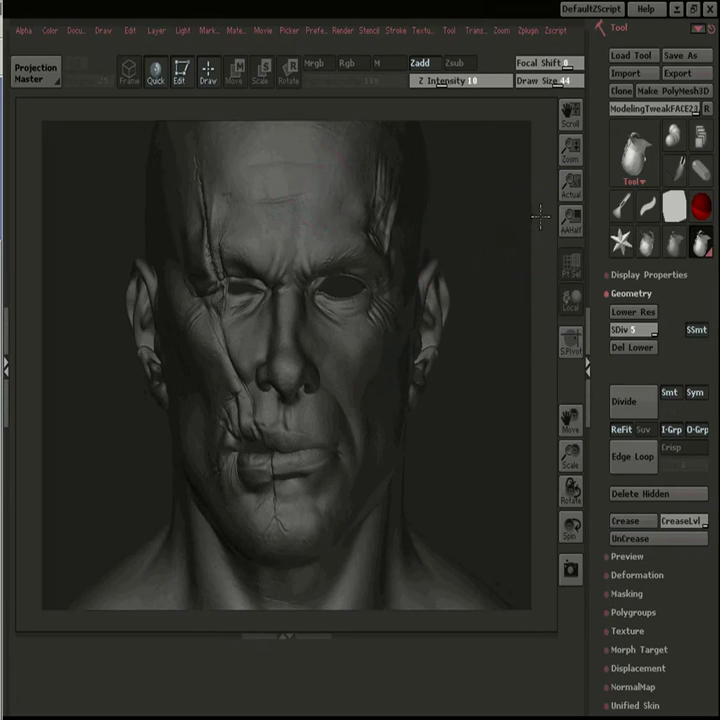
Step: Switch to Move mode and reshape the jaw and ears from front, side and back, using Draw Sizes 54 to 74
click(238, 72)
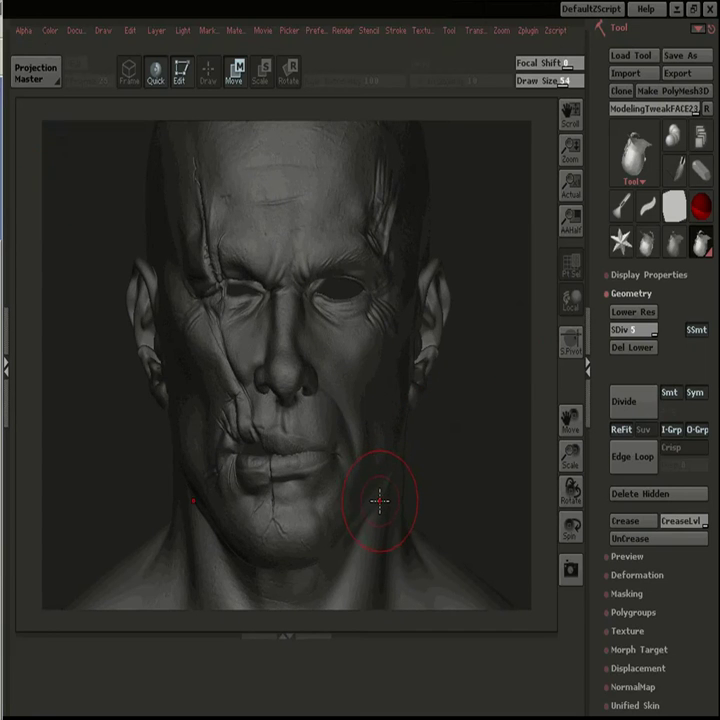
drag(456, 410, 376, 425)
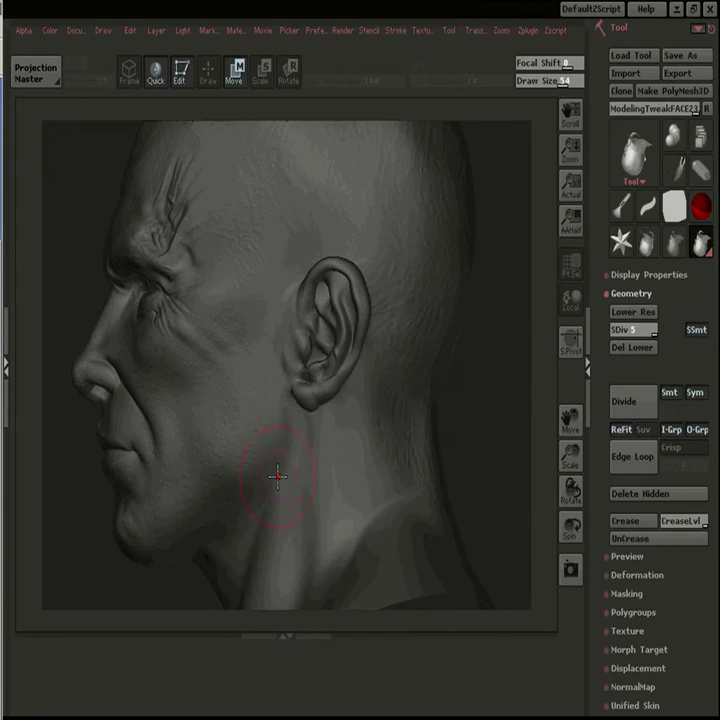
key(bracketright)
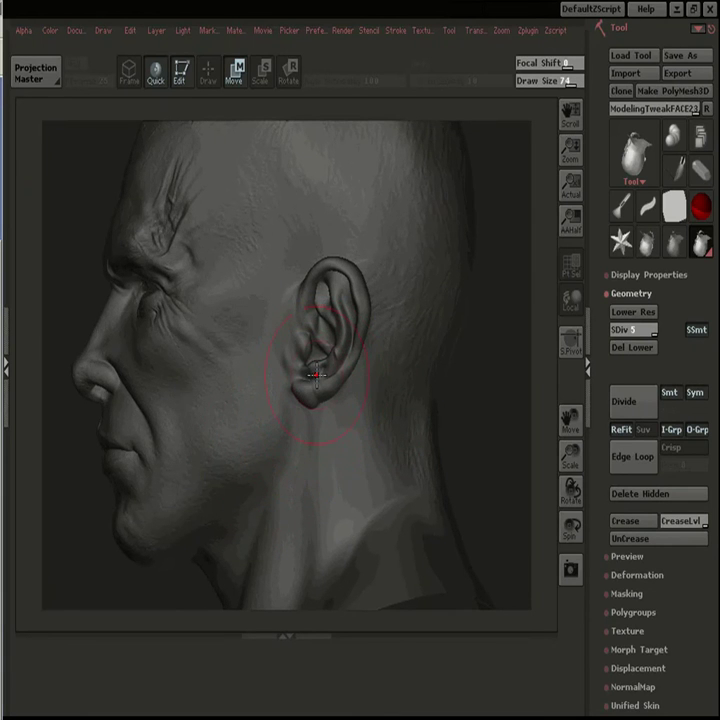
mouse_move(527, 278)
mouse_down()
mouse_move(511, 280)
mouse_move(495, 300)
mouse_move(500, 325)
mouse_move(491, 344)
mouse_move(374, 350)
mouse_move(329, 362)
mouse_up()
key(bracketleft)
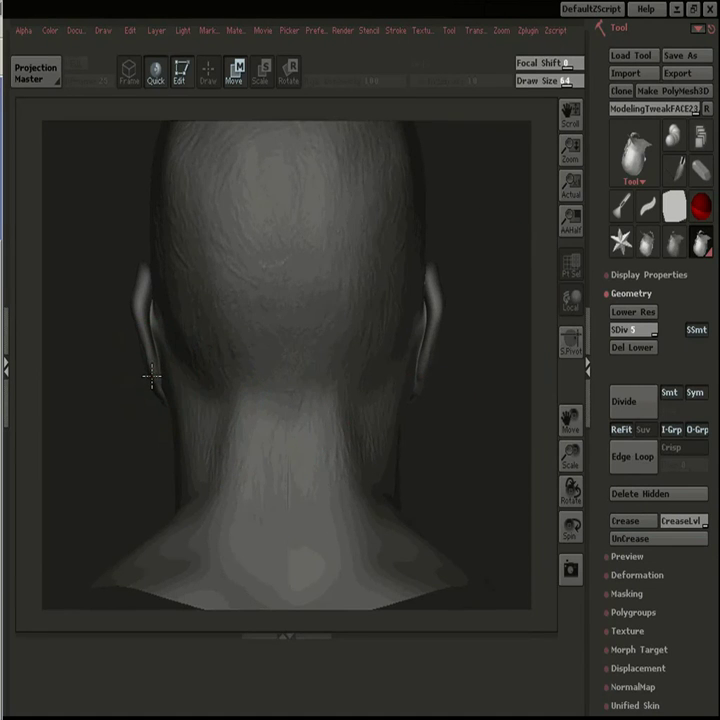
mouse_move(153, 386)
mouse_down()
mouse_move(141, 431)
mouse_move(170, 373)
mouse_move(130, 482)
mouse_up()
Step: Expand the tool's masking options and examine the full head from the front
drag(631, 594, 631, 591)
click(631, 591)
click(630, 601)
alt+drag(487, 432, 285, 417)
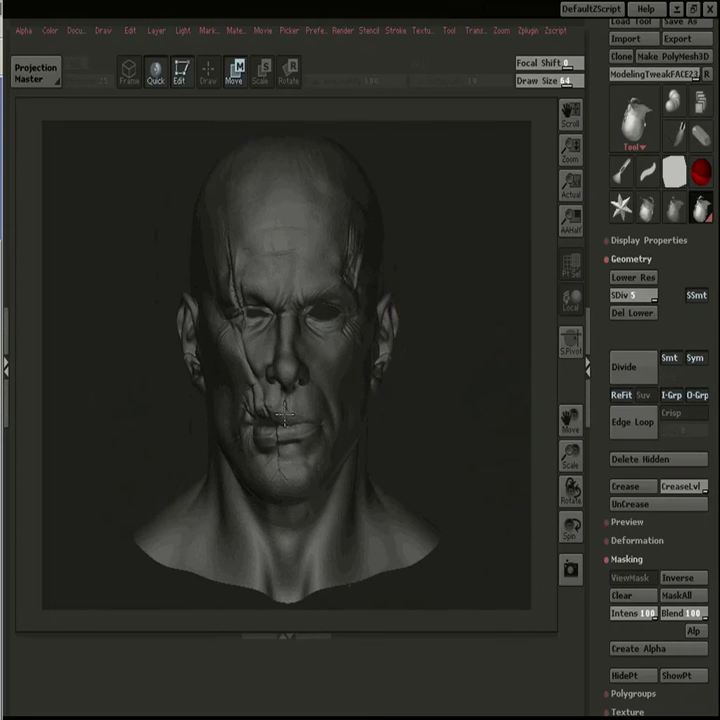
mouse_move(447, 317)
mouse_down()
mouse_move(490, 310)
mouse_move(461, 307)
mouse_move(484, 312)
mouse_move(482, 262)
mouse_up()
Step: Start saving the head as a new ZTool and browse to the Zbrush folder inside Max Files
click(684, 21)
click(432, 218)
click(432, 218)
click(244, 261)
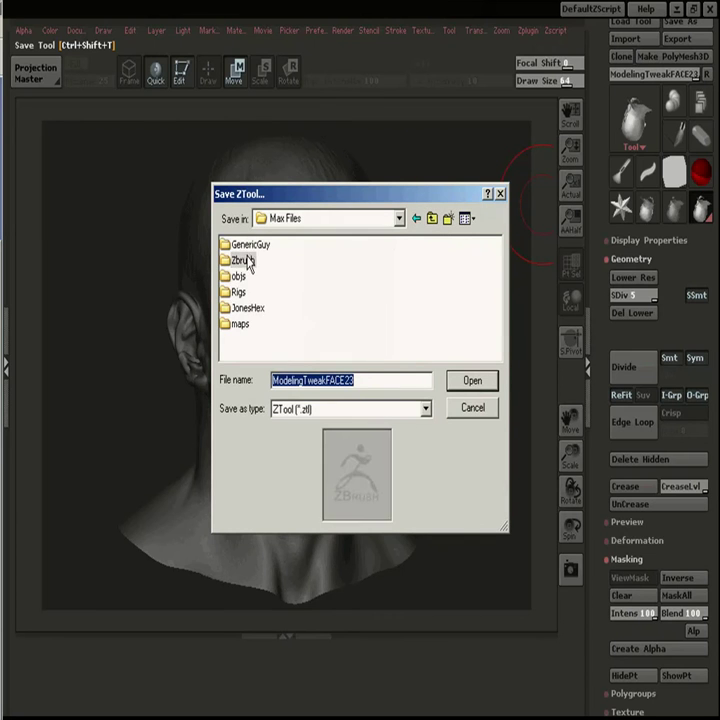
double_click(247, 262)
click(318, 278)
click(318, 246)
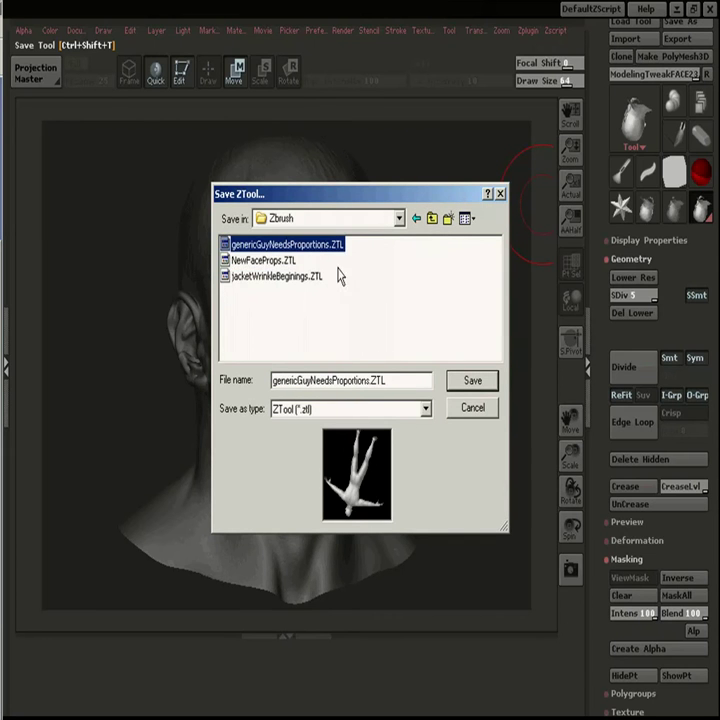
Step: Check the JonesHex folder as a save location, and go back to the Zbrush folder
click(431, 219)
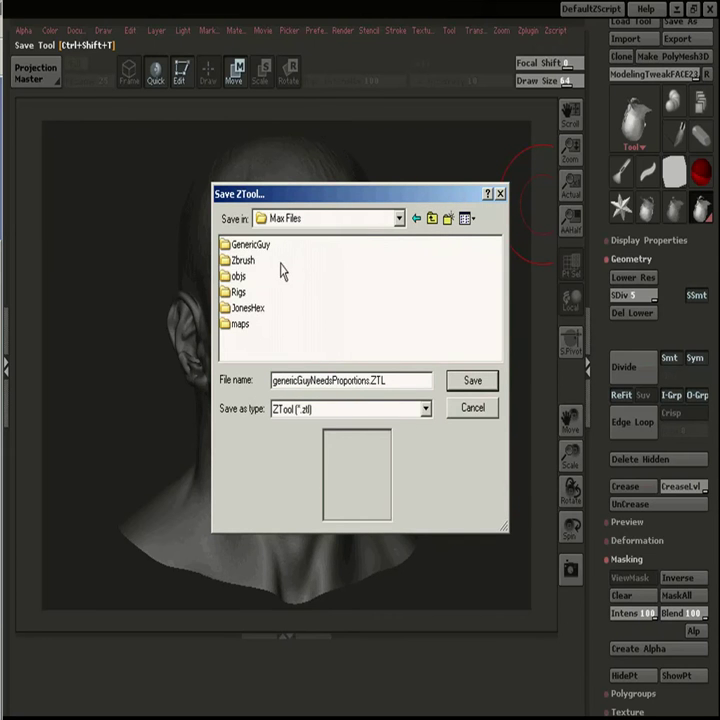
double_click(257, 310)
click(431, 219)
double_click(244, 261)
Step: Name the ZTool newFace and save it in the Zbrush folder
drag(385, 380, 325, 346)
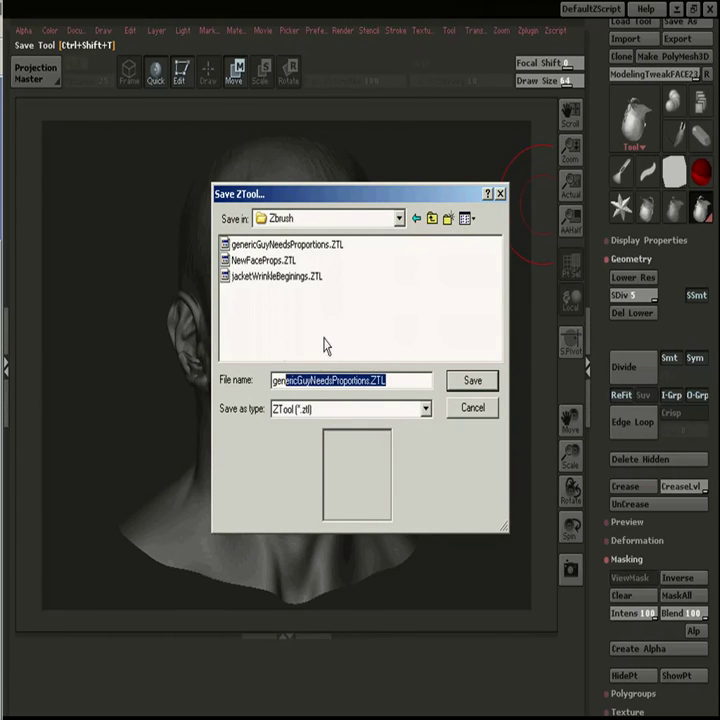
key(BackSpace)
key(BackSpace)
key(BackSpace)
key(BackSpace)
text(ne)
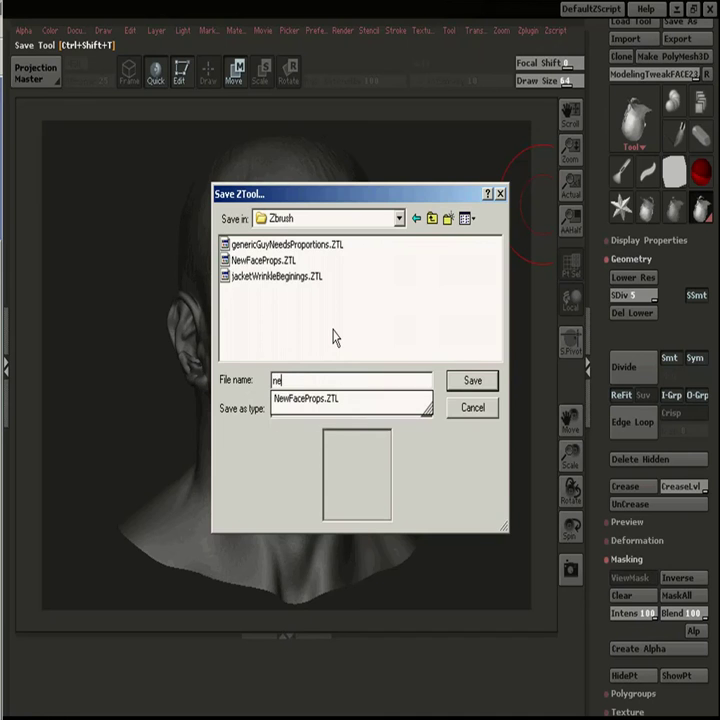
text(wFace)
key(Return)
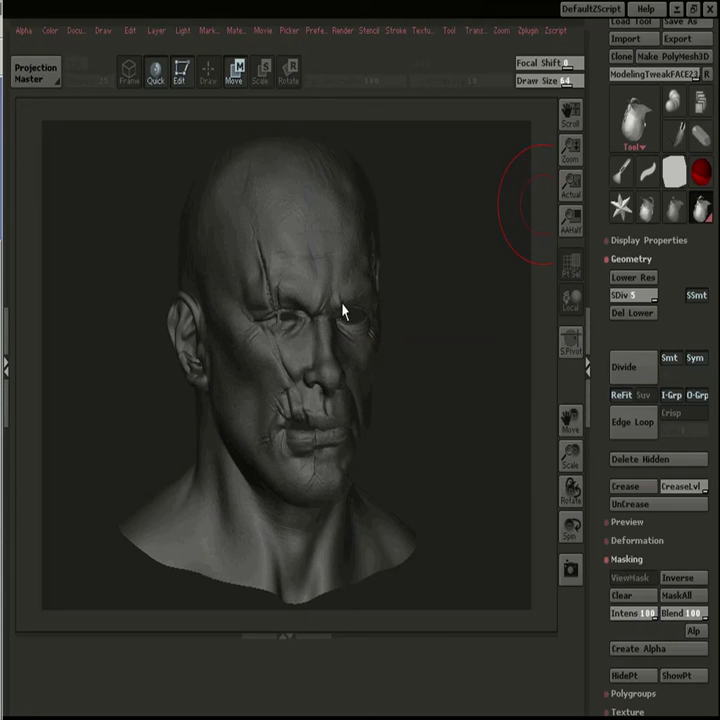
Step: Drop the head to the next lower subdivision level
mouse_move(449, 365)
mouse_down()
mouse_move(402, 357)
mouse_move(446, 356)
mouse_up()
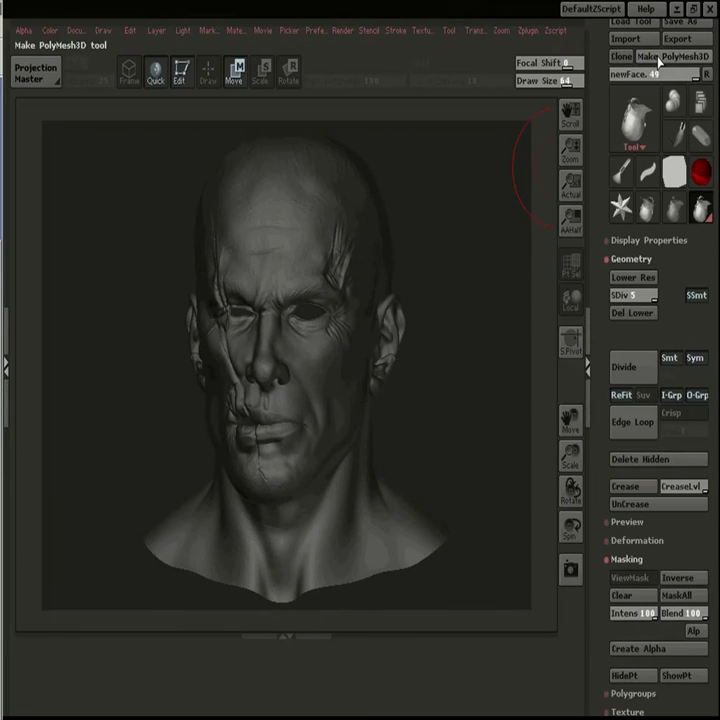
click(629, 279)
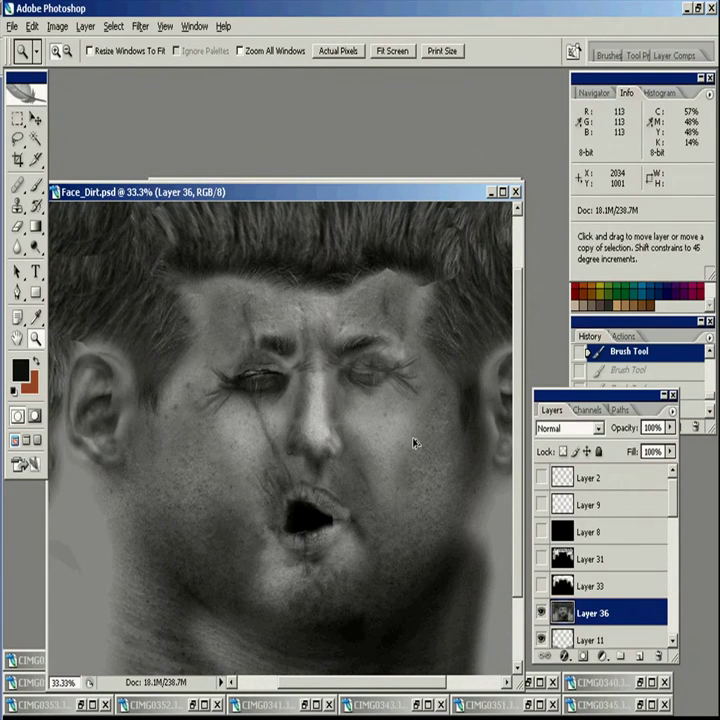
Step: In Photoshop, roll Face_Dirt.psd back to its earliest Brush Tool history state
drag(355, 195, 330, 190)
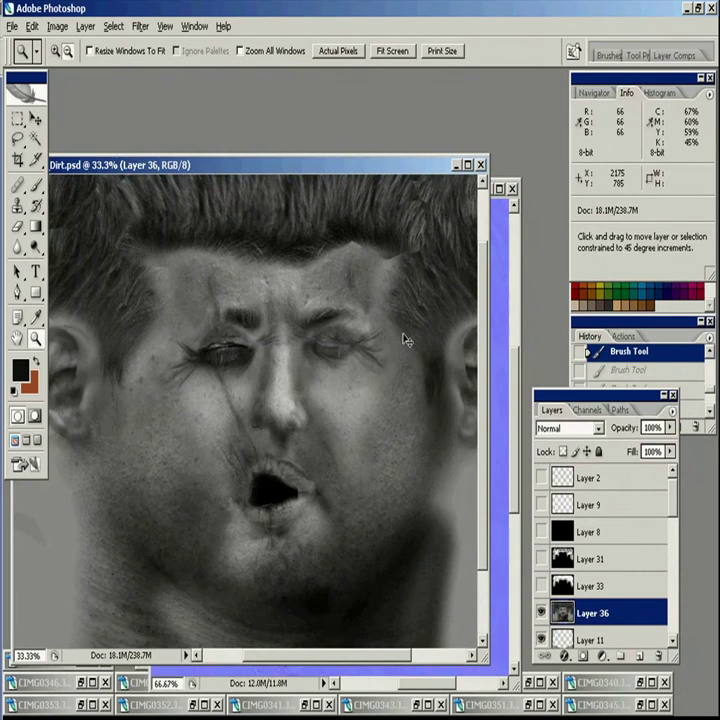
click(712, 358)
click(711, 354)
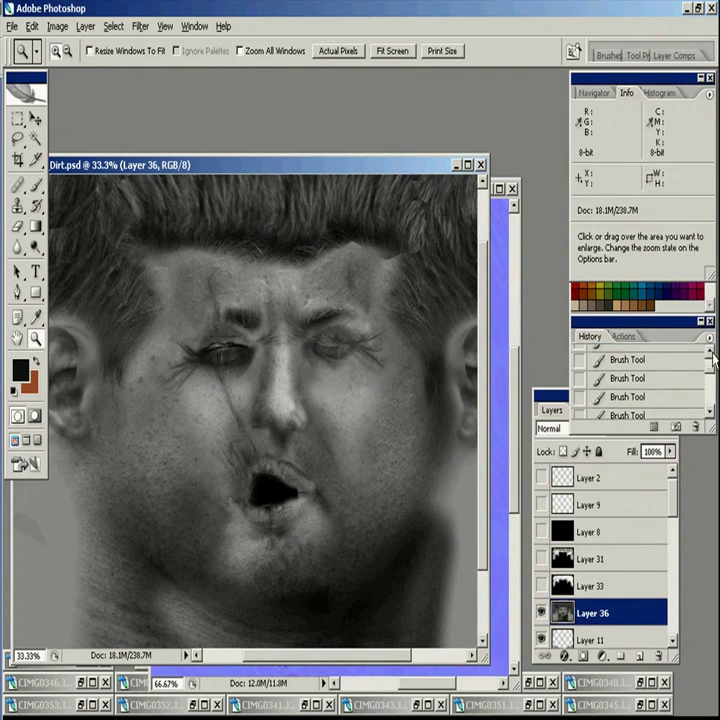
click(630, 380)
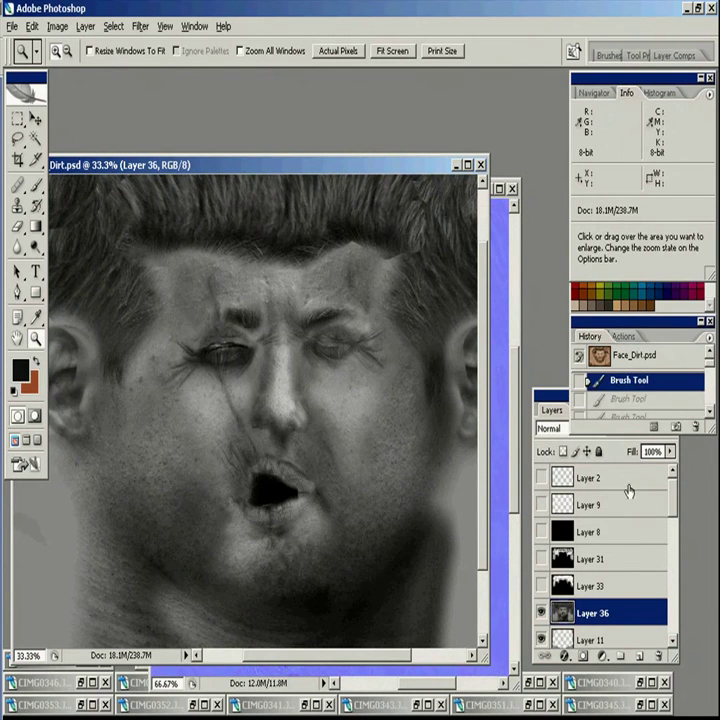
Step: Hide the grayscale Layer 36 and merge a copy of the visible color layers onto a new layer
click(541, 613)
click(638, 656)
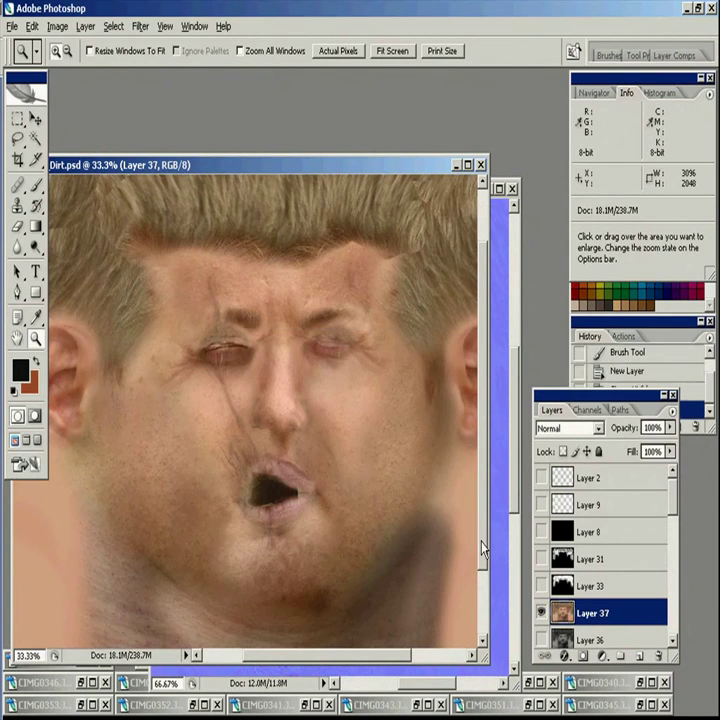
Step: Create a new 8-bit document with a white background, paste the color face texture and merge it down
key(ctrl+n)
click(590, 250)
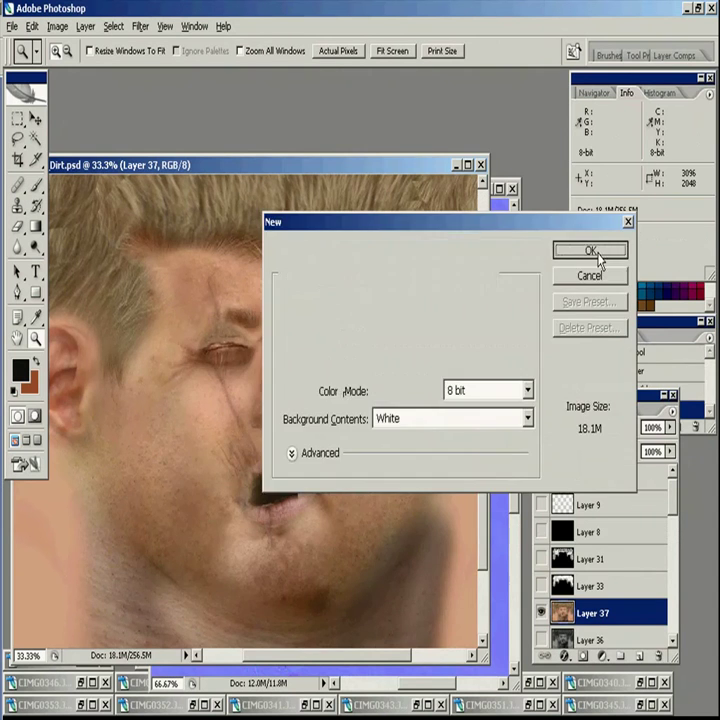
key(ctrl+v)
key(ctrl+e)
key(ctrl+z)
key(ctrl+z)
Step: Convert the pasted texture with the NVIDIA normal map filter, using Invert X, Invert Y, Scale 2 and Height alpha
click(118, 27)
mouse_move(141, 27)
mouse_move(185, 392)
click(312, 387)
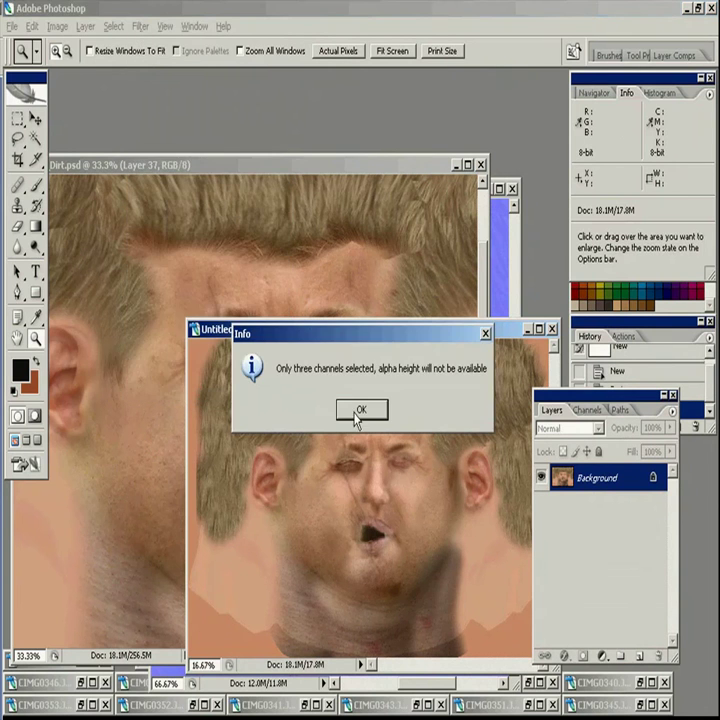
click(357, 411)
click(293, 480)
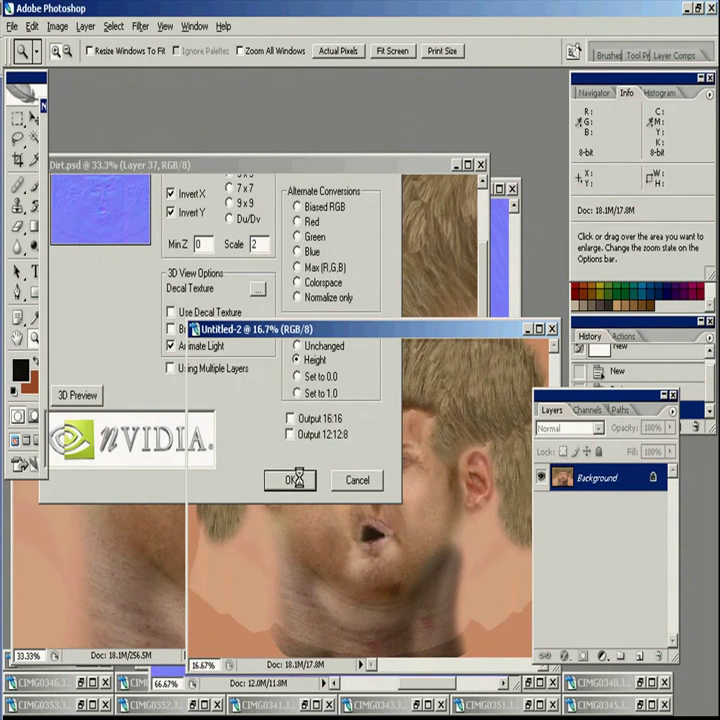
Step: Copy the whole generated normal map, close its document without saving, and paste it into the existing normal map document
drag(321, 334, 241, 265)
key(ctrl+a)
key(ctrl+w)
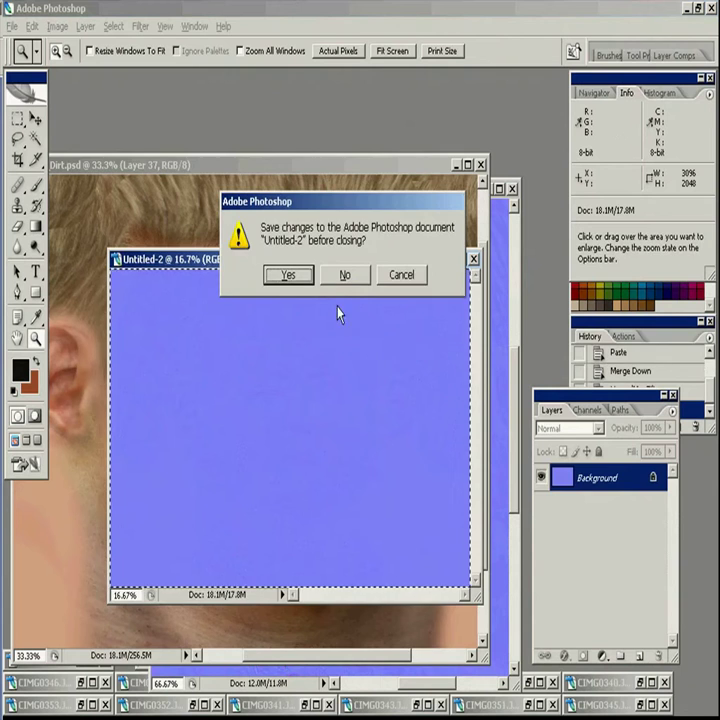
click(345, 279)
click(497, 387)
key(ctrl+v)
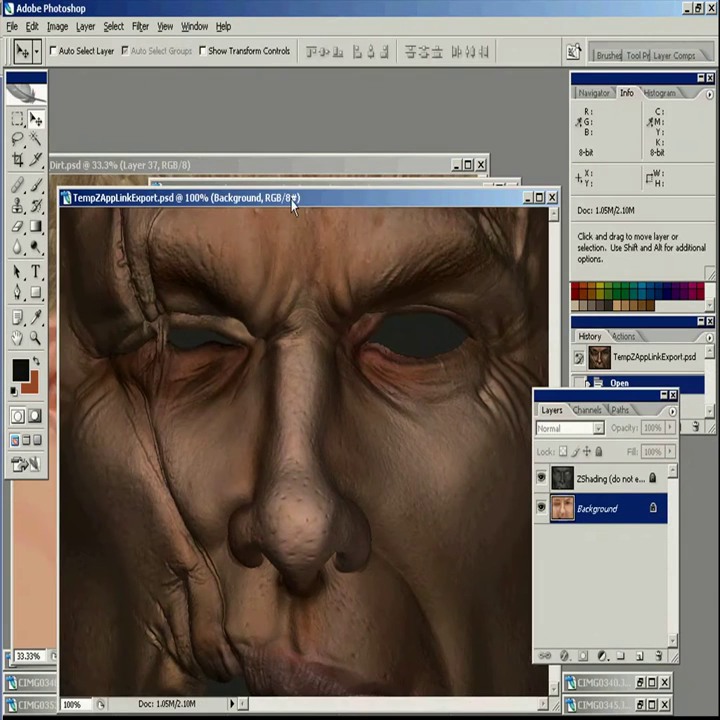
Step: Copy the nose area and paste it as a new layer into TempZAppLinkExport.psd, nudging it over the existing nose
drag(294, 199, 277, 114)
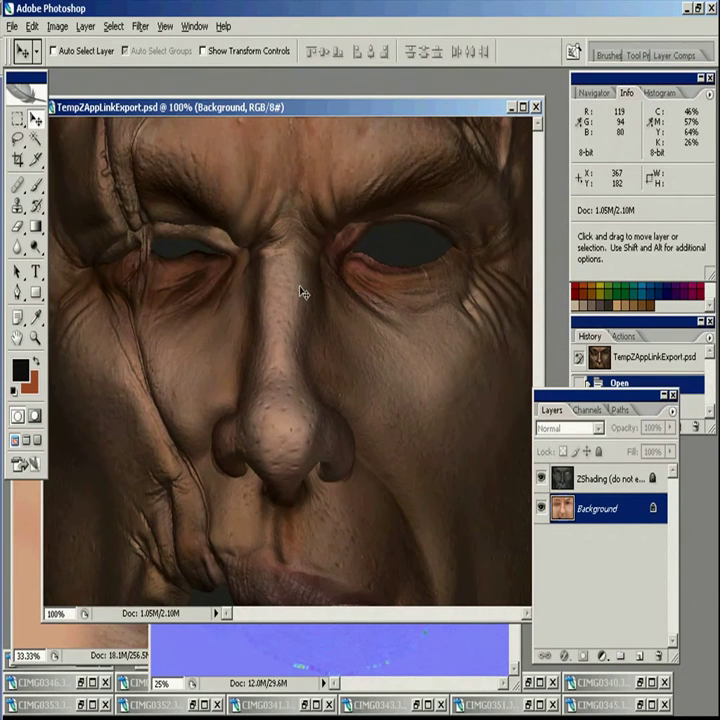
drag(377, 107, 440, 89)
drag(313, 96, 314, 115)
key(ctrl+Tab)
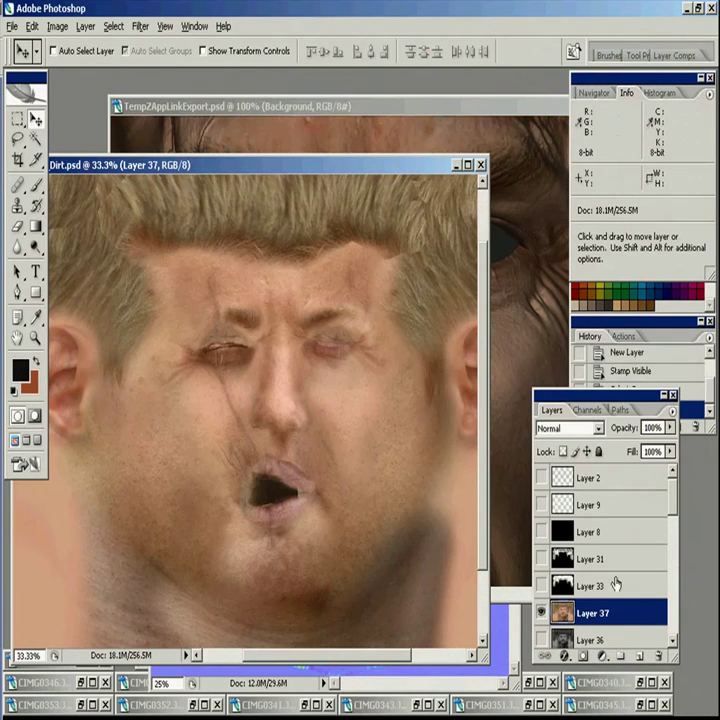
key(l)
mouse_move(276, 318)
mouse_down()
mouse_move(313, 405)
mouse_move(270, 330)
mouse_move(276, 318)
mouse_up()
key(ctrl+Tab)
key(ctrl+v)
key(v)
mouse_move(400, 374)
mouse_down()
mouse_move(396, 349)
mouse_move(401, 352)
mouse_up()
click(540, 480)
click(540, 480)
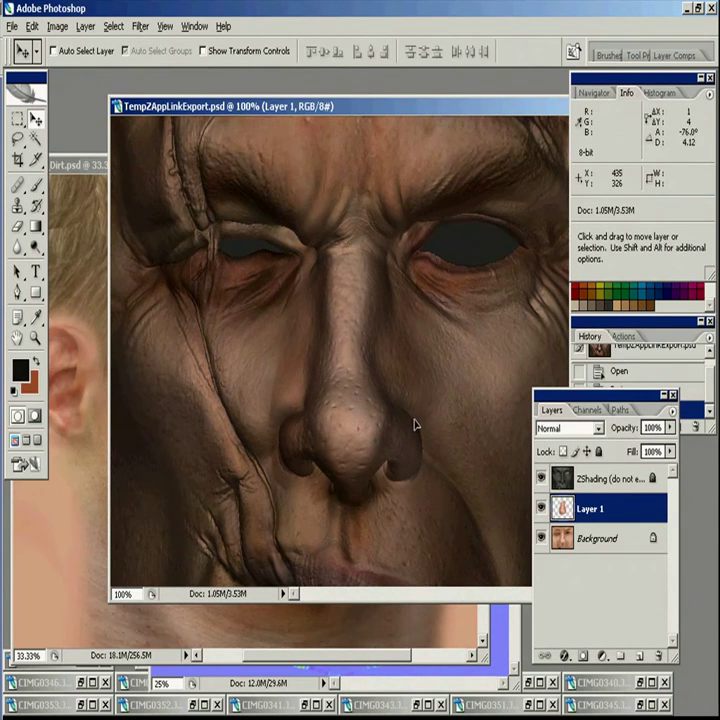
Step: Hide the ZShading layer and erase the edges of the pasted nose layer with a soft eraser of size 60
key(e)
mouse_move(292, 492)
mouse_down()
mouse_move(299, 290)
mouse_move(435, 393)
mouse_move(430, 445)
mouse_up()
click(541, 479)
drag(436, 395, 352, 508)
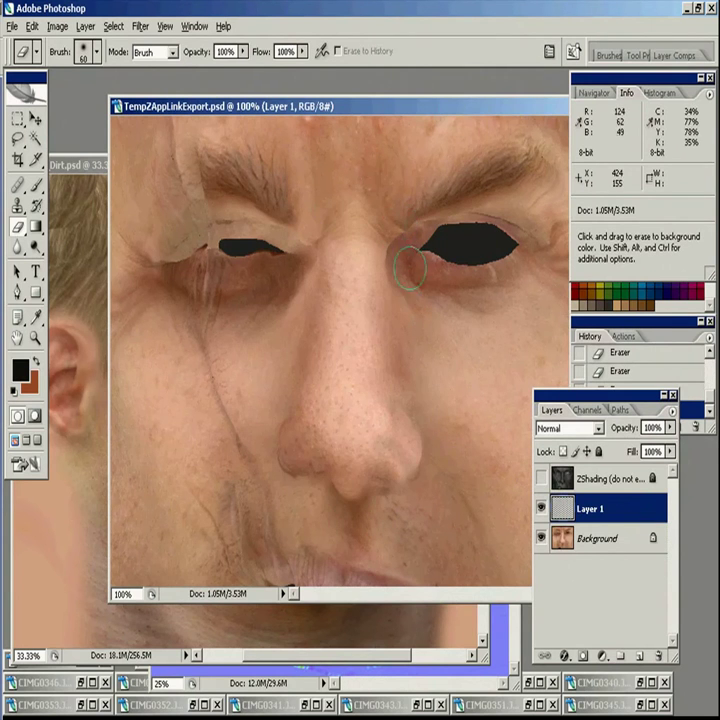
click(541, 509)
Step: Narrow the pasted nose layer slightly from both sides with Free Transform
drag(270, 348, 279, 348)
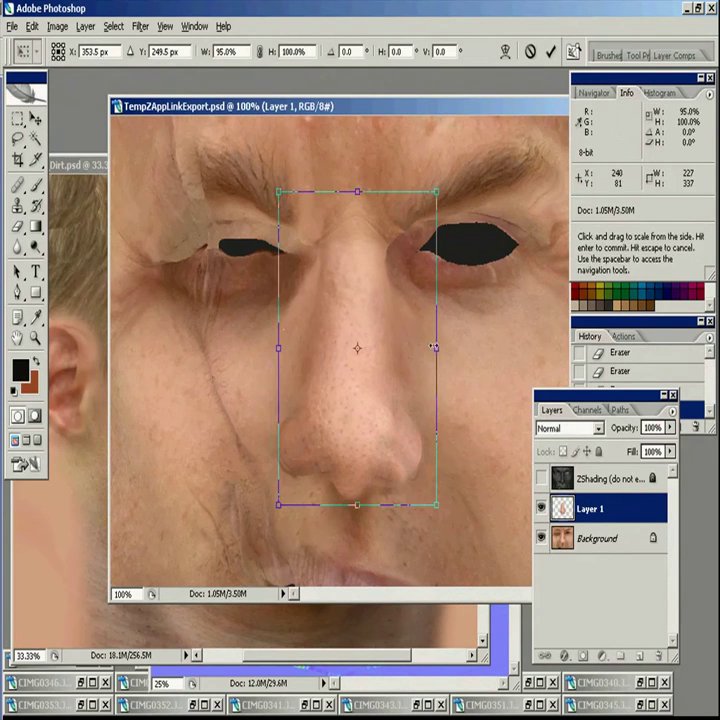
drag(436, 348, 440, 348)
key(Return)
Step: Duplicate the lassoed nose tip, adjust it with Free Transform, and merge the nose layers down into the Background
click(18, 139)
drag(356, 429, 351, 445)
key(ctrl+c)
key(ctrl+v)
key(ctrl+t)
key(Return)
key(ctrl+e)
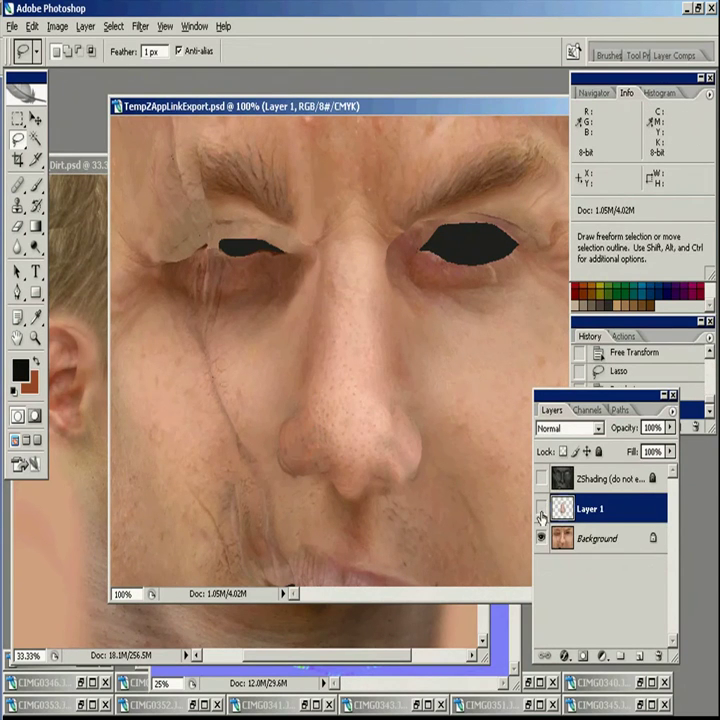
key(ctrl+e)
Step: Paint a sampled reddish-brown tone around the nostrils and nose tip on a new layer with a soft brush of size 50
key(s)
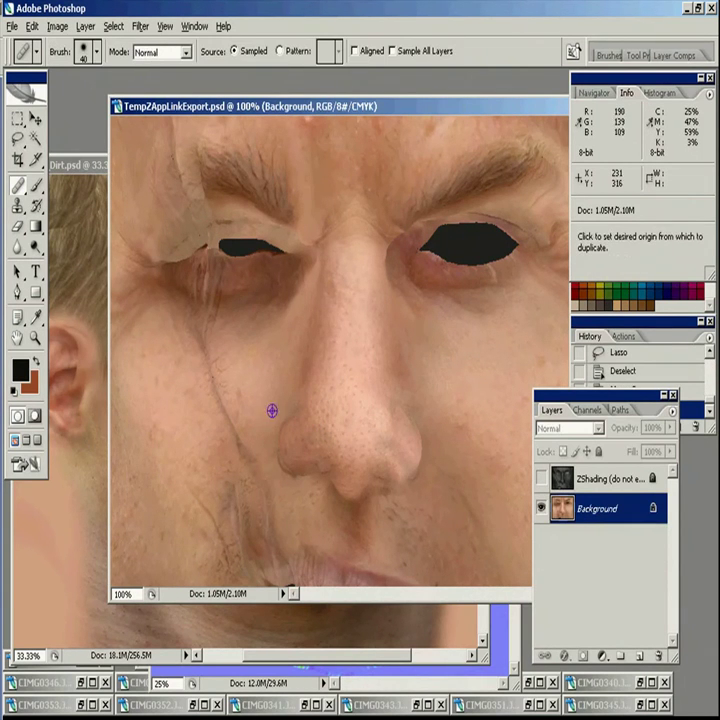
key(b)
alt+click(71, 389)
key(ctrl+shift+alt+n)
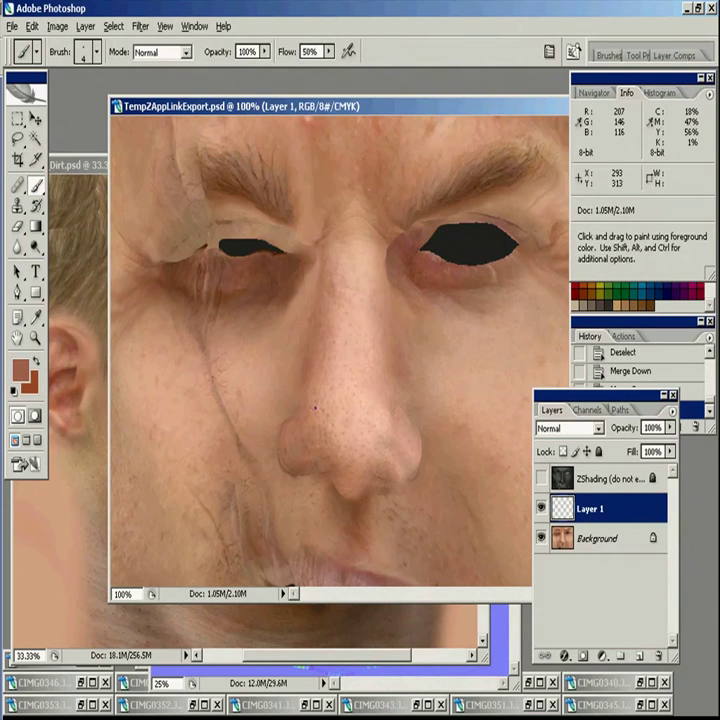
key(bracketright)
key(bracketright)
key(bracketright)
key(bracketright)
key(bracketright)
key(bracketright)
key(bracketright)
key(bracketleft)
key(bracketleft)
mouse_move(297, 425)
mouse_down()
mouse_move(284, 444)
mouse_move(392, 472)
mouse_move(412, 434)
mouse_up()
drag(410, 426, 384, 404)
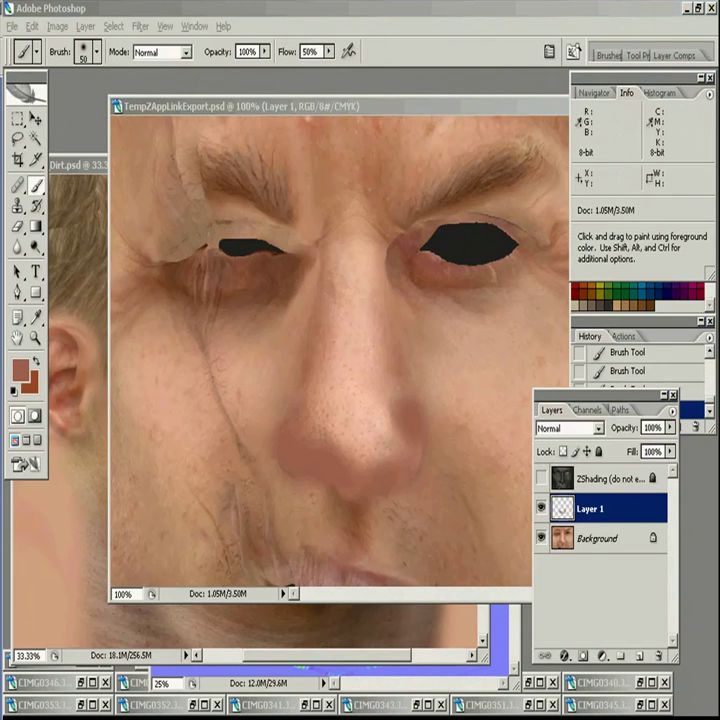
Step: Look through the minimized CIMG photo documents for a face reference
click(376, 706)
click(277, 706)
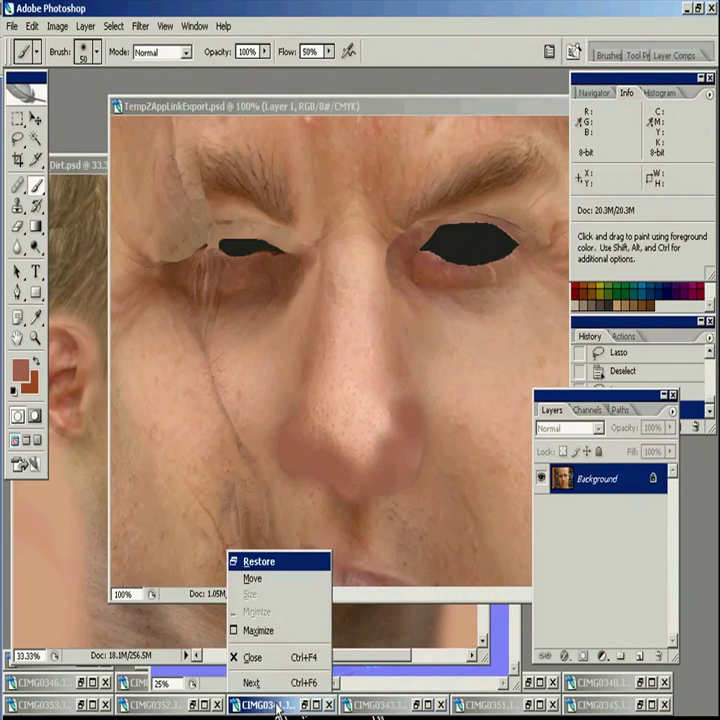
click(130, 705)
click(63, 681)
click(78, 700)
click(138, 682)
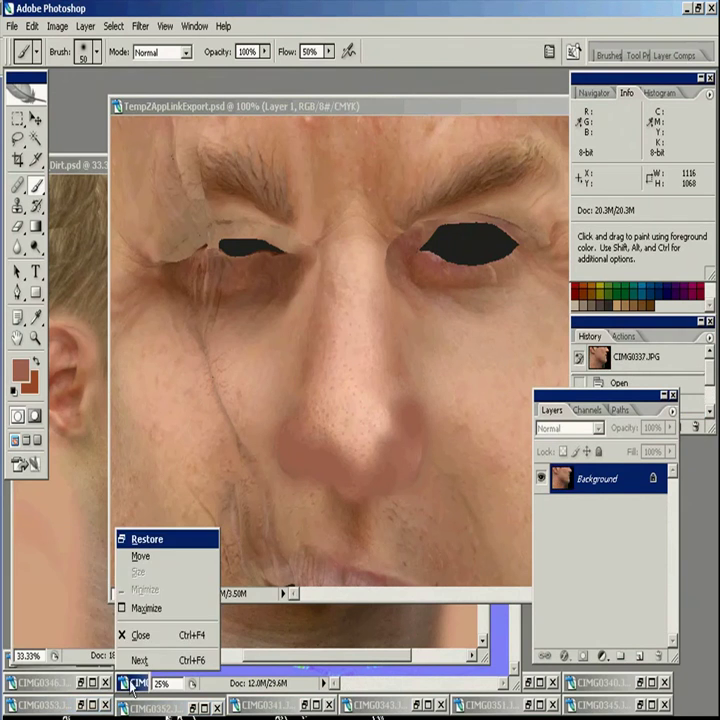
Step: Lasso the nose in the CIMG0337.JPG photo and copy it into TempZAppLinkExport.psd as a new layer
click(38, 670)
click(40, 680)
double_click(142, 679)
drag(276, 634, 318, 694)
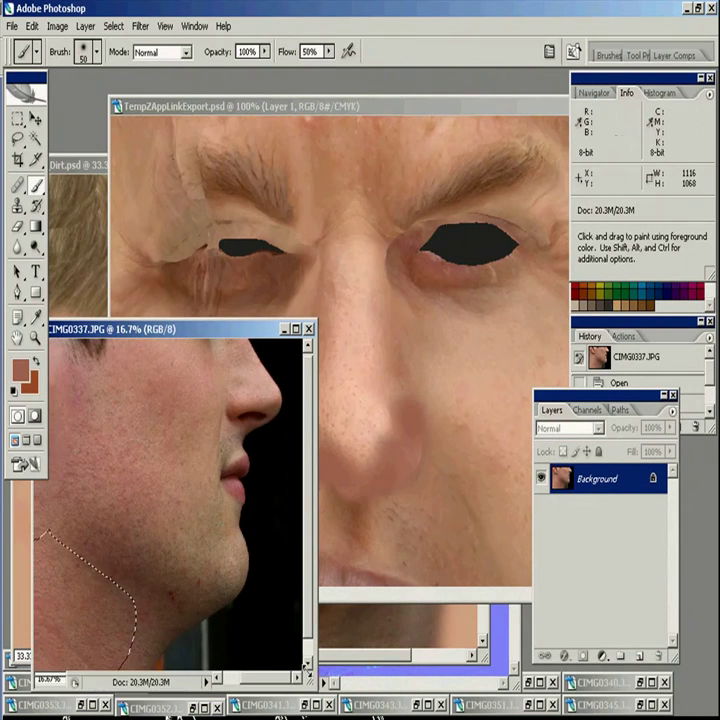
key(z)
drag(184, 365, 304, 443)
key(l)
mouse_move(120, 528)
mouse_down()
mouse_move(230, 453)
mouse_move(135, 515)
mouse_up()
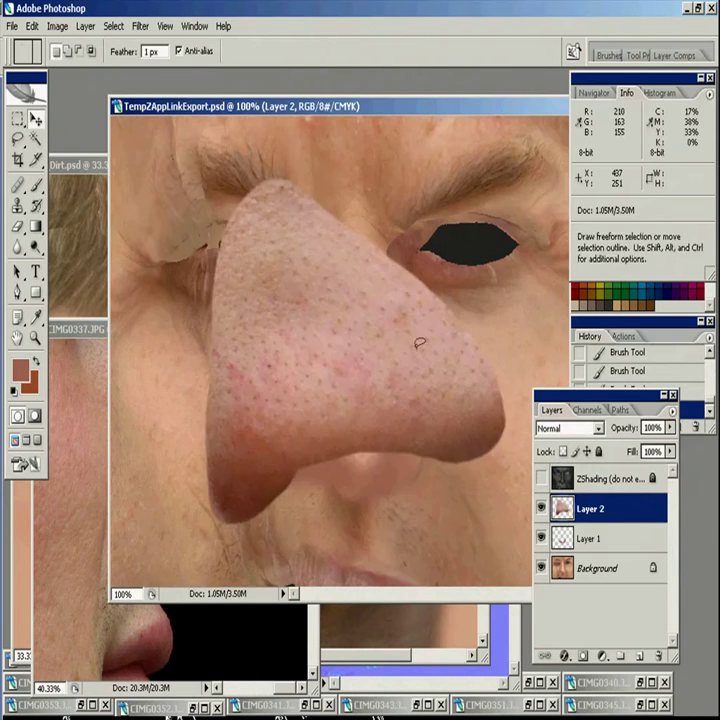
Step: Scale and rotate the pasted nose patch onto one side of the face's nose tip, erasing its edges with Layer 1 hidden
key(ctrl+t)
drag(209, 236, 374, 439)
drag(416, 484, 300, 392)
drag(418, 420, 409, 475)
mouse_move(353, 436)
mouse_down()
mouse_move(342, 413)
mouse_move(340, 434)
mouse_move(367, 400)
mouse_move(358, 443)
mouse_up()
key(Return)
click(541, 538)
key(e)
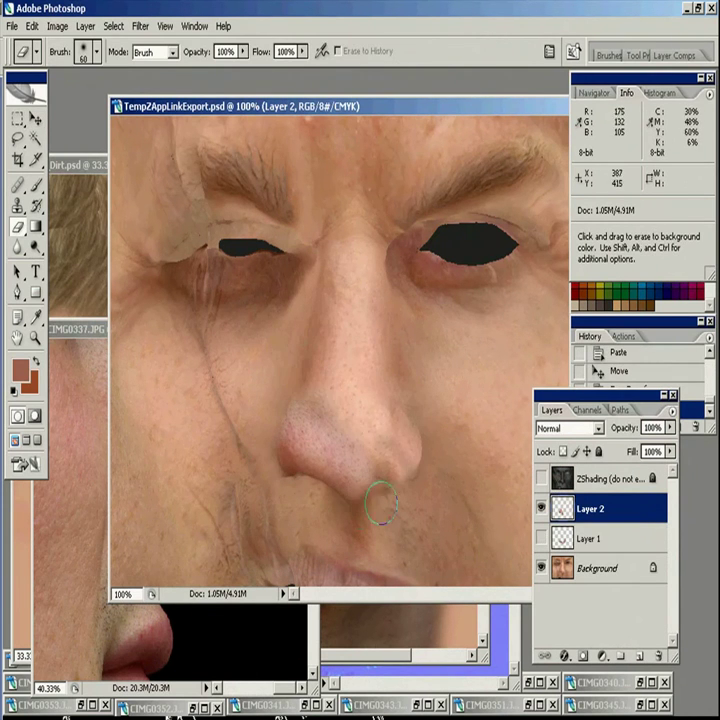
Step: Duplicate the nose patch, flip the copy horizontally onto the opposite side of the nose, and merge it down into Layer 2
key(v)
key(ctrl+j)
click(35, 26)
mouse_move(112, 332)
click(234, 508)
shift+drag(367, 448, 395, 448)
key(ctrl+e)
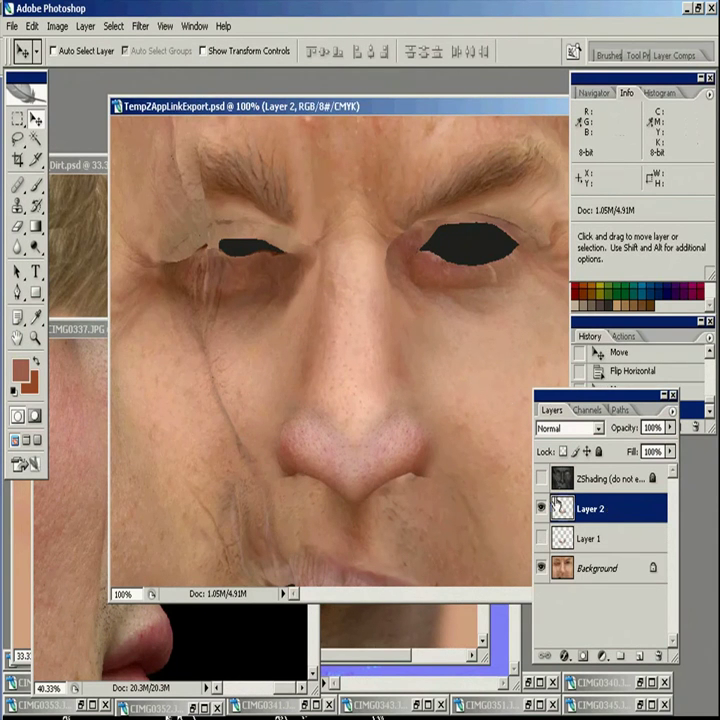
Step: Clear the selection in the CIMG0337.JPG photo and reposition its window to expose the whole nose profile
click(236, 630)
key(ctrl+d)
click(18, 139)
drag(183, 331, 151, 242)
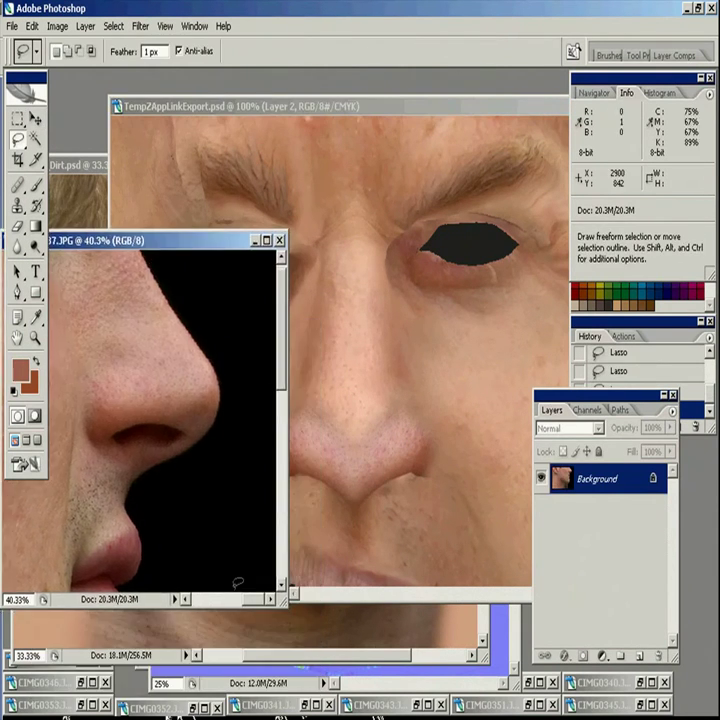
Step: Look through the other open reference images, including newFaceNormal1.PSD, CIMG0339.JPG and Face_Dirt.psd
click(286, 703)
click(401, 706)
click(511, 707)
click(608, 702)
click(597, 681)
drag(517, 687, 514, 659)
click(496, 687)
click(399, 684)
click(300, 687)
drag(417, 192, 401, 205)
click(467, 203)
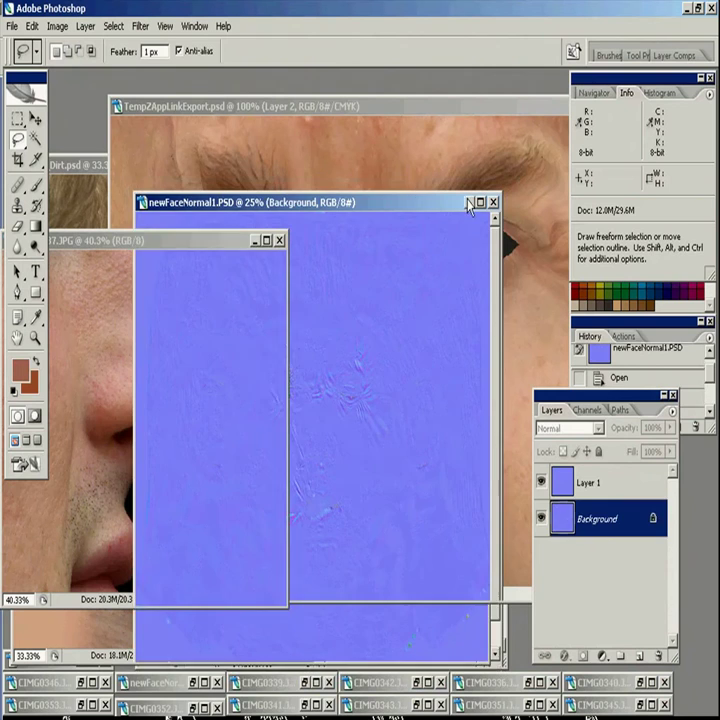
click(499, 658)
click(471, 285)
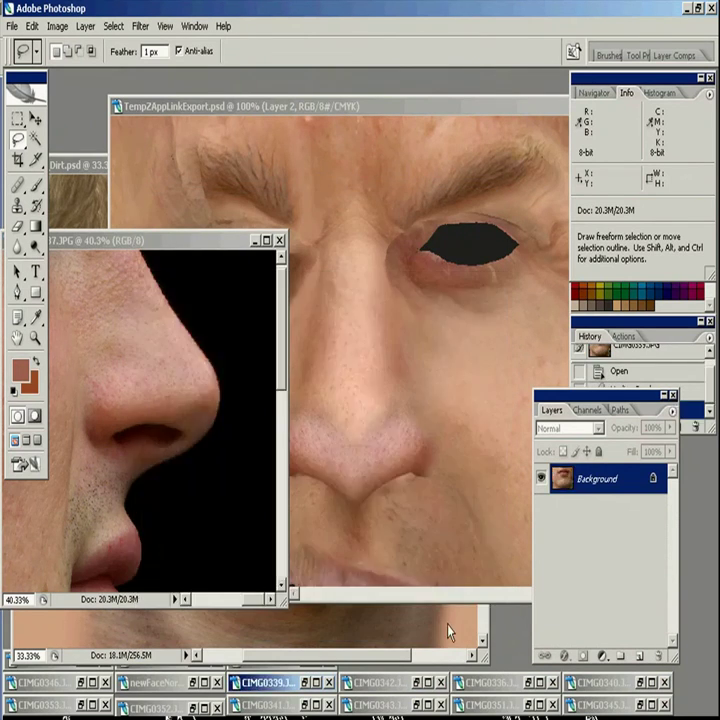
click(448, 627)
drag(437, 164, 466, 163)
Step: Copy a small skin patch from the CIMG0337.JPG photo into the face document and scale it to 37.3% over the nose tip
click(25, 560)
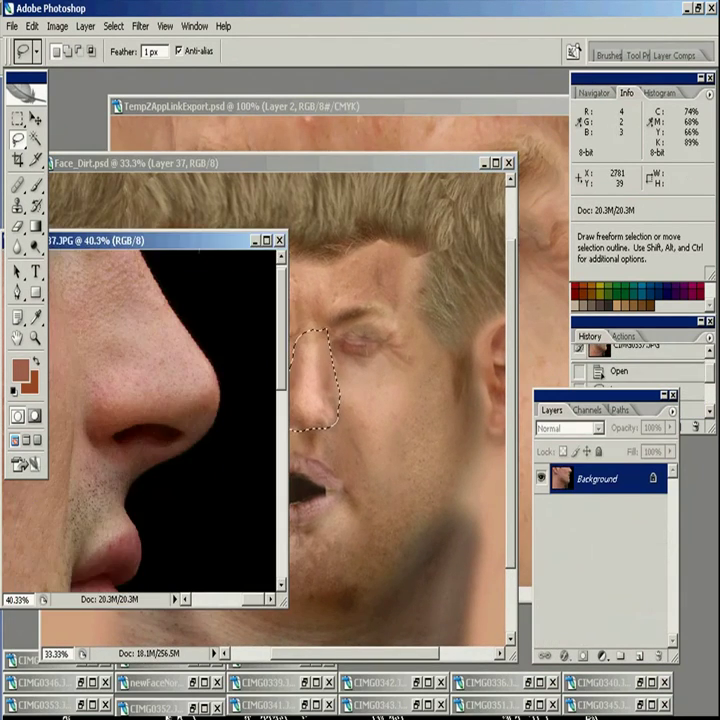
drag(160, 239, 320, 222)
ctrl+scroll(322, 281, left, 3)
drag(309, 429, 306, 438)
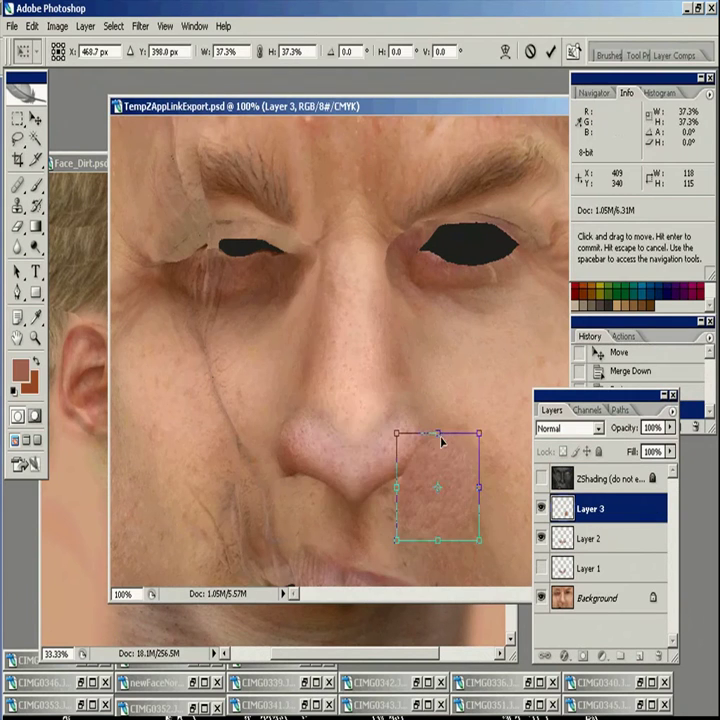
drag(441, 441, 368, 421)
key(Return)
Step: Erase the edges of the small skin patch and match its tones to the nose with Levels
key(e)
mouse_move(370, 508)
mouse_down()
mouse_move(333, 402)
mouse_move(363, 383)
mouse_up()
key(ctrl+l)
drag(211, 608, 195, 608)
drag(116, 608, 106, 608)
click(259, 466)
Step: Duplicate Layer 3 at 50% opacity and merge the copy with Layer 3 and Layer 2
key(v)
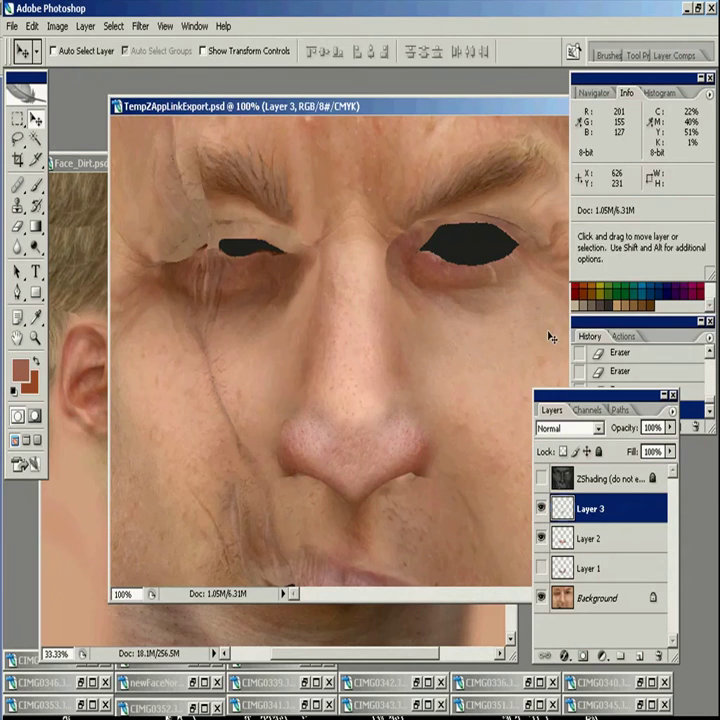
key(ctrl+j)
key(5)
shift+click(588, 598)
key(ctrl+e)
Step: Soften the outer edges of both nostrils on Layer 3 copy with the Eraser
key(e)
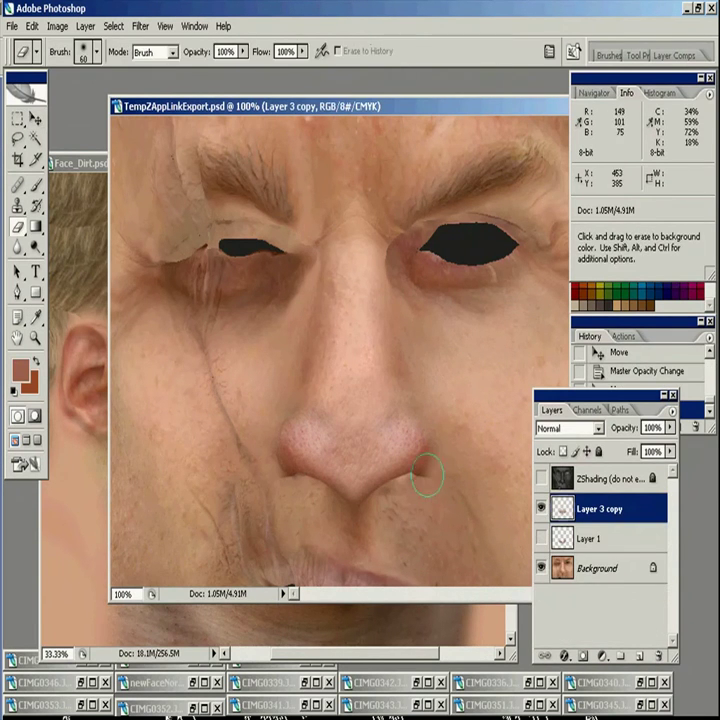
click(427, 476)
click(281, 486)
click(281, 486)
Step: Merge Layer 3 copy, Layer 1 and the Background into one layer and switch back to the linked 3D application
key(v)
shift+click(585, 566)
scroll(376, 414, down, 1)
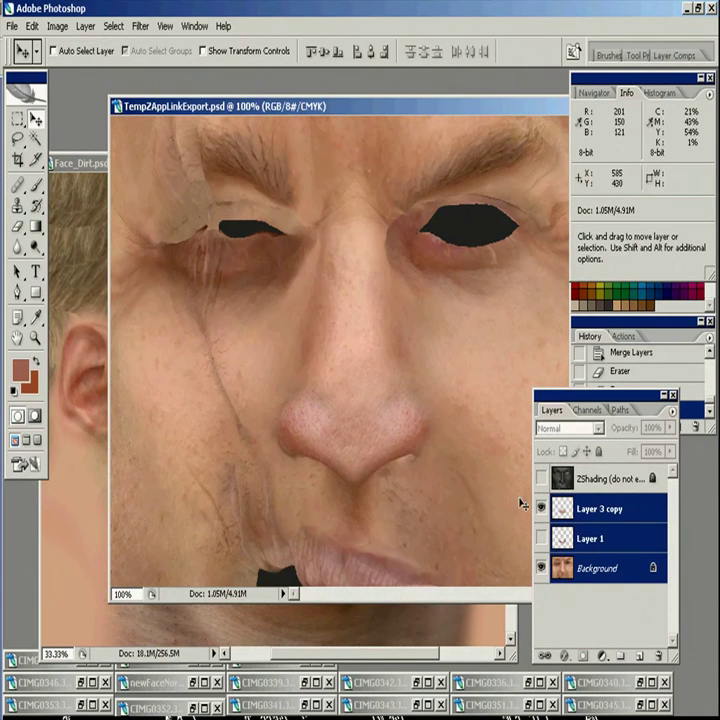
key(ctrl+e)
key(alt+Tab)
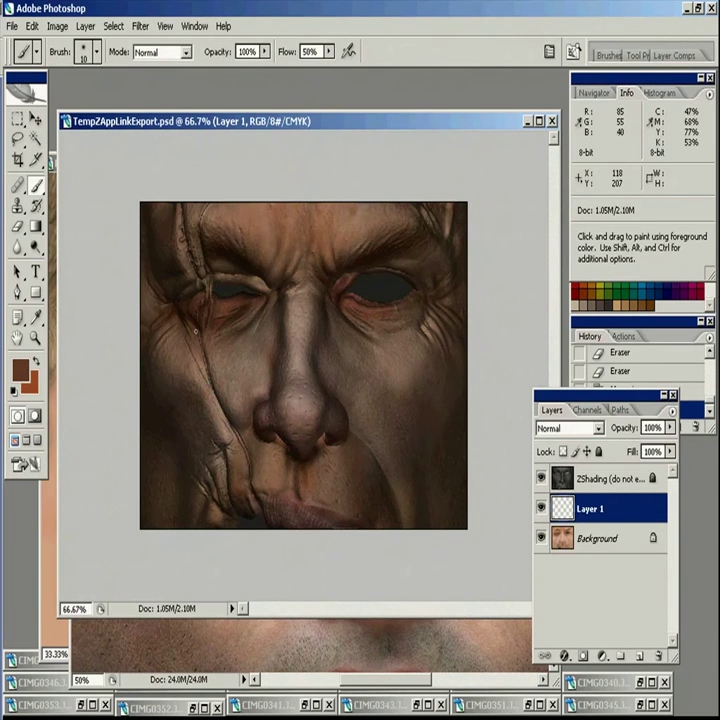
Step: Paint dark brown strokes on Layer 1 along the scar creases from the damaged eye down to the mouth
click(195, 333)
click(197, 343)
click(200, 353)
click(203, 363)
drag(220, 389, 221, 406)
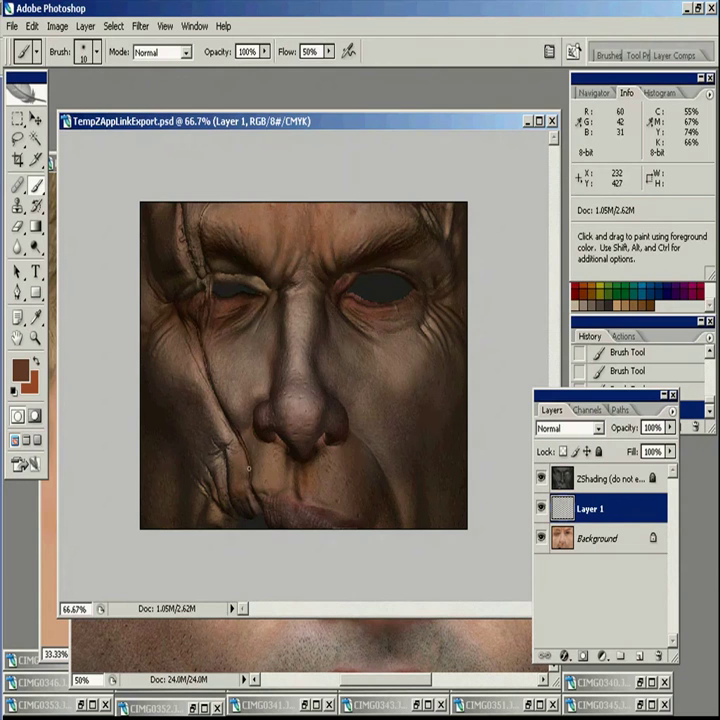
drag(253, 495, 218, 422)
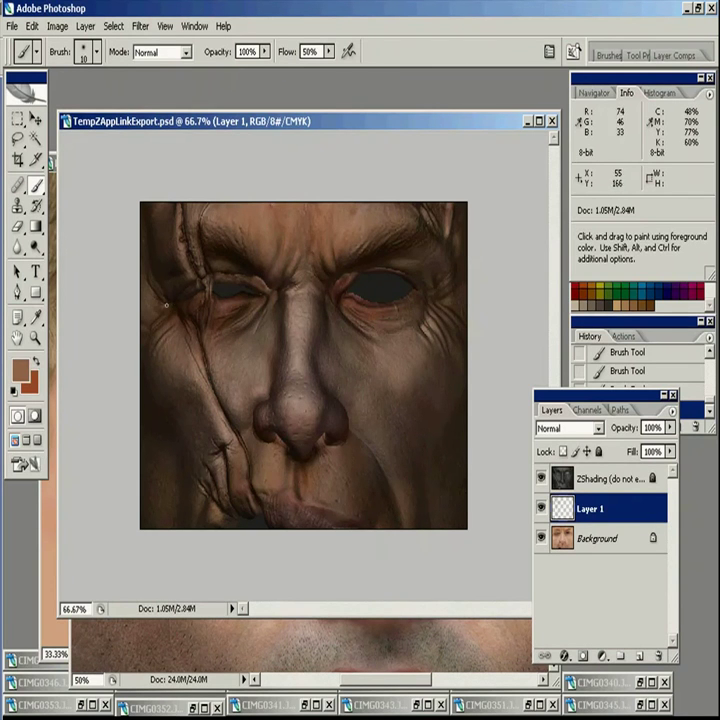
alt+click(188, 295)
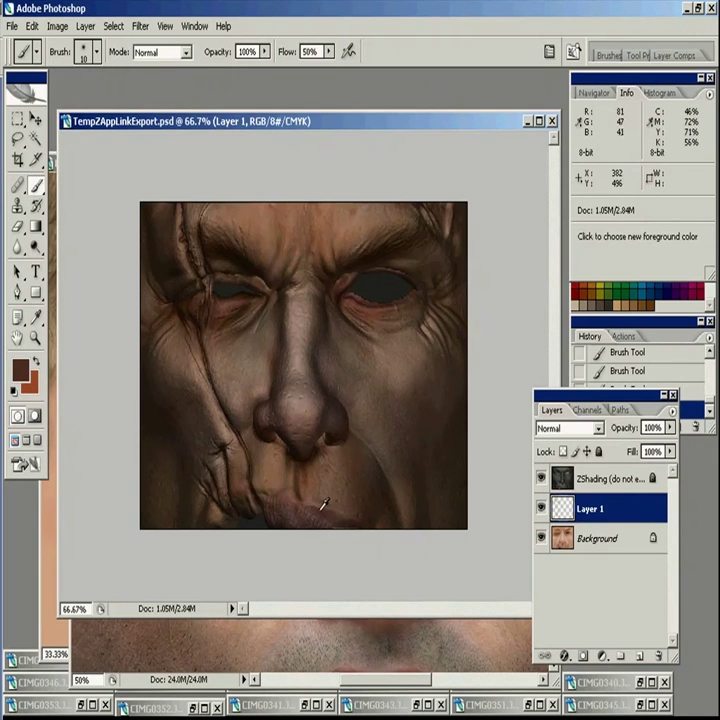
Step: Compare the painted creases with and without the ZShading layer, leaving it hidden
click(541, 478)
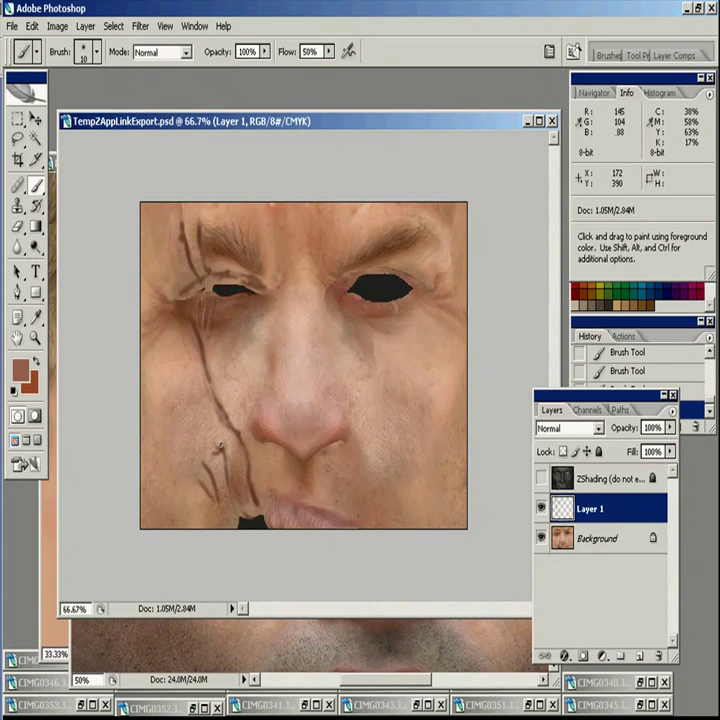
click(542, 478)
click(542, 478)
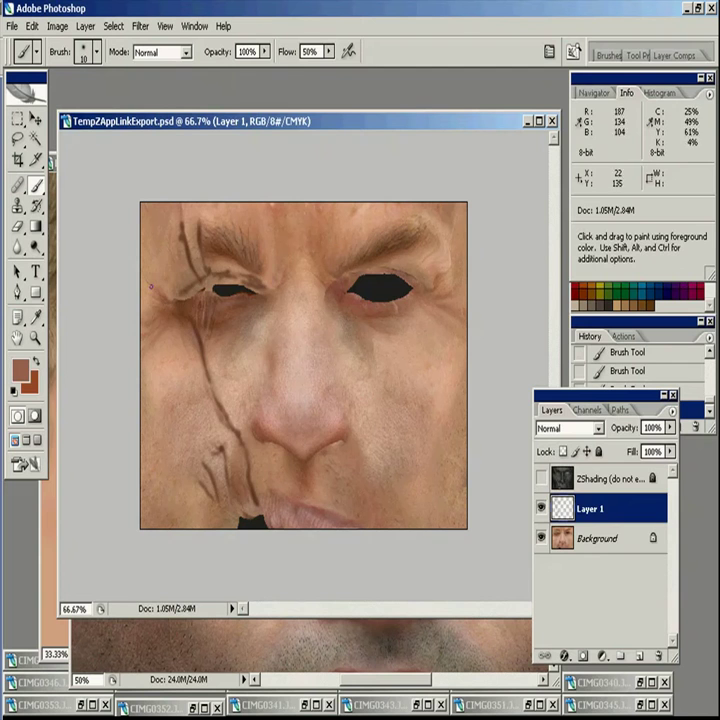
Step: Select the shape of Layer 1's painted strokes, copy that area from the Background and paste it above Layer 1
ctrl+click(563, 510)
click(566, 538)
key(ctrl+c)
click(583, 505)
key(ctrl+v)
Step: Try different blend modes on Layer 2, including Overlay and Linear Burn, and return it to Normal
click(568, 428)
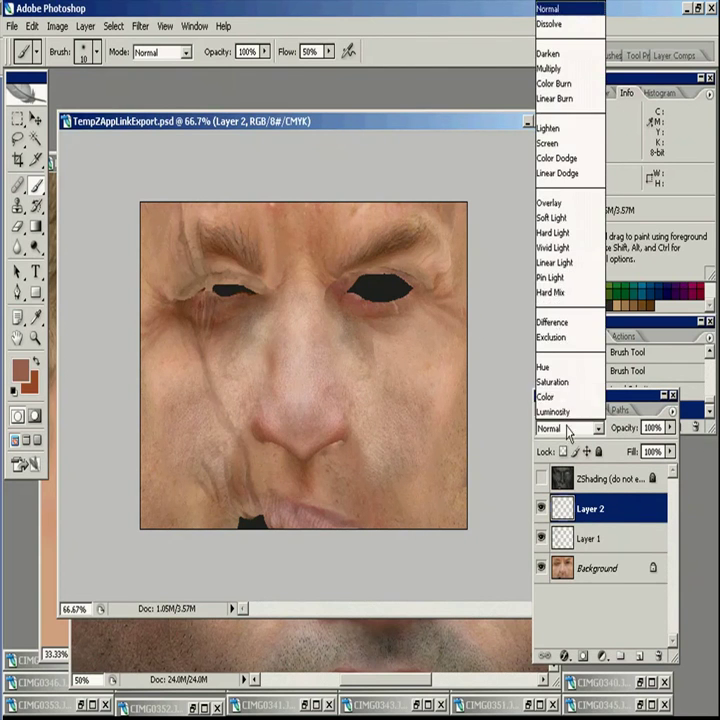
click(545, 203)
key(Up)
key(Up)
key(Up)
key(Up)
key(Up)
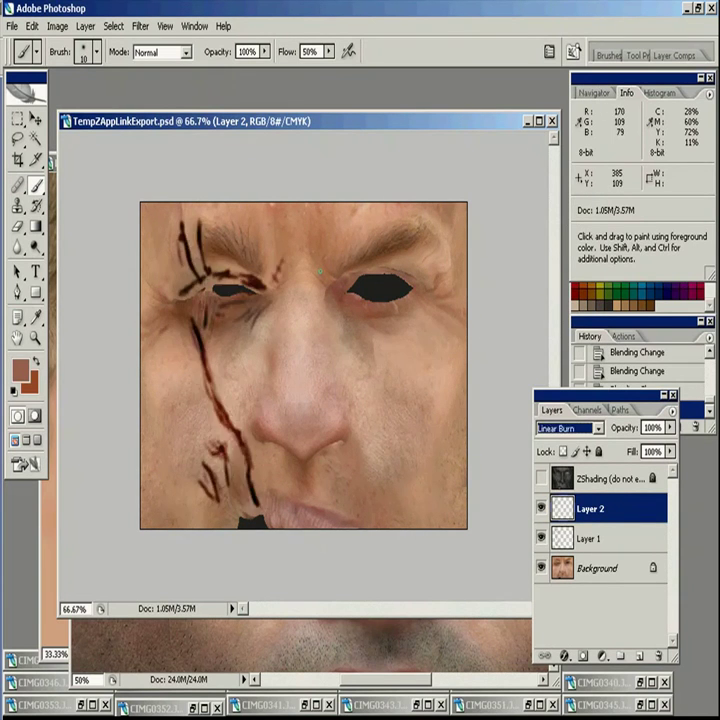
key(Up)
key(Up)
key(Up)
key(Up)
key(Up)
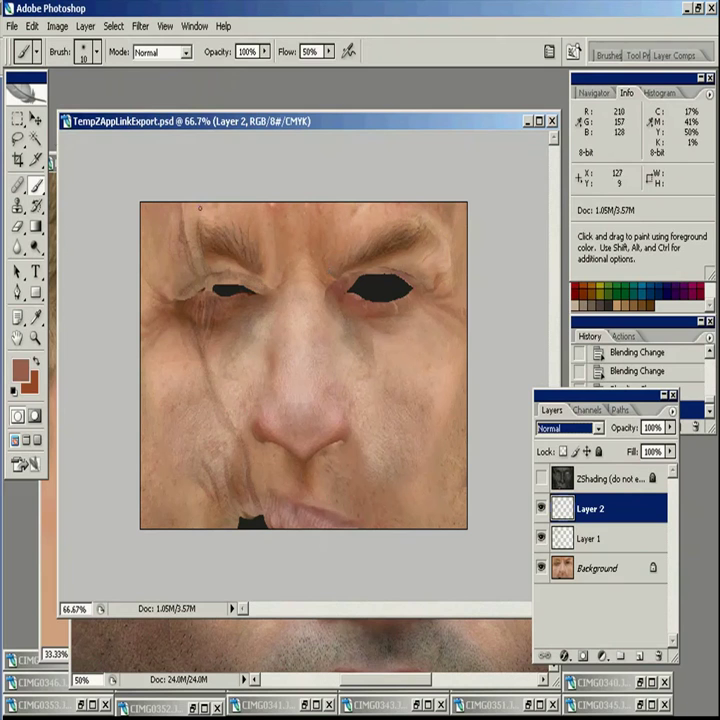
Step: Try Layer 2 at 50% opacity and restore it to 100%
key(v)
key(5)
key(0)
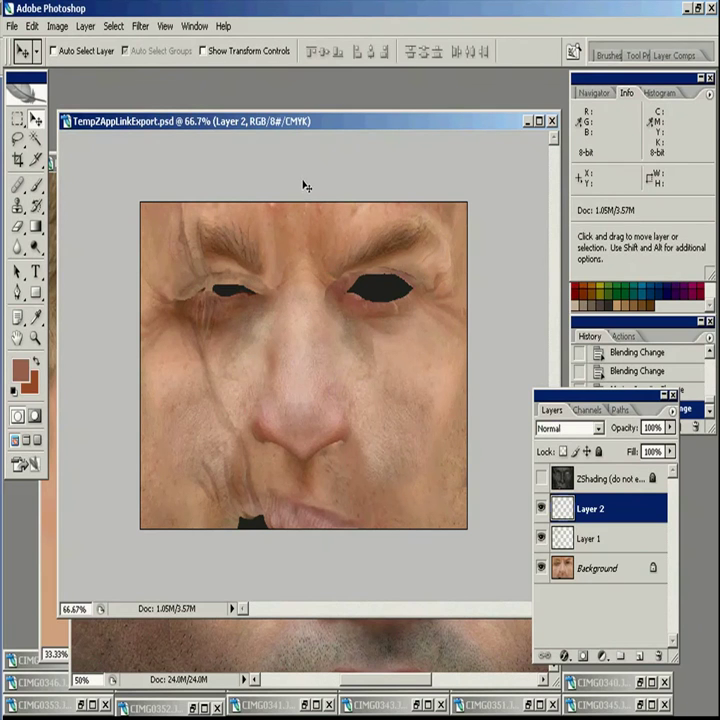
Step: Adjust Layer 2 with Hue/Saturation, setting the hue to -4 and lowering the saturation
key(ctrl+u)
drag(508, 578, 510, 578)
mouse_move(507, 477)
mouse_down()
mouse_move(492, 474)
mouse_move(528, 473)
mouse_move(437, 476)
mouse_move(503, 472)
mouse_up()
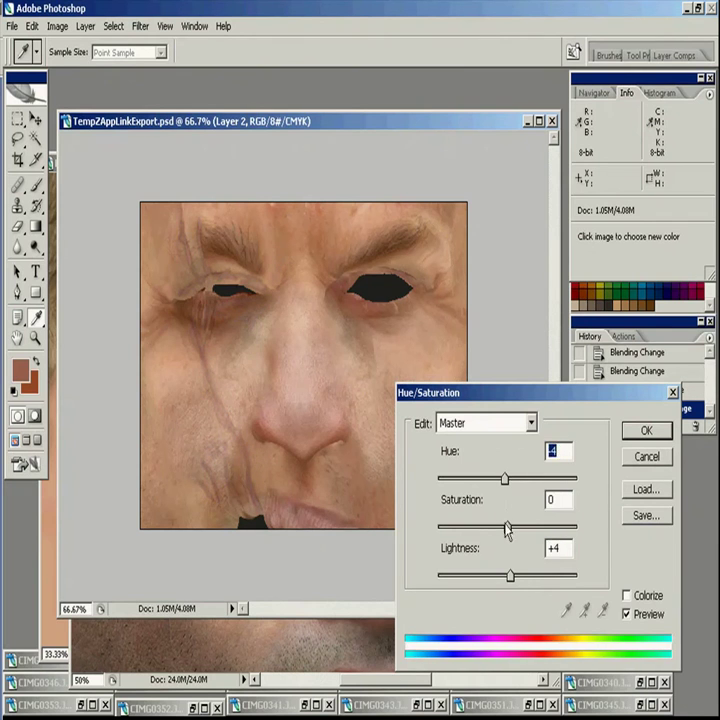
drag(508, 527, 499, 528)
drag(510, 576, 506, 578)
click(642, 427)
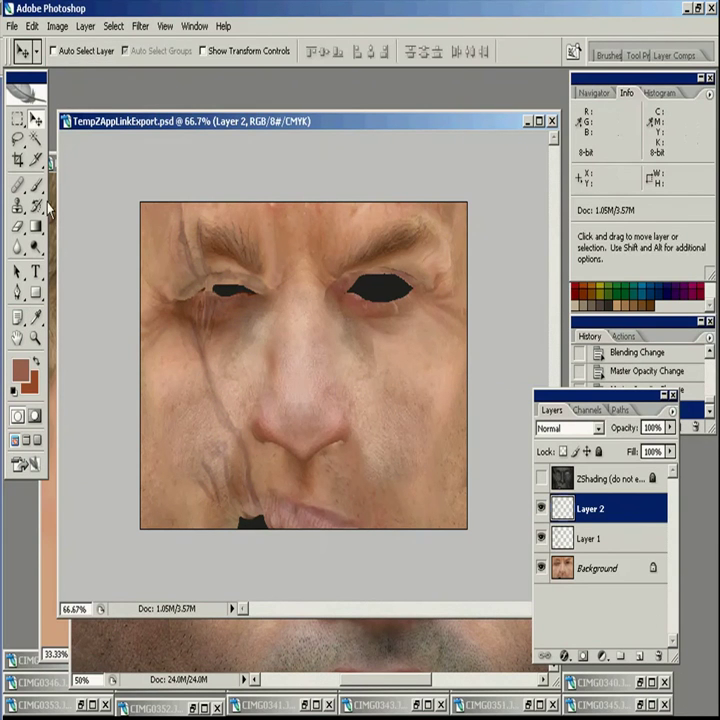
Step: Add an empty layer above Layer 2, keeping the ZShading layer hidden
click(38, 187)
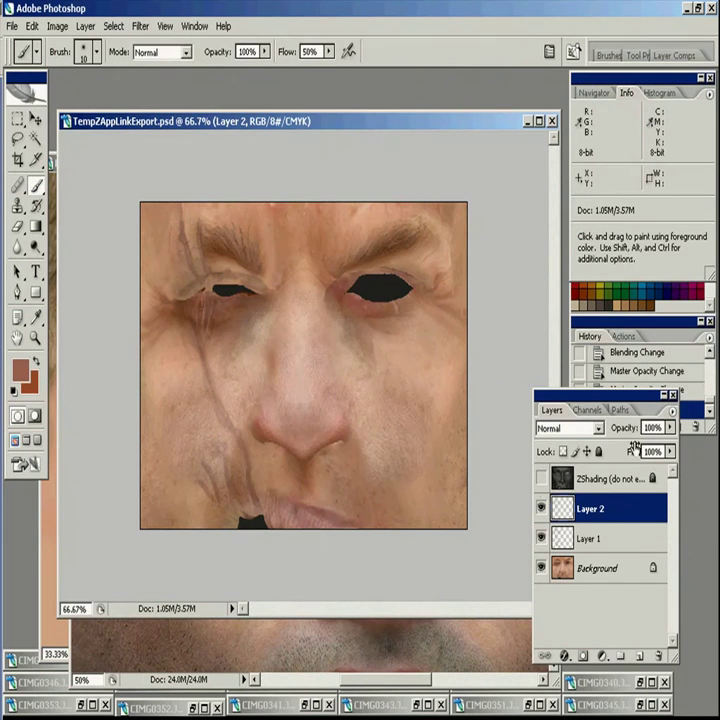
click(541, 478)
click(638, 656)
click(541, 481)
Step: Merge Layers 1, 2 and 3 with the Background
key(z)
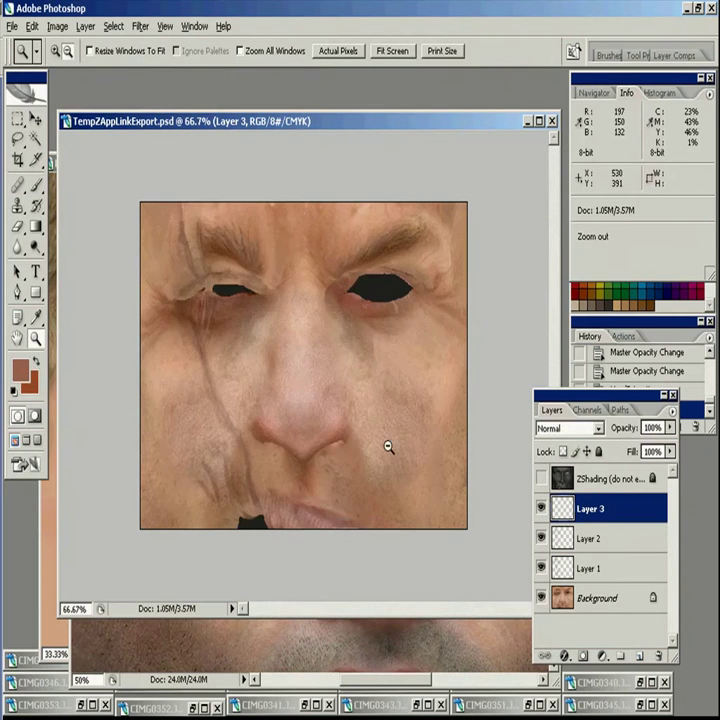
alt+click(388, 447)
shift+click(602, 598)
mouse_move(541, 568)
mouse_down()
mouse_move(541, 515)
mouse_move(541, 566)
mouse_up()
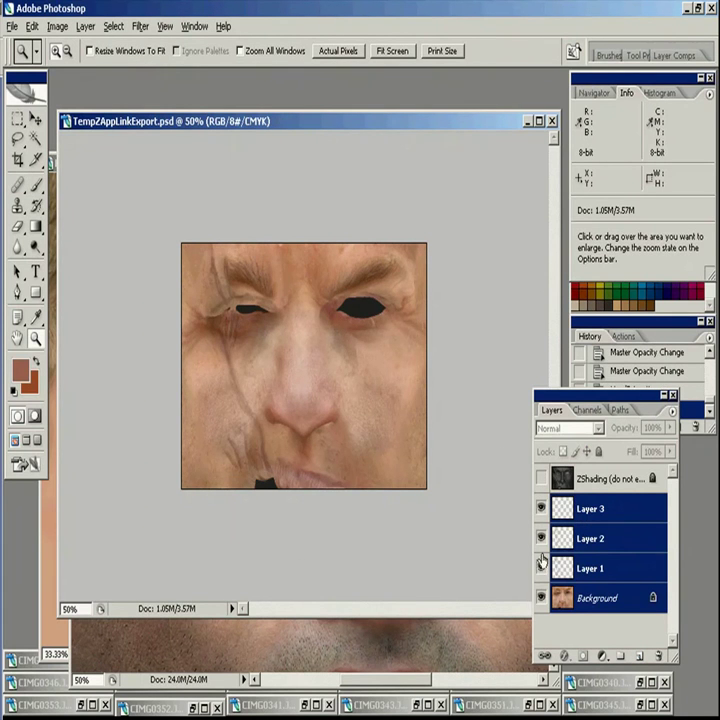
key(ctrl+e)
Step: Show the ZShading layer and paint fine dark brown creases along the scar below the damaged eye with a 4 px brush
drag(193, 257, 347, 375)
key(b)
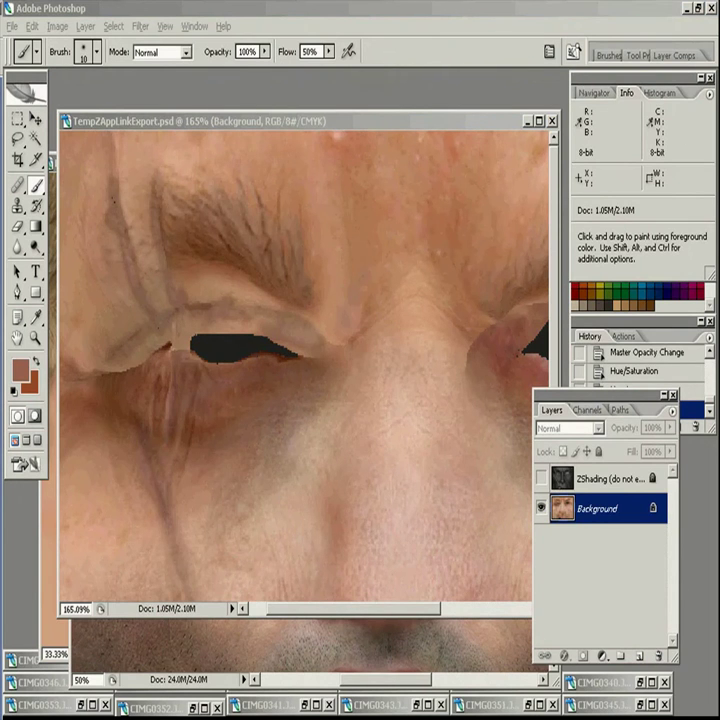
click(412, 397)
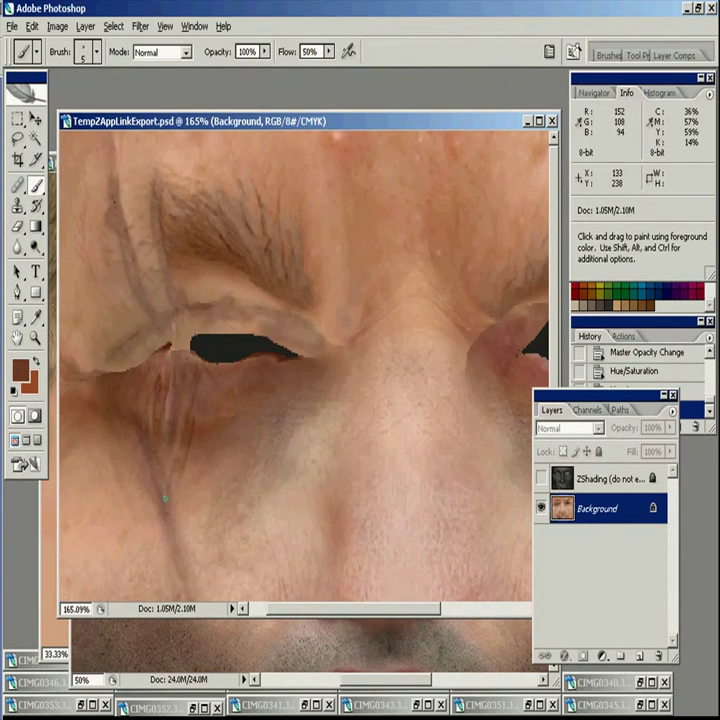
key(bracketleft)
click(540, 477)
mouse_move(177, 532)
mouse_down()
mouse_move(151, 455)
mouse_move(185, 450)
mouse_up()
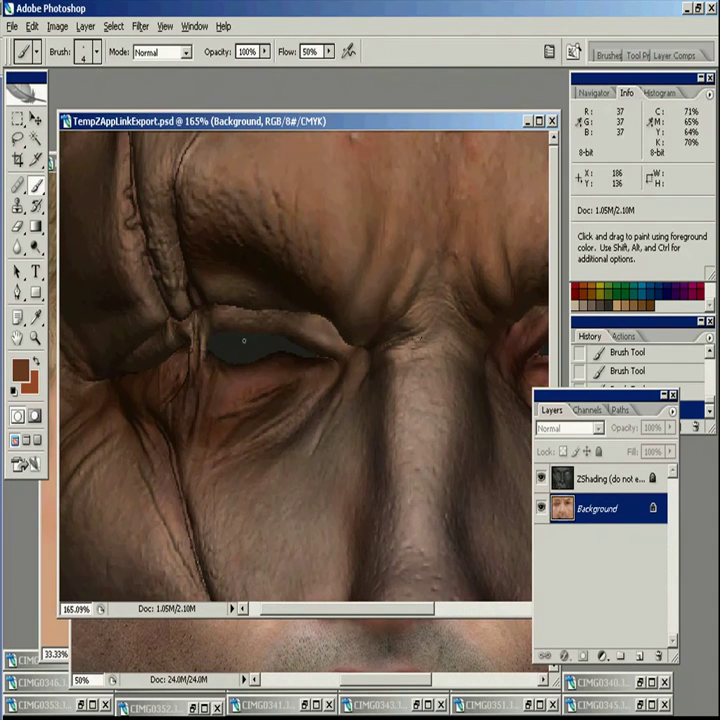
Step: Sample a darker brown and paint thin crease lines from the inner eye corner along the cheek scar to the mouth
alt+click(315, 414)
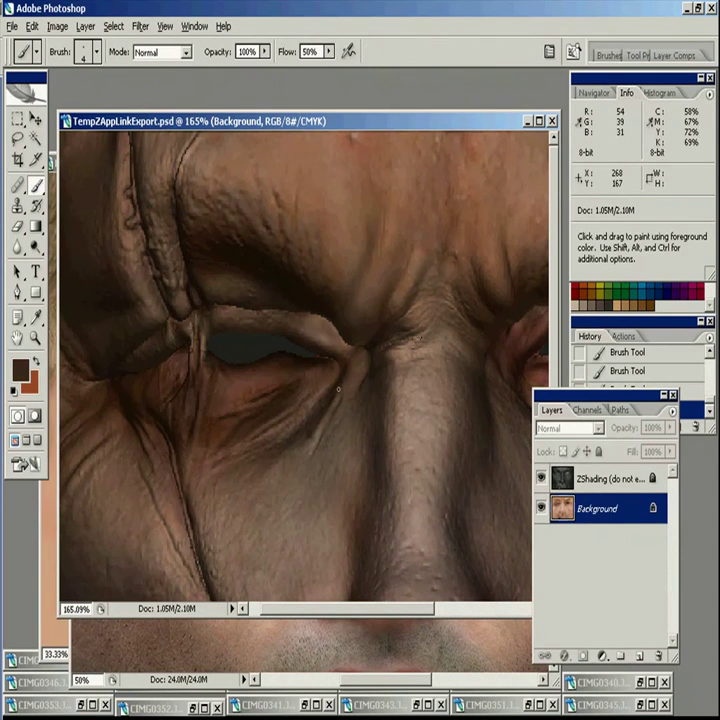
scroll(258, 394, down, 5)
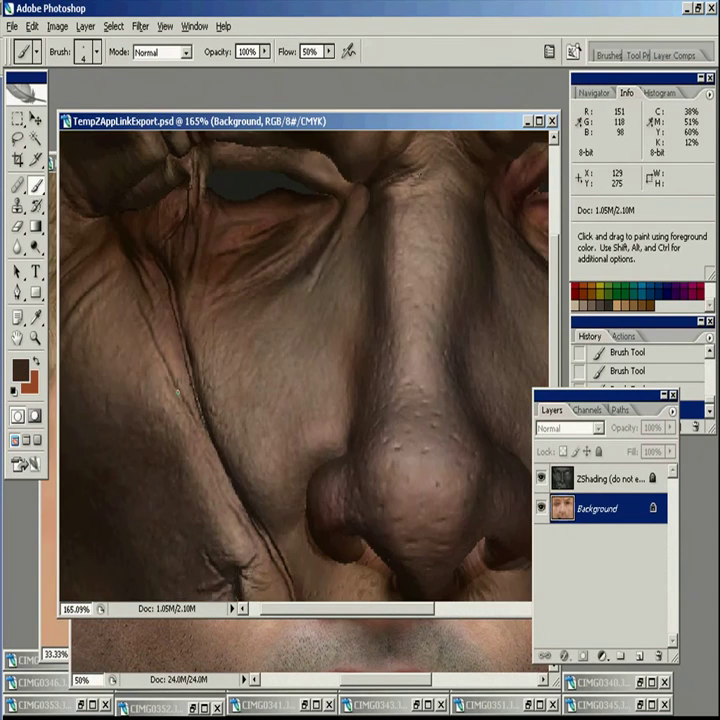
drag(250, 532, 220, 530)
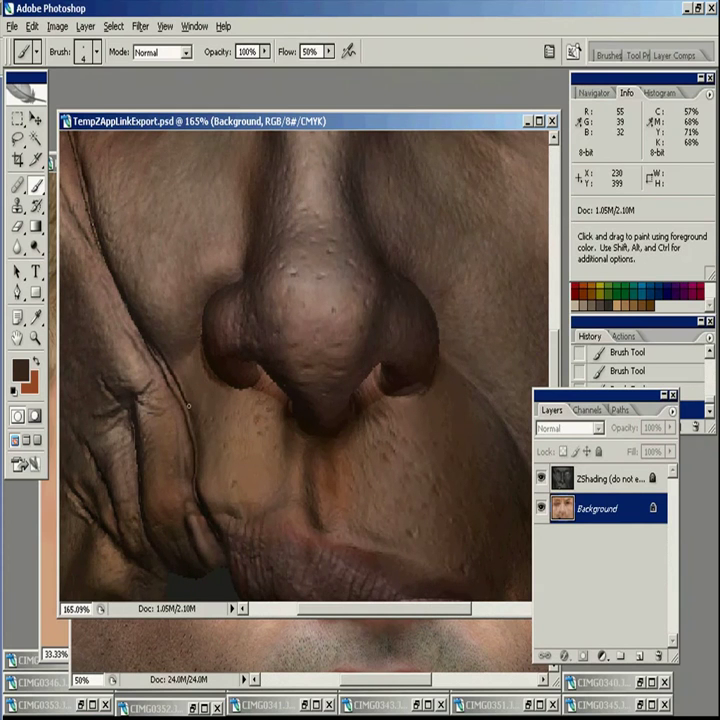
drag(313, 252, 237, 310)
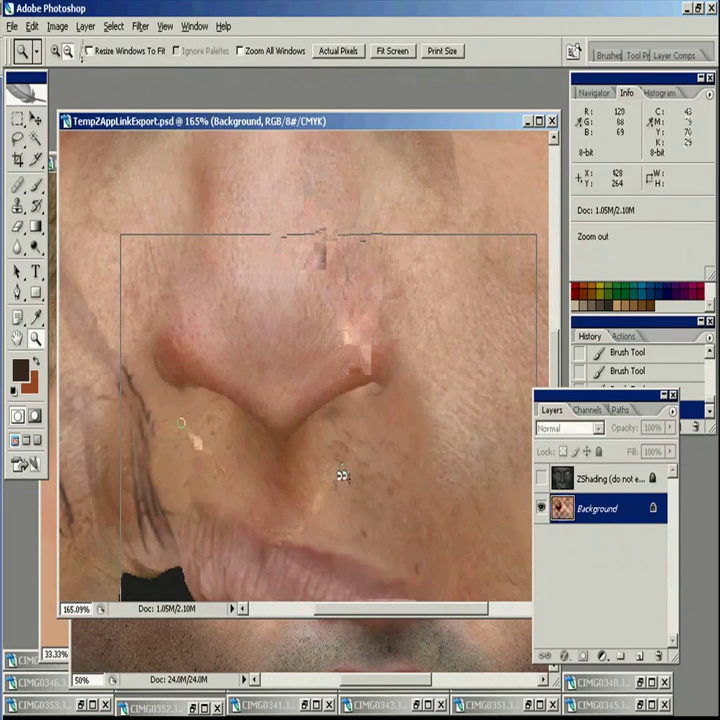
key(e)
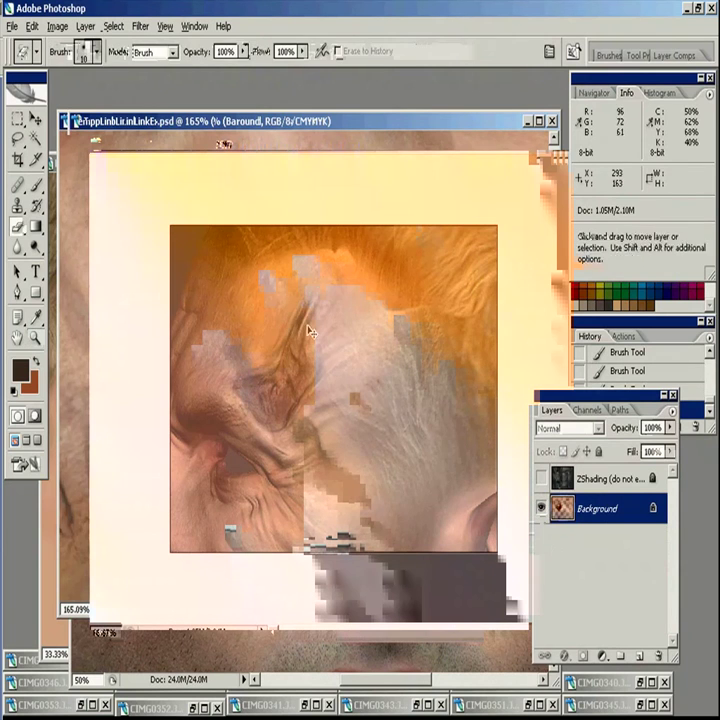
Step: Sample a dark reddish brown, set the brush to Multiply mode and darken the edges and folds of the forehead wound
key(b)
alt+click(289, 388)
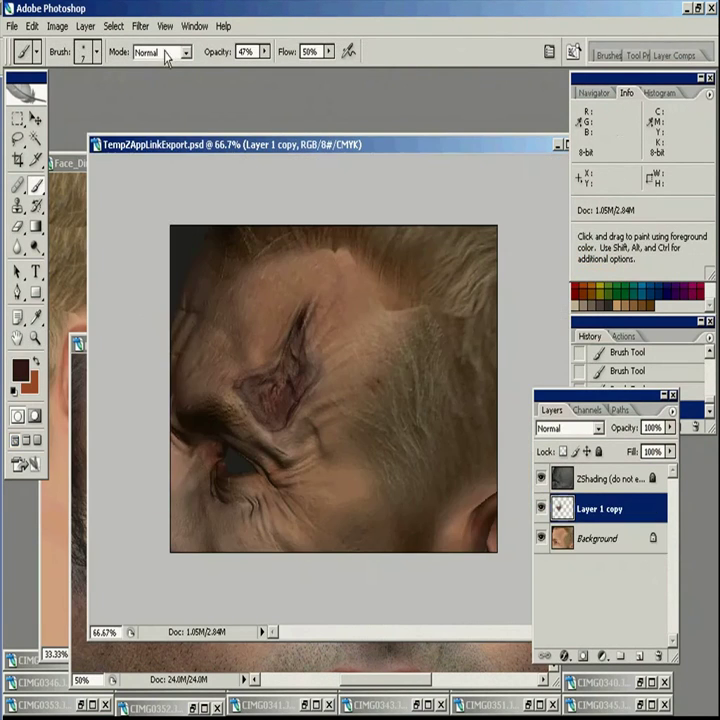
click(160, 52)
click(150, 135)
drag(257, 383, 255, 417)
drag(297, 392, 297, 350)
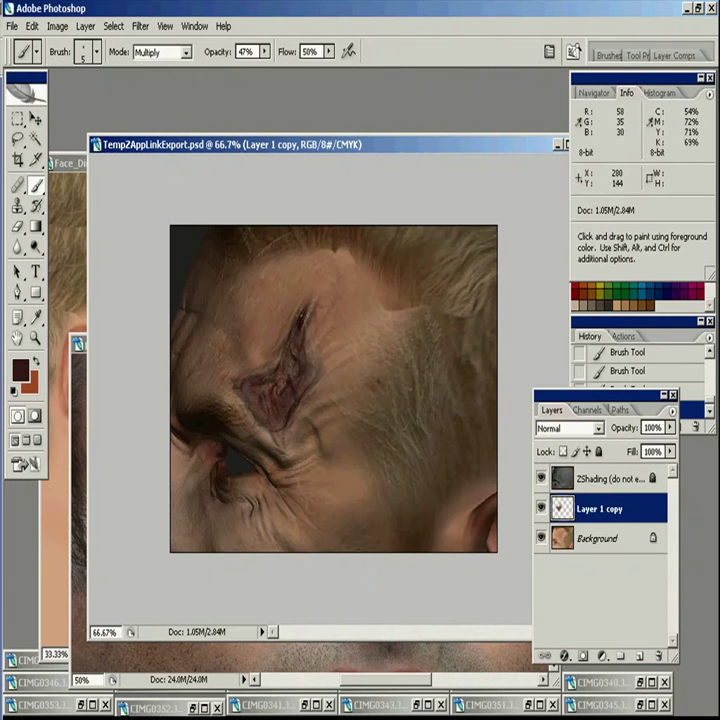
Step: Hide the ZShading layer and set the opacity of Layer 1 copy to 80%
click(541, 478)
key(v)
key(8)
key(0)
Step: Copy the Background skin within the wound's outline, paste it above in Color mode at 50% opacity, and merge the visible layers
ctrl+click(562, 509)
click(561, 537)
key(ctrl+c)
click(570, 509)
key(ctrl+v)
click(562, 429)
click(562, 398)
key(5)
key(ctrl+shift+e)
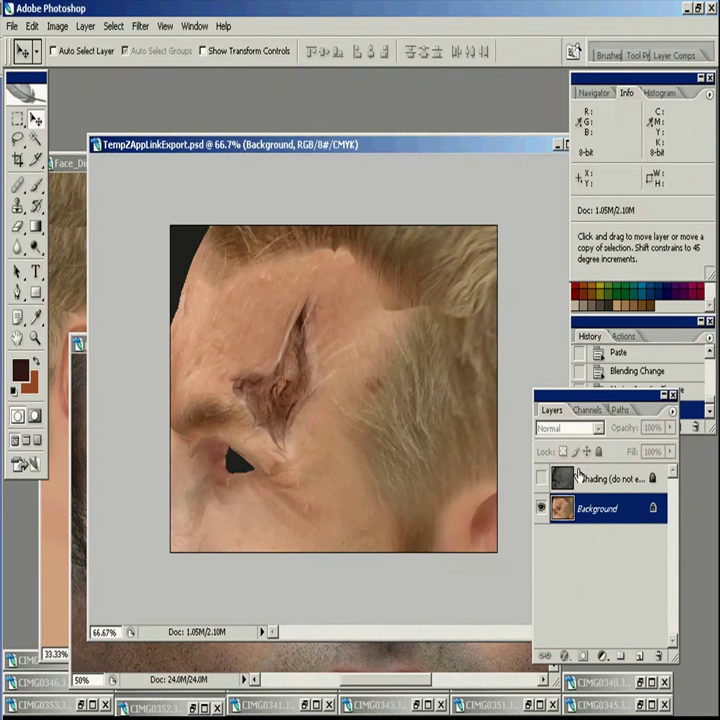
Step: Show the ZShading layer, switch to ZBrush to accept the changes, and pick up the view in Projection Master
click(541, 479)
key(alt+Tab)
click(387, 38)
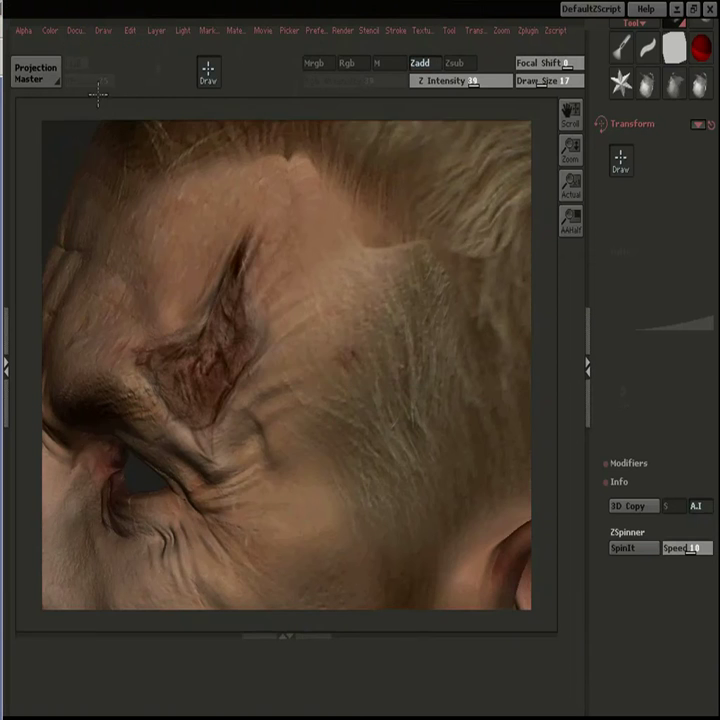
click(37, 73)
click(290, 400)
Step: Lasso the forehead wound texture in Photoshop, and send a view of the scarred cheek from ZBrush through Projection Master and ZAppLink
drag(542, 249, 510, 330)
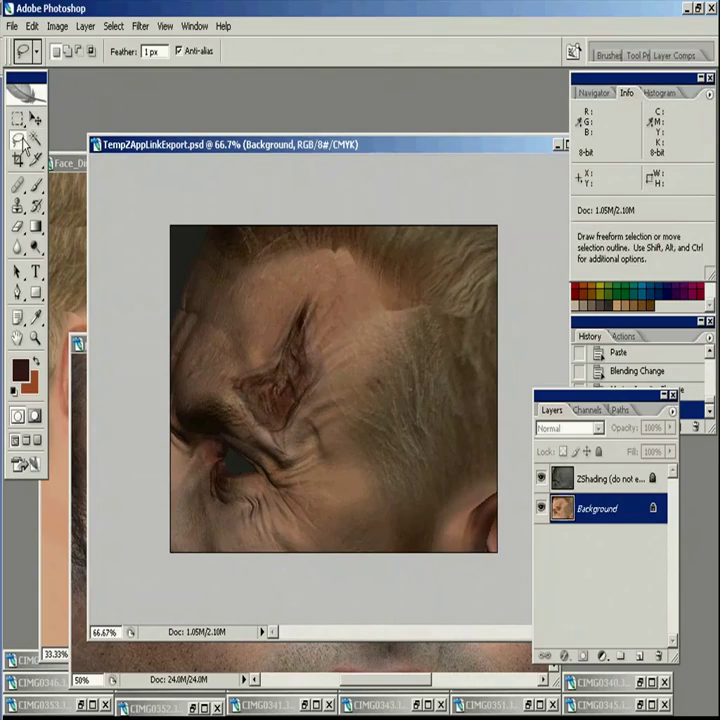
drag(302, 309, 245, 390)
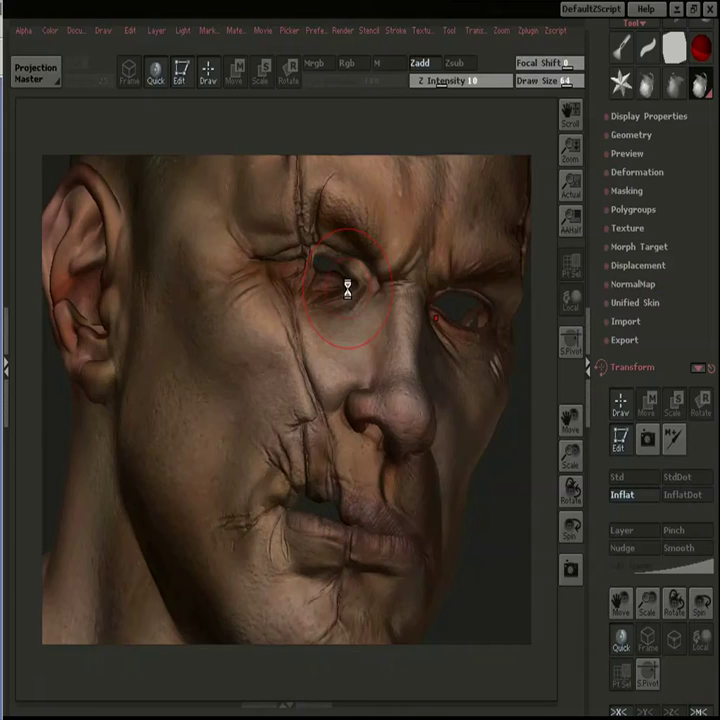
click(37, 73)
click(273, 556)
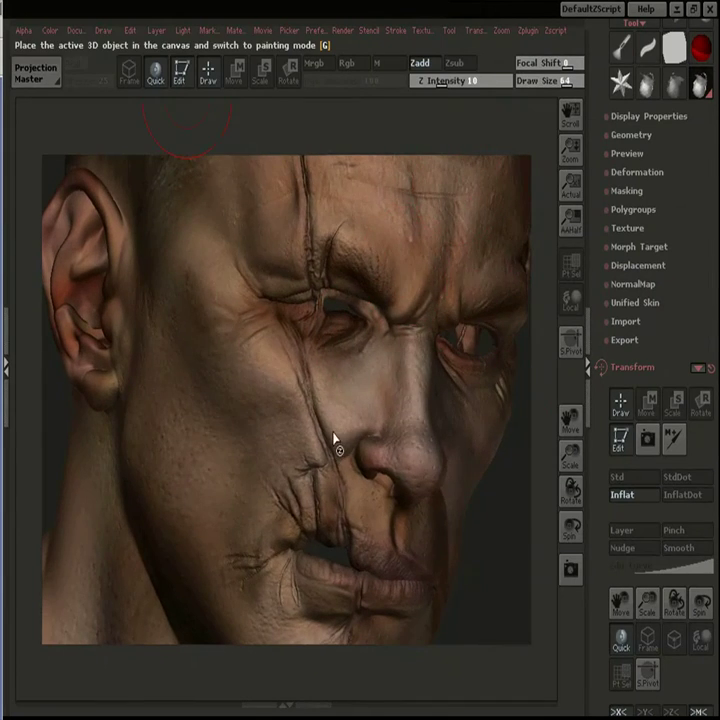
click(76, 30)
click(110, 102)
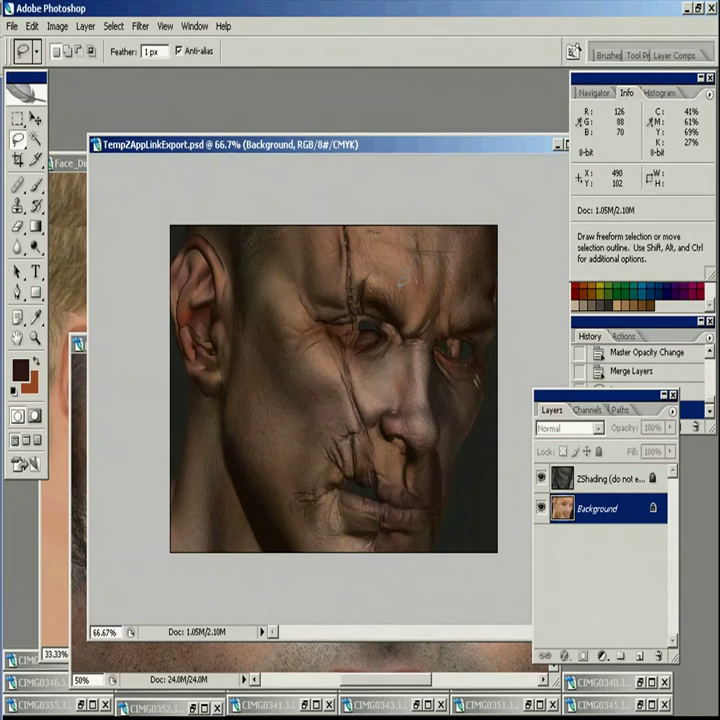
Step: Paste the wound texture over the cheek scar above the mouth corner and rotate it -13°
key(ctrl+v)
key(v)
drag(345, 392, 366, 434)
key(ctrl+t)
drag(427, 463, 426, 455)
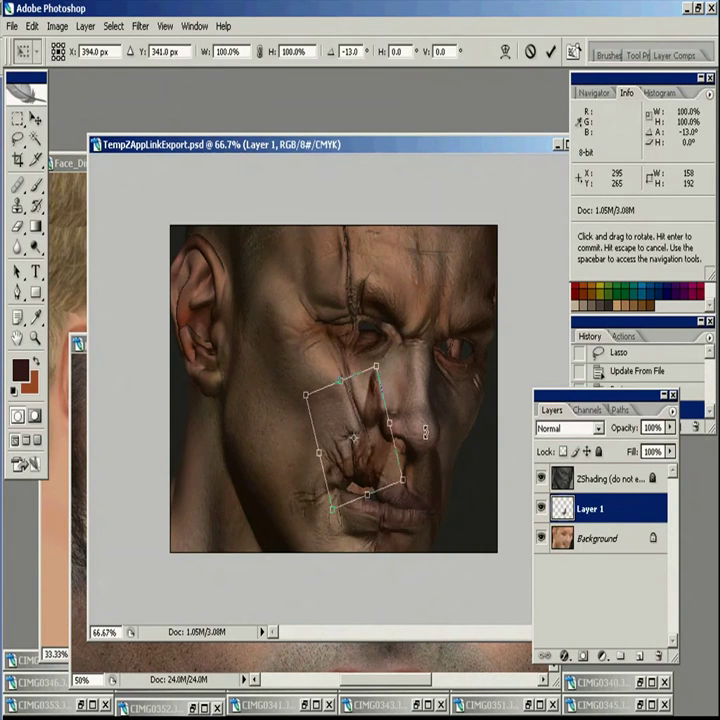
key(Return)
ctrl+drag(278, 350, 470, 540)
drag(345, 434, 357, 431)
Step: Erase the pasted wound's excess along the cheek scar with a 10 px eraser
key(e)
drag(302, 340, 324, 374)
drag(306, 310, 318, 360)
drag(304, 300, 325, 375)
drag(325, 370, 310, 300)
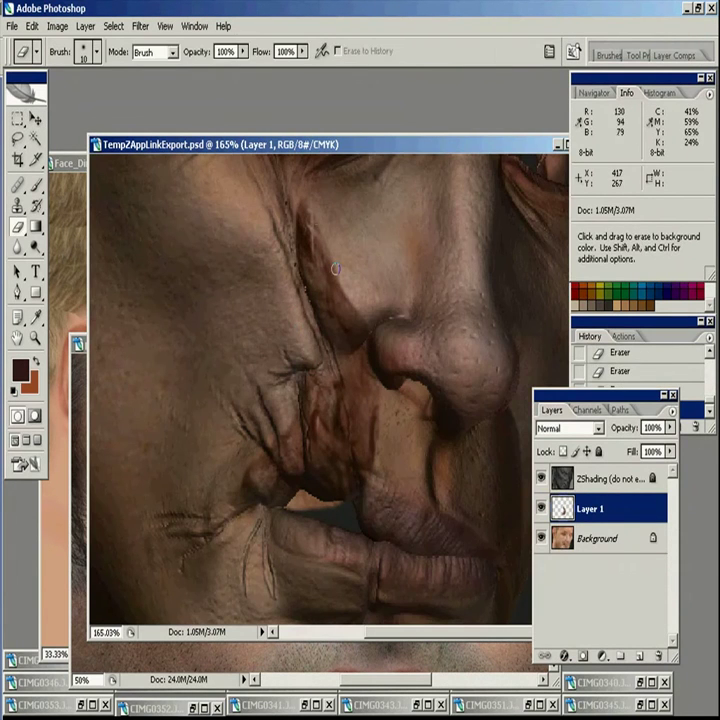
Step: Lasso the upper strip of the wound patch, then move and rotate it to follow the cheek scar
key(l)
drag(336, 231, 319, 181)
key(v)
drag(334, 300, 323, 311)
key(ctrl+t)
drag(366, 283, 337, 284)
drag(360, 322, 365, 313)
key(Return)
key(ctrl+d)
Step: Erase the patch's remaining excess beside the nose, along the upper lip and around the mouth corner
key(e)
drag(346, 356, 338, 373)
key(r)
click(541, 479)
key(z)
key(ctrl+minus)
key(ctrl+minus)
click(541, 479)
drag(312, 395, 395, 515)
key(e)
mouse_move(372, 340)
mouse_down()
mouse_move(405, 400)
mouse_move(375, 382)
mouse_up()
drag(386, 452, 325, 519)
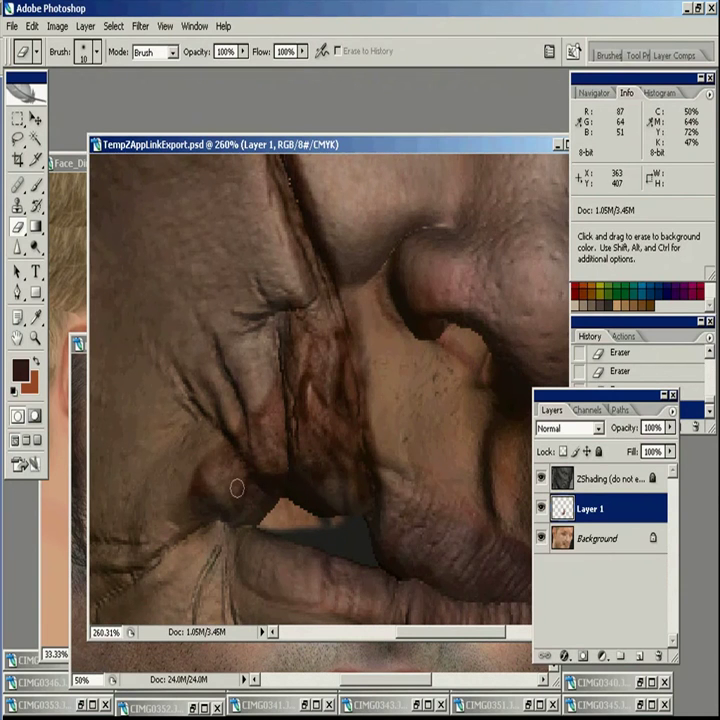
drag(203, 468, 217, 450)
drag(317, 375, 323, 387)
Step: Compare blending modes for the wound patch on Layer 1 and set it to Darken
key(z)
alt+click(379, 425)
click(37, 248)
click(567, 430)
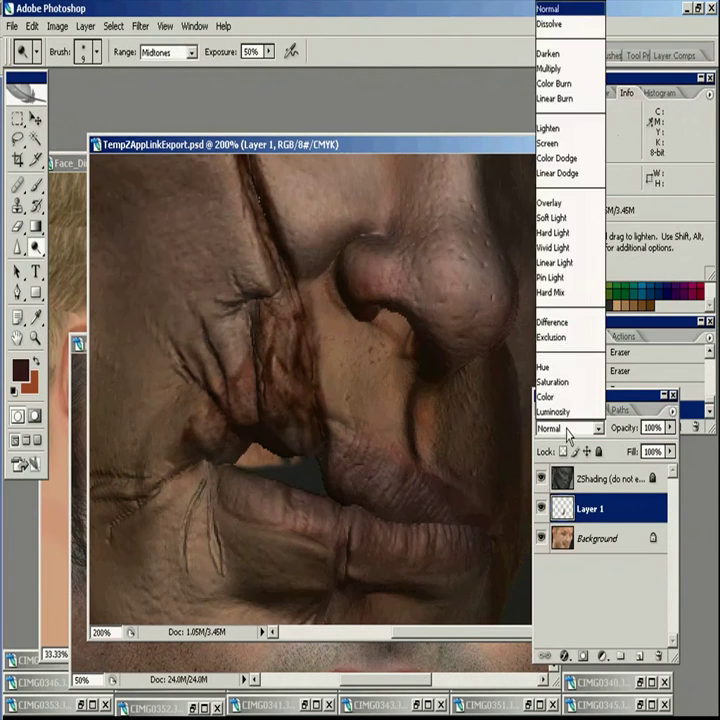
click(582, 397)
key(Up)
key(Up)
key(Up)
key(Up)
key(Up)
key(Up)
key(Up)
key(Up)
key(Up)
key(Up)
key(Up)
key(Up)
key(Up)
key(Up)
key(Up)
key(Up)
key(Up)
key(Up)
key(Up)
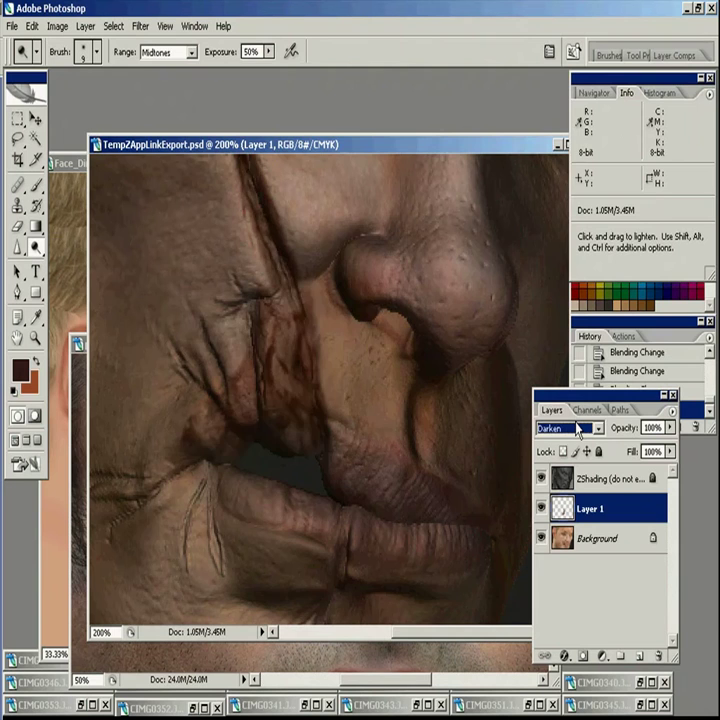
Step: Sample a dark brown and paint thin creases along the cheek scar between the eye and nose with a 3 px brush
click(541, 479)
ctrl+alt+click(452, 484)
ctrl+alt+click(452, 484)
click(541, 480)
mouse_move(451, 474)
ctrl+mouse_down()
mouse_move(277, 304)
mouse_move(262, 362)
ctrl+mouse_up()
click(18, 206)
click(37, 187)
drag(268, 261, 276, 272)
alt+drag(276, 272, 250, 244)
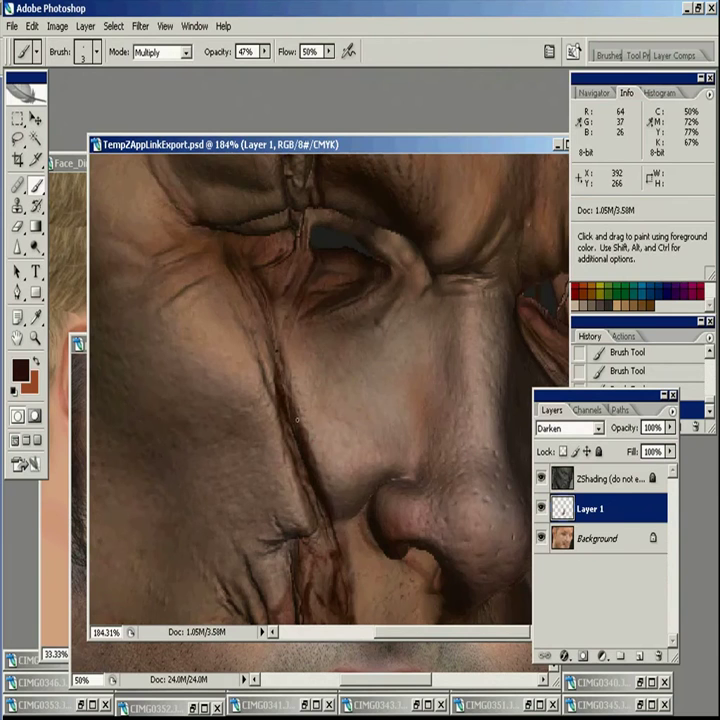
drag(340, 529, 322, 419)
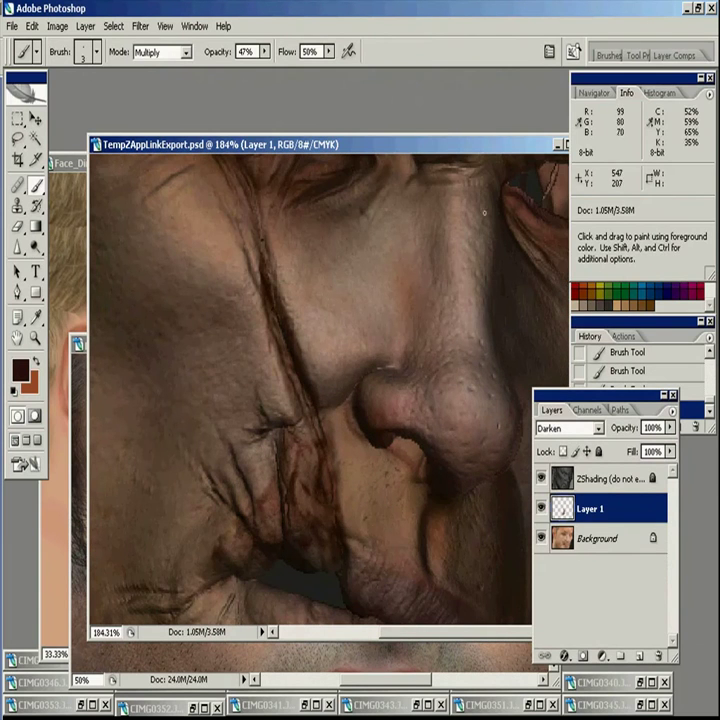
Step: Add a new layer in Screen mode and dab sampled lighter brown highlights beside the creases at the mouth corner
key(ctrl+shift+alt+n)
click(567, 428)
click(555, 141)
alt+click(220, 461)
click(218, 461)
click(196, 461)
drag(267, 432, 258, 333)
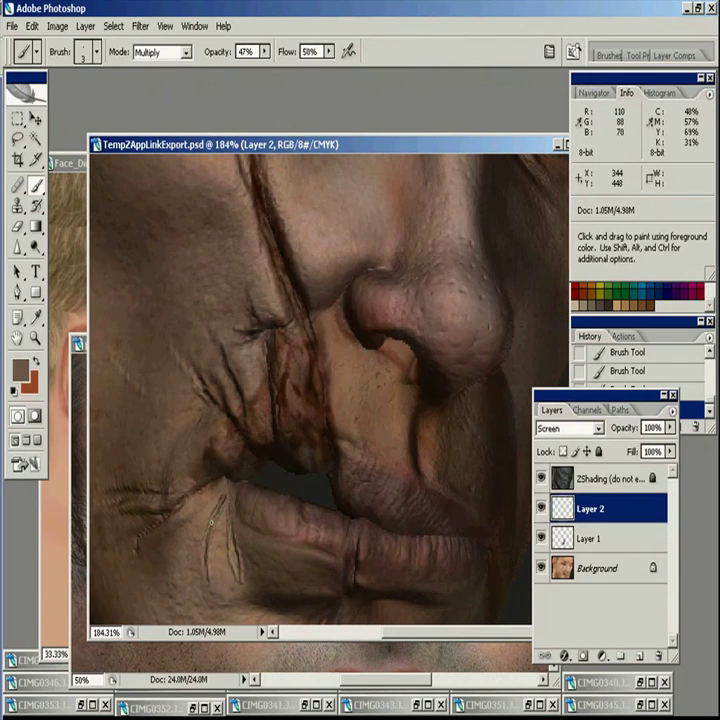
click(540, 478)
click(540, 478)
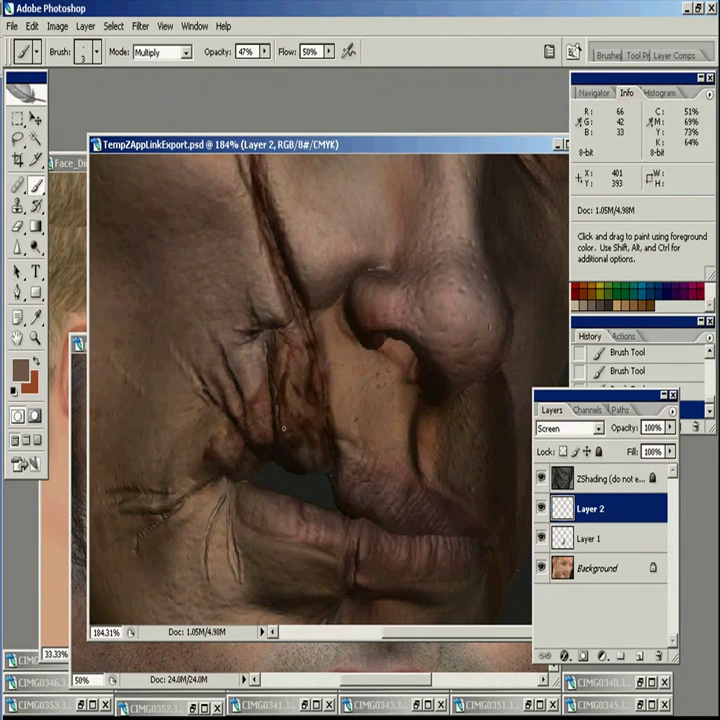
scroll(294, 291, up, 5)
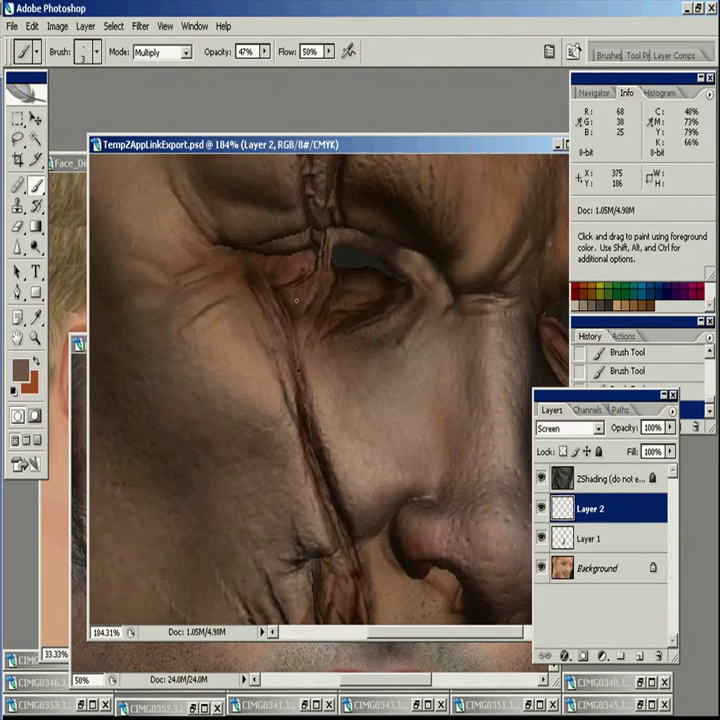
Step: Lasso a strip of the cheek scar on Layer 1 and duplicate it onto the scar above the eye
key(l)
click(590, 538)
mouse_move(292, 548)
mouse_down()
mouse_move(312, 620)
mouse_move(306, 363)
mouse_up()
key(ctrl+d)
key(e)
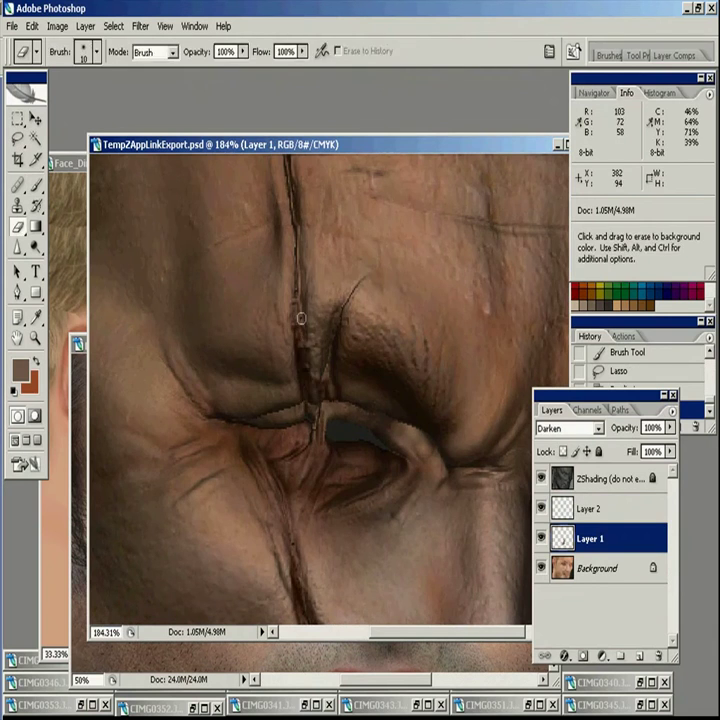
Step: Merge the scar and highlight layers into the Background with ZShading hidden, and show ZShading again
key(z)
alt+click(374, 347)
alt+click(374, 347)
click(541, 479)
click(590, 508)
key(ctrl+shift+e)
click(542, 479)
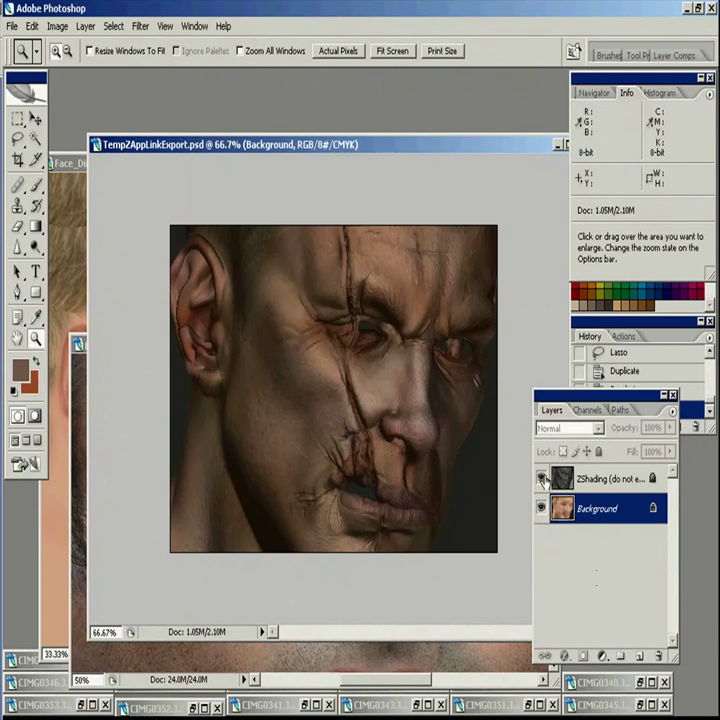
Step: Switch to ZBrush, accept the scar edits, pick them up in Projection Master and reposition the head
key(alt+Tab)
click(387, 38)
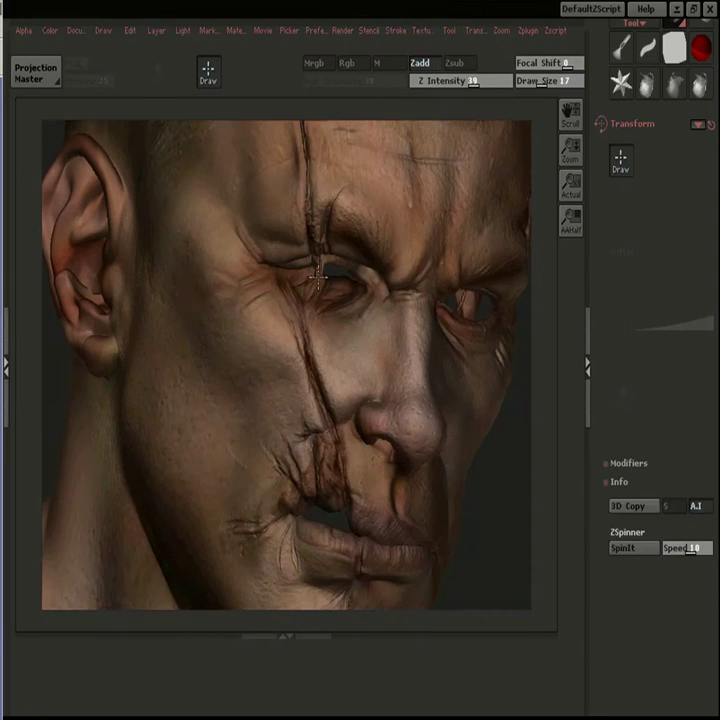
click(288, 555)
alt+drag(519, 475, 473, 475)
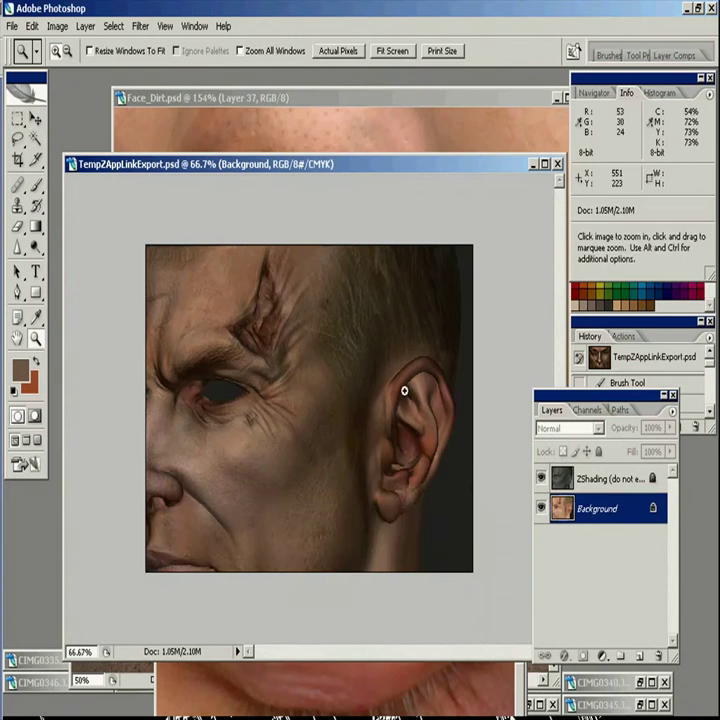
Step: Hide ZShading in the new view and bring in a wrinkled skin patch from Face_Dirt.psd beside the outer eye
click(542, 477)
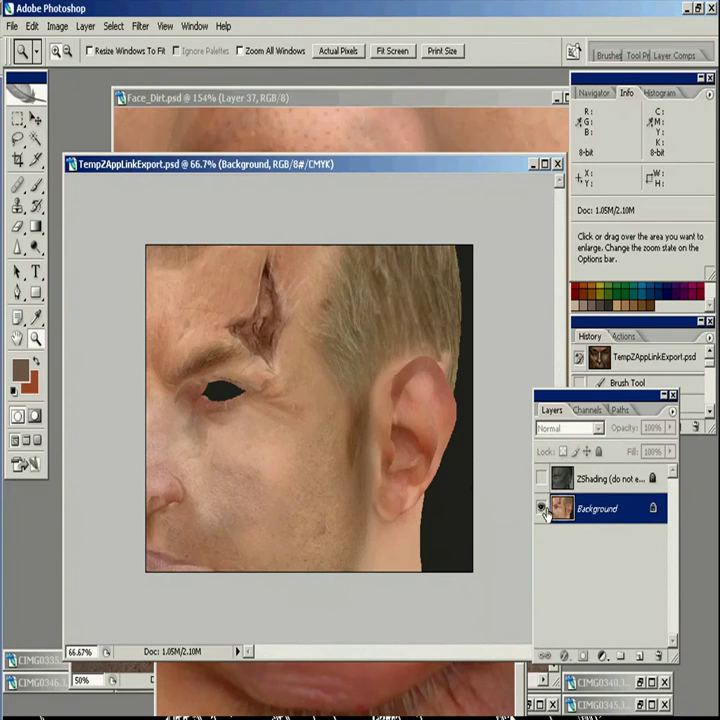
click(428, 145)
drag(380, 315, 234, 451)
click(19, 137)
mouse_move(400, 466)
mouse_down()
mouse_move(414, 478)
mouse_move(404, 472)
mouse_up()
key(z)
alt+click(380, 390)
alt+click(330, 322)
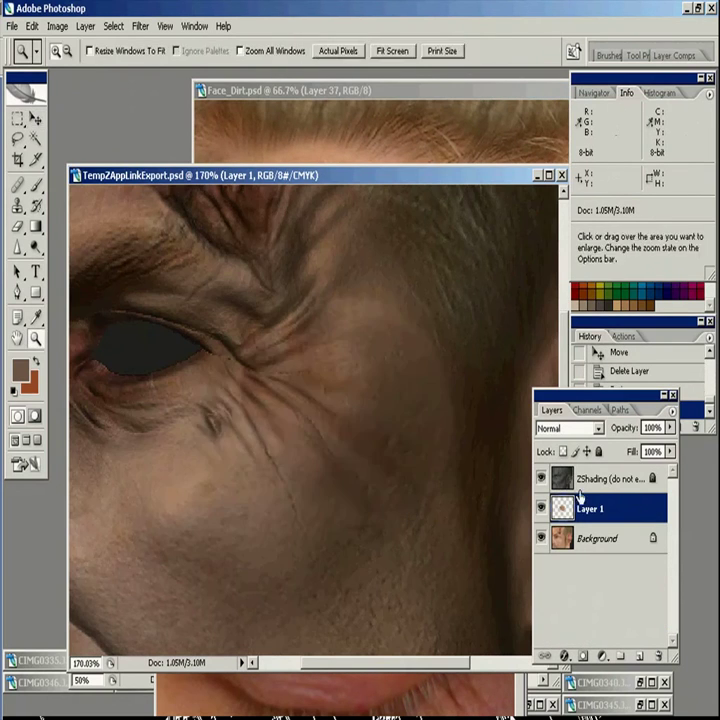
Step: Move the wrinkled skin patch onto the crow's feet below the outer eye corner and rotate it about 34.2°
key(v)
drag(330, 402, 300, 438)
key(ctrl+t)
drag(415, 421, 413, 499)
drag(338, 437, 318, 471)
drag(215, 588, 241, 539)
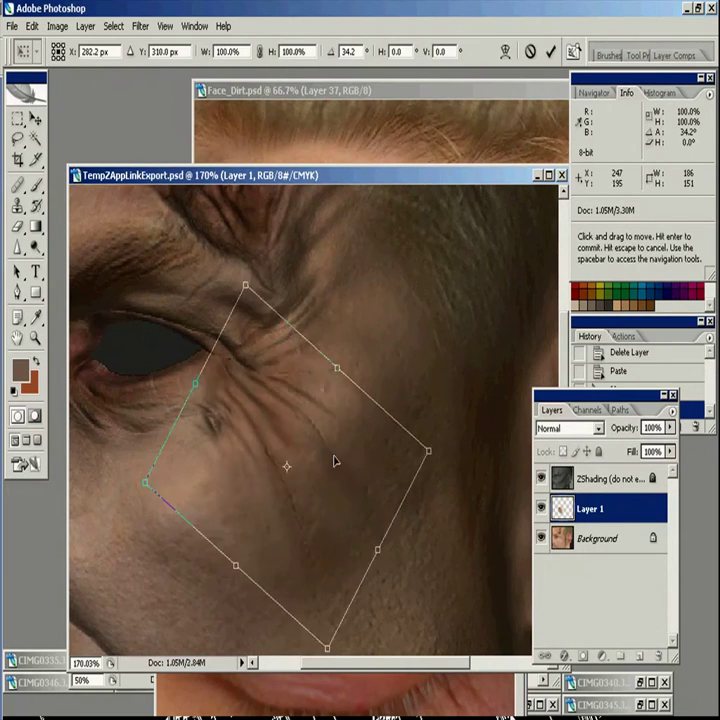
key(Return)
Step: Enlarge the eraser and blend the wrinkle patch's edge below the outer eye corner
key(e)
key(bracketright)
key(bracketright)
key(bracketright)
key(bracketright)
key(bracketright)
drag(233, 381, 289, 472)
Step: Toggle the ZShading layer and sample a reddish brown at the crow's feet for painting fine creases
click(541, 479)
key(b)
alt+click(275, 370)
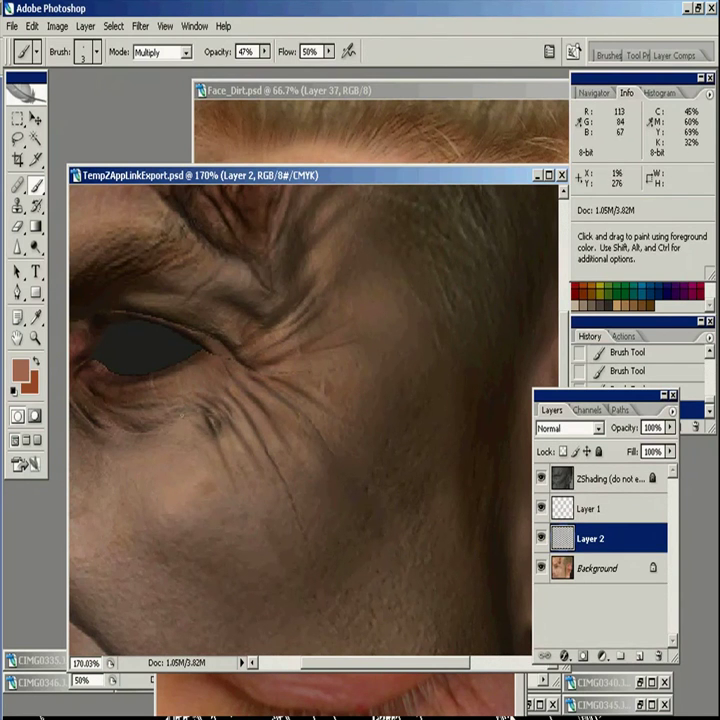
Step: Hide the ZShading layer, sample a light skin tone beside the wrinkles and add a new layer in Screen mode
click(541, 565)
click(541, 478)
alt+click(245, 401)
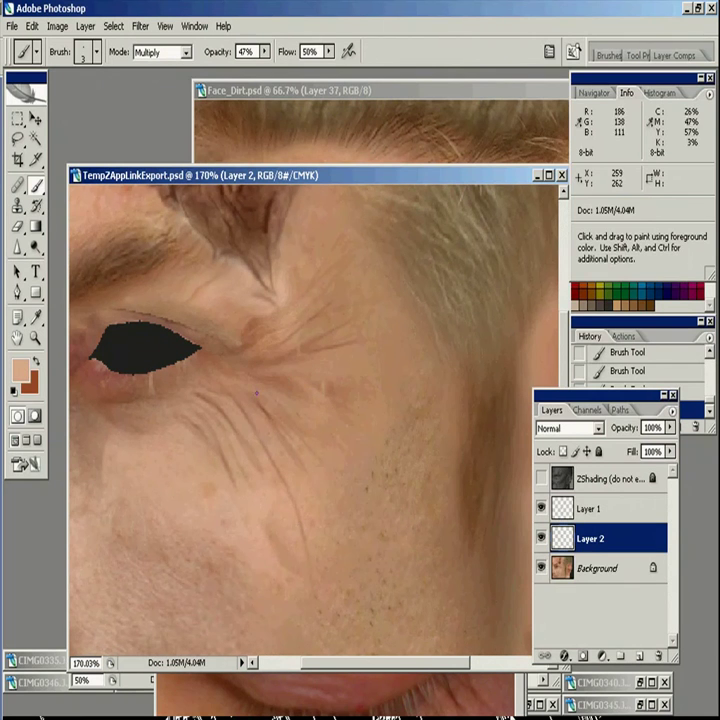
click(639, 656)
click(568, 428)
click(555, 141)
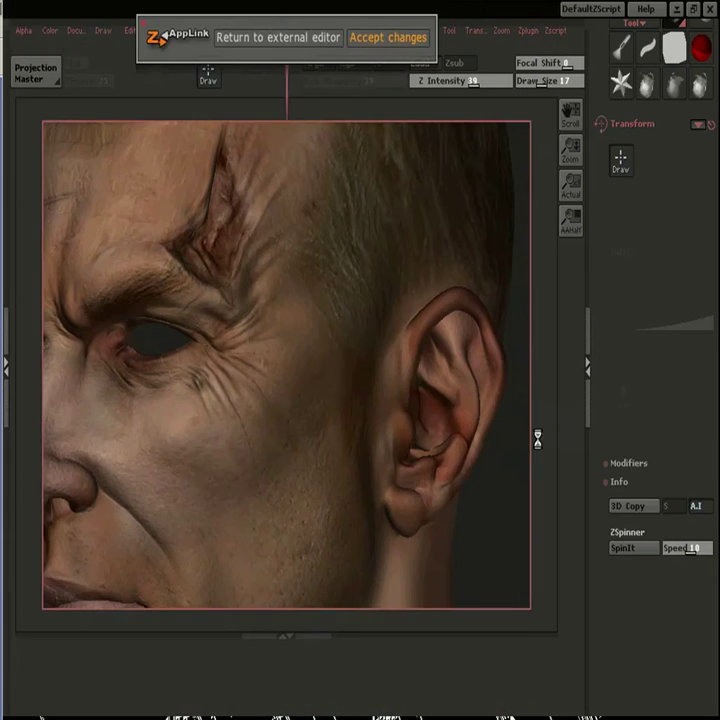
Step: Pick up the retouched eye and ear view onto the model in Projection Master with Colors and Fade
click(35, 93)
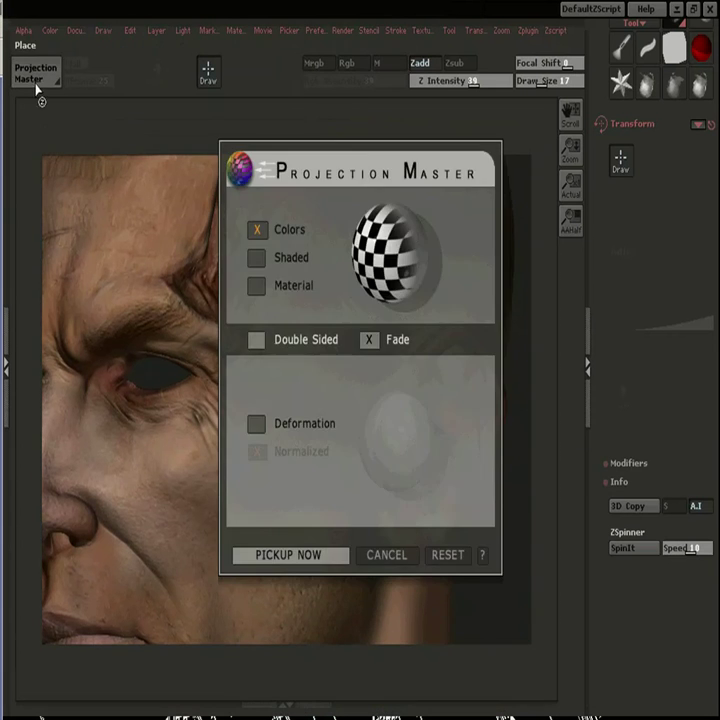
click(276, 554)
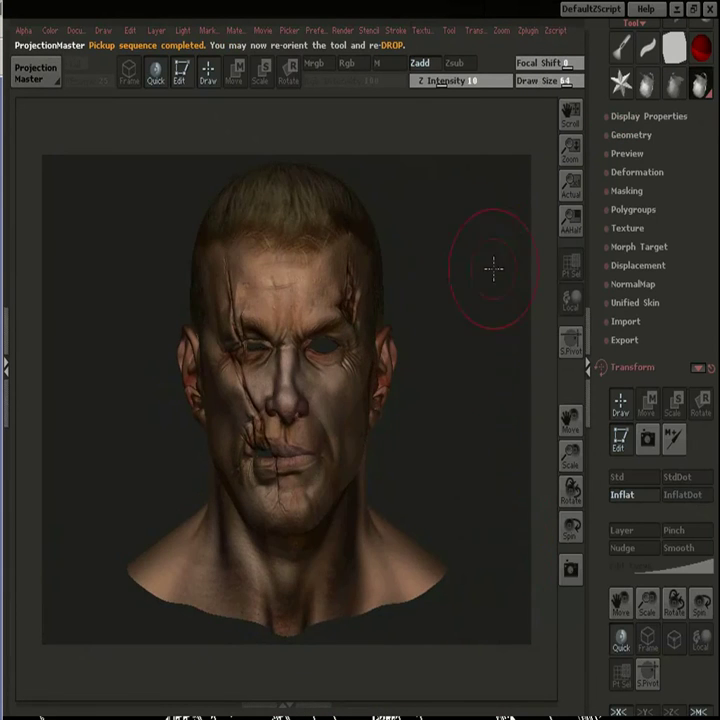
Step: Export the face's colour texture to the WIP folder as the Photoshop file newFaceColor
click(423, 30)
click(498, 58)
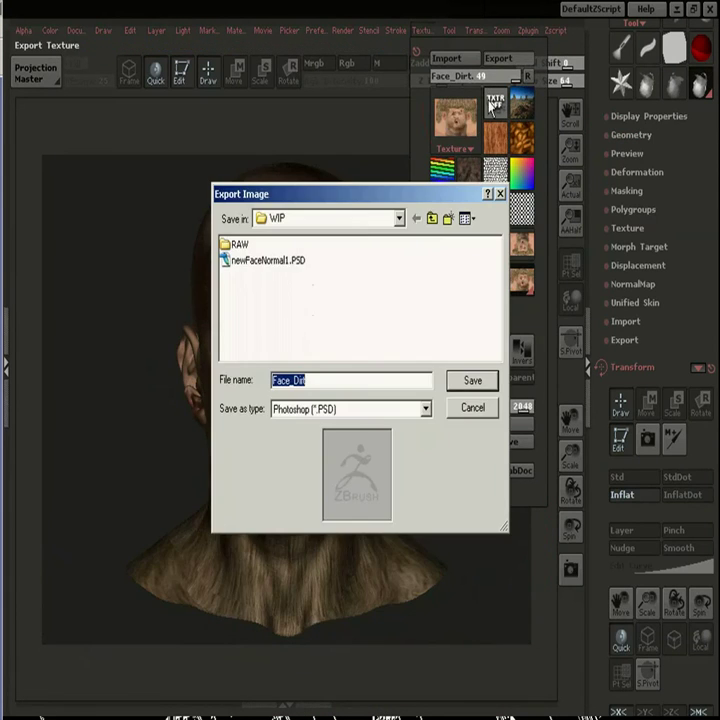
click(276, 263)
drag(333, 381, 98, 345)
text(newFace)
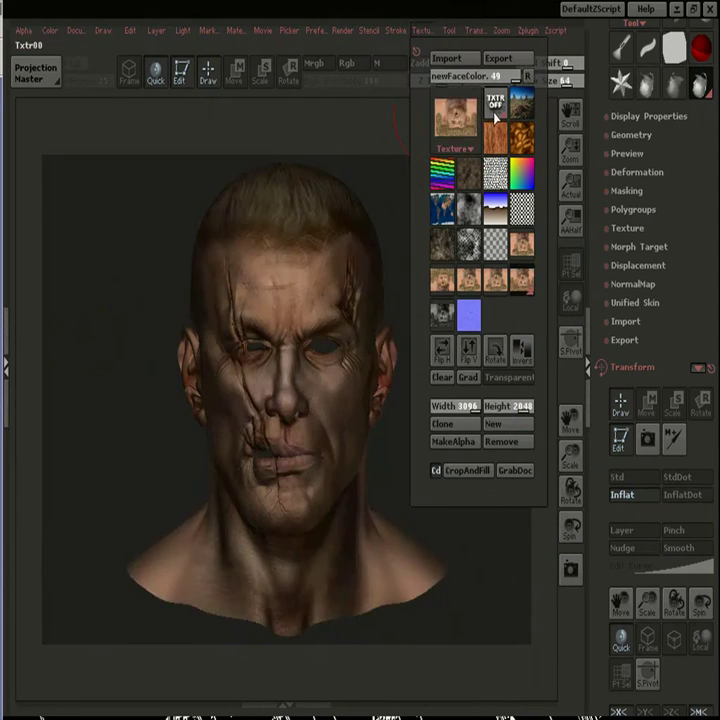
Step: Turn off the head's texture and generate a cavity map with ZMapper at subdivision level 1
click(527, 30)
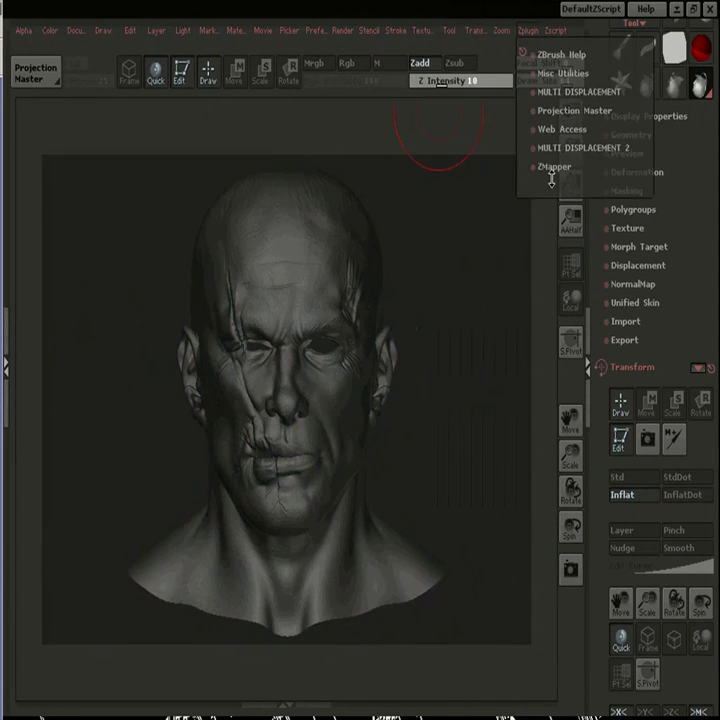
click(551, 167)
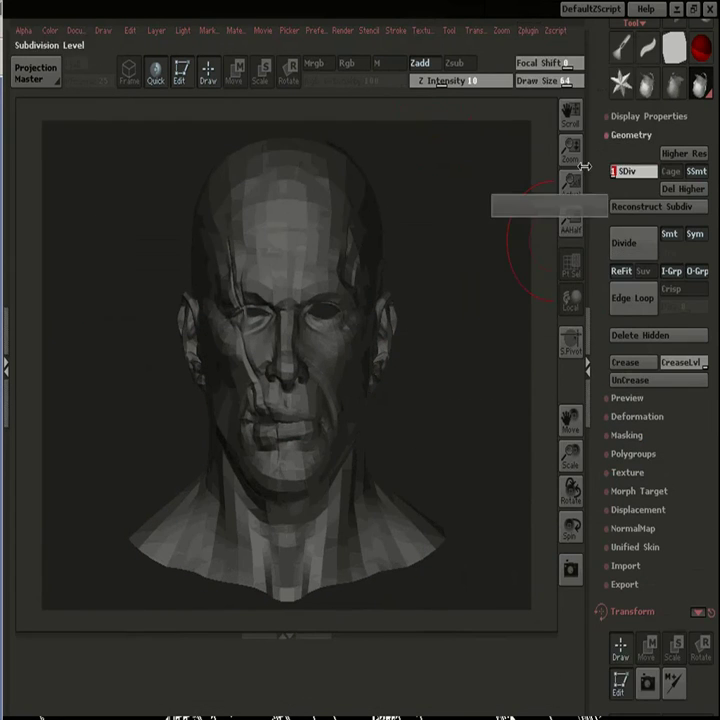
click(500, 30)
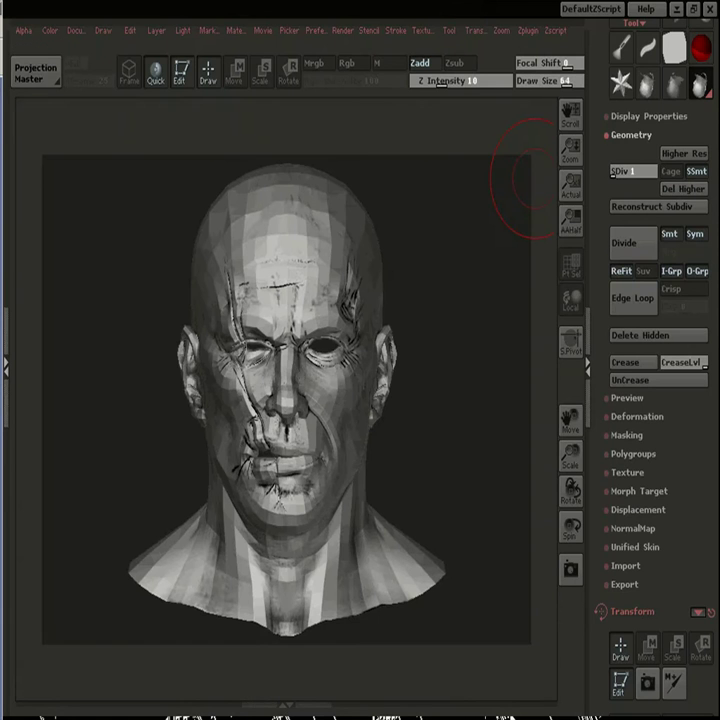
Step: Export the generated cavity texture to the WIP folder as newFaceColorCavity in Photoshop format
click(420, 31)
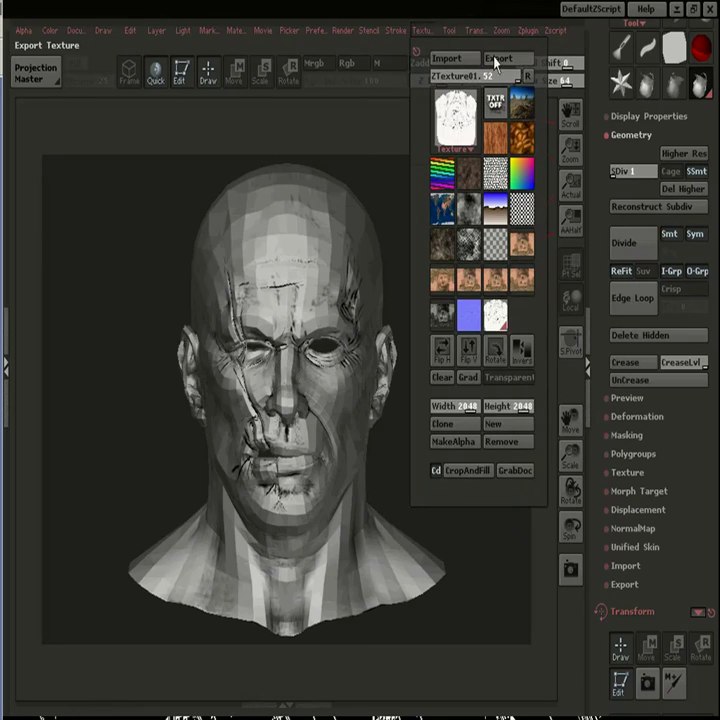
click(497, 58)
click(285, 277)
click(321, 381)
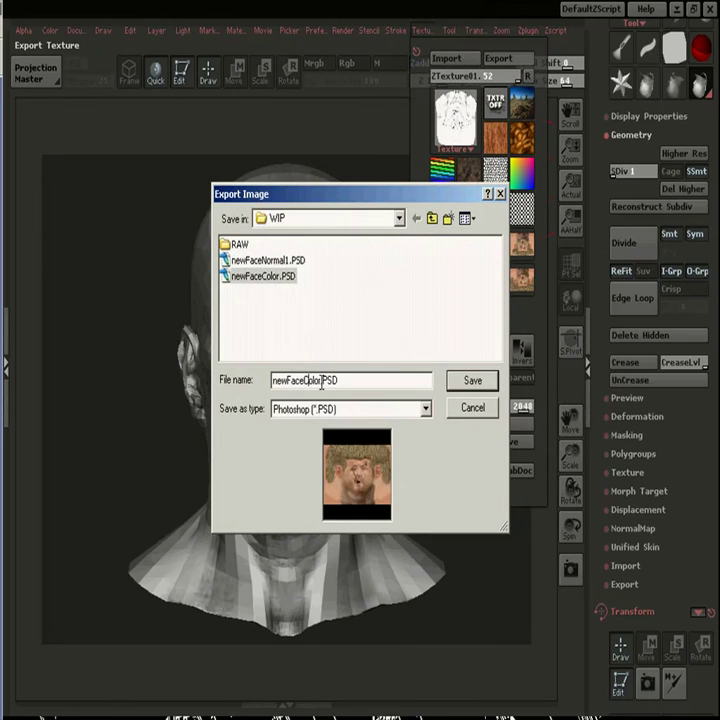
text(Ca)
key(Return)
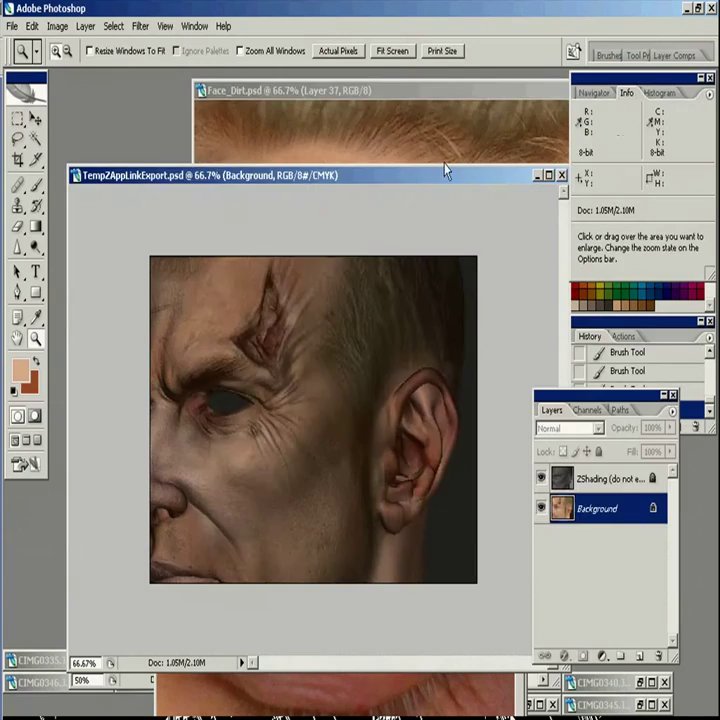
Step: Switch to Photoshop and open newFaceColor.PSD and newFaceColorCavity.PSD from the WIP folder
click(410, 96)
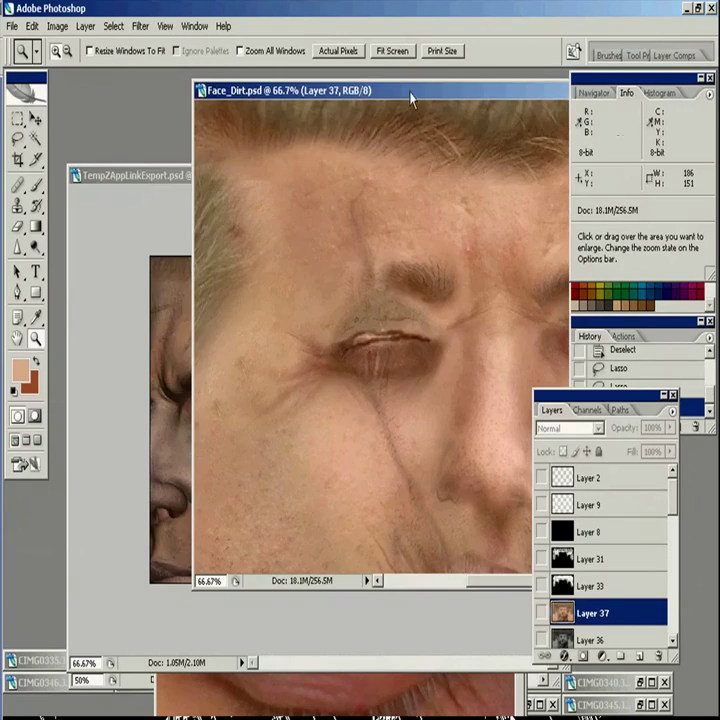
key(ctrl+o)
click(511, 136)
click(209, 193)
shift+click(222, 209)
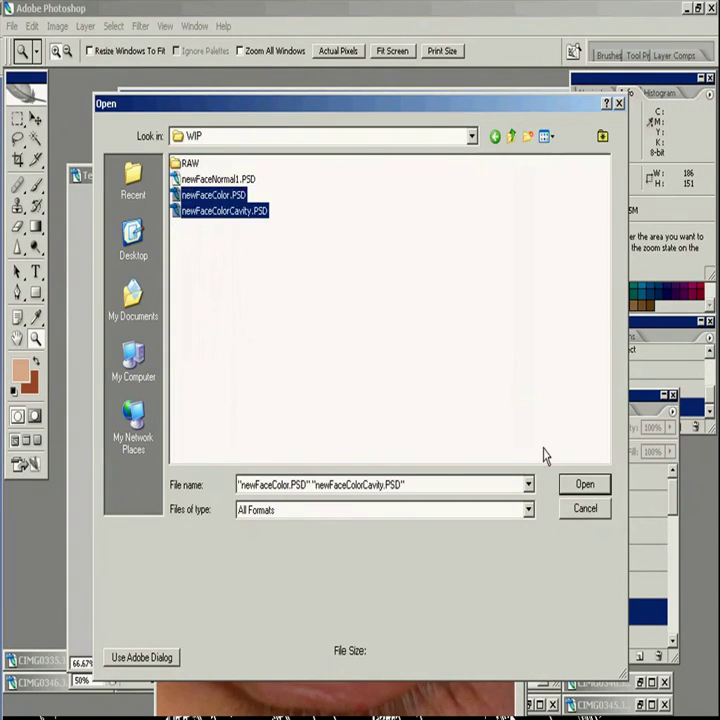
click(583, 481)
Step: Copy the whole cavity map and paste it into newFaceColor.PSD as a new layer
drag(348, 210, 202, 136)
key(ctrl+a)
key(ctrl+c)
drag(455, 368, 359, 252)
key(ctrl+v)
Step: Free-transform the pasted cavity layer to stretch it across the full width of the colour texture
alt+click(312, 459)
alt+click(312, 459)
key(ctrl+t)
drag(345, 430, 362, 419)
drag(212, 419, 184, 417)
key(Return)
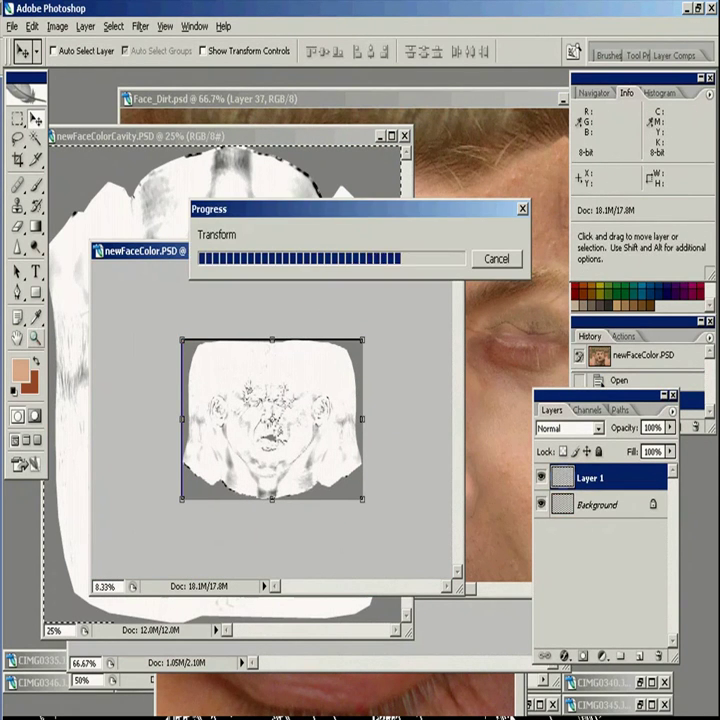
Step: Try the Soft Light blend mode on the cavity layer over the eye region
double_click(36, 339)
drag(158, 292, 214, 477)
click(573, 428)
click(554, 215)
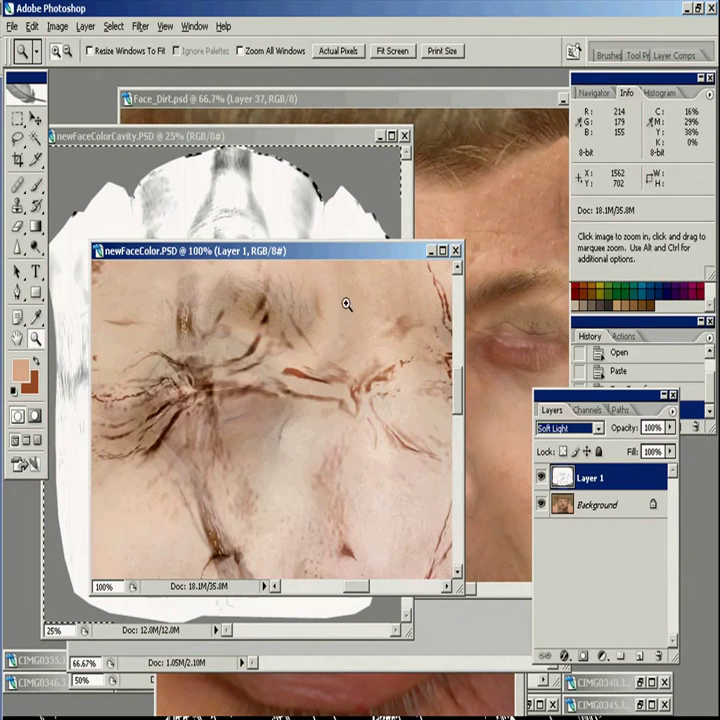
Step: Set the cavity layer to 50% opacity and the Multiply blend mode
alt+click(281, 434)
key(v)
key(5)
click(566, 428)
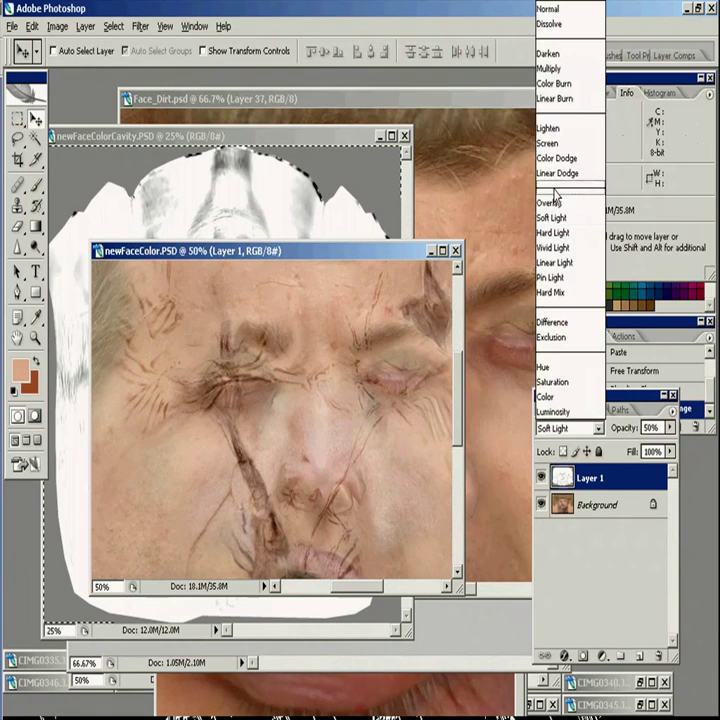
click(558, 69)
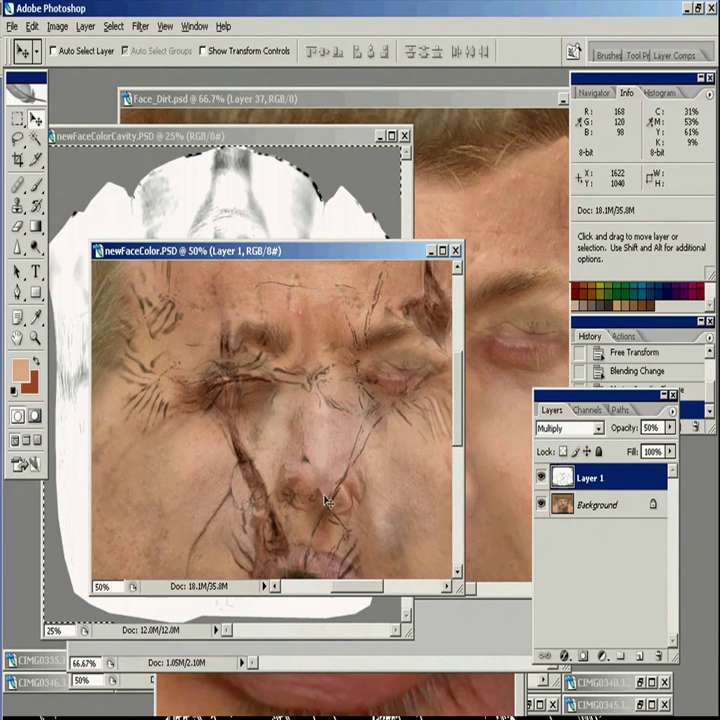
Step: Colorize the cavity layer with Hue/Saturation, giving its crease lines a lighter brownish tint
key(ctrl+u)
key(alt+o)
drag(473, 527, 483, 527)
drag(508, 576, 528, 577)
drag(447, 479, 452, 481)
click(629, 431)
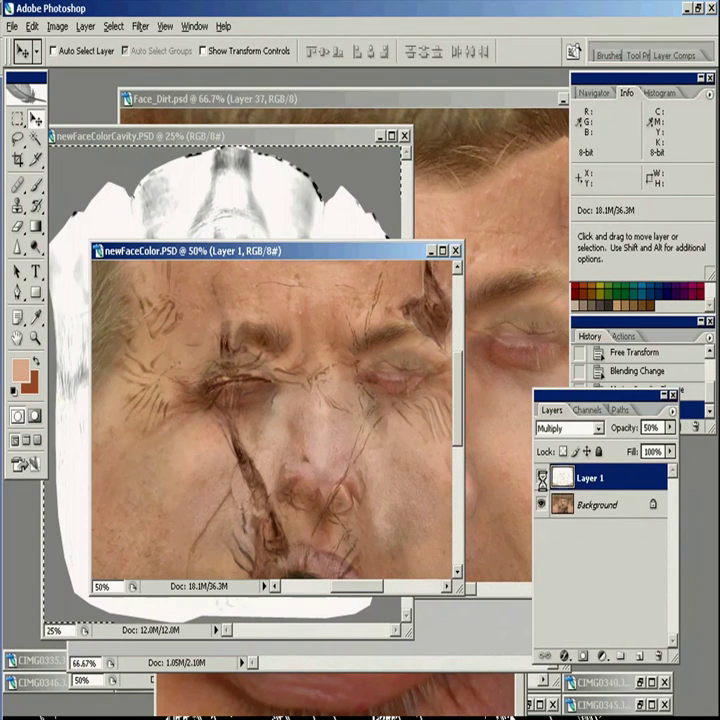
Step: Compare the face with the cavity layer on and off and lower that layer's opacity to 20%
click(541, 480)
click(541, 481)
click(541, 481)
click(541, 481)
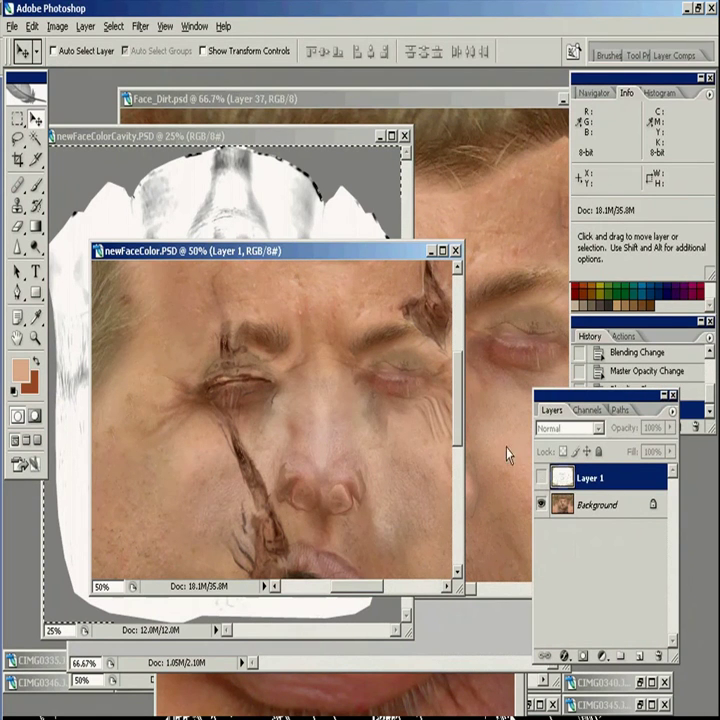
drag(460, 590, 512, 674)
drag(400, 420, 302, 337)
alt+click(320, 430)
key(4)
key(2)
Step: Lasso the lower neck and shoulder edge of the cavity layer with a 32 px feather and clear it
mouse_move(314, 476)
mouse_down()
mouse_move(347, 447)
mouse_move(356, 560)
mouse_up()
alt+click(265, 518)
alt+click(265, 518)
key(e)
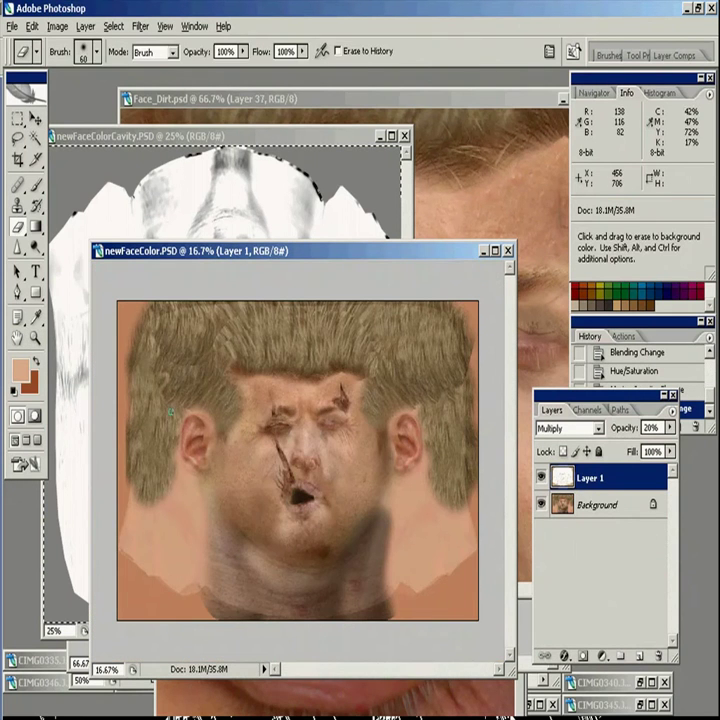
text(l2)
key(Return)
mouse_move(127, 543)
mouse_down()
mouse_move(225, 580)
mouse_move(383, 594)
mouse_move(155, 630)
mouse_move(168, 540)
mouse_up()
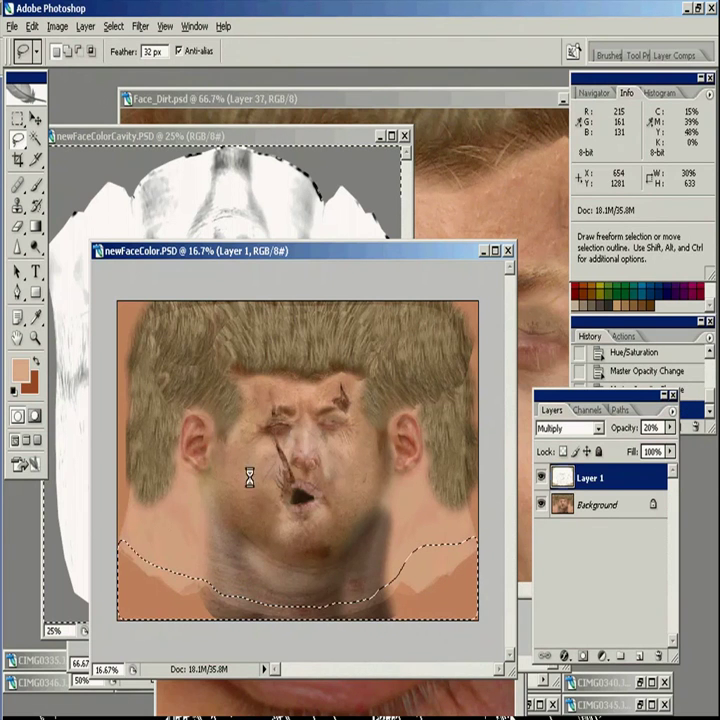
key(z)
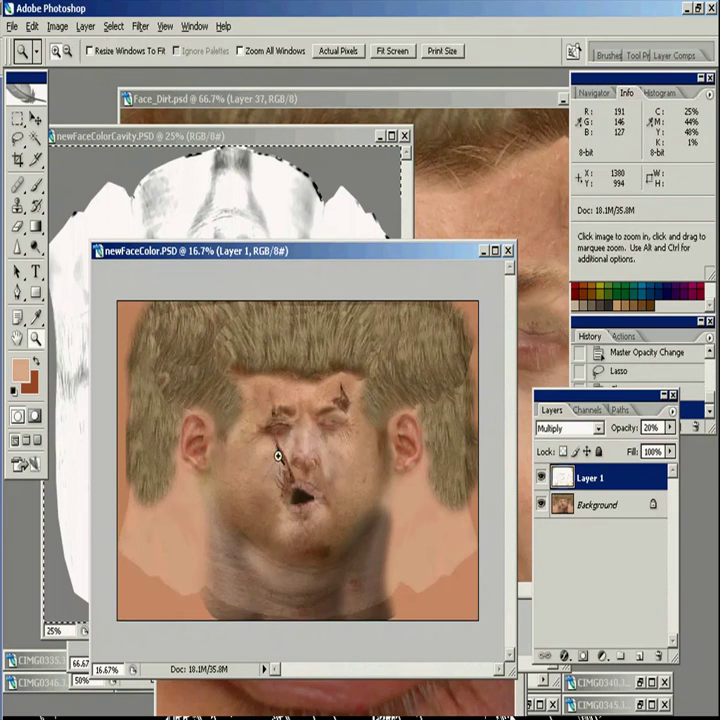
Step: Save a JPEG copy over Face_d.jpg in the RAW folder at quality 12 with Baseline Optimized
key(ctrl+shift+s)
click(516, 453)
click(283, 545)
click(500, 131)
double_click(185, 170)
double_click(185, 157)
click(197, 204)
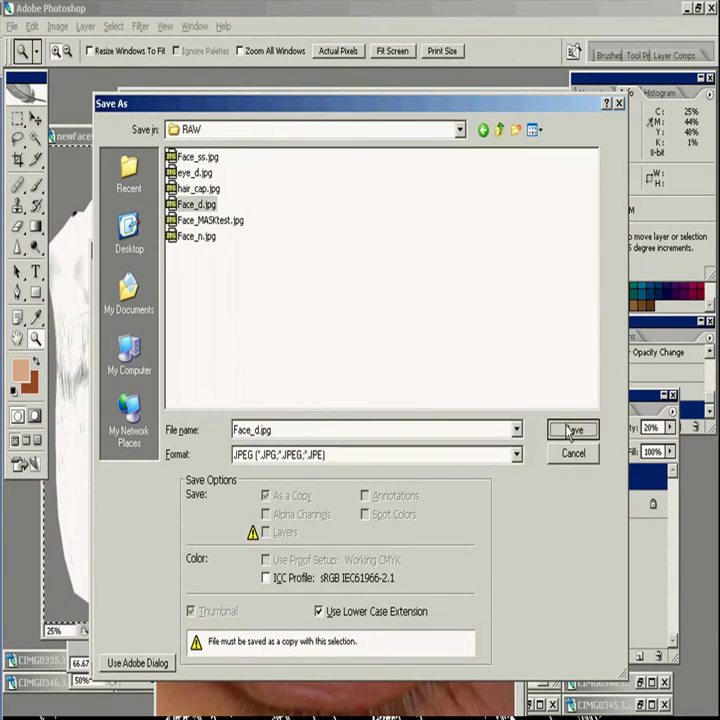
click(572, 429)
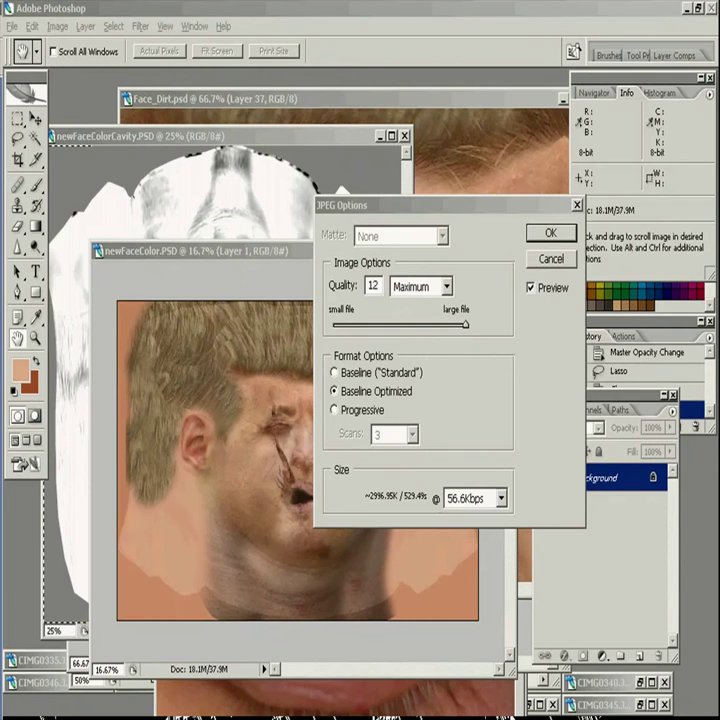
click(551, 233)
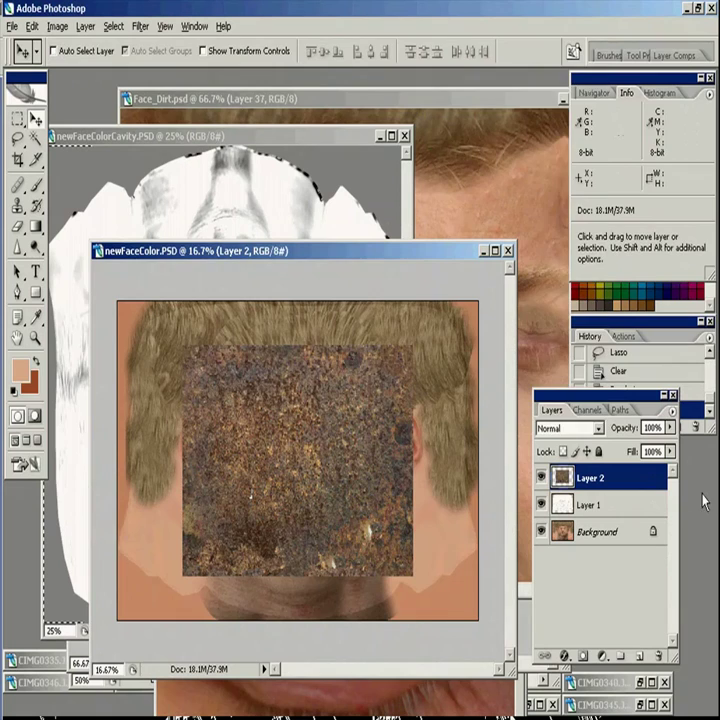
Step: Set the pasted rust texture layer to Soft Light at 50% opacity and reposition it over the face
click(568, 428)
click(553, 230)
key(z)
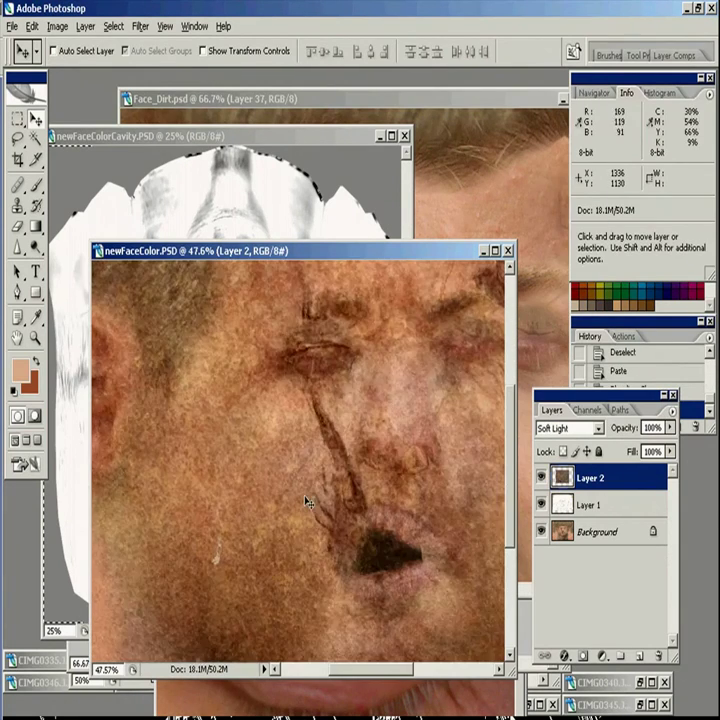
key(5)
drag(313, 493, 321, 508)
key(z)
alt+click(306, 489)
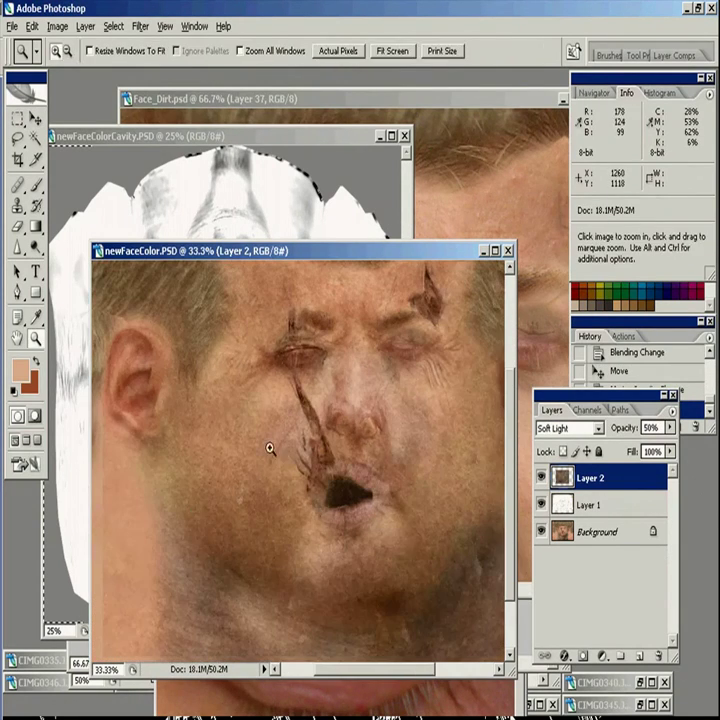
Step: Enlarge the eraser and erase the rust texture layer's outer edges around the cheeks and neck
key(e)
key(bracketright)
key(bracketright)
key(bracketright)
key(bracketright)
key(bracketright)
key(bracketright)
key(bracketright)
key(bracketright)
key(bracketright)
key(bracketright)
key(bracketright)
key(bracketright)
mouse_move(128, 522)
mouse_down()
mouse_move(148, 640)
mouse_move(313, 638)
mouse_move(236, 559)
mouse_up()
key(space)
drag(328, 437, 304, 585)
mouse_move(232, 390)
mouse_down()
mouse_move(199, 347)
mouse_move(379, 453)
mouse_move(457, 574)
mouse_up()
drag(227, 335, 243, 302)
key(ctrl+z)
Step: Erase more rust texture around the jaw and mouth, shrinking the eraser to 150, and compare the layer on and off
drag(373, 501, 363, 476)
click(489, 363)
click(368, 448)
mouse_move(430, 560)
mouse_down()
mouse_move(374, 427)
mouse_move(391, 594)
mouse_up()
mouse_move(408, 467)
mouse_down()
mouse_move(334, 546)
mouse_move(254, 564)
mouse_up()
key(bracketleft)
key(bracketleft)
key(bracketleft)
key(bracketleft)
key(bracketleft)
key(bracketleft)
key(bracketleft)
key(bracketleft)
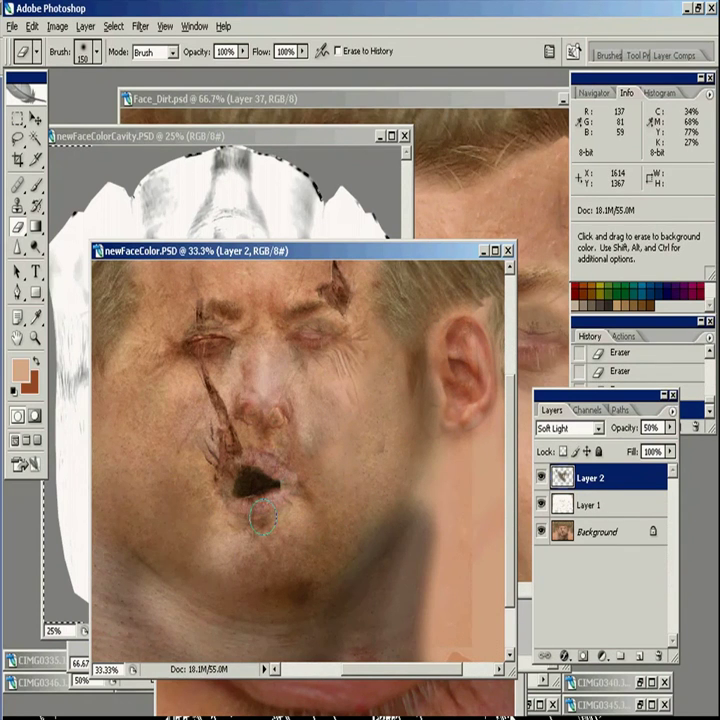
click(541, 478)
click(541, 478)
Step: Add a new layer and lasso the beard area across both cheeks and the chin with a 32 px feather
key(z)
drag(173, 325, 283, 429)
alt+click(300, 460)
alt+click(300, 460)
alt+click(300, 460)
alt+click(334, 474)
key(v)
click(637, 657)
click(18, 139)
drag(114, 416, 174, 415)
key(Return)
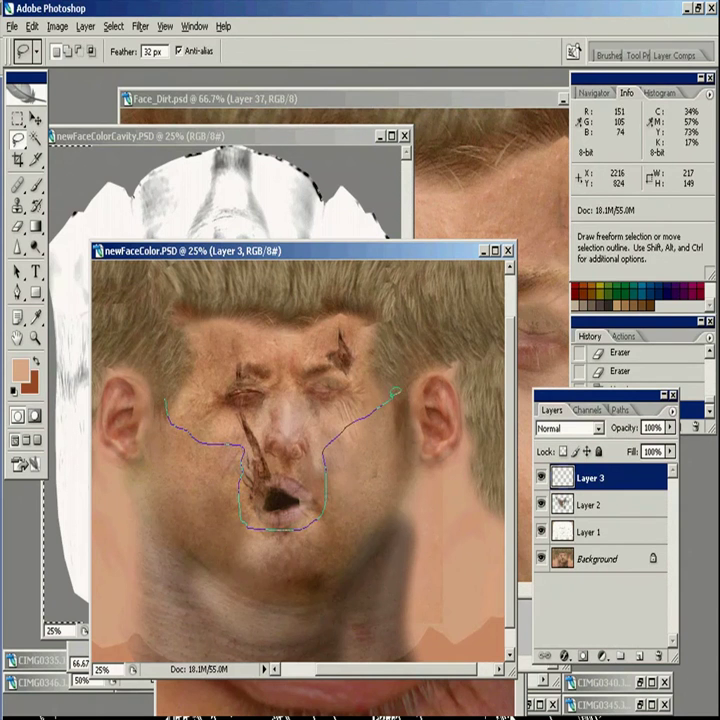
drag(275, 594, 168, 405)
Step: Fill the beard selection with a greyish brown sampled from the neck and deselect it
key(b)
alt+click(175, 565)
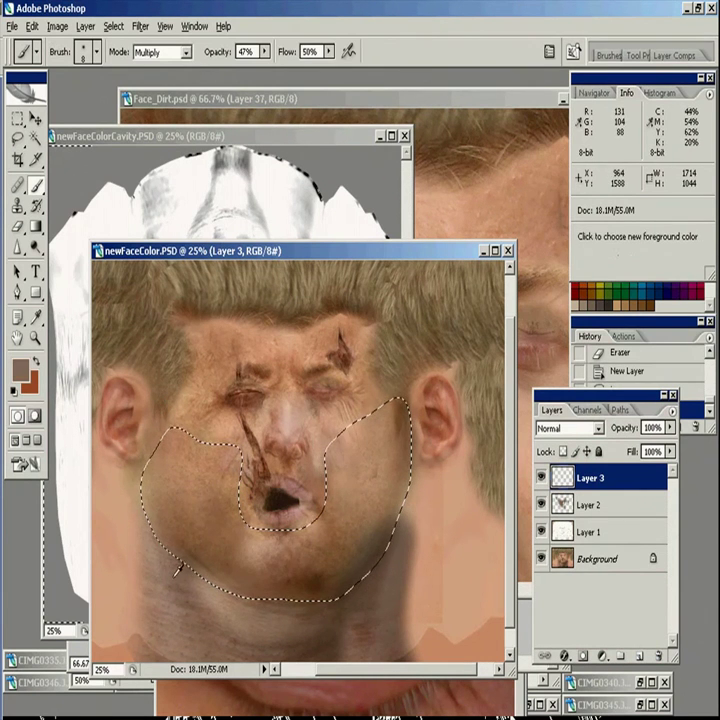
key(alt+BackSpace)
key(ctrl+d)
Step: Try Soft Light on the beard shadow layer and set its blend mode to Multiply
click(568, 428)
click(555, 214)
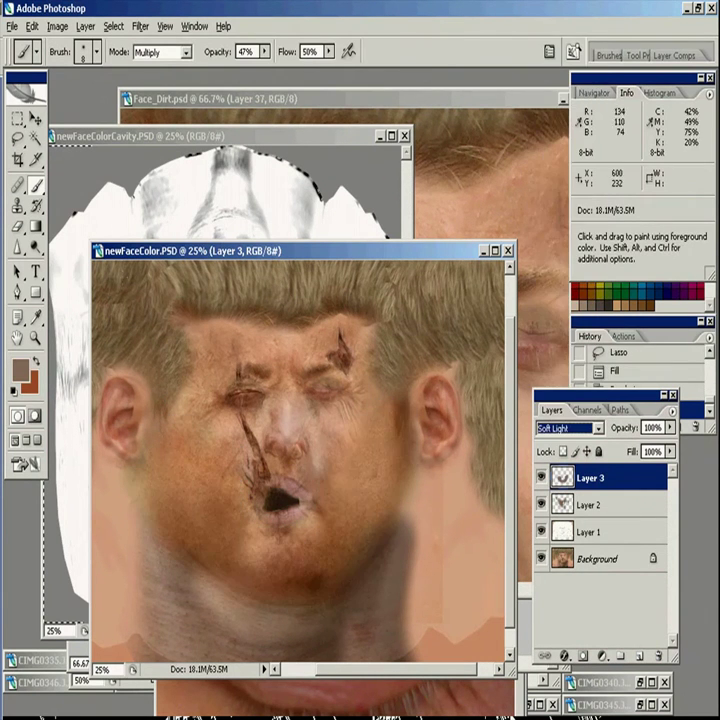
click(35, 118)
click(568, 428)
click(554, 68)
Step: Shift the beard shadow layer's hue, desaturate and lighten it with Hue/Saturation, and set its opacity to 60%
key(ctrl+u)
drag(507, 478, 453, 478)
drag(507, 527, 471, 527)
drag(507, 576, 523, 576)
key(Return)
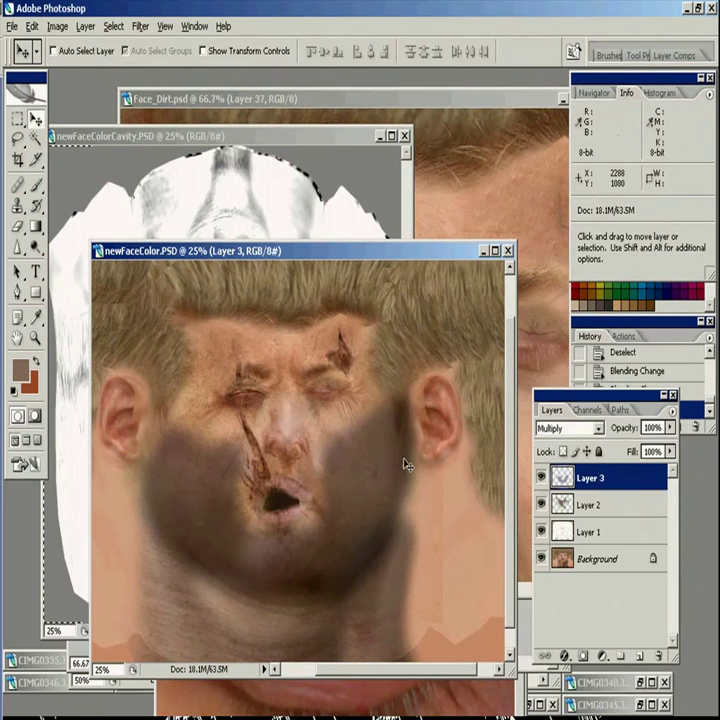
key(5)
key(8)
key(6)
Step: Add a new layer above the beard shadow layer and select the Background layer for retouching
click(639, 655)
key(z)
drag(185, 428, 298, 536)
mouse_move(313, 455)
mouse_down()
mouse_move(409, 480)
mouse_move(130, 540)
mouse_up()
click(597, 586)
key(j)
drag(306, 492, 306, 522)
drag(150, 285, 486, 655)
drag(276, 543, 414, 200)
Step: Lighten details along the cheek scar between the eye and mouth with short Dodge strokes on the Background layer
key(z)
alt+click(251, 500)
alt+click(255, 508)
drag(334, 498, 325, 552)
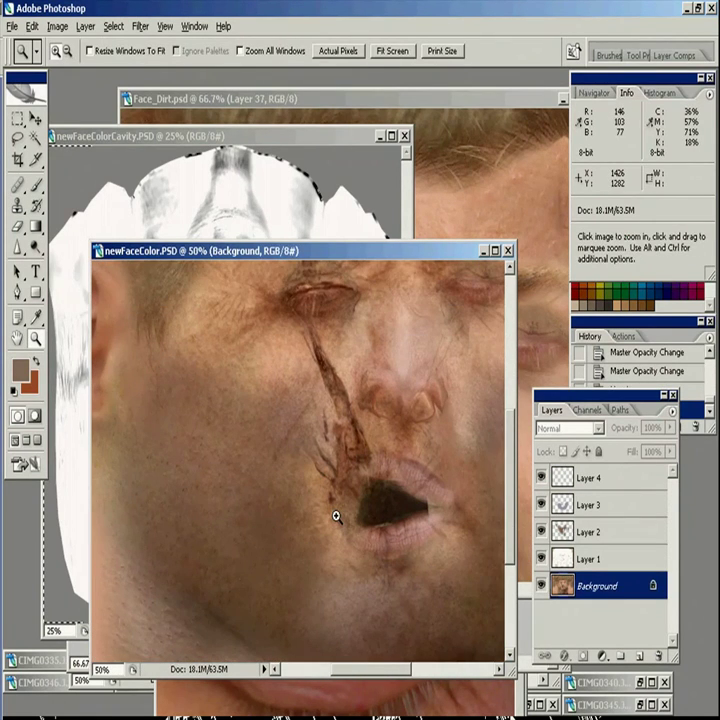
key(o)
drag(340, 386, 341, 410)
click(310, 345)
click(303, 332)
click(325, 365)
click(346, 397)
drag(336, 318, 342, 413)
drag(311, 378, 309, 351)
mouse_move(354, 478)
mouse_down()
mouse_move(333, 389)
mouse_move(256, 388)
mouse_up()
Step: Darken the creases around the unscarred eye with the Burn tool at 12 px, Midtones and 20% exposure
mouse_move(38, 246)
mouse_down()
mouse_move(64, 265)
mouse_move(80, 264)
mouse_up()
right_click(421, 315)
drag(487, 352, 440, 352)
drag(429, 255, 429, 250)
click(385, 322)
click(388, 325)
click(391, 327)
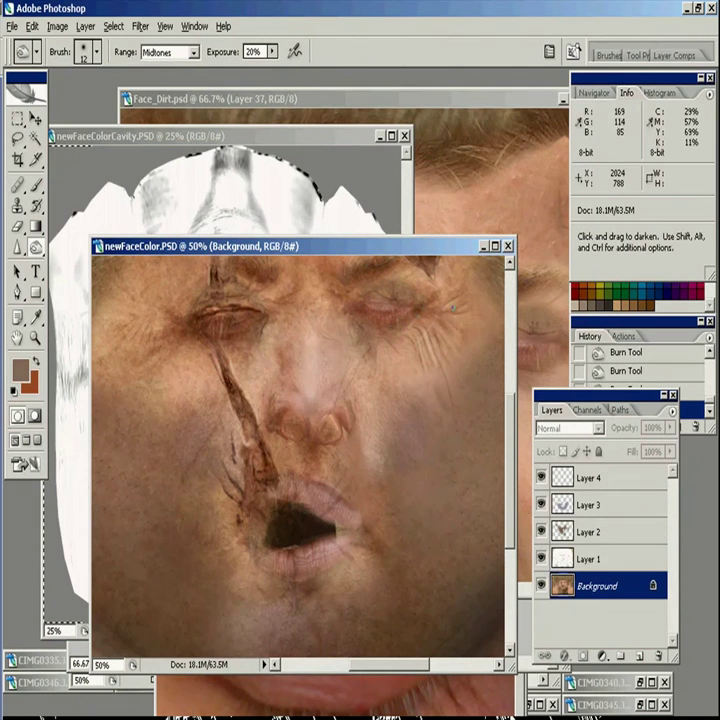
drag(459, 352, 476, 297)
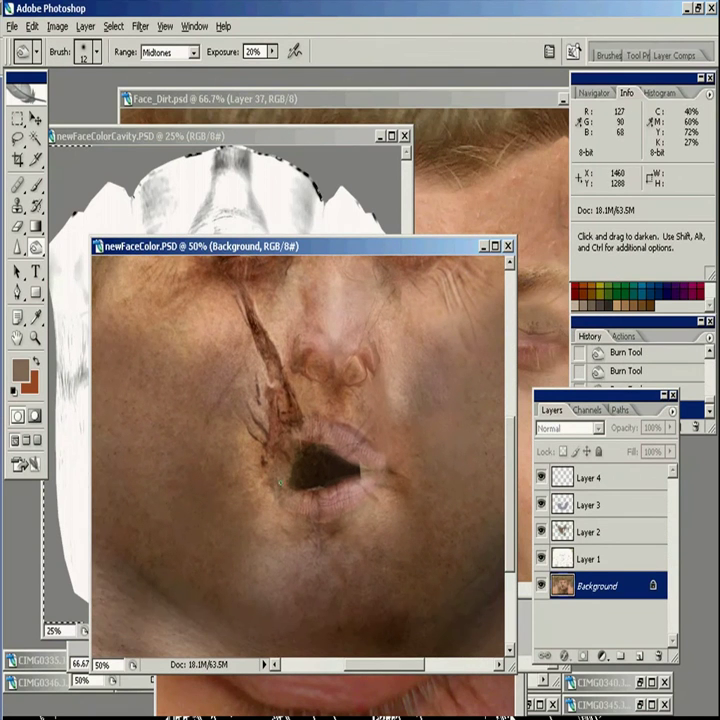
Step: Dodge the scar's edges beside the mouth on the Background layer, using Midtones at 50% exposure
key(b)
click(591, 489)
click(591, 505)
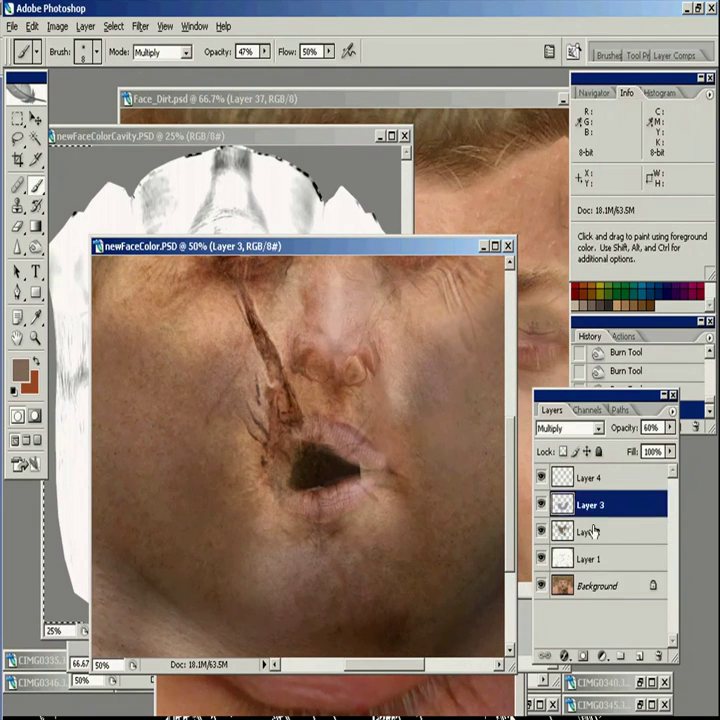
click(591, 530)
click(594, 585)
drag(37, 246, 78, 247)
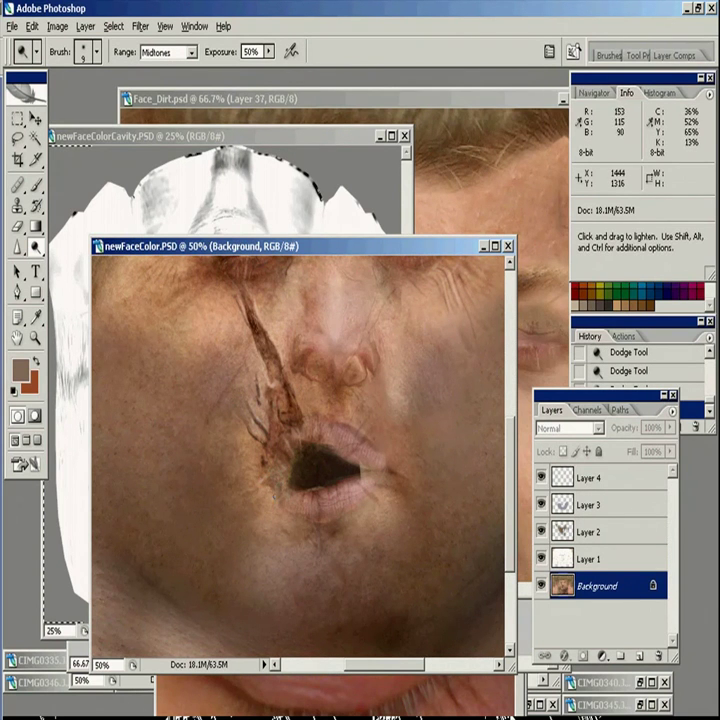
drag(303, 409, 290, 429)
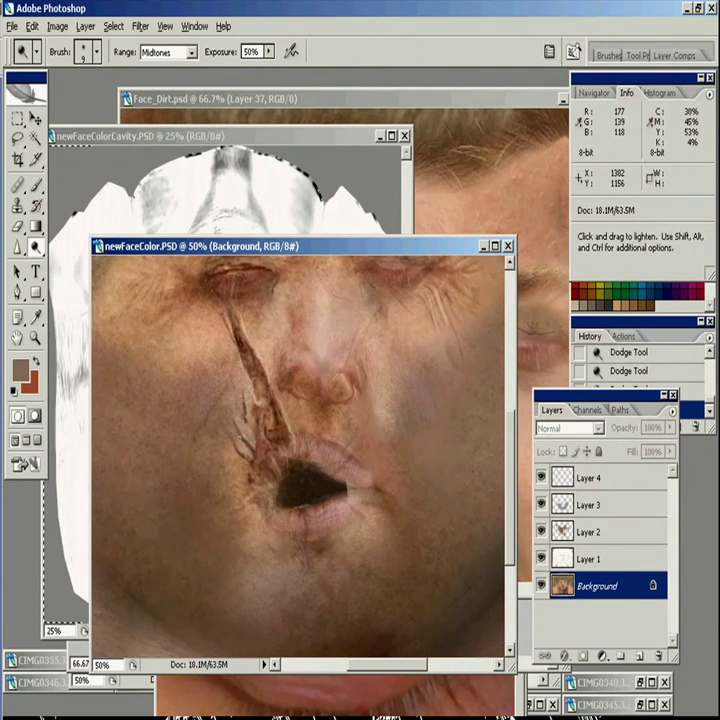
drag(213, 308, 215, 412)
Step: Add a new layer directly above the beard shadow layer and set the brush colour to black
key(z)
alt+click(363, 455)
click(594, 507)
key(ctrl+alt+shift+n)
click(36, 185)
right_click(281, 370)
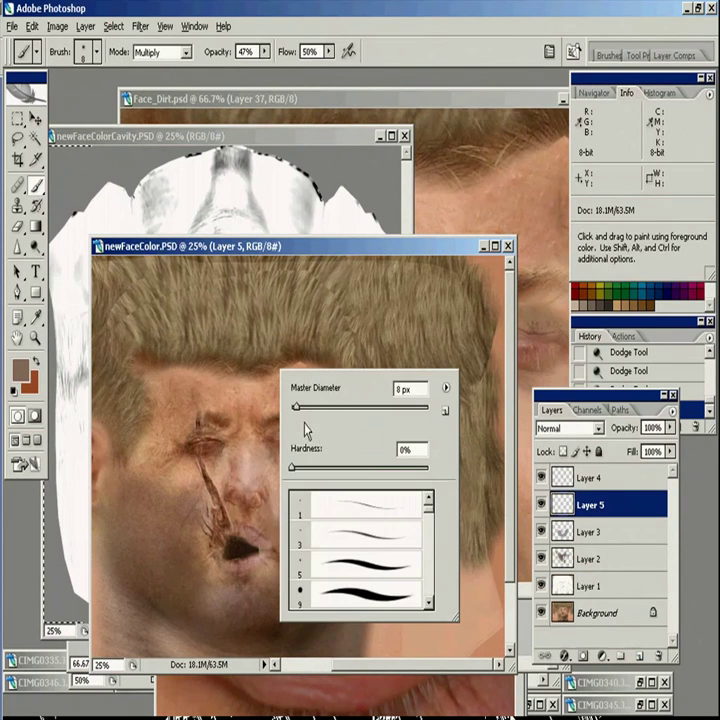
click(709, 310)
click(685, 237)
Step: Set up a soft 2 px stubble brush with 192% spacing and scattering, without shape dynamics
click(603, 56)
click(505, 120)
click(476, 119)
click(499, 99)
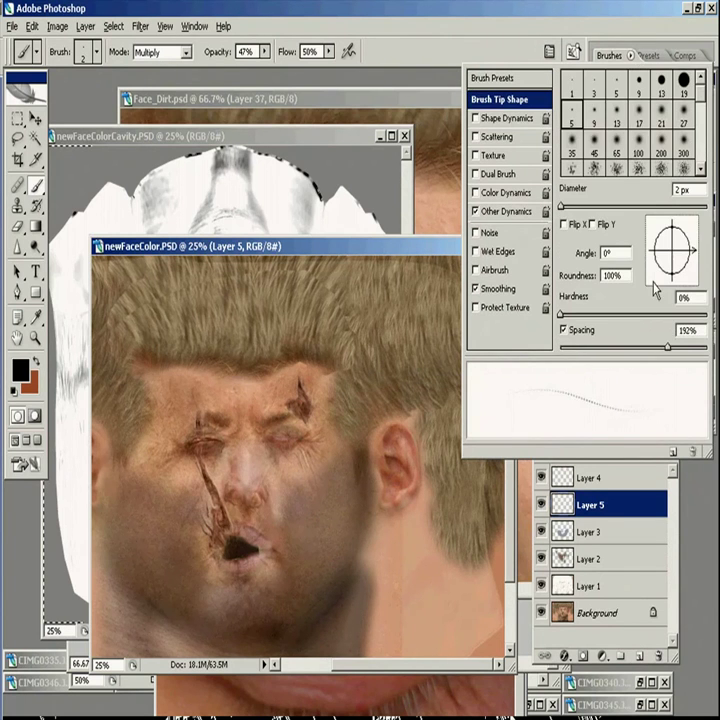
click(498, 136)
click(634, 198)
click(625, 241)
click(296, 502)
key(ctrl+space)
ctrl+drag(265, 462, 388, 582)
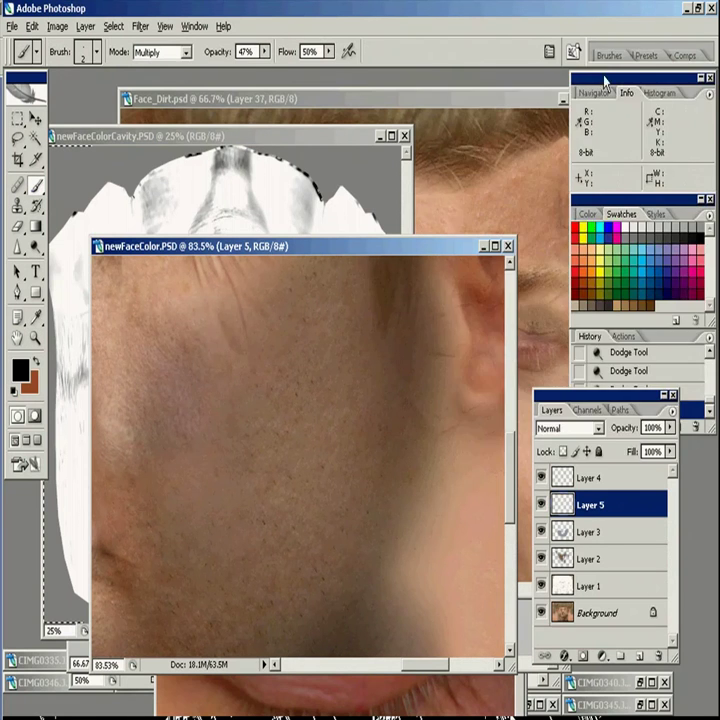
Step: Try Texture on the stubble brush and replace it with Dual Brush, keeping scattering enabled
click(609, 55)
click(502, 159)
click(307, 413)
click(613, 57)
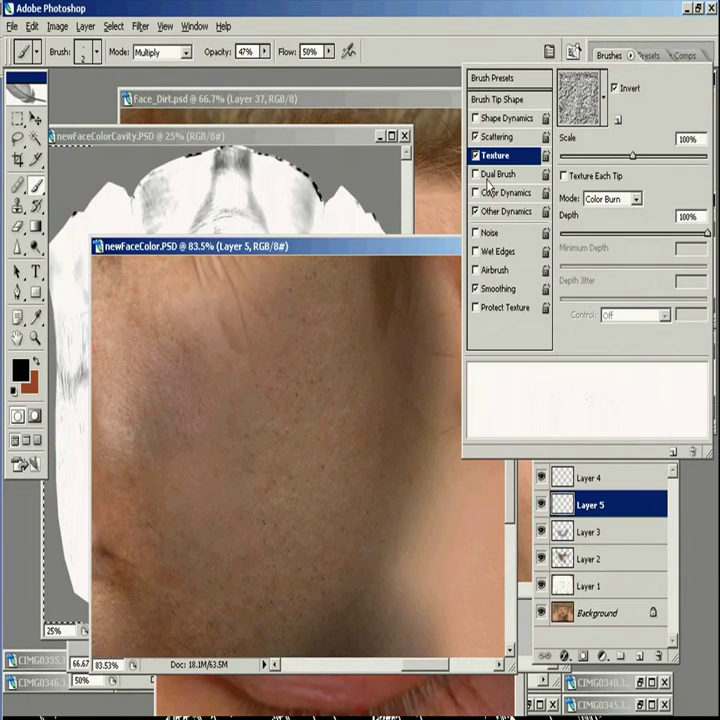
click(498, 173)
click(500, 137)
click(574, 79)
click(610, 56)
click(612, 57)
click(624, 57)
click(626, 57)
drag(606, 147, 572, 147)
click(505, 100)
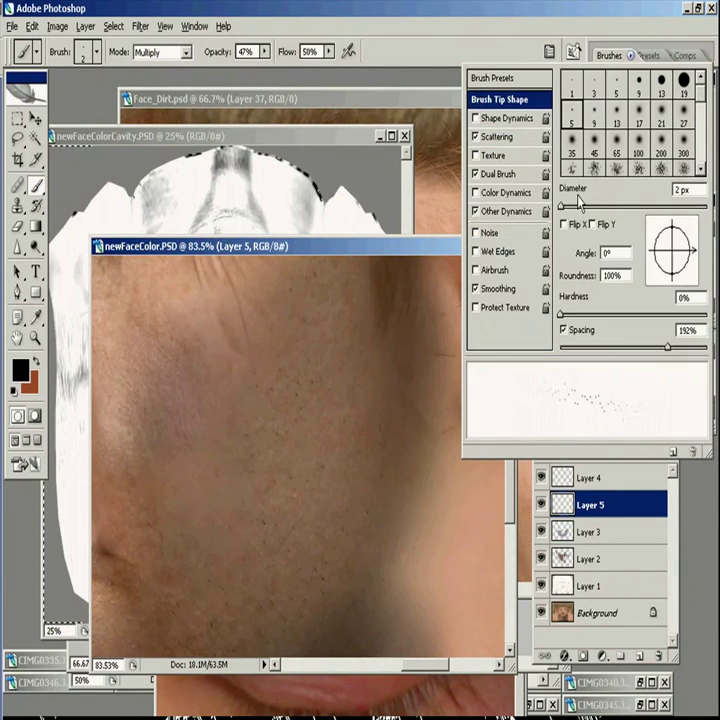
Step: Paint scattered stubble dots over the unscarred cheek and jaw, and set the stubble layer's blend mode to Multiply
click(378, 352)
click(360, 450)
click(326, 552)
click(290, 510)
drag(170, 467, 229, 363)
click(540, 506)
click(566, 428)
click(550, 69)
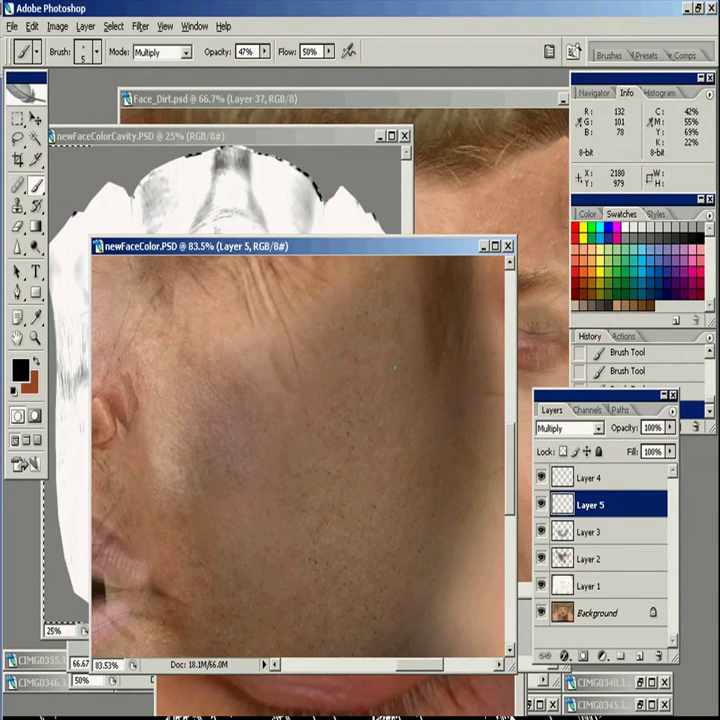
Step: Paint more stubble across the chin, jaw and scarred cheek, reducing the brush size to 4 px
drag(352, 638, 376, 500)
drag(130, 634, 252, 482)
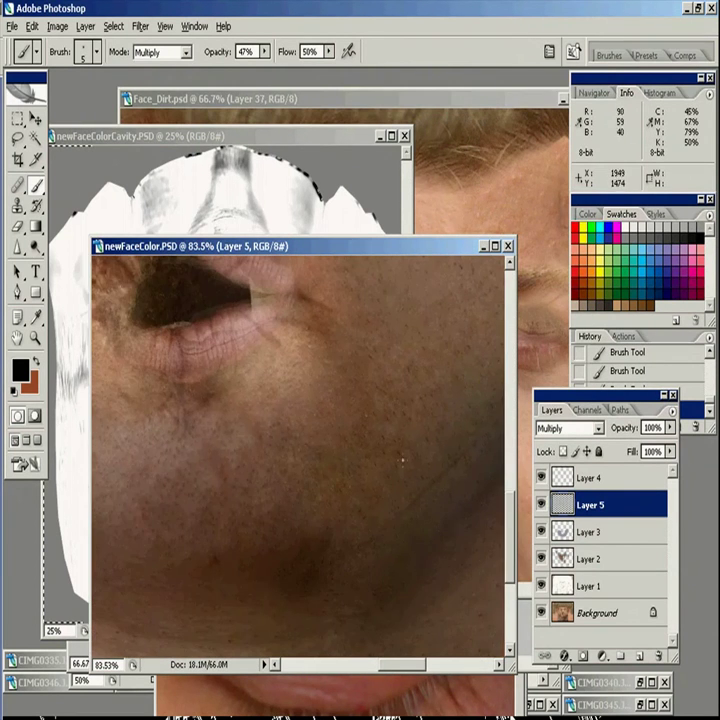
scroll(315, 470, up, 5)
right_click(321, 442)
drag(455, 458, 426, 458)
text(2)
key(Return)
drag(446, 546, 346, 541)
drag(110, 500, 561, 516)
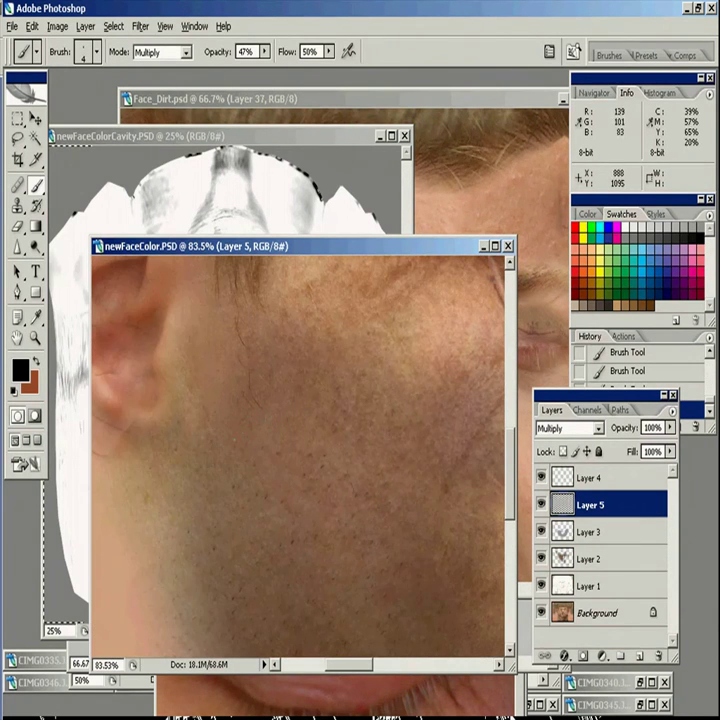
drag(471, 515, 380, 375)
key(z)
alt+click(391, 489)
alt+click(391, 489)
alt+click(391, 376)
click(37, 186)
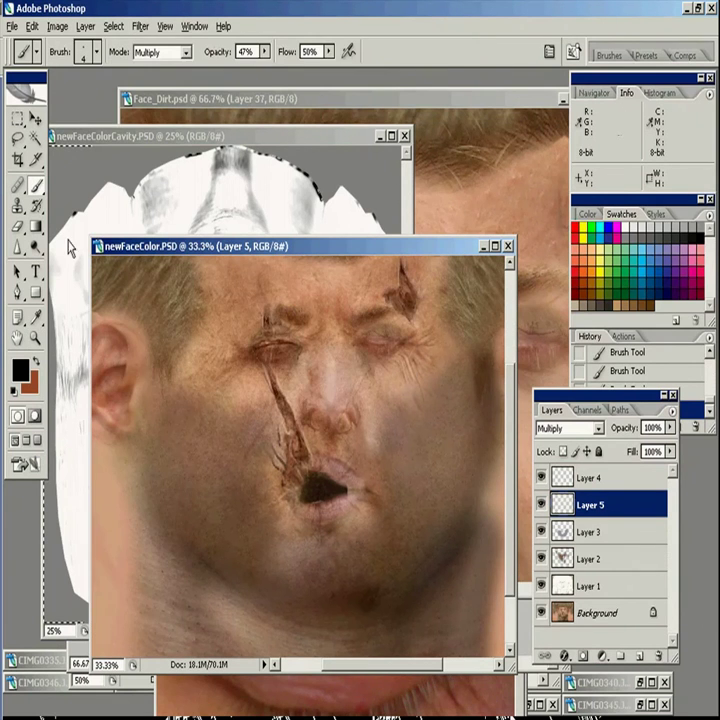
Step: Save a JPEG copy of the face texture over Face_d.jpg in the RAW folder
key(z)
drag(162, 333, 382, 548)
key(v)
key(ctrl+shift+s)
click(389, 454)
click(273, 532)
double_click(182, 158)
click(197, 236)
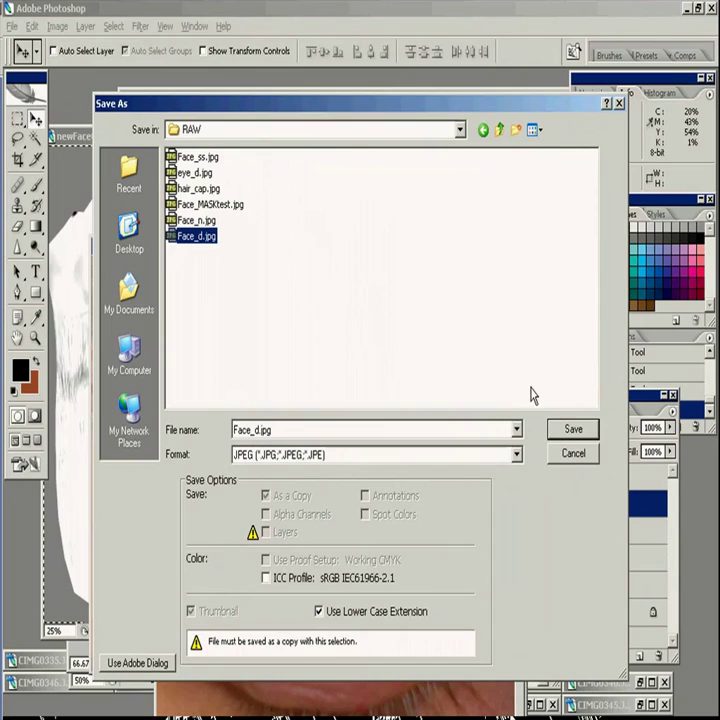
click(568, 428)
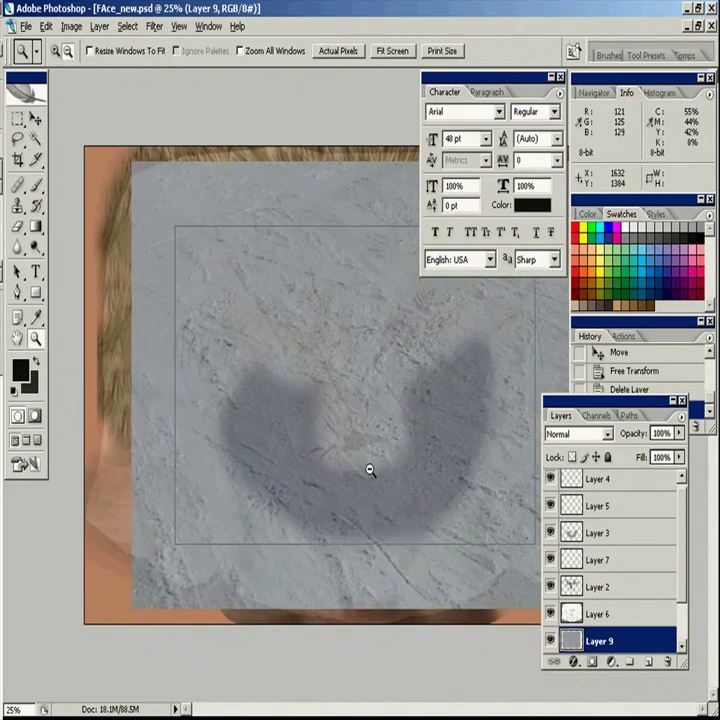
Step: Scale down and rotate the pasted grey plaster texture in FAce_new.psd and place it over the lower face and neck
alt+click(370, 470)
key(ctrl+t)
shift+drag(206, 237, 281, 310)
drag(525, 470, 525, 425)
shift+drag(464, 441, 384, 441)
key(Return)
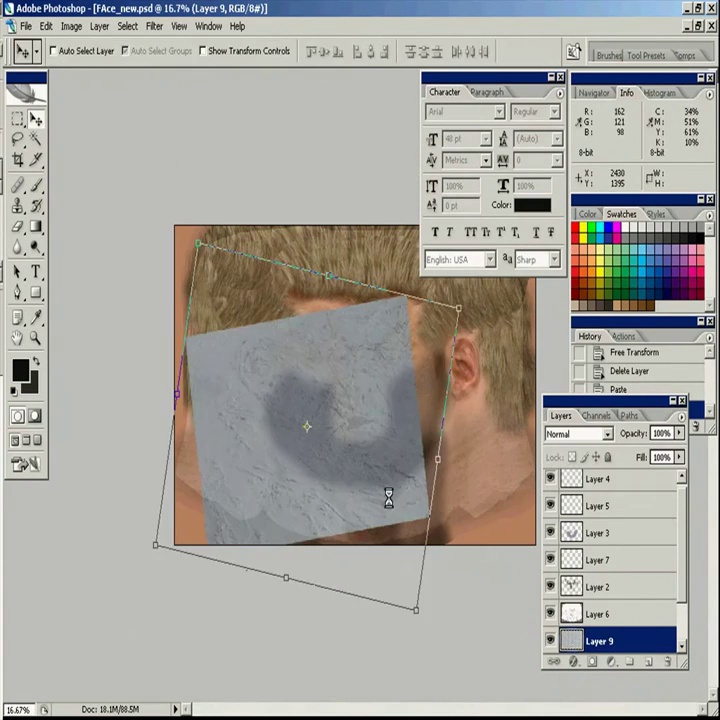
Step: Erase the plaster texture from the face and hair with a large soft eraser, leaving it on the neck below the ear
key(e)
key(bracketright)
mouse_move(221, 525)
mouse_down()
mouse_move(292, 562)
mouse_move(390, 490)
mouse_up()
drag(390, 470, 333, 385)
drag(238, 339, 182, 498)
drag(310, 373, 437, 461)
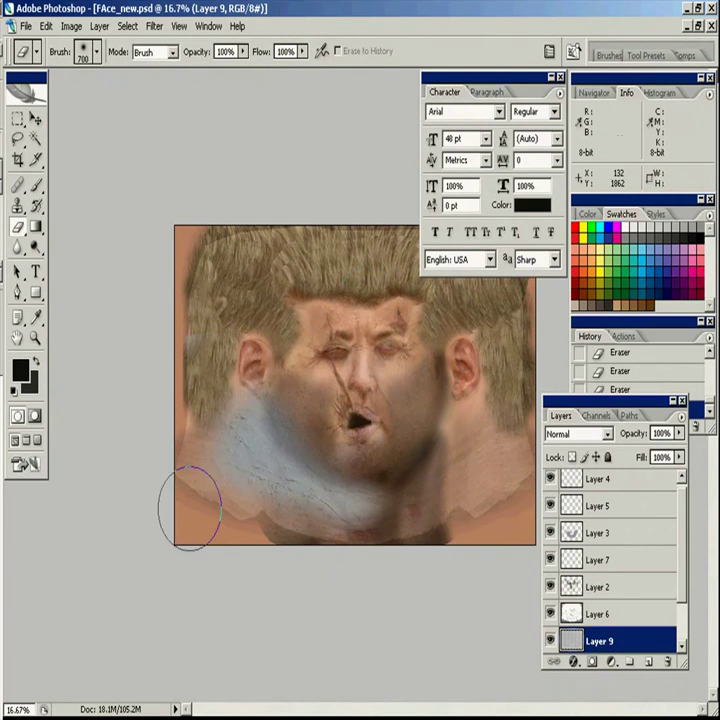
Step: Set the plaster texture layer's blend mode to Multiply and invert its colours
click(578, 433)
click(572, 72)
double_click(36, 339)
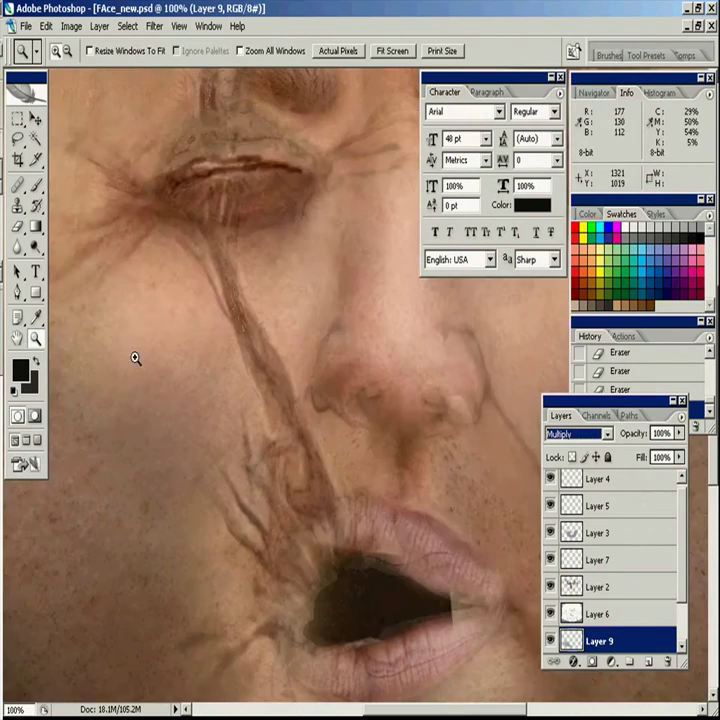
click(206, 586)
alt+click(225, 527)
alt+click(225, 527)
alt+click(285, 526)
alt+click(336, 525)
key(v)
key(ctrl+i)
Step: Shift the texture sideways along the neck and erase its overlap near the ear and jawline
drag(271, 568, 197, 565)
key(e)
drag(262, 475, 240, 396)
drag(245, 430, 307, 500)
key(v)
drag(236, 574, 244, 570)
key(e)
key(ctrl+t)
key(Escape)
Step: Clone the scratched texture across the side of the neck and under the jaw with the Clone Stamp
key(s)
alt+click(152, 560)
drag(94, 546, 31, 508)
drag(149, 432, 131, 418)
drag(125, 607, 28, 548)
mouse_move(147, 610)
mouse_down()
mouse_move(204, 633)
mouse_move(172, 622)
mouse_move(185, 620)
mouse_move(157, 606)
mouse_move(173, 628)
mouse_move(124, 615)
mouse_move(142, 616)
mouse_move(203, 652)
mouse_up()
alt+click(158, 555)
alt+click(158, 558)
alt+click(151, 558)
alt+click(162, 571)
drag(377, 543, 310, 508)
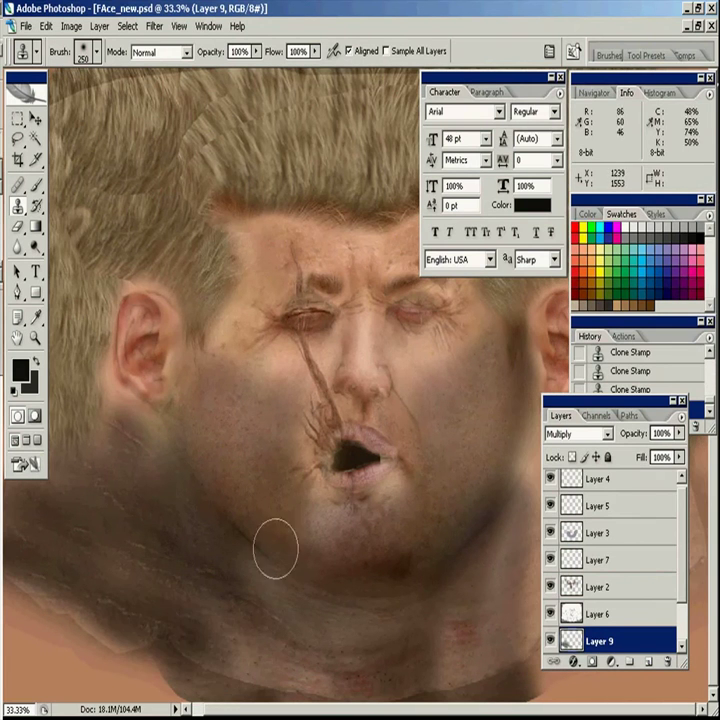
Step: Try erasing part of the neck texture with a different eraser brush tip
key(e)
right_click(153, 582)
click(302, 676)
click(302, 669)
click(250, 664)
drag(95, 520, 172, 588)
key(ctrl+z)
Step: Try erasing a stroke across the neck texture with a rough 36 px eraser tip
right_click(221, 600)
click(362, 676)
click(305, 651)
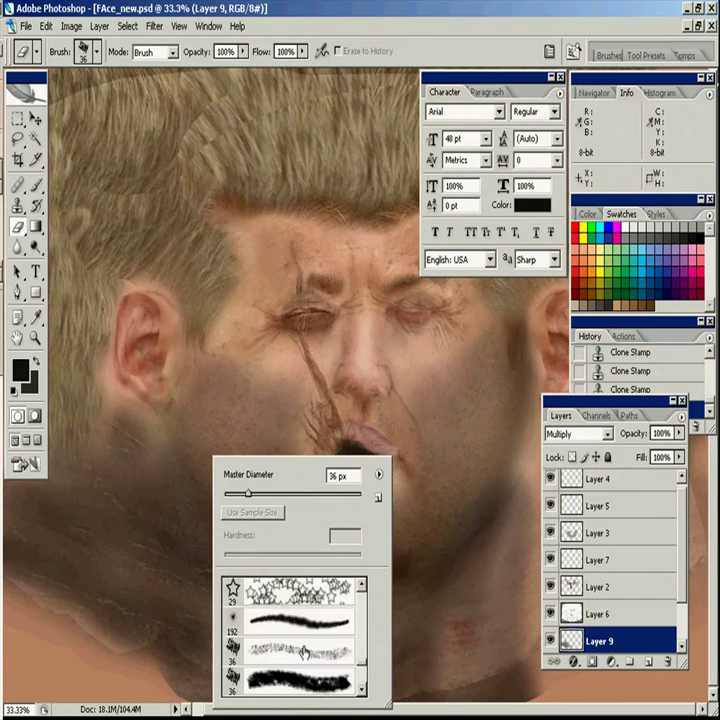
drag(82, 555, 128, 597)
key(ctrl+z)
Step: Choose the textured 39 px brush tip for the Eraser
right_click(279, 599)
click(424, 680)
click(378, 593)
click(378, 594)
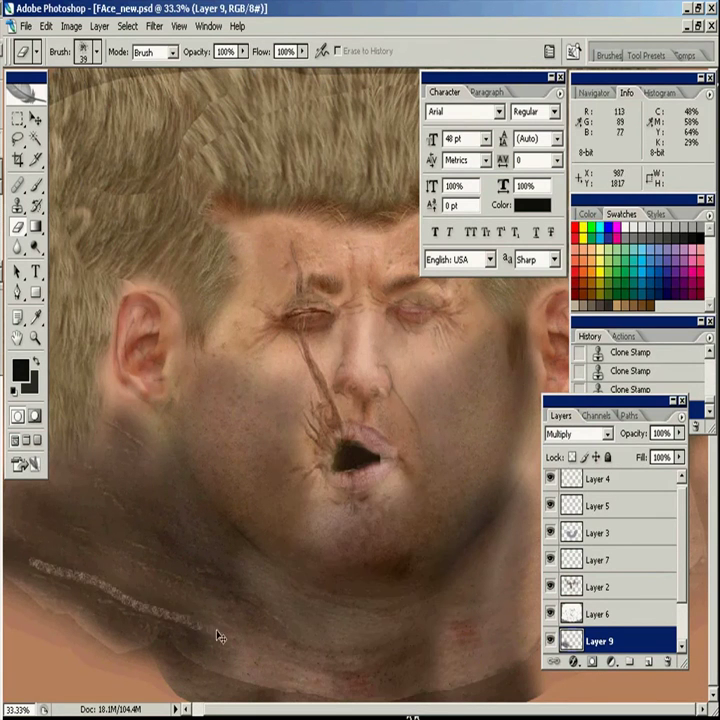
Step: Check the eraser tip's Shape Dynamics, Texture and Dual Brush settings and try a short erasing stroke on the neck
click(608, 55)
click(508, 118)
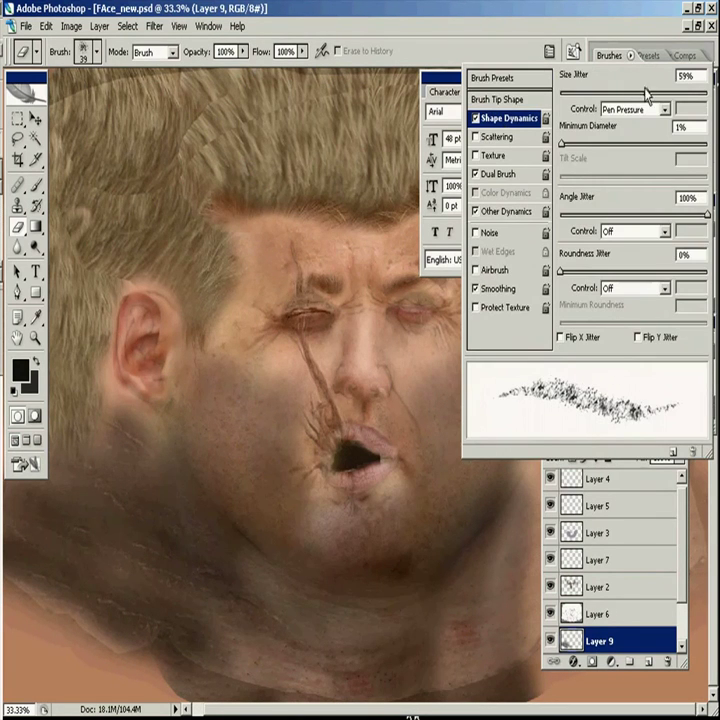
click(493, 155)
click(475, 155)
click(499, 174)
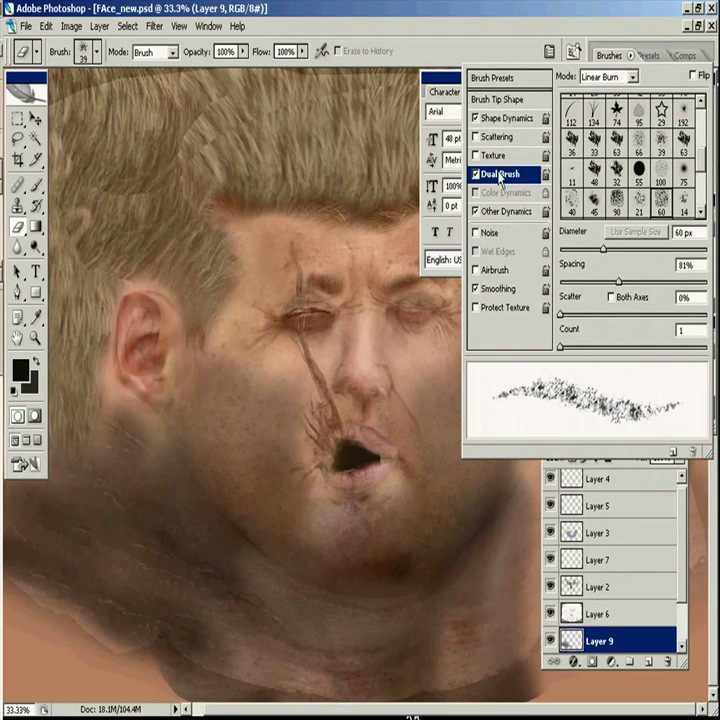
click(682, 174)
drag(204, 585, 231, 617)
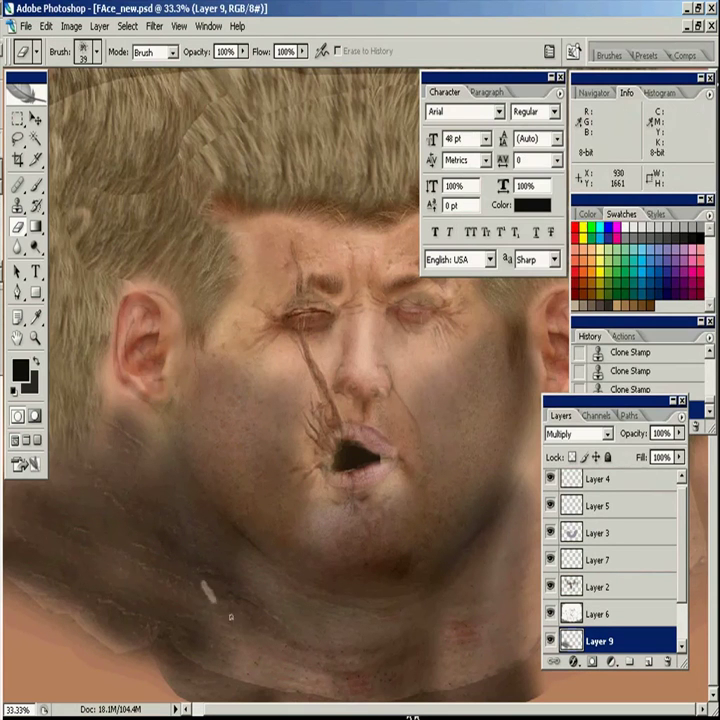
key(ctrl+z)
Step: Set the eraser opacity to 37% and erase thin light scratches into the neck texture below the ear
drag(243, 51, 198, 70)
drag(138, 544, 107, 521)
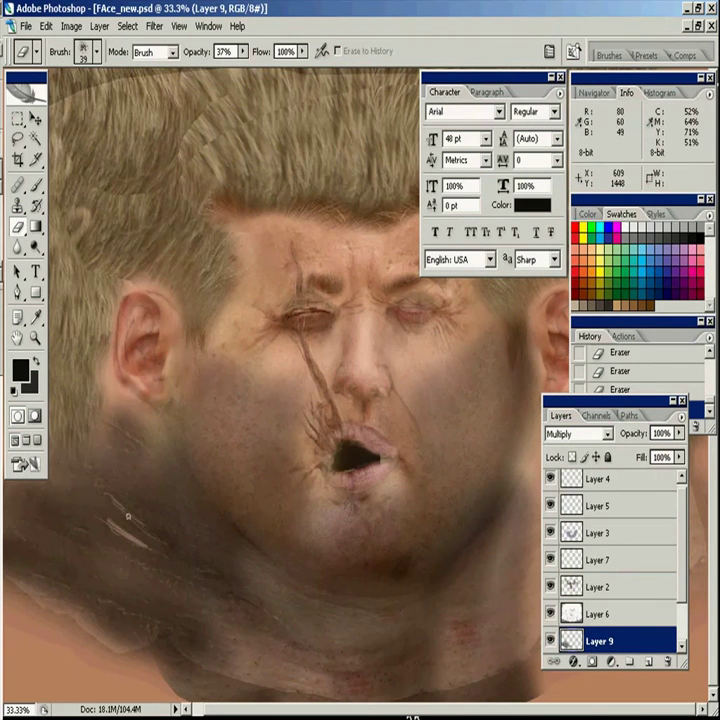
drag(170, 513, 178, 518)
click(550, 489)
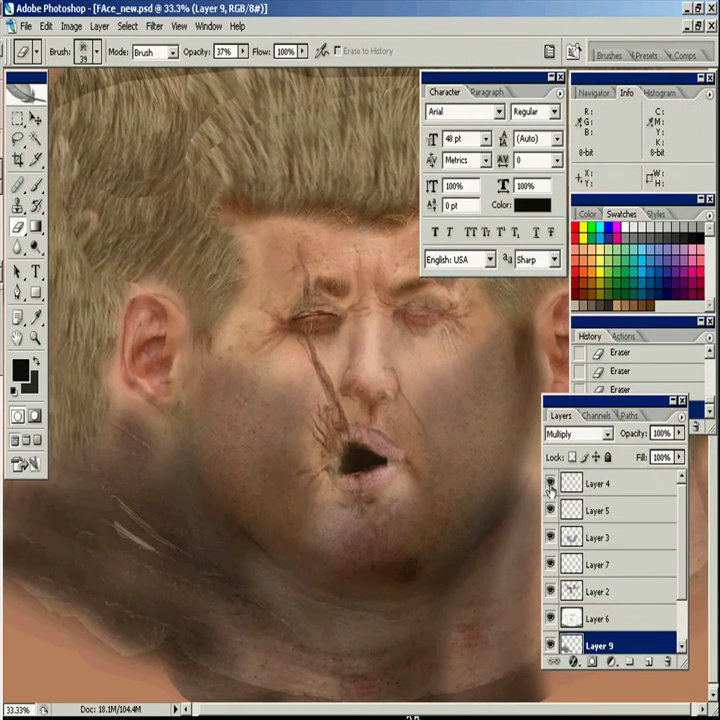
Step: Soften the erased neck scratches by cloning nearby texture over them with the Clone Stamp
click(18, 205)
alt+click(119, 562)
click(137, 540)
click(147, 548)
click(157, 562)
click(158, 545)
Step: Set the neck texture layer to 50% opacity and place a horizontally flipped duplicate on the opposite side of the neck
ctrl+alt+click(164, 495)
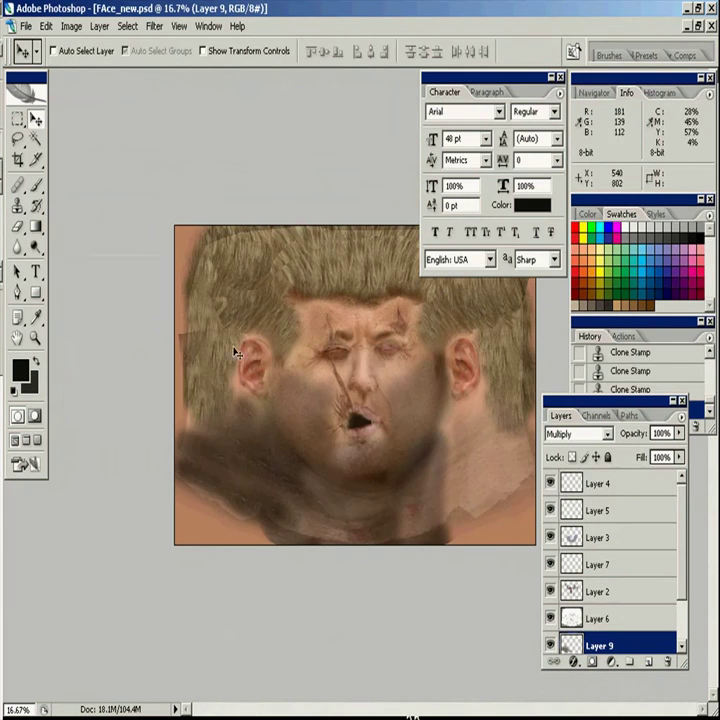
key(5)
alt+drag(309, 486, 470, 484)
click(46, 26)
mouse_move(116, 326)
click(258, 511)
drag(432, 446, 496, 454)
Step: Merge the mirrored copy down into the original neck texture layer and leave nothing selected
scroll(593, 591, down, 2)
ctrl+click(572, 610)
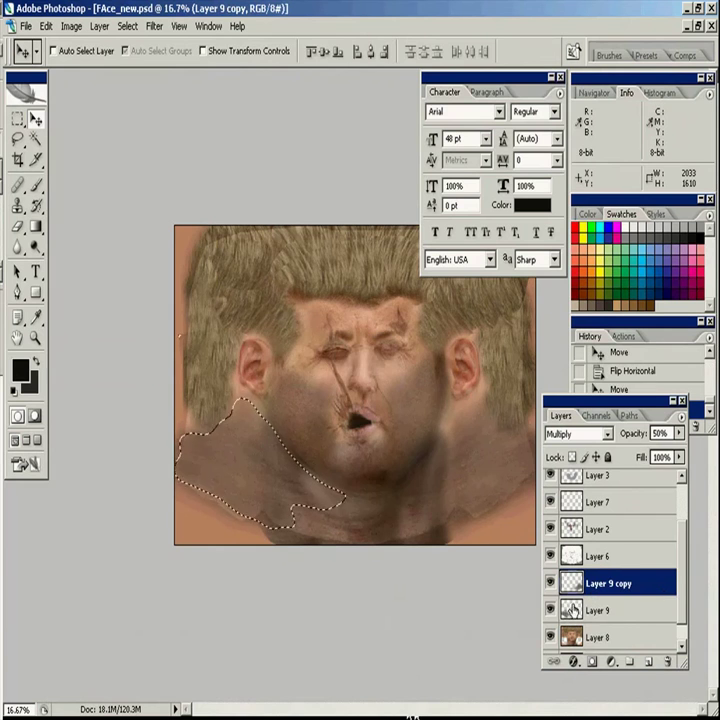
key(ctrl+e)
key(ctrl+d)
Step: Touch up the merged neck texture below the ear with the Eraser and the Brush
double_click(35, 339)
mouse_move(119, 696)
mouse_down()
mouse_move(201, 484)
mouse_move(305, 352)
mouse_up()
alt+click(305, 352)
alt+click(305, 352)
click(19, 226)
click(251, 506)
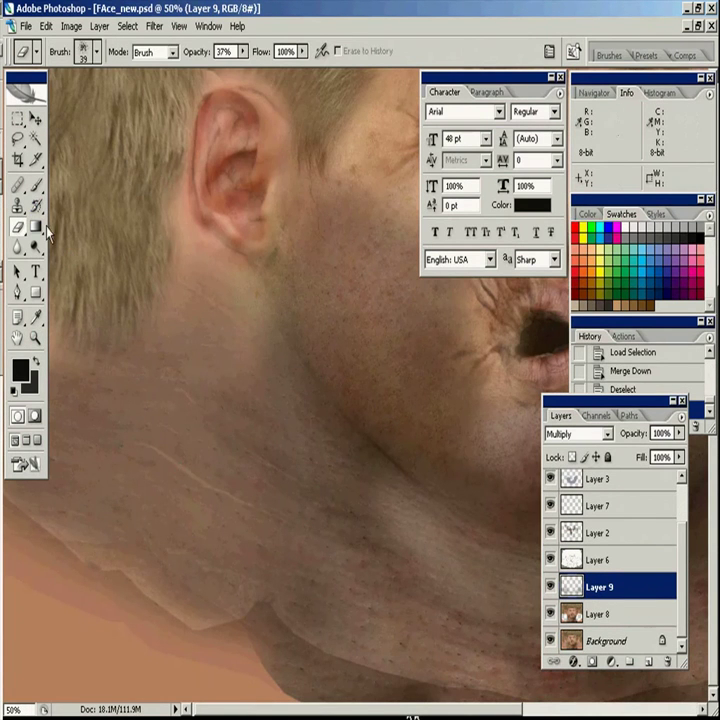
click(35, 186)
click(132, 454)
click(165, 419)
Step: Add an empty layer directly above Layer 8, beneath the neck texture layer
key(z)
alt+click(206, 432)
alt+click(205, 432)
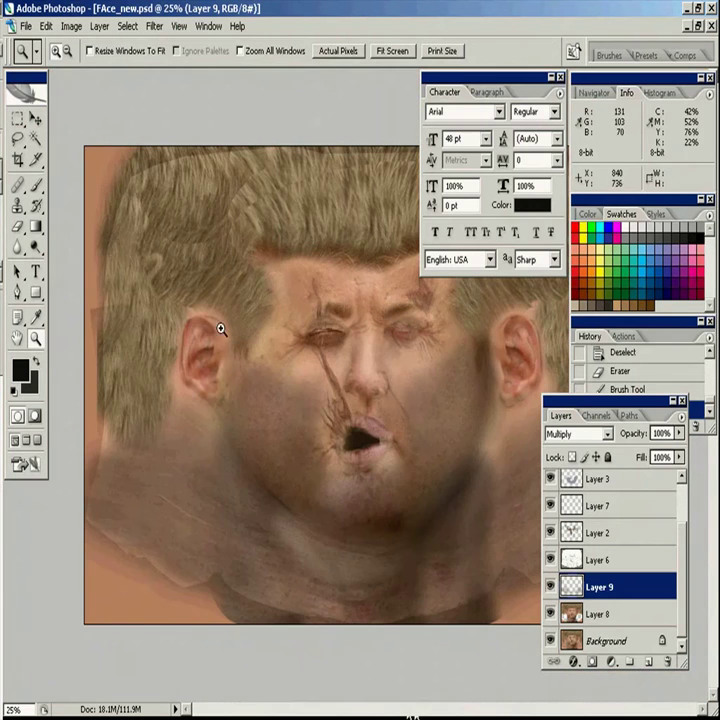
click(629, 617)
click(648, 661)
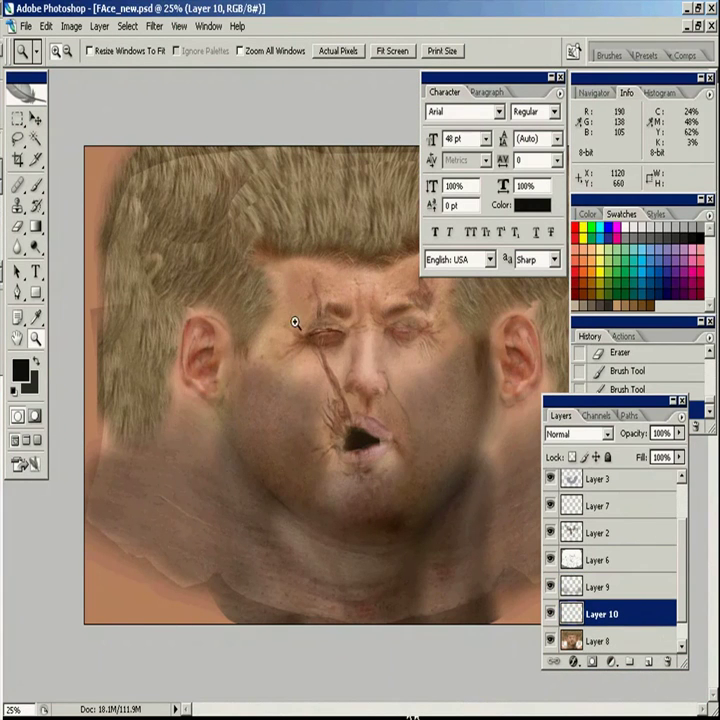
Step: Paste a lassoed patch of the stained wall texture Feature_C_006.tif over the face and blend it in Multiply mode
drag(212, 243, 524, 433)
scroll(300, 420, up, 1)
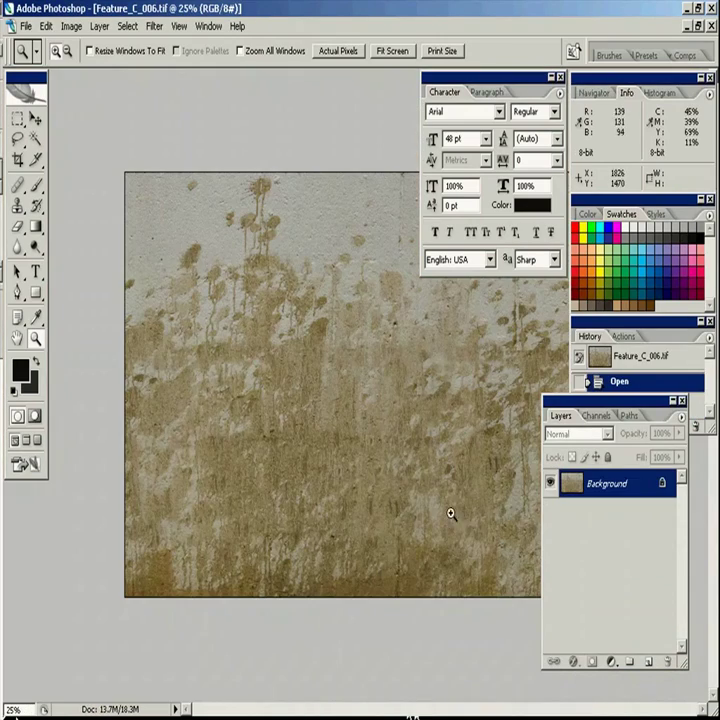
key(l)
drag(270, 340, 458, 386)
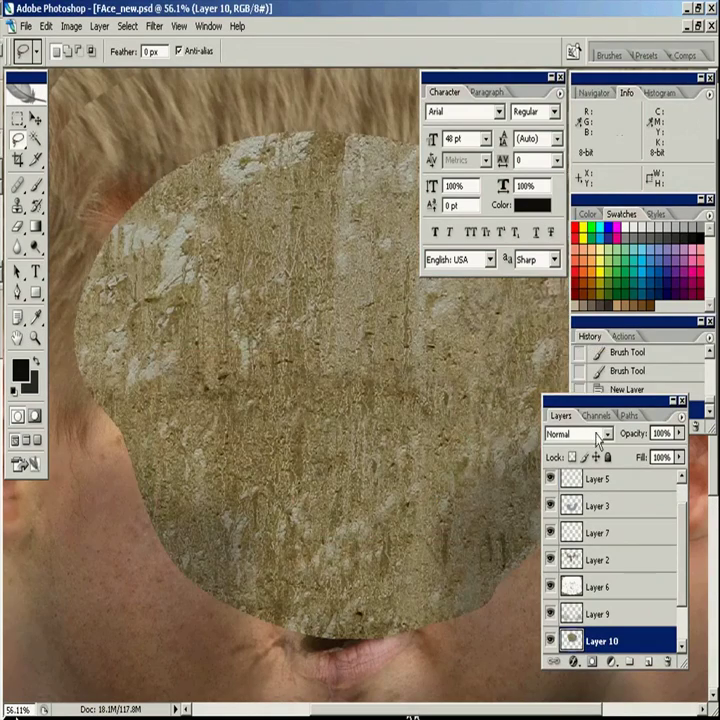
click(598, 436)
click(565, 222)
click(598, 436)
click(565, 74)
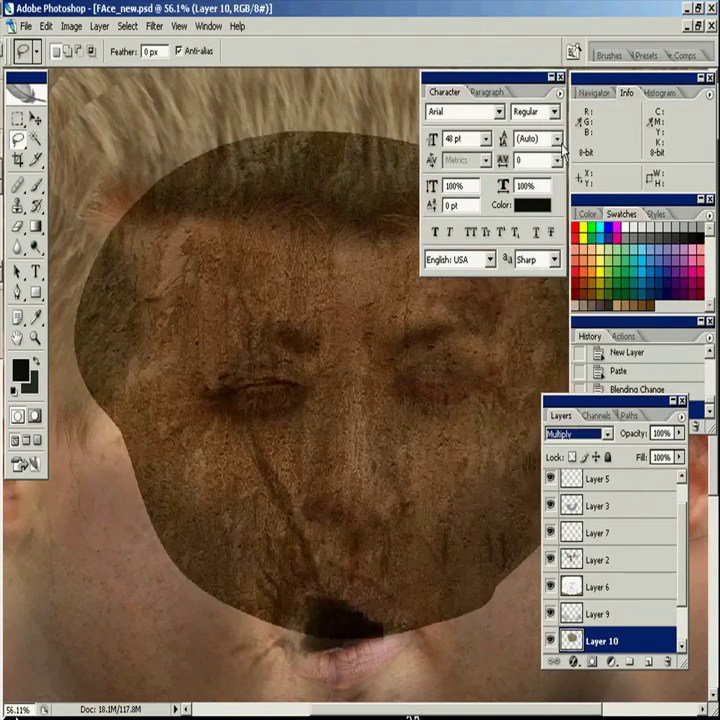
Step: Move the wall texture patch down over the eyes and nose and set its opacity to 52%
click(35, 119)
drag(360, 466, 390, 503)
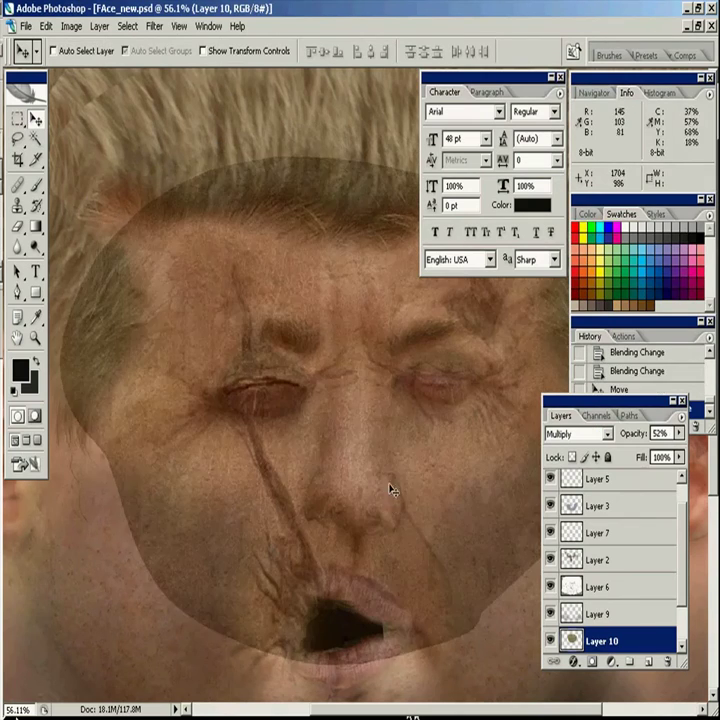
key(5)
key(2)
Step: Add a Hide All layer mask to the wall texture layer
click(99, 26)
mouse_move(141, 215)
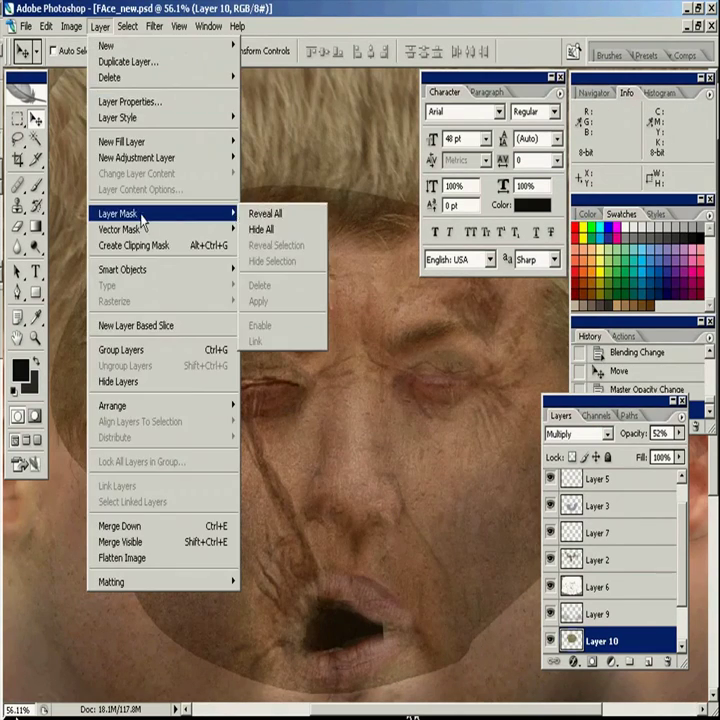
click(273, 230)
Step: Paint white on the mask with a soft 30 px brush to reveal the texture along the long eye-to-mouth scar
click(36, 185)
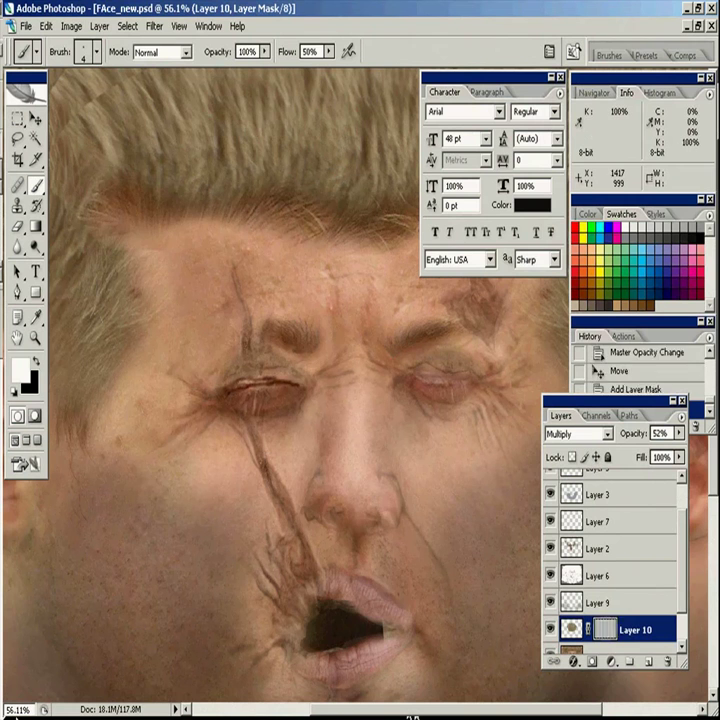
key(bracketright)
key(bracketright)
drag(279, 508, 272, 460)
right_click(287, 440)
drag(439, 652, 441, 579)
click(437, 652)
double_click(381, 656)
key(bracketleft)
key(bracketleft)
drag(263, 482, 277, 500)
drag(285, 515, 306, 583)
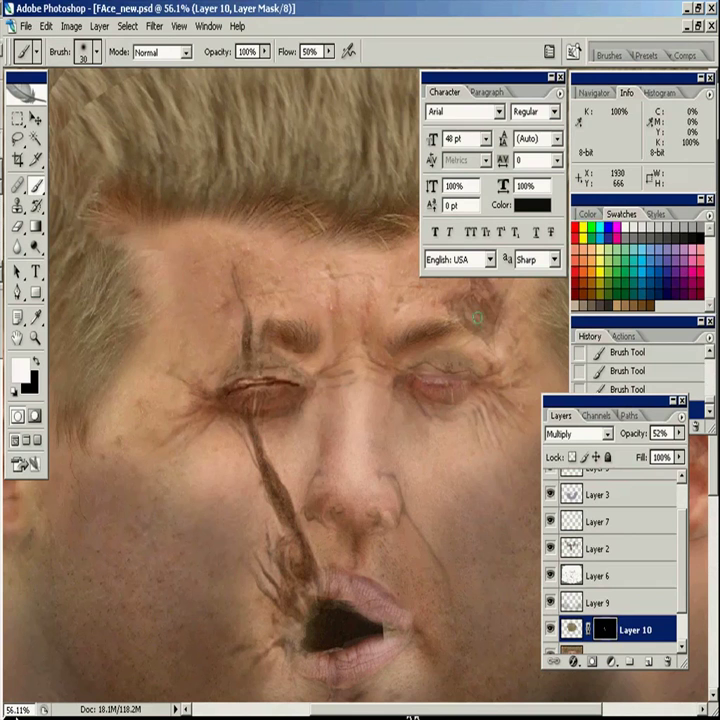
Step: Duplicate the wall texture within its own layer, moving the copy toward the brow without the long scar
click(575, 629)
ctrl+click(573, 629)
click(36, 118)
alt+drag(411, 453, 515, 357)
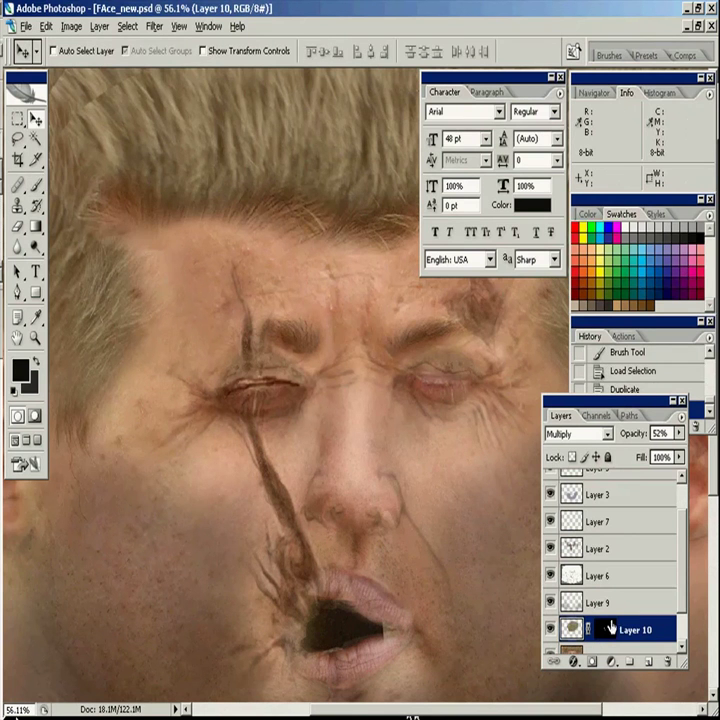
Step: Deselect and paint on the layer mask to reveal the texture over the scar above the opposite eye
click(605, 629)
key(ctrl+d)
click(36, 185)
drag(484, 296, 488, 318)
mouse_move(488, 318)
mouse_down()
mouse_move(479, 312)
mouse_move(473, 367)
mouse_up()
drag(467, 298, 485, 362)
mouse_move(485, 366)
mouse_down()
mouse_move(460, 359)
mouse_move(462, 372)
mouse_up()
Step: Colorize the scar texture red with Hue/Saturation, using hue 360 and saturation 61
drag(309, 521, 267, 336)
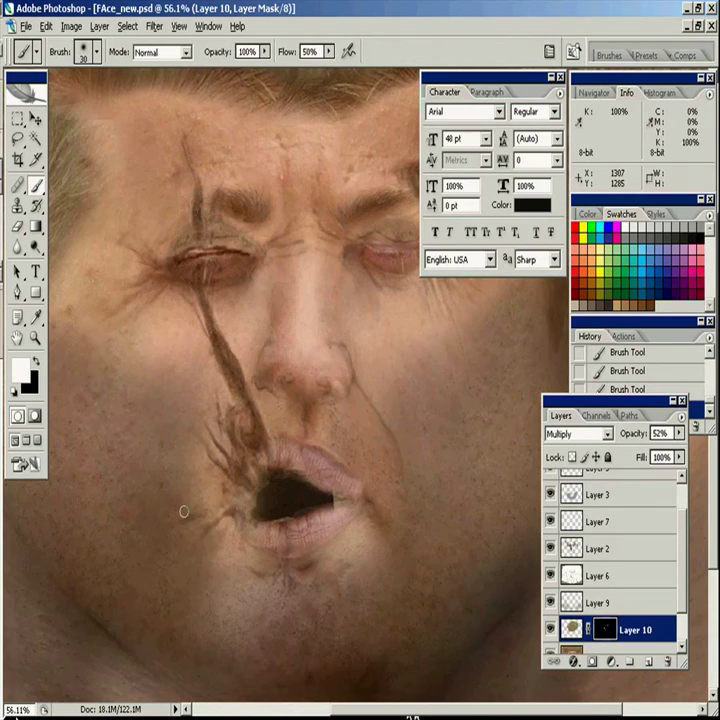
scroll(294, 411, up, 2)
click(571, 629)
key(ctrl+u)
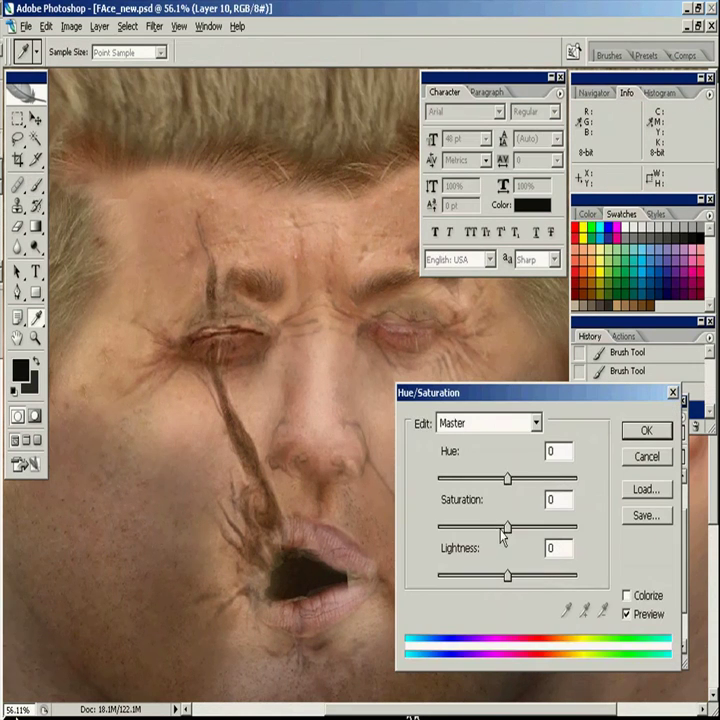
click(638, 594)
drag(440, 479, 528, 478)
drag(474, 527, 532, 526)
drag(527, 479, 551, 478)
drag(530, 526, 524, 527)
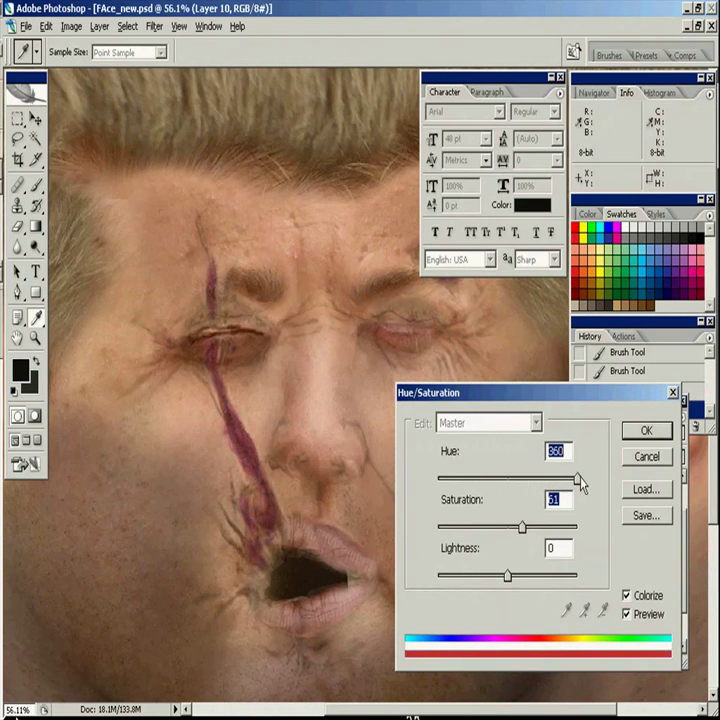
click(640, 430)
Step: Stamp all visible layers into a new layer at the top of the stack and desaturate it
drag(683, 592, 685, 548)
key(ctrl+shift+s)
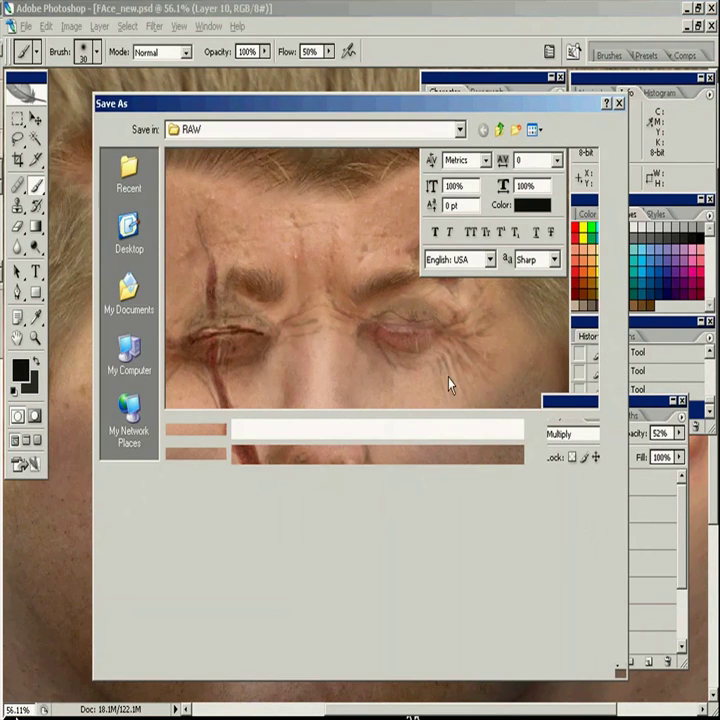
key(Escape)
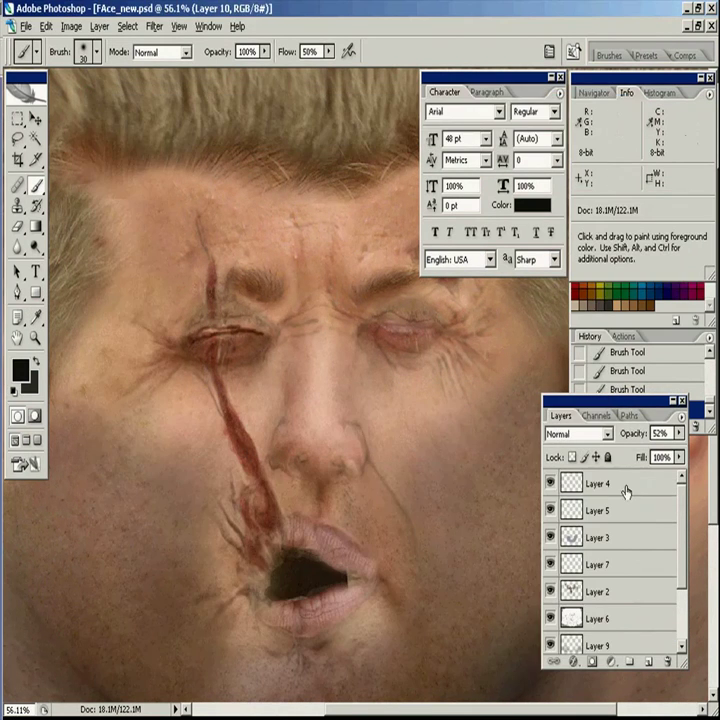
click(627, 489)
click(649, 663)
key(ctrl+alt+shift+e)
key(ctrl+shift+u)
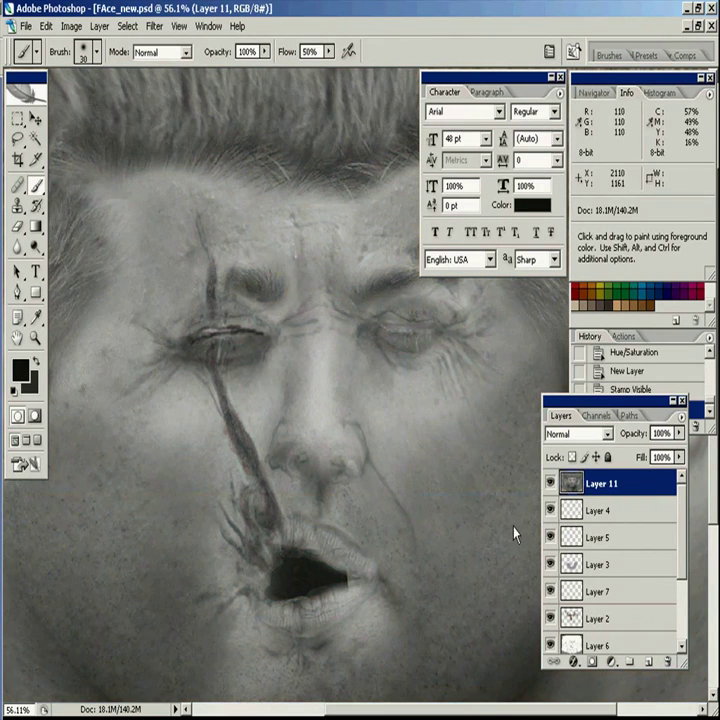
Step: Darken the greyscale face layer with Levels, setting the midtone input to 0.79
key(ctrl+i)
key(ctrl+i)
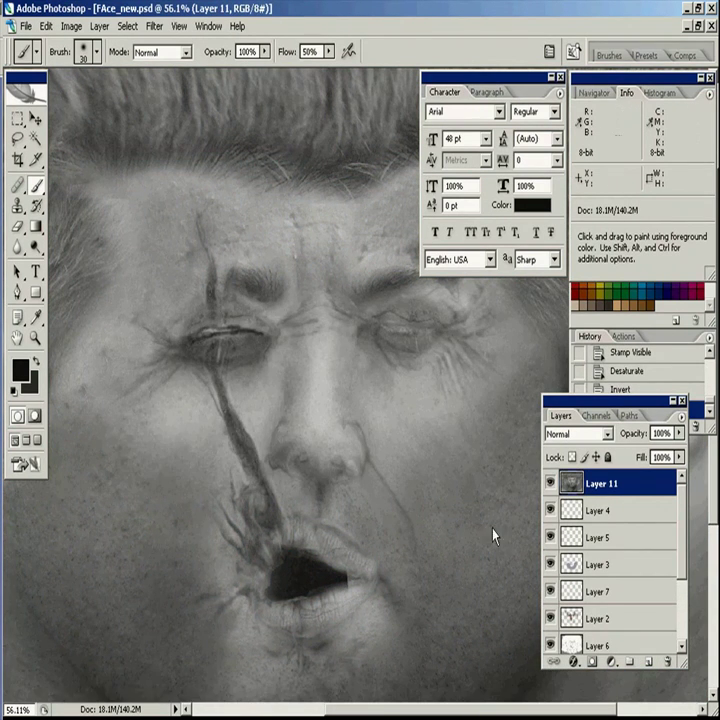
key(ctrl+l)
drag(122, 609, 138, 612)
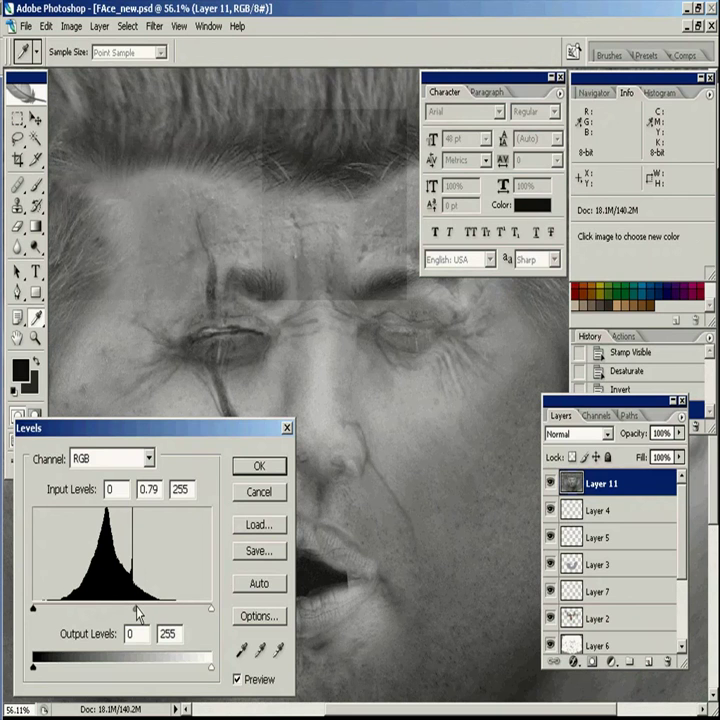
Step: Feather the scar-shaped selection by 2 pixels and copy that area of Layer 11 to a new layer above Layer 11 copy
click(36, 186)
click(36, 119)
key(shift+alt+s)
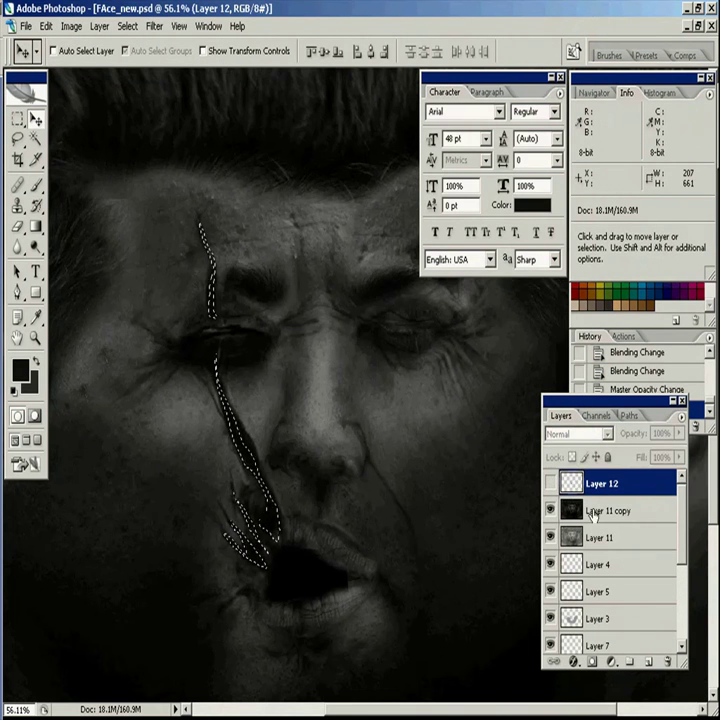
click(598, 537)
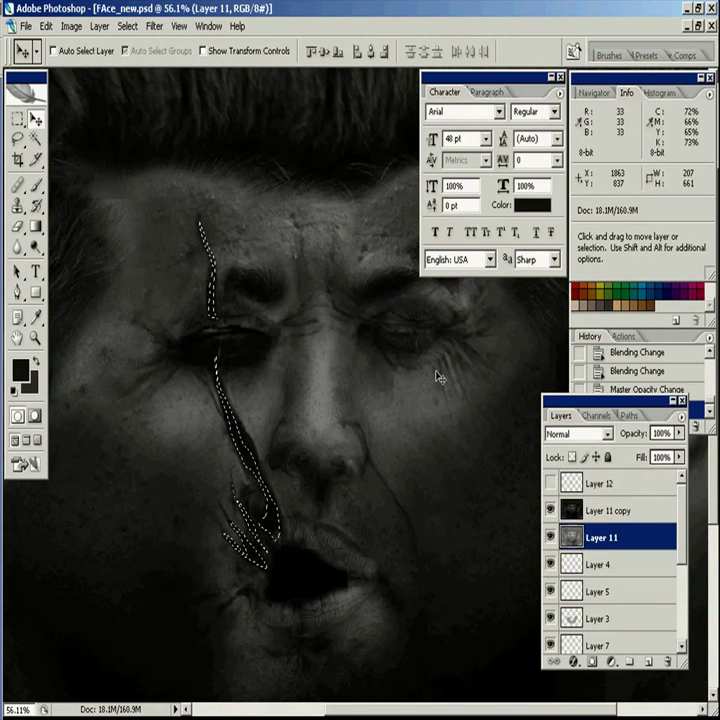
click(127, 26)
click(159, 198)
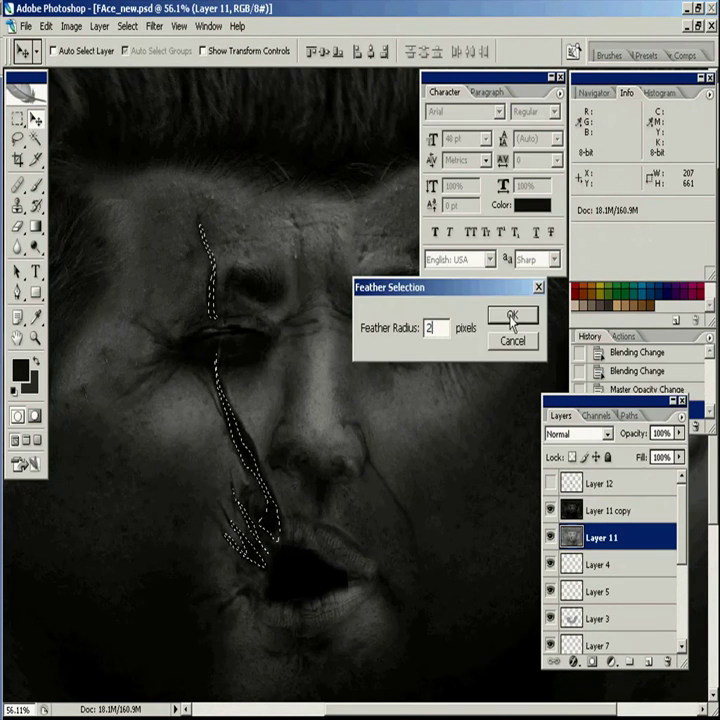
click(511, 316)
click(600, 514)
key(ctrl+j)
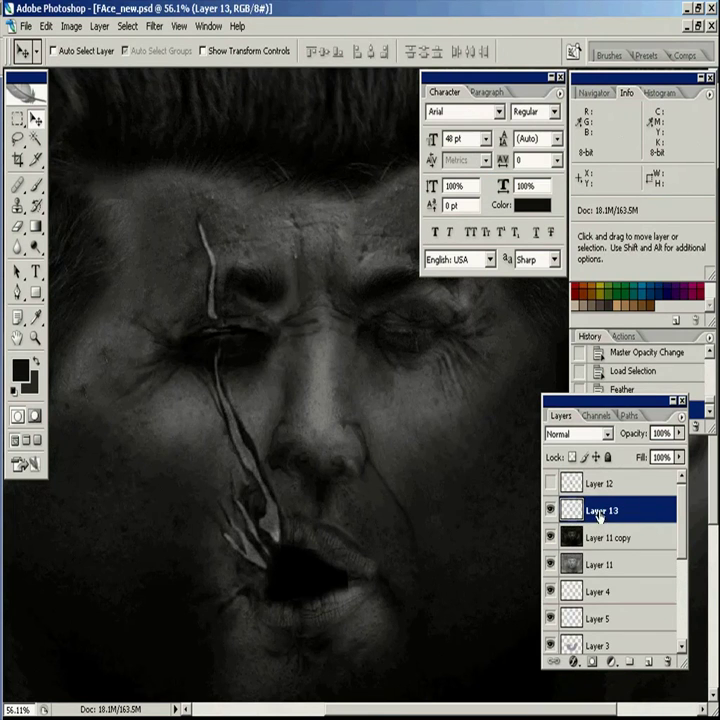
Step: Increase the contrast of the copied scar layer with Levels by adjusting its black, white and midtone inputs
key(ctrl+l)
drag(210, 608, 197, 608)
drag(33, 609, 66, 609)
drag(133, 609, 130, 609)
click(272, 464)
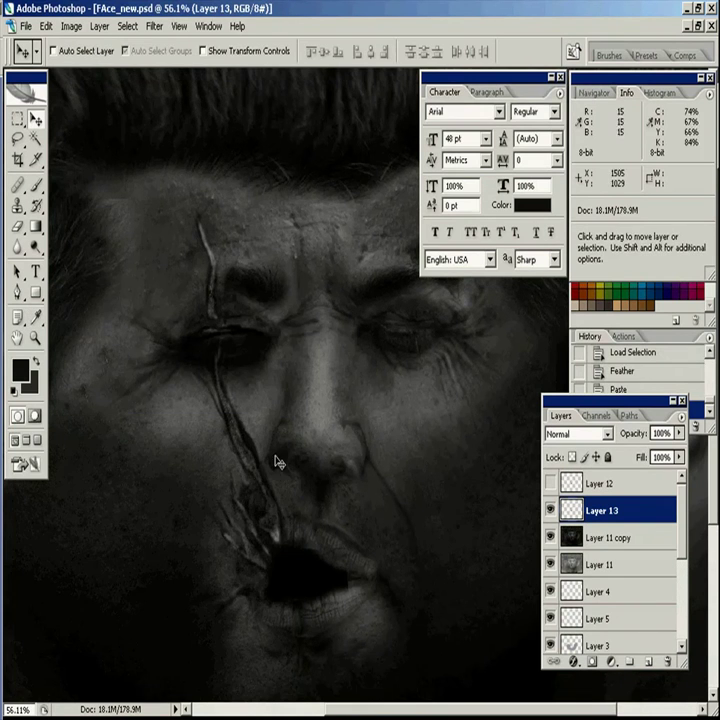
Step: Compare the face with and without the scar layer and erase the bright scar's lower end near the mouth
click(549, 510)
click(549, 510)
key(e)
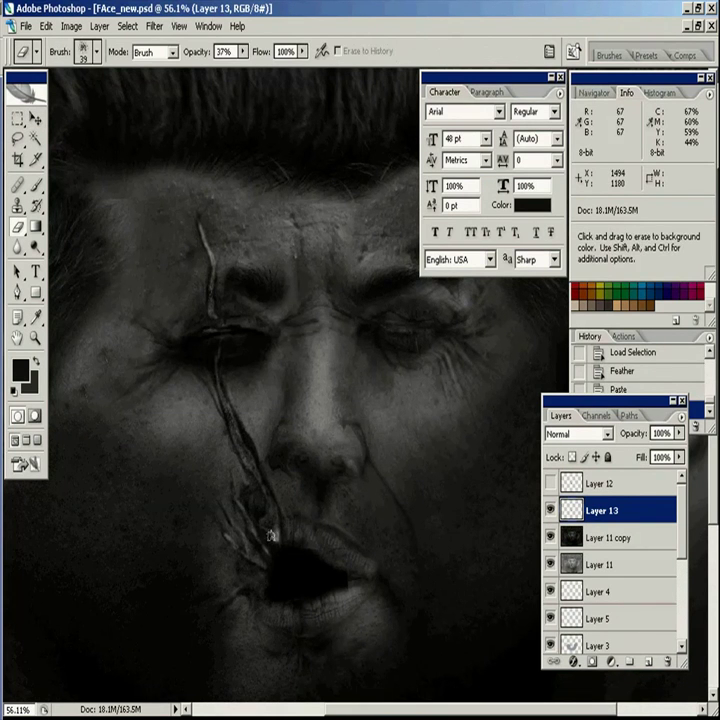
drag(277, 543, 300, 515)
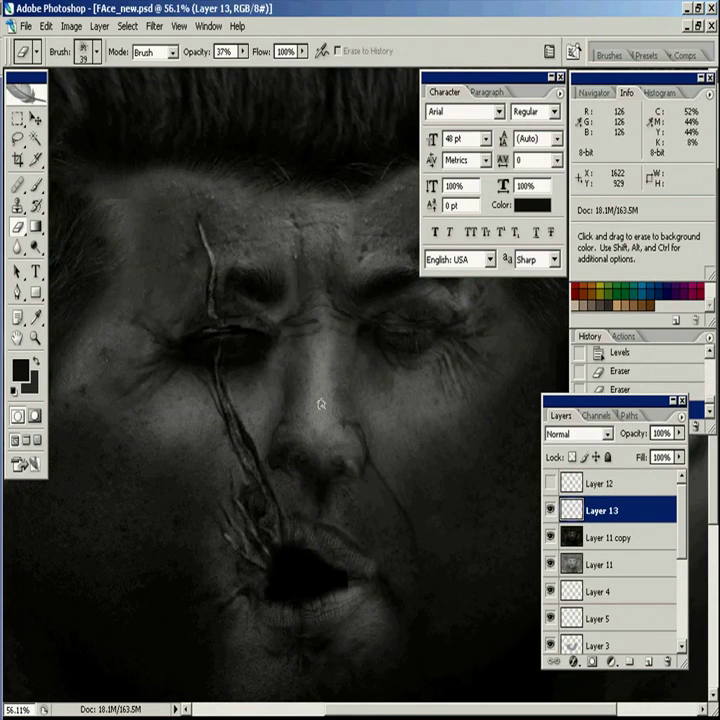
Step: Activate Layer 11 copy, try lightening the lower lip with the Dodge tool on Midtones at 50% exposure, and undo the stroke
key(b)
click(597, 537)
key(o)
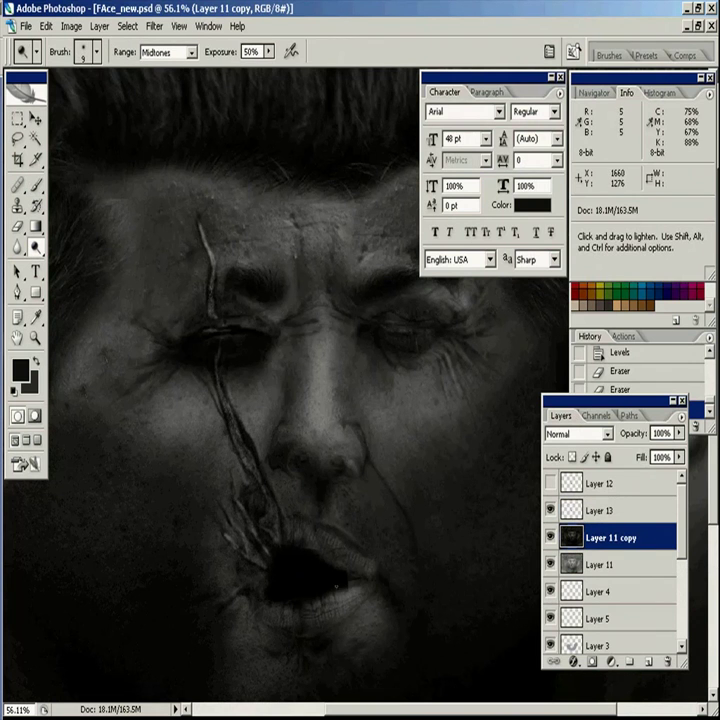
key(bracketright)
key(bracketright)
key(bracketright)
drag(317, 612, 365, 580)
key(ctrl+z)
Step: Lighten the lips on Layer 11 copy using the Dodge tool on Highlights at 24% exposure
drag(270, 53, 249, 68)
click(192, 54)
click(172, 67)
click(166, 51)
click(166, 99)
drag(355, 590, 332, 602)
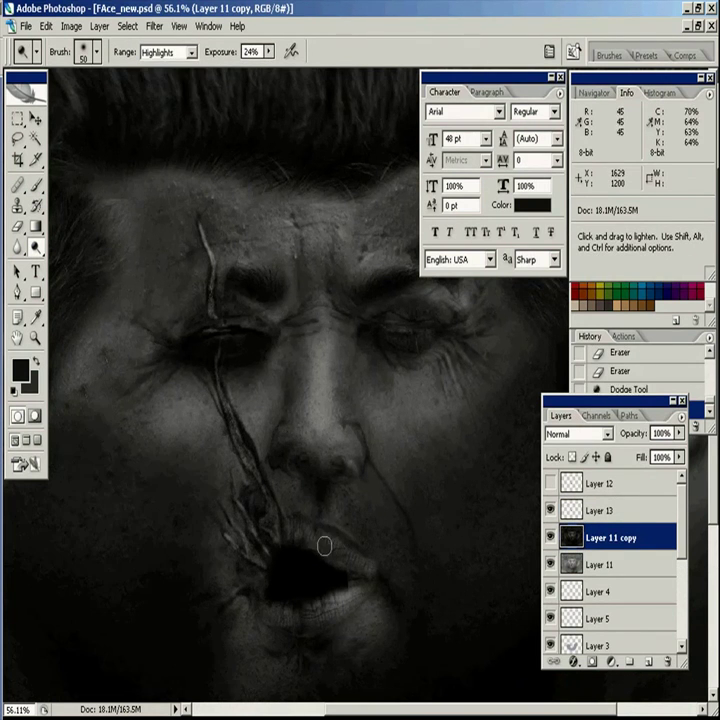
drag(339, 556, 326, 544)
click(340, 553)
Step: Darken Layer 11 copy further with Levels
key(space)
drag(432, 446, 432, 518)
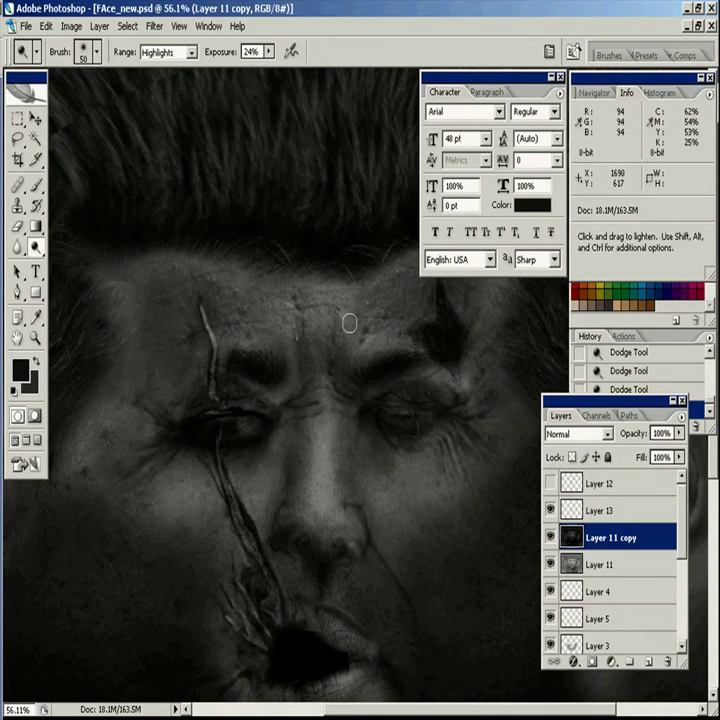
key(ctrl+l)
drag(121, 608, 133, 608)
click(273, 470)
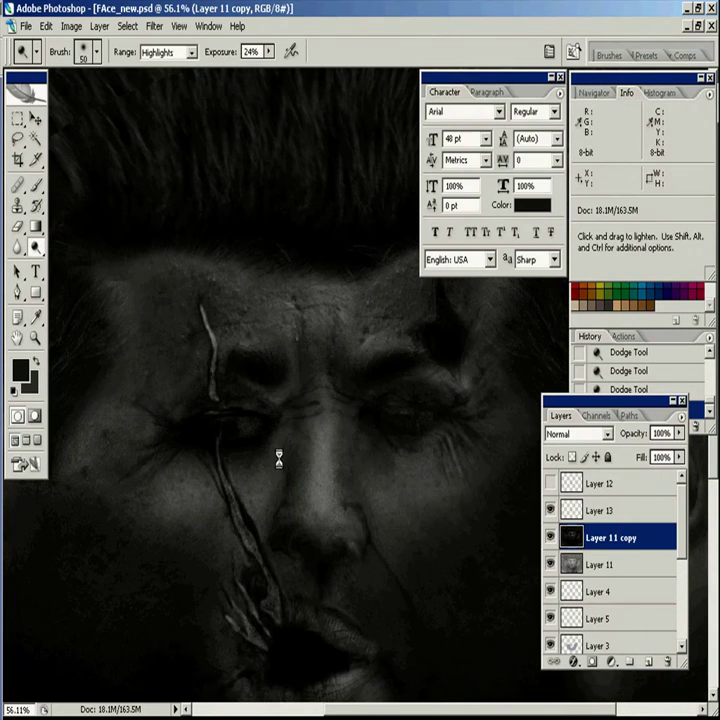
Step: Dodge highlights on the forehead, cheeks and mouth area with a 150-pixel brush at 54% exposure
key(bracketright)
key(bracketright)
key(bracketright)
key(bracketright)
key(bracketright)
drag(269, 52, 307, 54)
key(bracketright)
key(bracketright)
drag(280, 318, 354, 318)
drag(375, 490, 492, 460)
mouse_move(192, 485)
mouse_down()
mouse_move(159, 471)
mouse_move(170, 476)
mouse_up()
drag(307, 629, 338, 625)
Step: Dodge the highlights on the chin, neck and ear of Layer 11 copy
drag(390, 585, 374, 441)
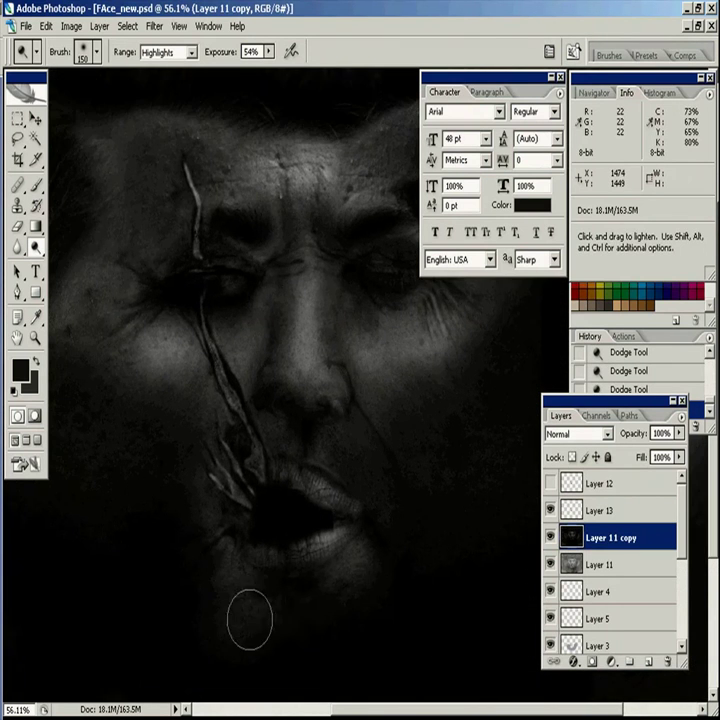
drag(358, 555, 352, 479)
drag(260, 610, 340, 467)
drag(154, 509, 285, 555)
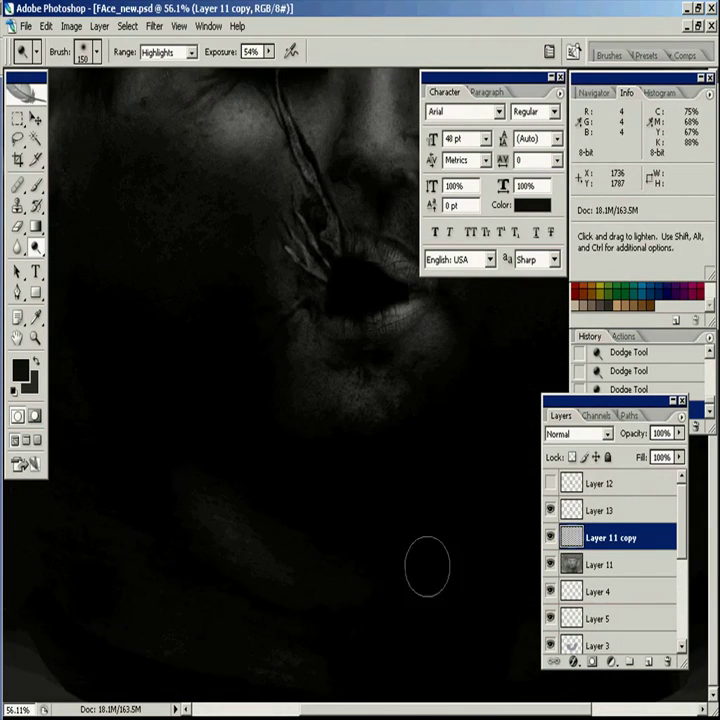
drag(210, 520, 435, 520)
drag(228, 330, 233, 525)
drag(225, 273, 244, 299)
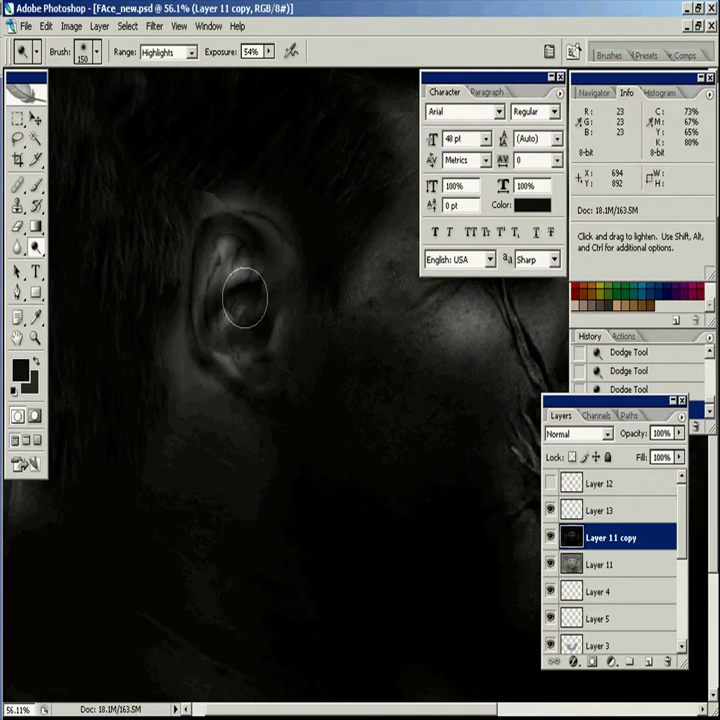
Step: Outline the dark wound above the eyebrow with the Lasso, undoing the trial copy to a new layer
drag(500, 408, 364, 414)
drag(454, 414, 112, 644)
click(24, 139)
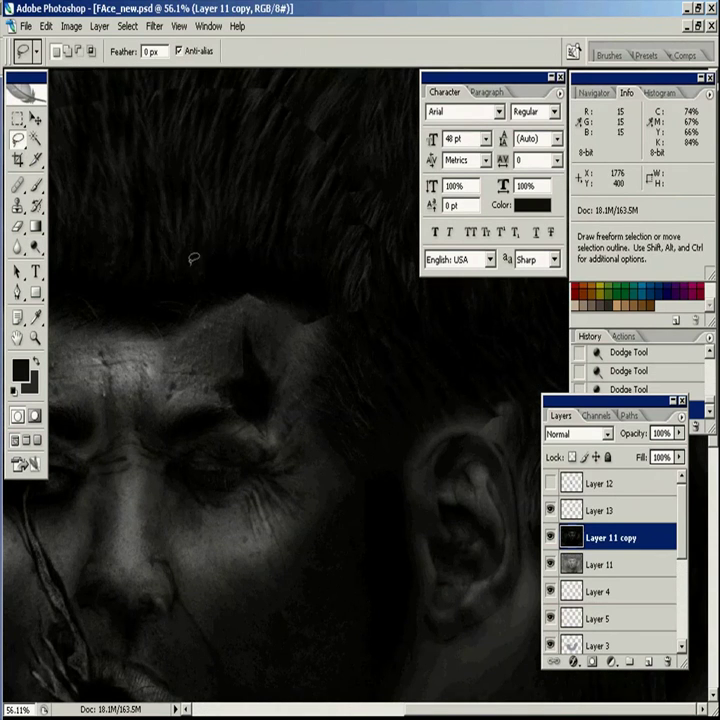
mouse_move(255, 357)
mouse_down()
mouse_move(261, 418)
mouse_move(248, 342)
mouse_up()
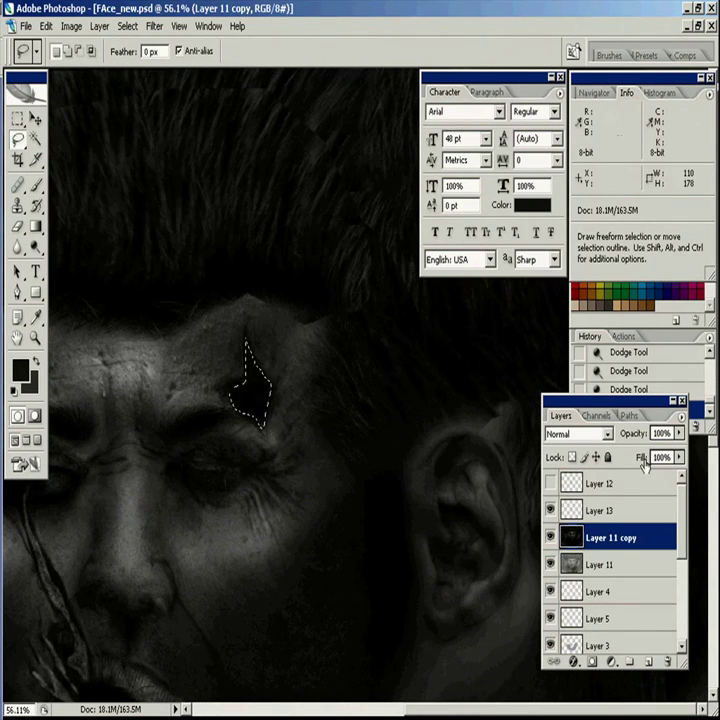
key(ctrl+j)
key(ctrl+alt+z)
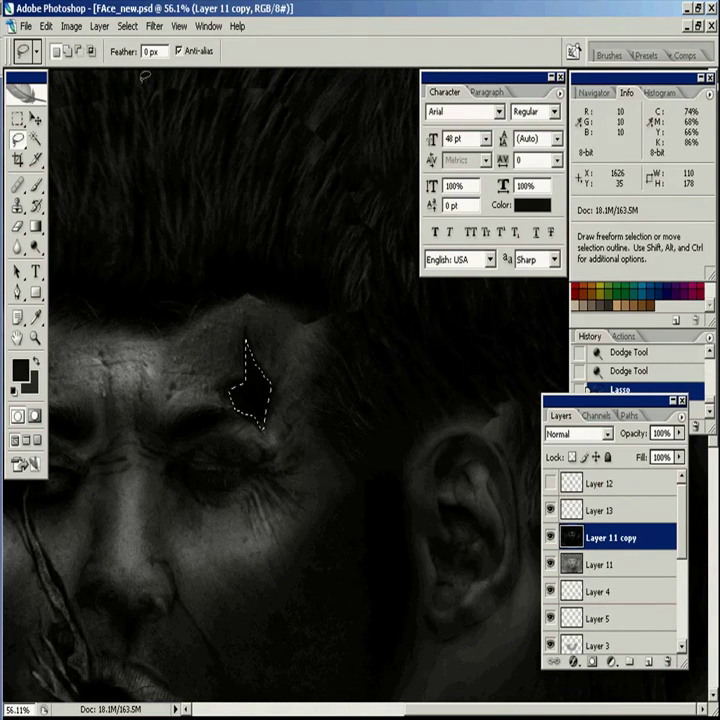
Step: Feather the wound-shaped selection and copy that area to a new layer above Layer 11 copy
click(128, 26)
click(148, 198)
key(Return)
key(ctrl+j)
Step: Brighten the copied wound layer and increase its contrast with Levels
key(ctrl+l)
drag(211, 608, 194, 608)
drag(34, 609, 77, 612)
click(259, 465)
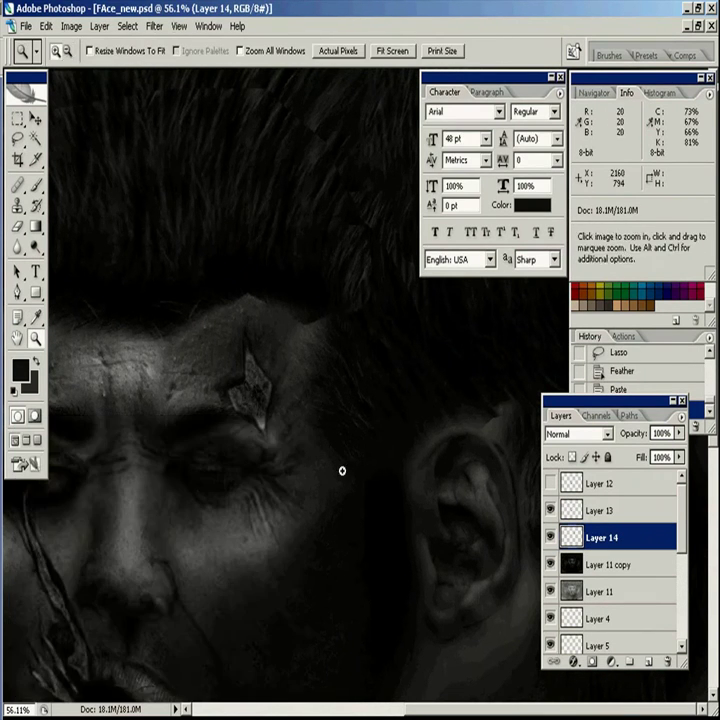
Step: Save the dark greyscale map as a JPEG copy over Face_s.jpg at quality 10, Baseline Optimized
key(ctrl+minus)
key(ctrl+minus)
alt+click(391, 496)
key(ctrl+shift+s)
click(342, 455)
click(257, 543)
click(196, 236)
click(573, 429)
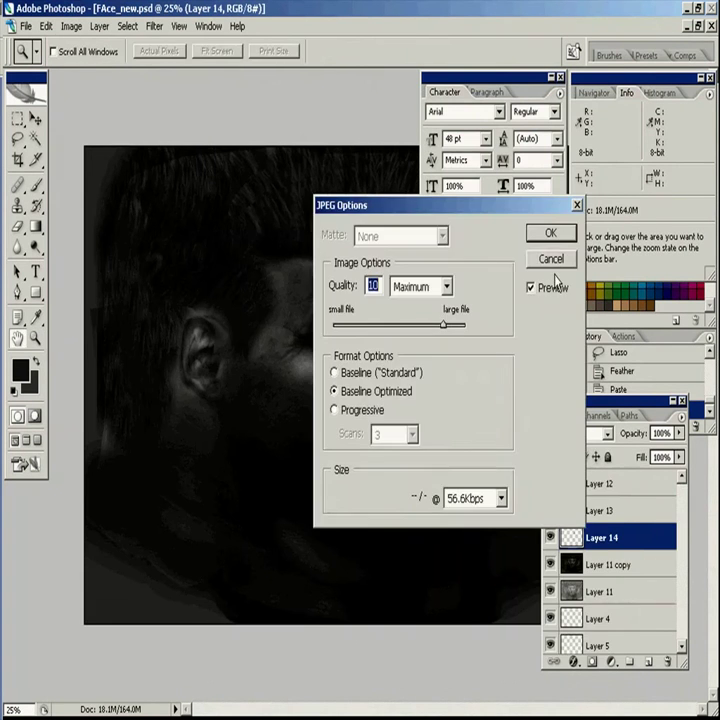
key(Return)
Step: With the greyscale layer hidden, save the colour face texture as a JPEG copy over Face_d.jpg in the RAW folder
key(ctrl+shift+s)
click(310, 455)
click(270, 535)
click(194, 235)
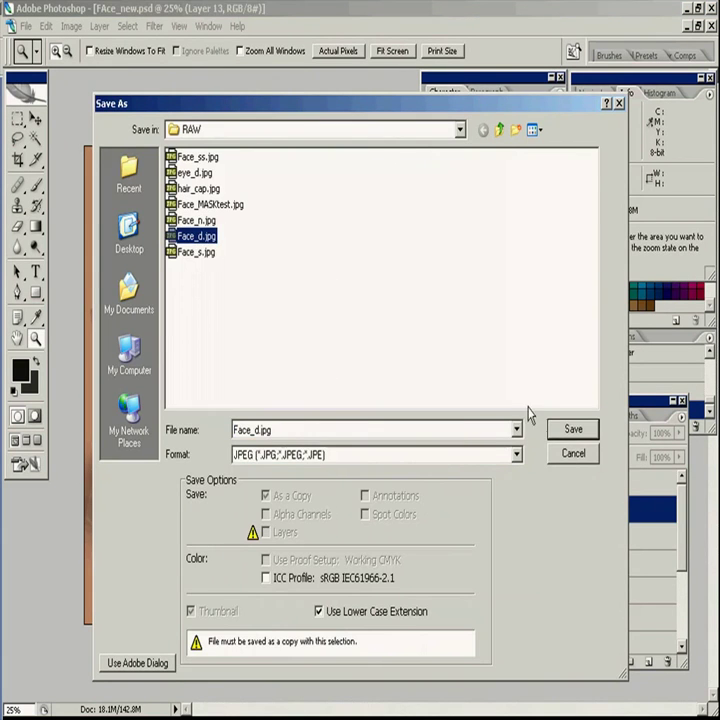
click(573, 429)
click(550, 235)
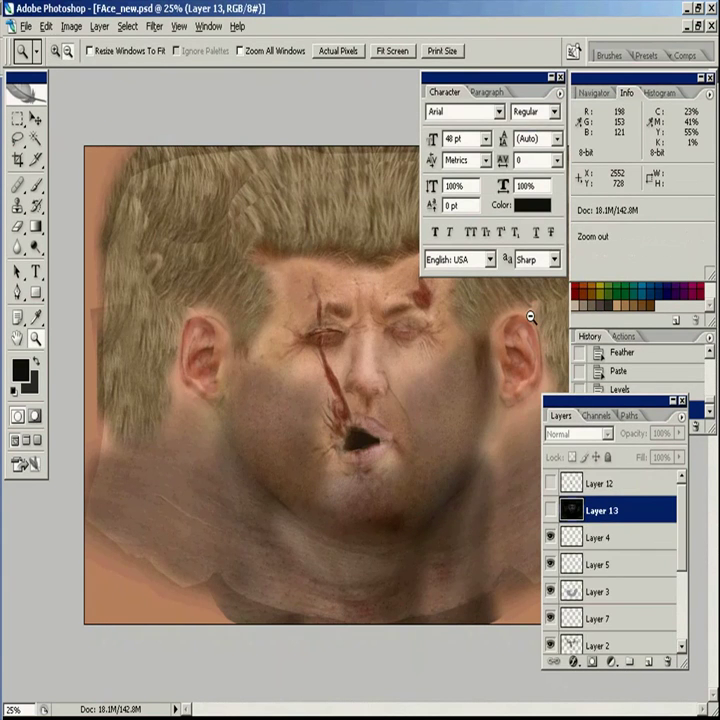
Step: Switch to 3ds Max and review the Face_d.jpg bitmap inside the 07 - Default material's colour map
key(alt+Tab)
key(m)
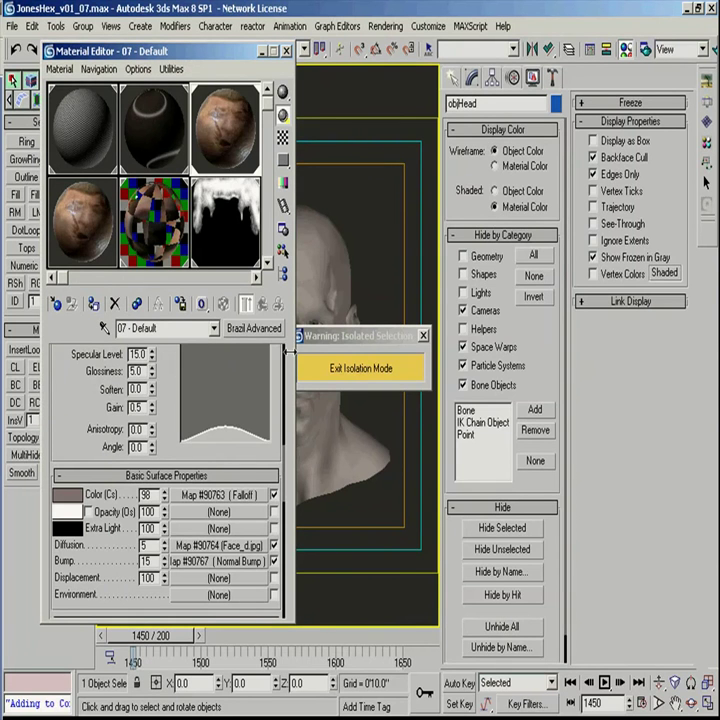
scroll(287, 393, up, 3)
scroll(284, 462, down, 4)
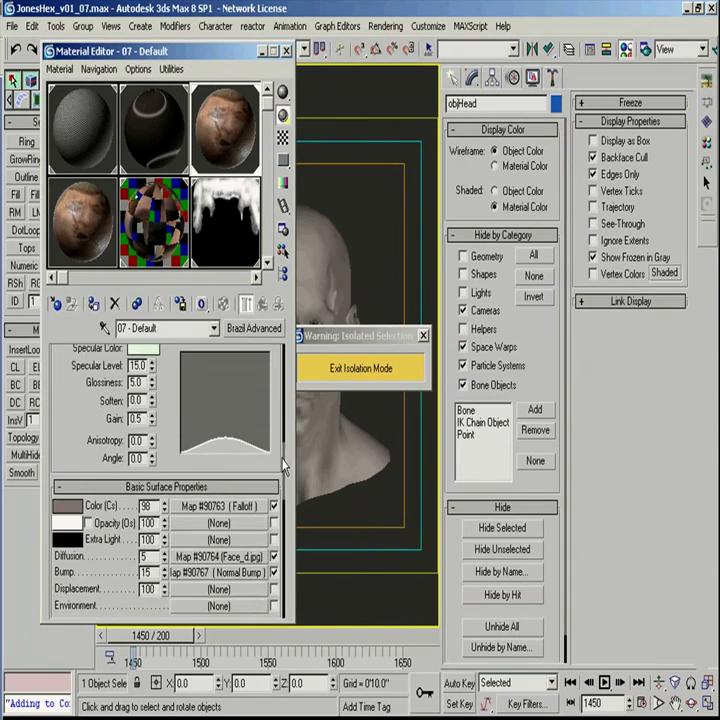
click(255, 482)
click(195, 393)
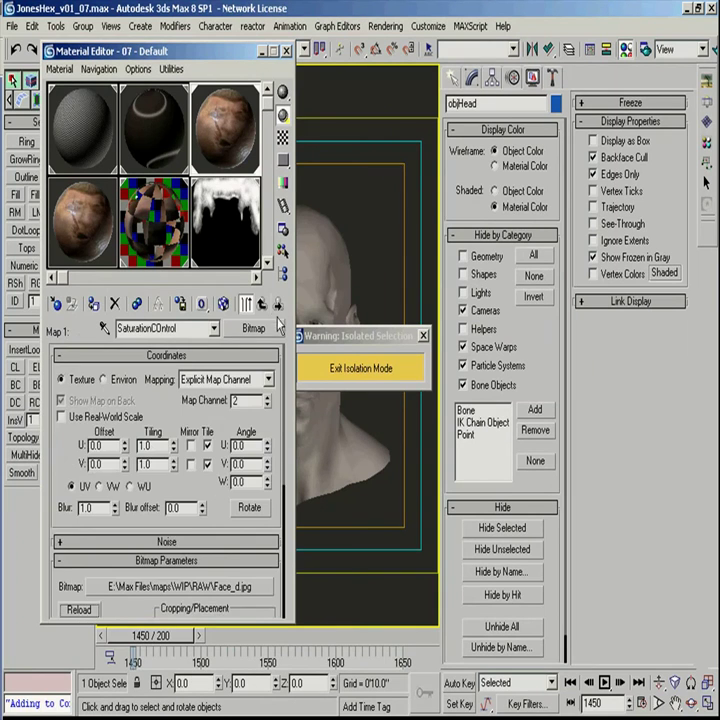
click(261, 303)
click(261, 303)
Step: Map Wetness with a copy of the Face_ss.jpg map switched to Face_s.jpg, and set its amount to 80
drag(287, 465, 243, 519)
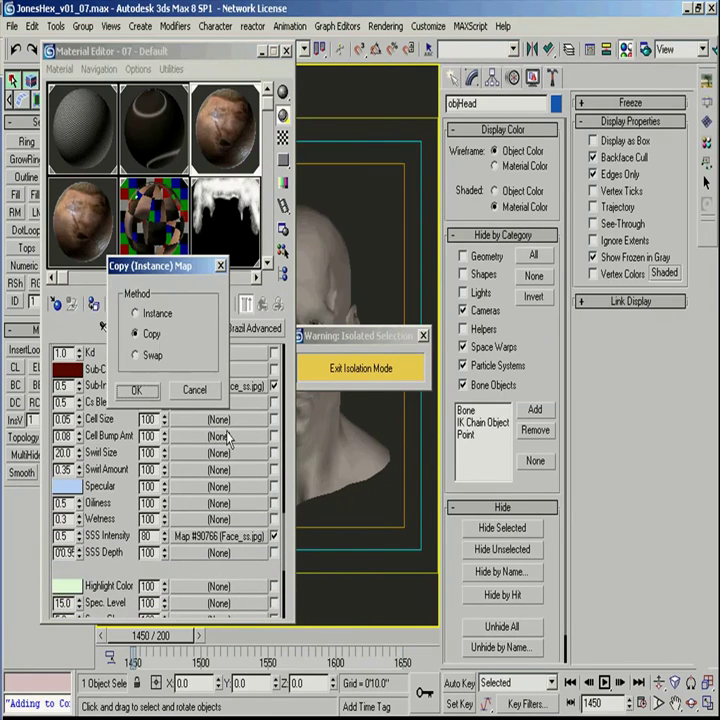
click(150, 391)
click(228, 519)
click(212, 590)
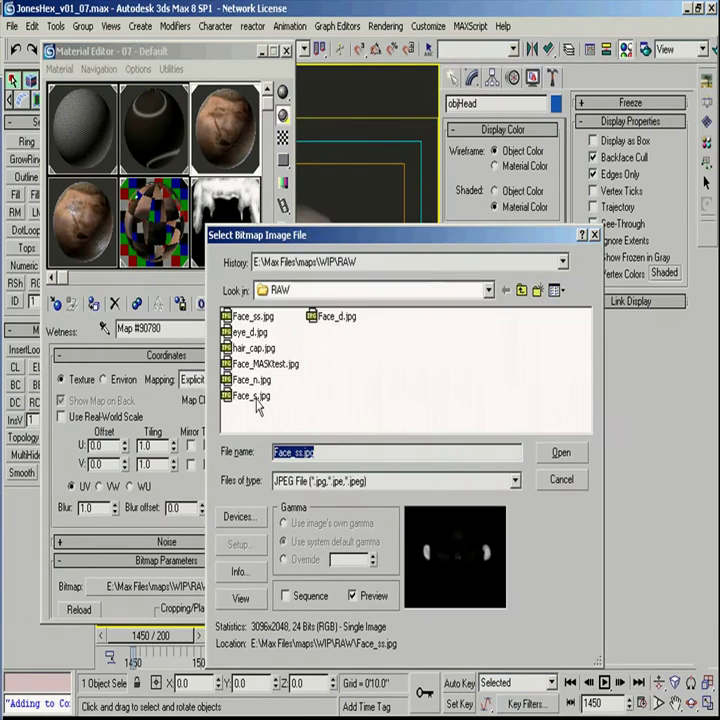
double_click(250, 396)
click(262, 303)
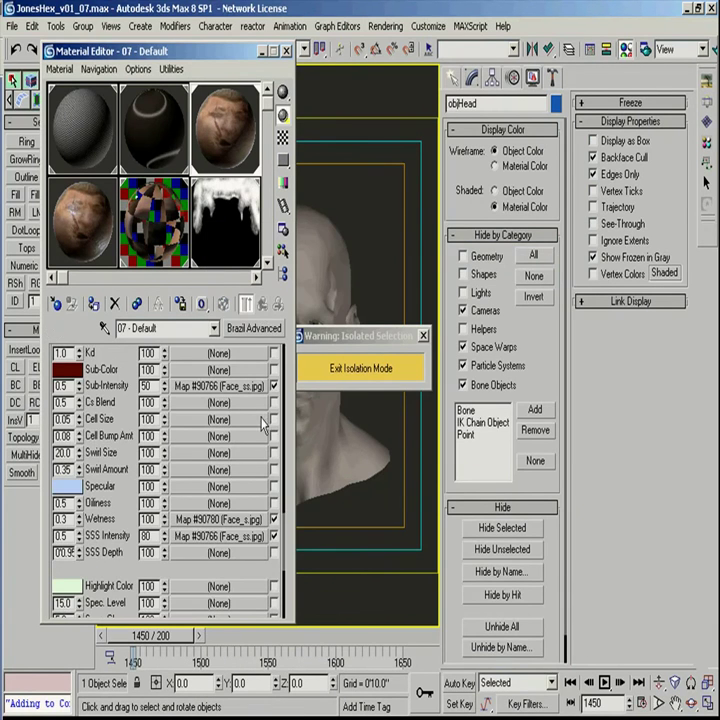
text(80)
key(Return)
Step: Examine the Wetness map's effect in an enlarged sample of the 07 - Default material by switching the map off and on
double_click(237, 114)
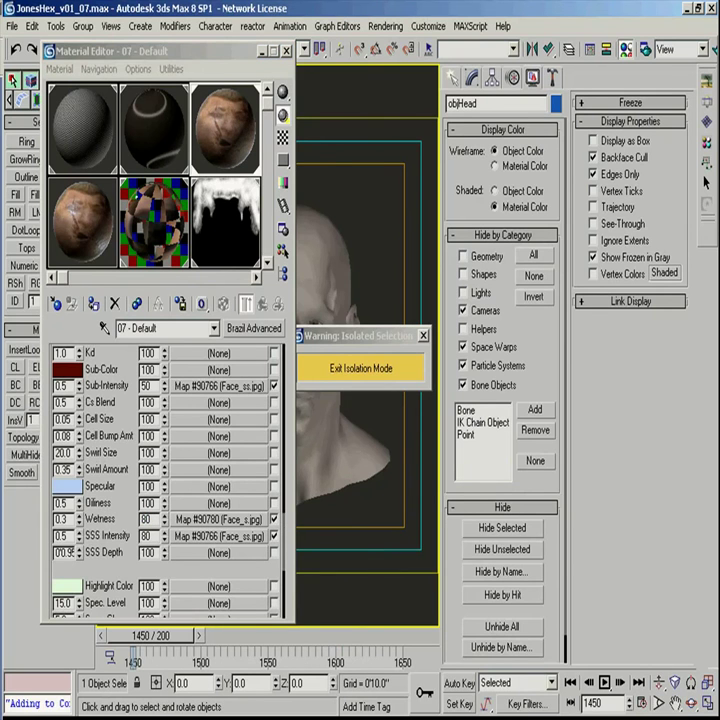
drag(414, 171, 623, 70)
drag(381, 79, 397, 78)
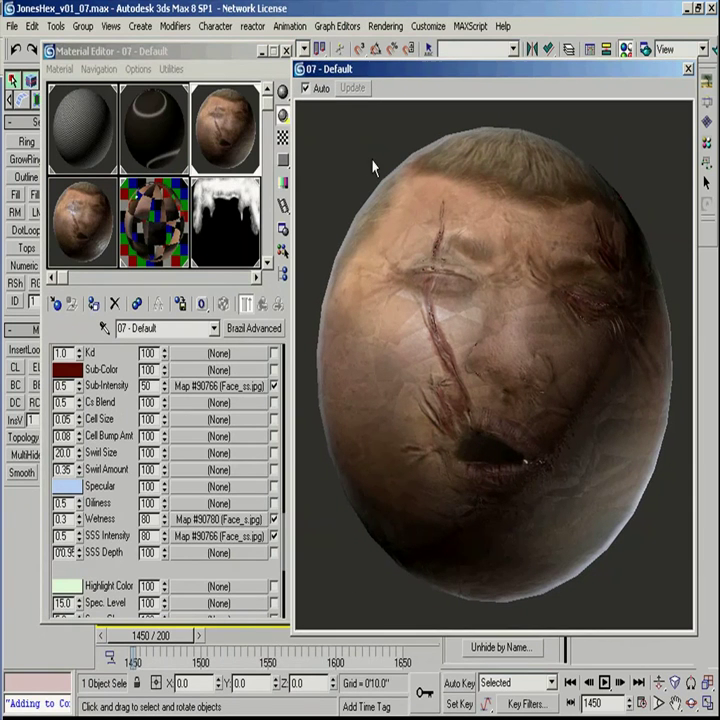
click(276, 530)
click(274, 520)
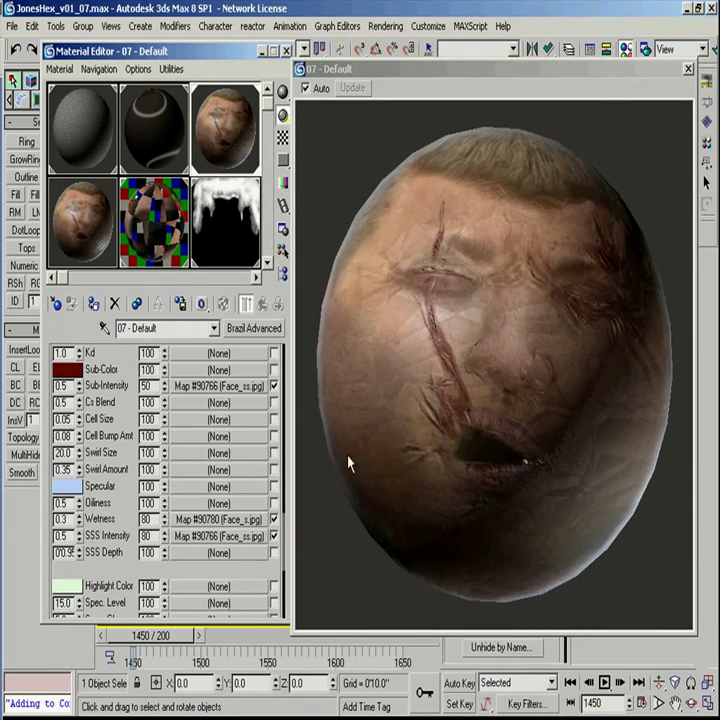
click(303, 70)
drag(294, 61, 393, 339)
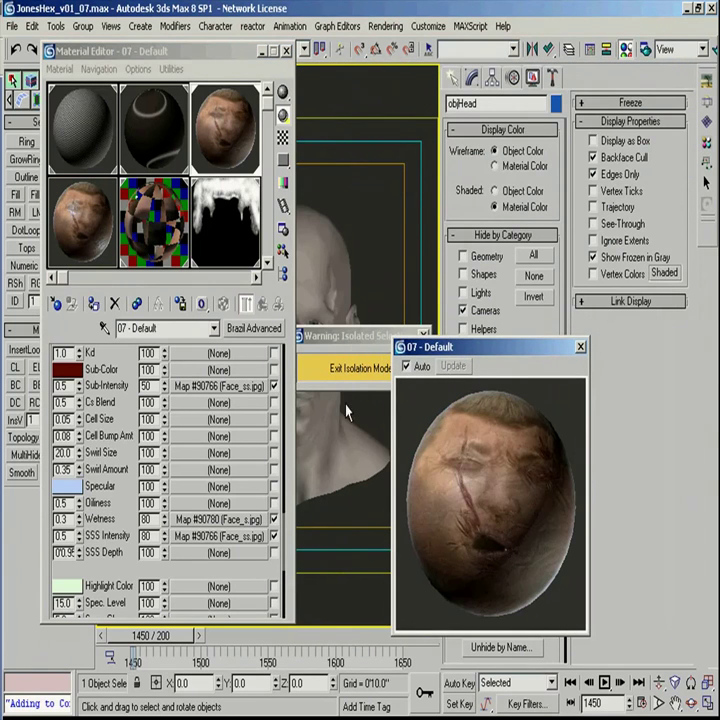
click(275, 519)
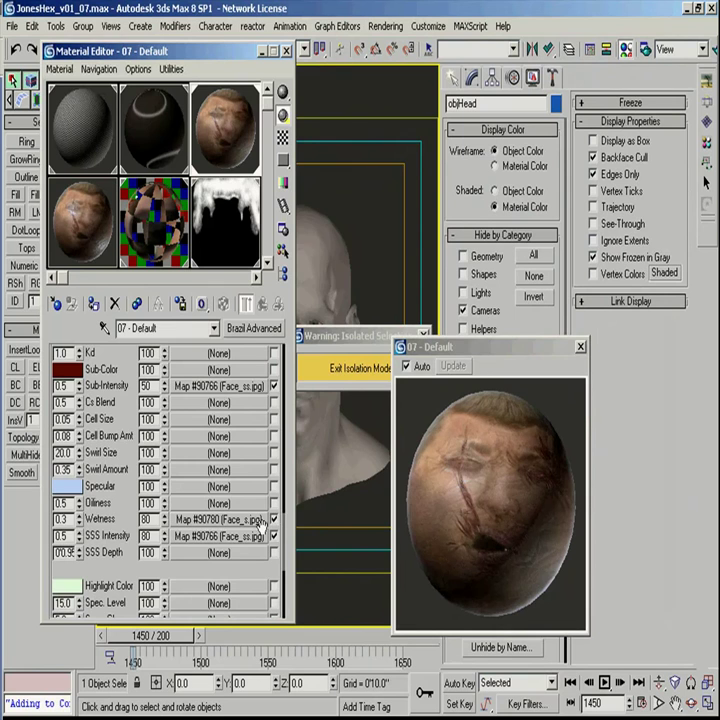
Step: Set the Output Amount of the Wetness bitmap to 2.0 and return to the parent material
click(205, 519)
scroll(206, 527, down, 5)
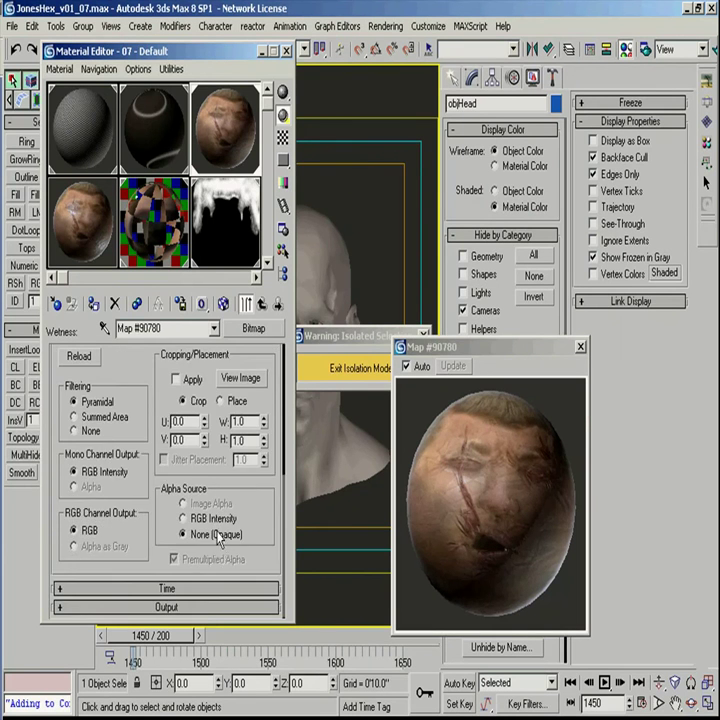
click(203, 614)
drag(203, 614, 195, 358)
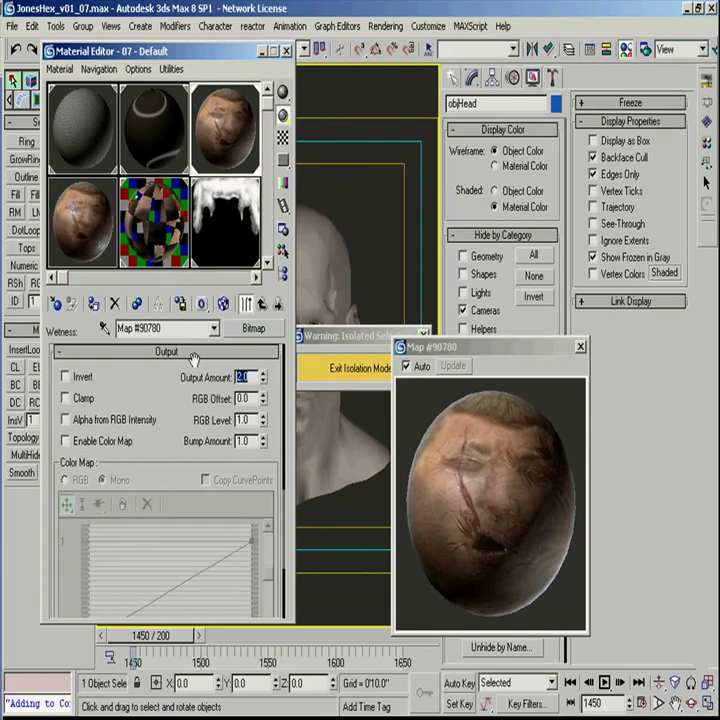
click(262, 305)
Step: Copy the material's Specular colour onto its Highlight Color
scroll(135, 545, up, 5)
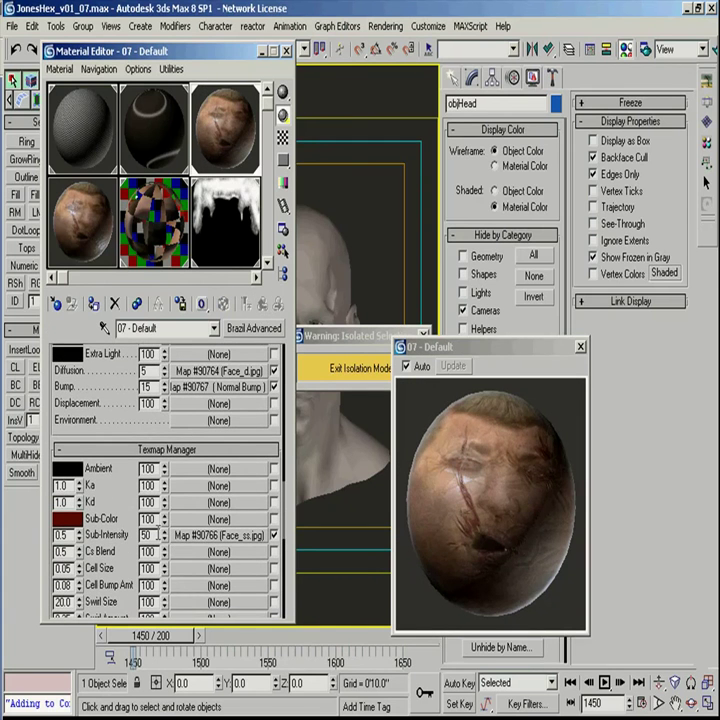
scroll(130, 378, up, 1)
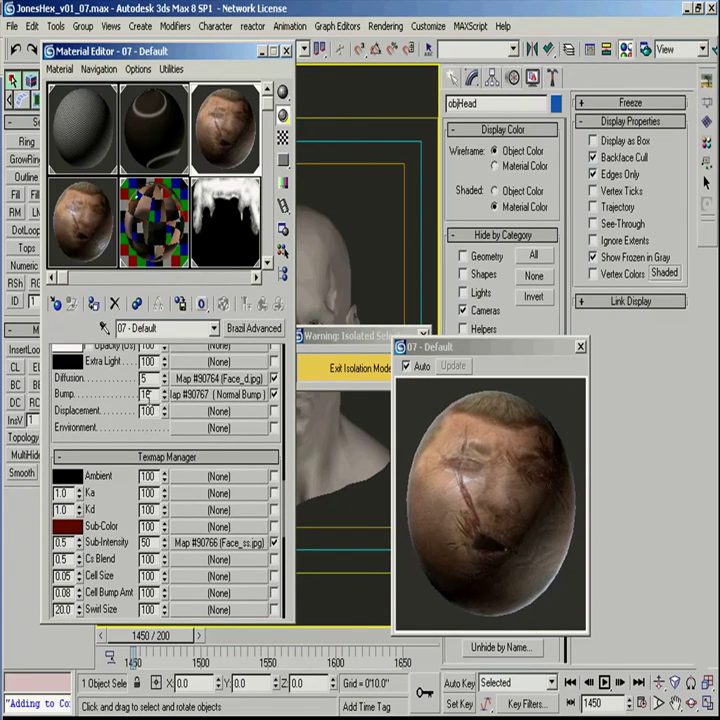
scroll(133, 388, up, 1)
scroll(130, 420, down, 7)
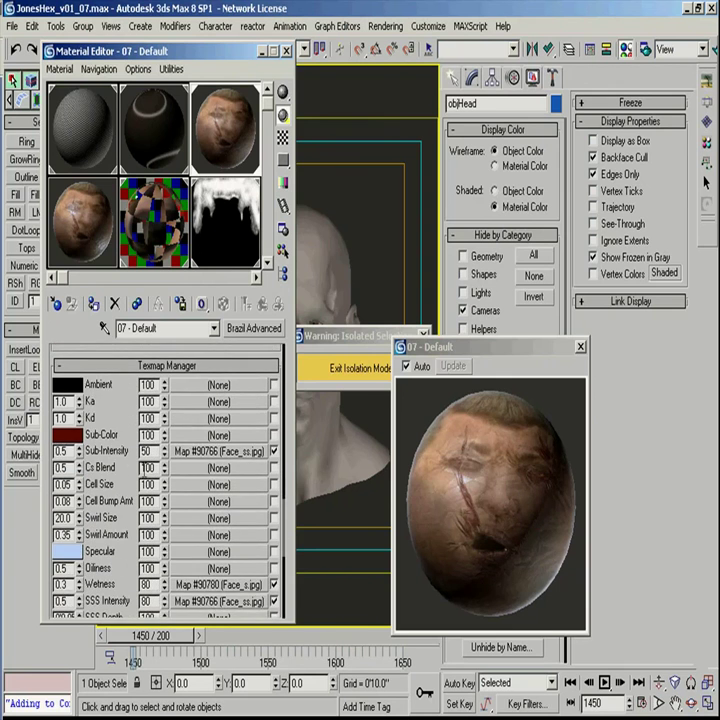
drag(121, 527, 130, 431)
drag(69, 460, 62, 558)
click(160, 341)
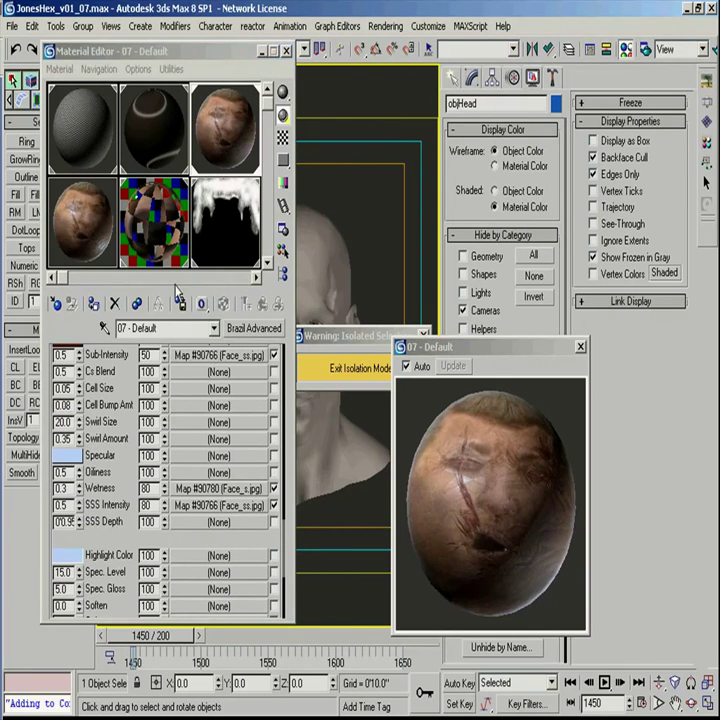
Step: Change the Highlight Color to a pale green of RGB 186, 255, 227
click(67, 555)
click(409, 357)
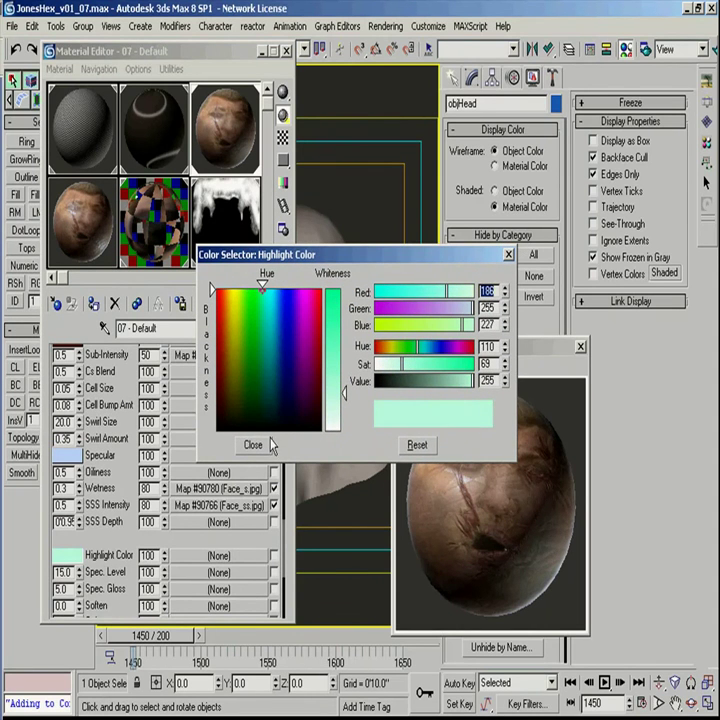
click(255, 445)
drag(127, 527, 158, 520)
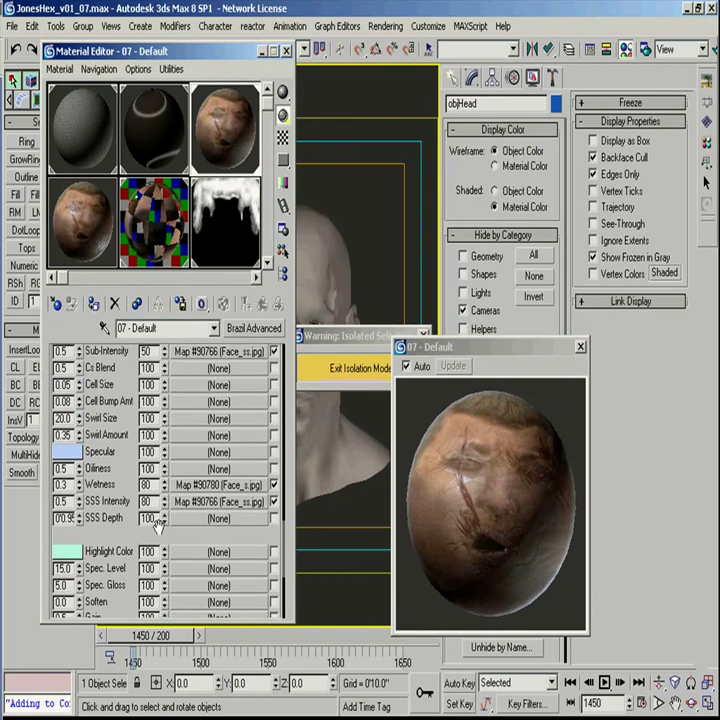
Step: Close the material preview and minimize the Material Editor to uncover the head in the viewport
click(580, 347)
drag(215, 51, 566, 113)
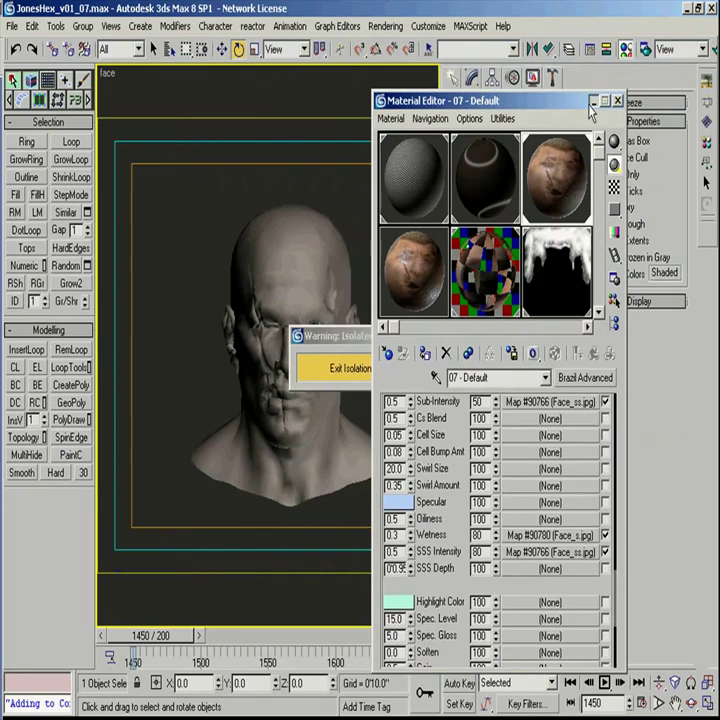
click(594, 101)
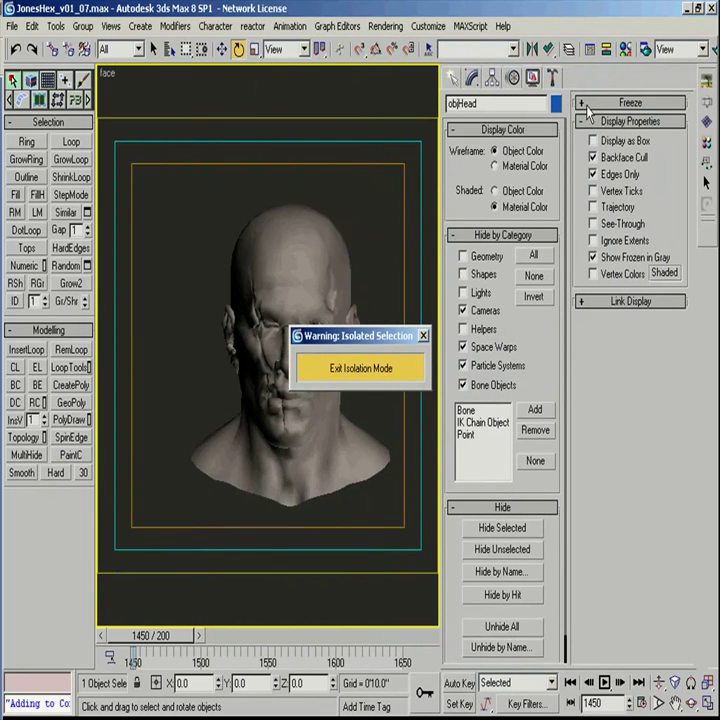
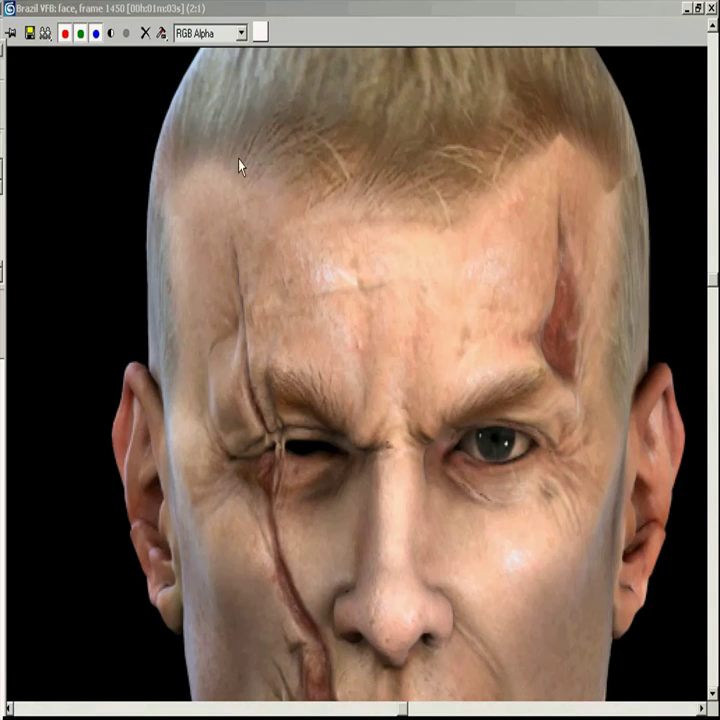
Step: Examine the rendered face from the hairline and forehead scars down to the mouth and chin
middle_drag(324, 319, 281, 191)
scroll(320, 281, down, 2)
scroll(371, 388, up, 1)
middle_drag(377, 387, 366, 389)
scroll(382, 565, up, 1)
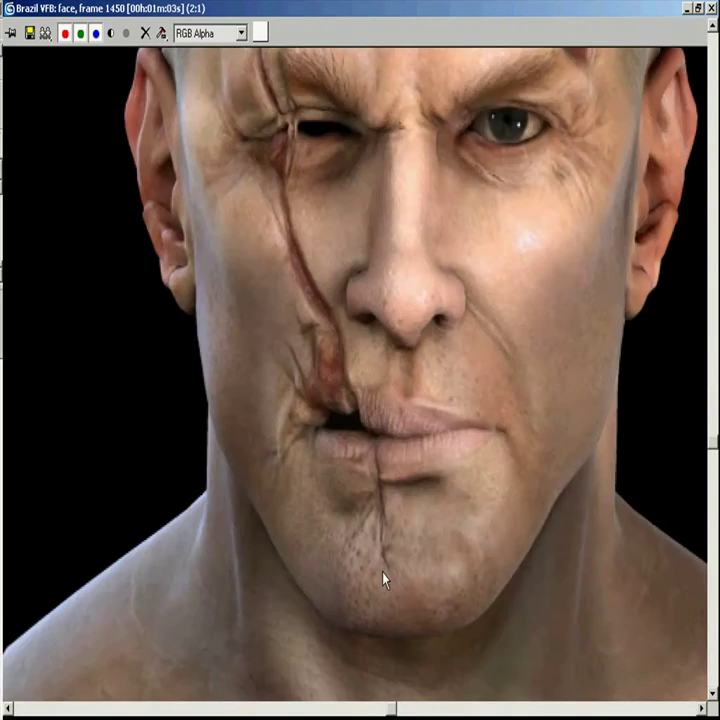
scroll(370, 569, up, 1)
middle_drag(328, 538, 273, 399)
middle_drag(309, 270, 275, 530)
scroll(275, 530, down, 1)
middle_drag(345, 400, 346, 530)
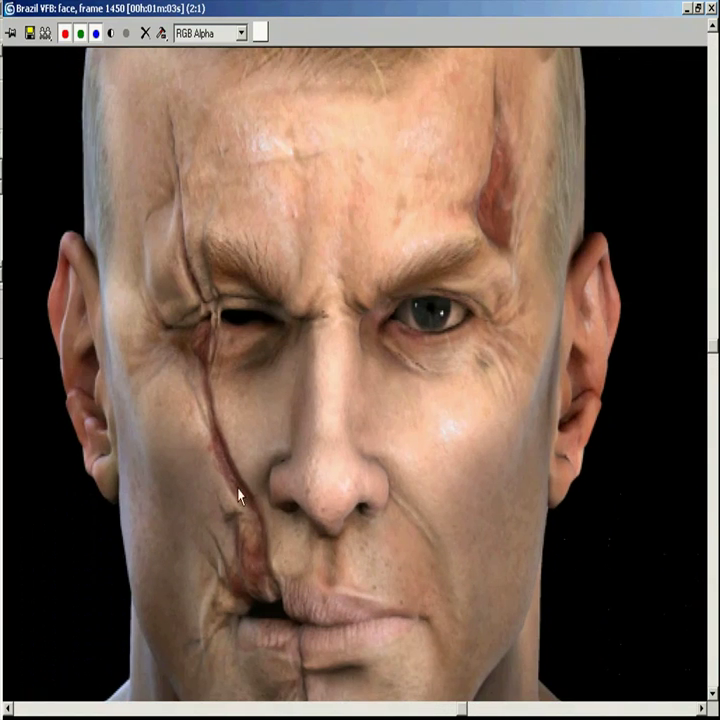
middle_drag(228, 425, 258, 498)
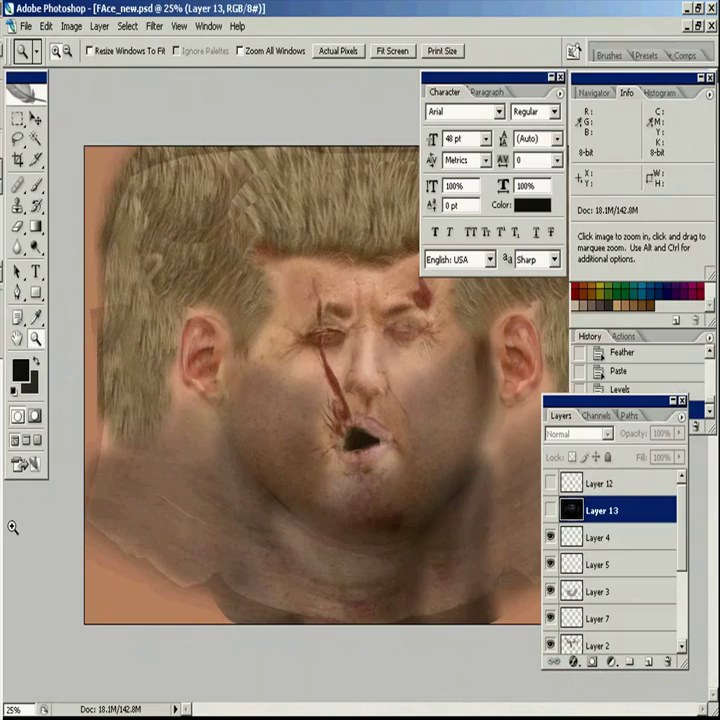
Step: Copy a freehand selection of cracks from Feature_C_107.tif into FAce_new.psd and set the pasted layer's blend mode to Soft Light
drag(240, 280, 405, 477)
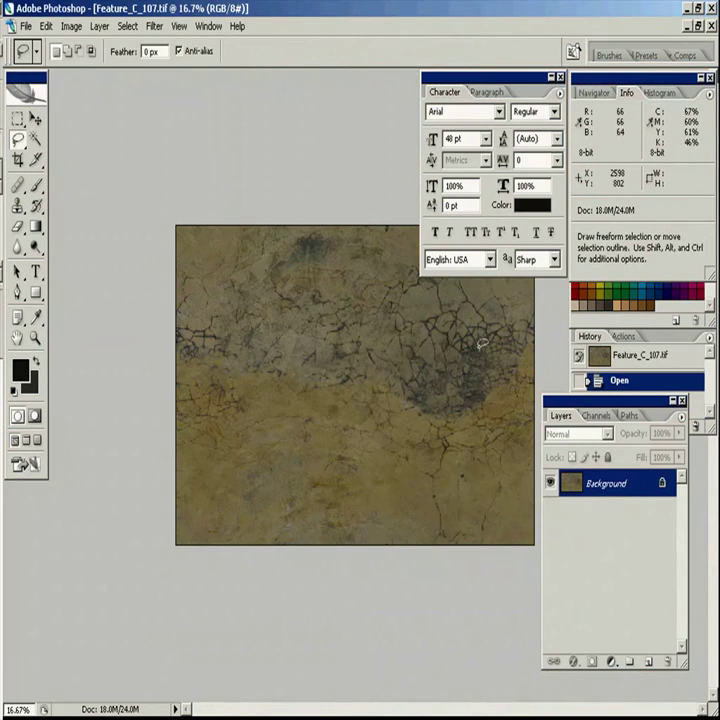
mouse_move(514, 394)
mouse_down()
mouse_move(346, 330)
mouse_move(511, 386)
mouse_up()
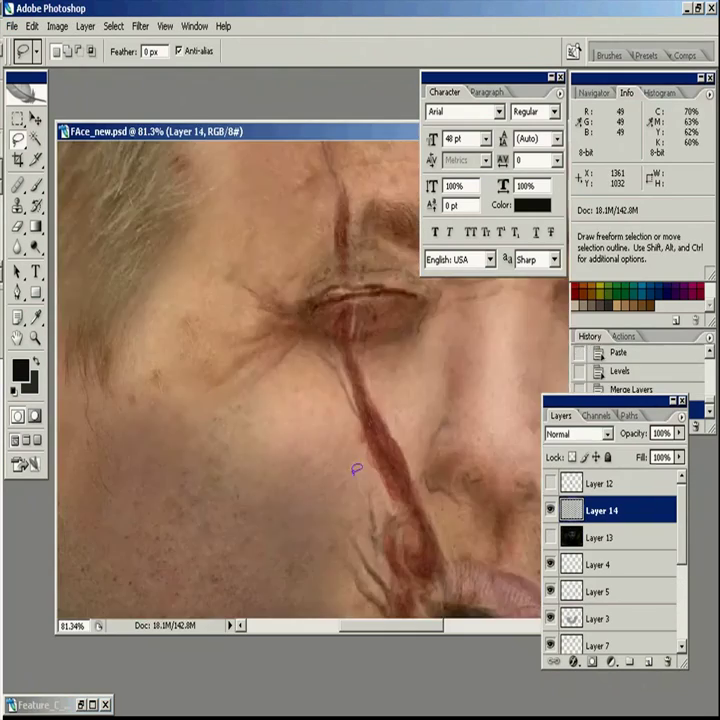
click(575, 433)
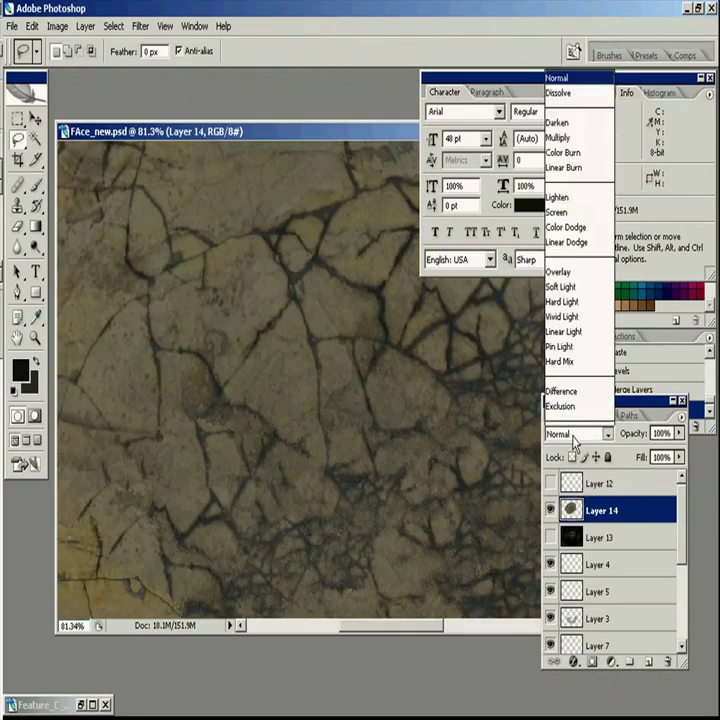
click(525, 220)
Step: Scale the crack patch down and position it over the scarred cheek between the eye and mouth
key(z)
alt+click(348, 501)
alt+click(353, 400)
key(ctrl+t)
drag(353, 400, 314, 538)
shift+drag(462, 606, 251, 384)
drag(180, 305, 284, 479)
drag(386, 489, 333, 568)
drag(305, 519, 297, 473)
key(Return)
Step: Erase the crack patch's hard outer edges on the cheek and near the eye with a large soft eraser at 100% opacity
key(e)
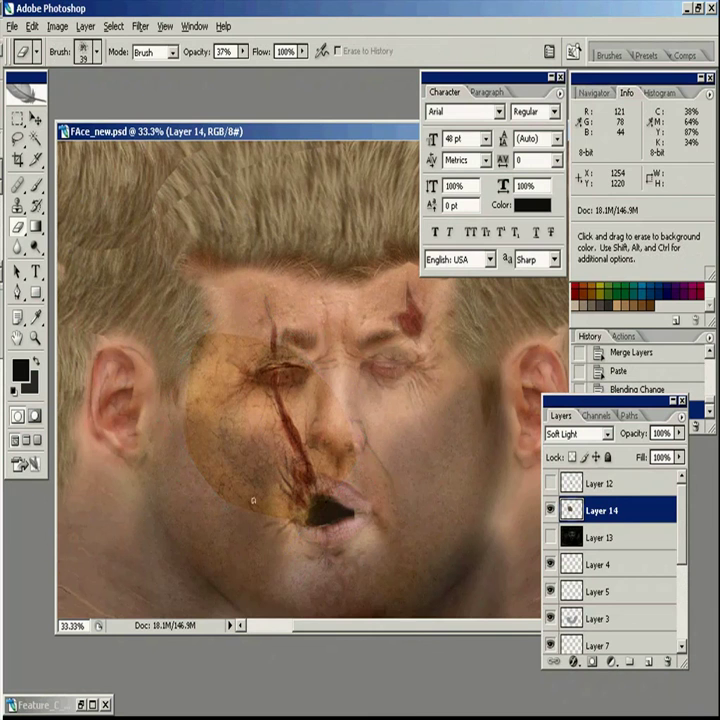
key(bracketright)
key(bracketright)
key(bracketright)
key(bracketright)
key(bracketright)
key(bracketright)
key(bracketright)
key(bracketright)
key(bracketright)
key(bracketright)
key(bracketright)
key(bracketright)
key(bracketright)
key(bracketright)
key(bracketright)
right_click(245, 499)
scroll(334, 661, down, 3)
click(334, 661)
scroll(322, 667, down, 1)
click(322, 667)
mouse_move(157, 494)
mouse_down()
mouse_move(268, 551)
mouse_move(241, 499)
mouse_up()
drag(243, 51, 286, 67)
mouse_move(224, 499)
mouse_down()
mouse_move(215, 333)
mouse_move(195, 302)
mouse_up()
drag(250, 336, 285, 355)
Step: Narrow the crack patch, fit it along the scar between the eye and mouth, and clean its edges with the eraser
double_click(37, 339)
key(ctrl+minus)
key(ctrl+t)
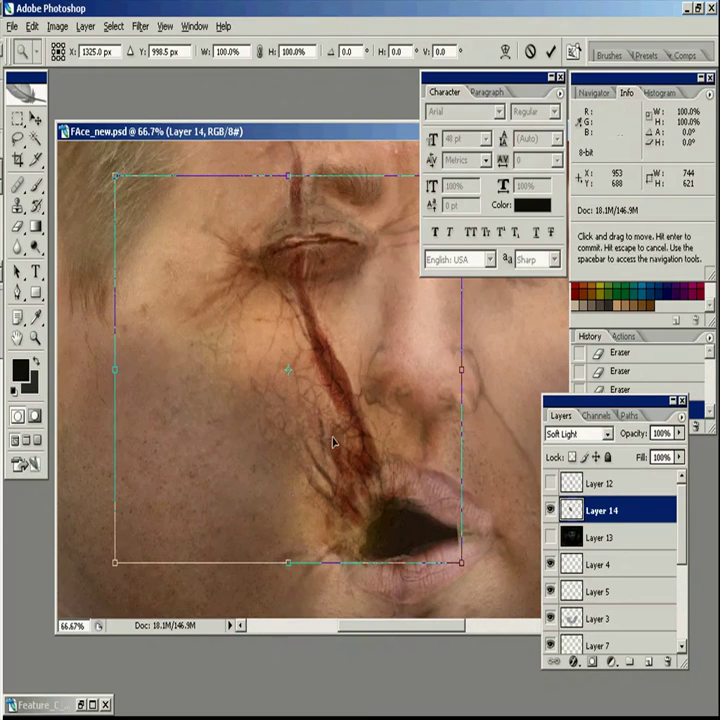
drag(114, 368, 193, 368)
drag(383, 431, 370, 479)
key(Return)
key(e)
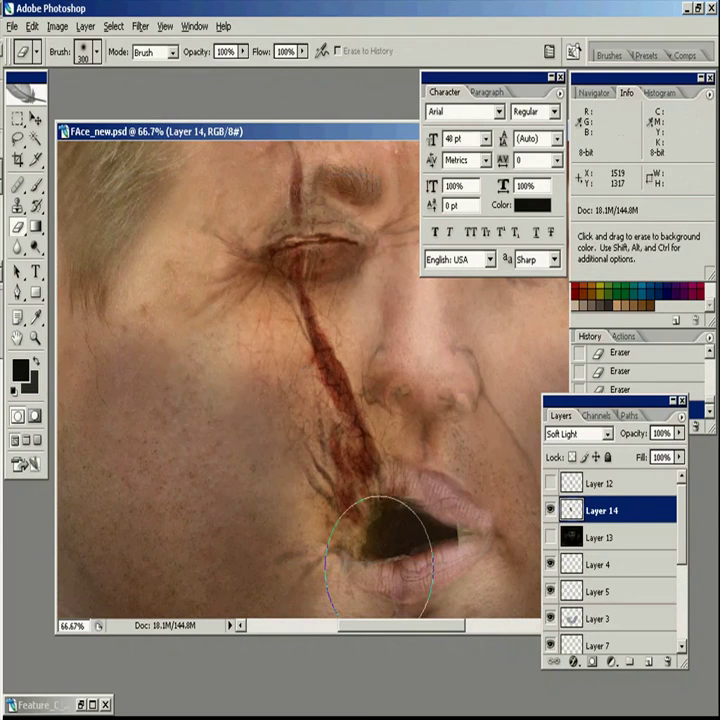
Step: Set the crack layer's opacity to 100% and reduce its saturation to -50
key(v)
key(5)
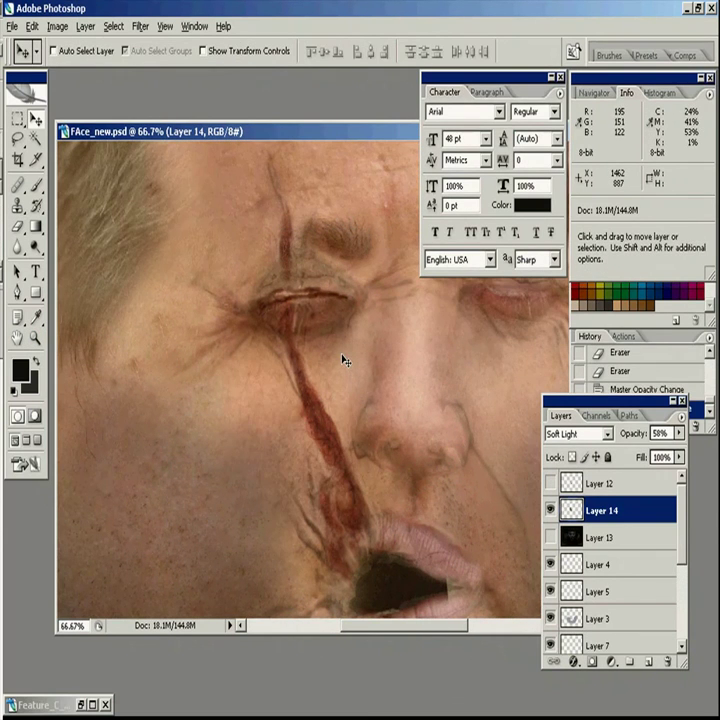
key(0)
key(ctrl+u)
drag(508, 528, 472, 530)
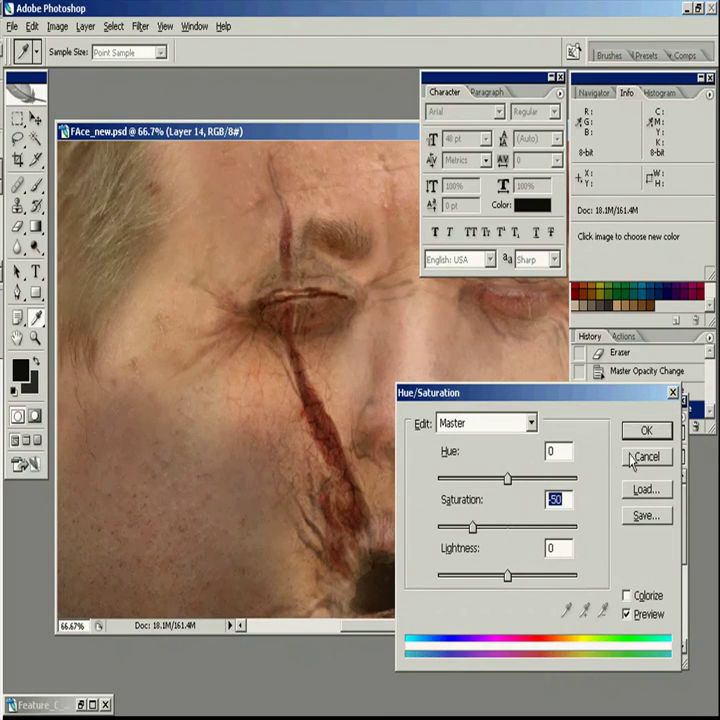
click(639, 430)
Step: Duplicate the crack layer, resize and place the copy along the scar, and undo the last adjustment
alt+drag(309, 391, 293, 414)
key(ctrl+t)
shift+drag(155, 236, 305, 453)
drag(398, 550, 317, 291)
drag(404, 302, 401, 320)
key(ctrl+z)
Step: Make a second copy of the crack patch, scale it down beside the scarred mouth corner and soften its edges with the eraser
ctrl+alt+drag(320, 312, 325, 530)
drag(335, 578, 305, 435)
key(ctrl+t)
drag(448, 444, 352, 291)
key(Return)
ctrl+drag(330, 475, 322, 492)
key(e)
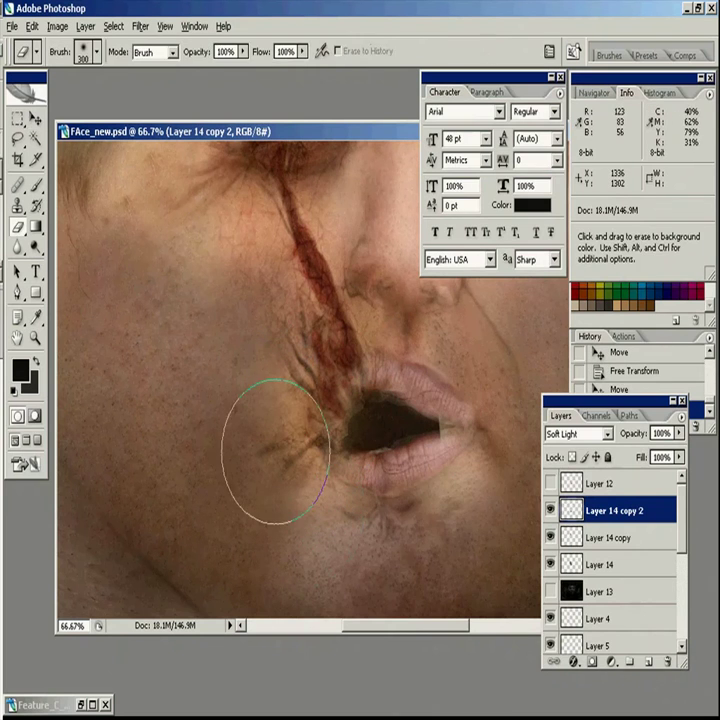
Step: Set the hue to -89 and the saturation to -84 on the second crack copy
key(ctrl+u)
mouse_move(506, 478)
mouse_down()
mouse_move(522, 480)
mouse_move(463, 479)
mouse_up()
drag(507, 528, 448, 528)
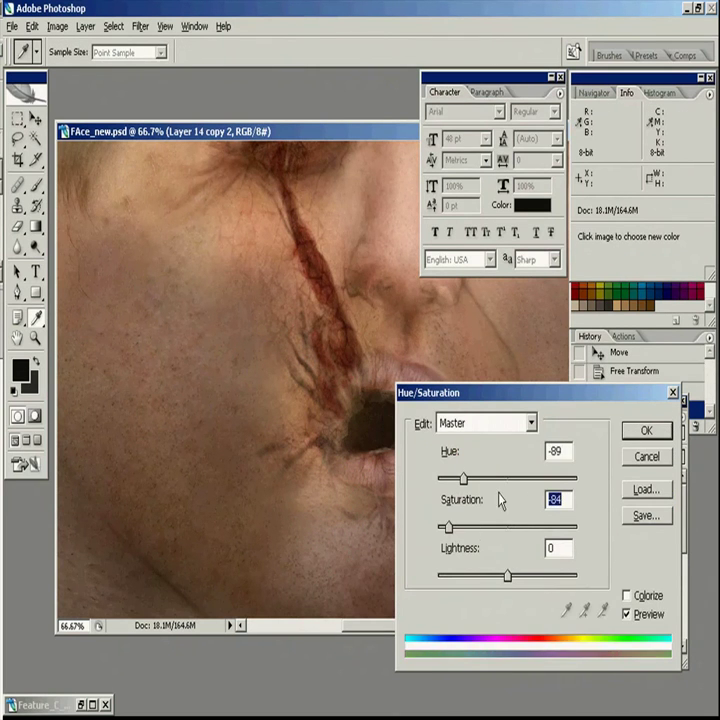
click(636, 426)
Step: Reposition the small crack patch, duplicate it once more near the scarred mouth corner and erase its excess
drag(339, 446, 343, 486)
ctrl+alt+drag(343, 486, 323, 446)
click(251, 484)
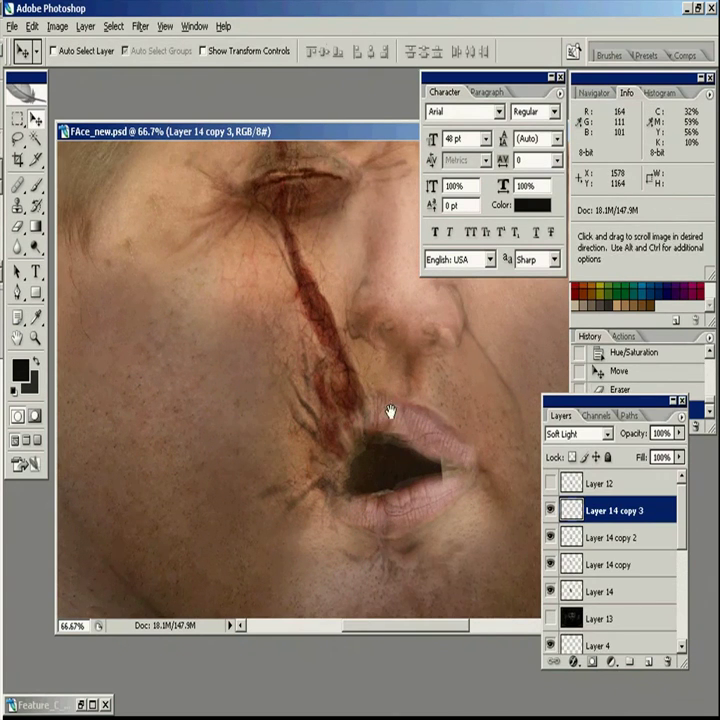
Step: Merge the crack copies down into Layer 14, touching up the cheek area with the eraser
drag(391, 411, 388, 484)
key(ctrl+e)
key(ctrl+e)
click(234, 420)
click(219, 410)
key(ctrl+e)
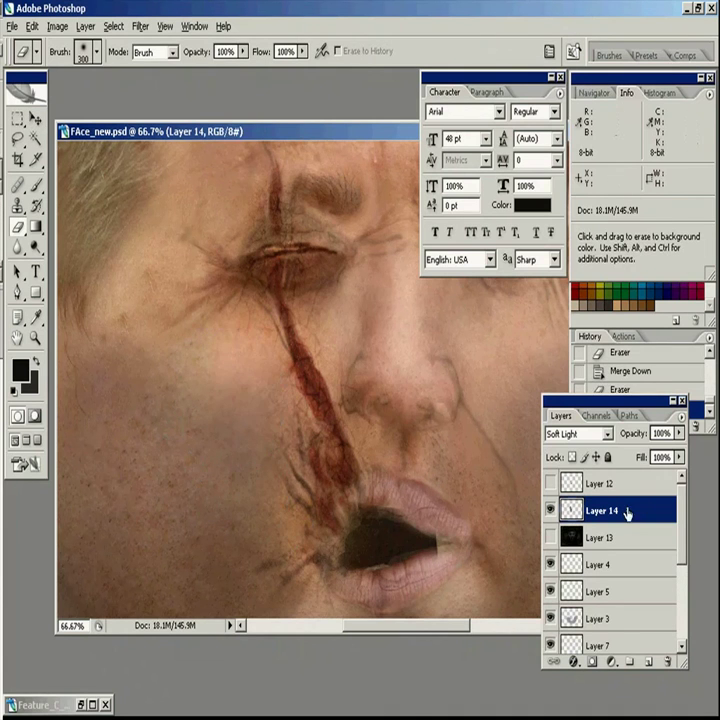
Step: Undo the last two eraser strokes on the merged crack layer
key(ctrl+alt+z)
key(ctrl+alt+z)
drag(403, 318, 381, 325)
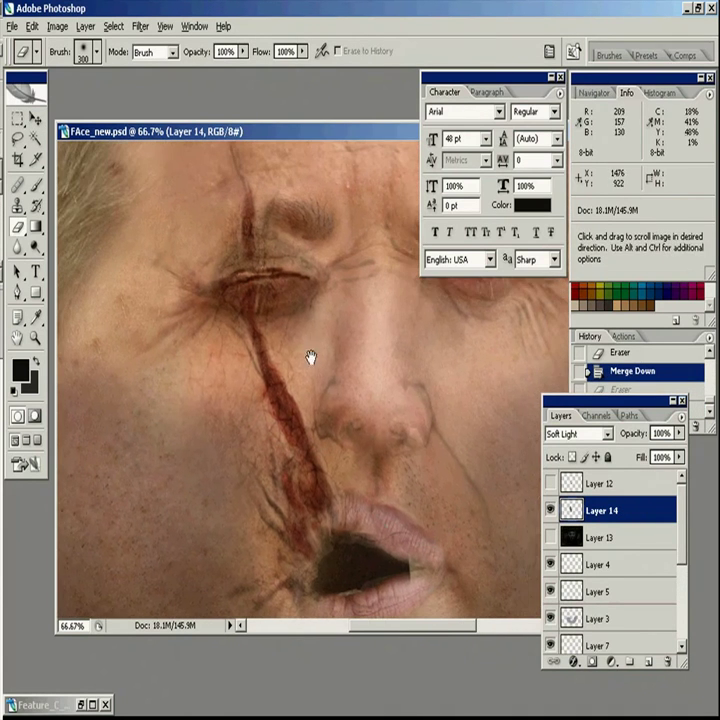
drag(312, 357, 321, 389)
key(l)
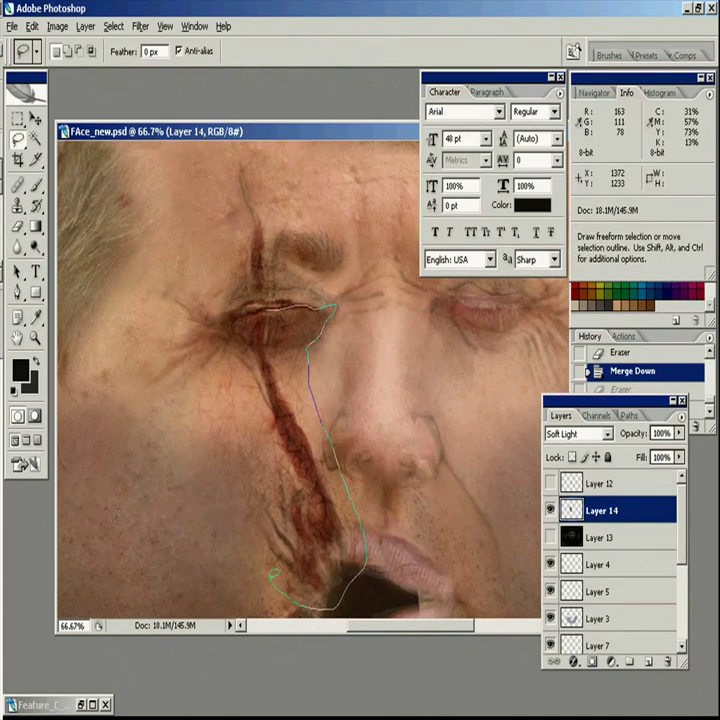
drag(247, 308, 247, 308)
key(ctrl+d)
Step: Add a new layer above the crack layer and set its blend mode to Color
click(647, 661)
click(578, 433)
click(574, 402)
Step: Paint a dark red sampled from the scar over the scar, the injured eye and the skin beside the mouth
key(b)
alt+click(318, 448)
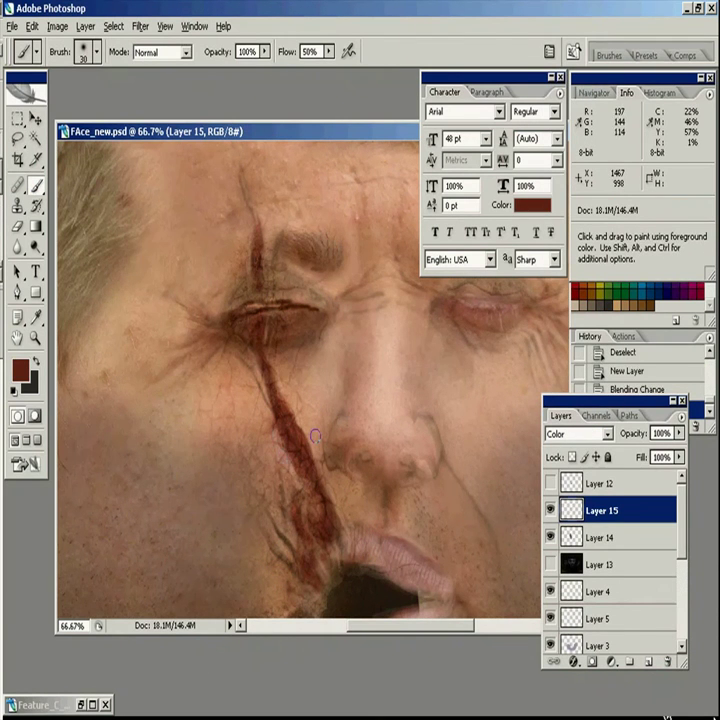
click(251, 330)
click(262, 280)
click(272, 323)
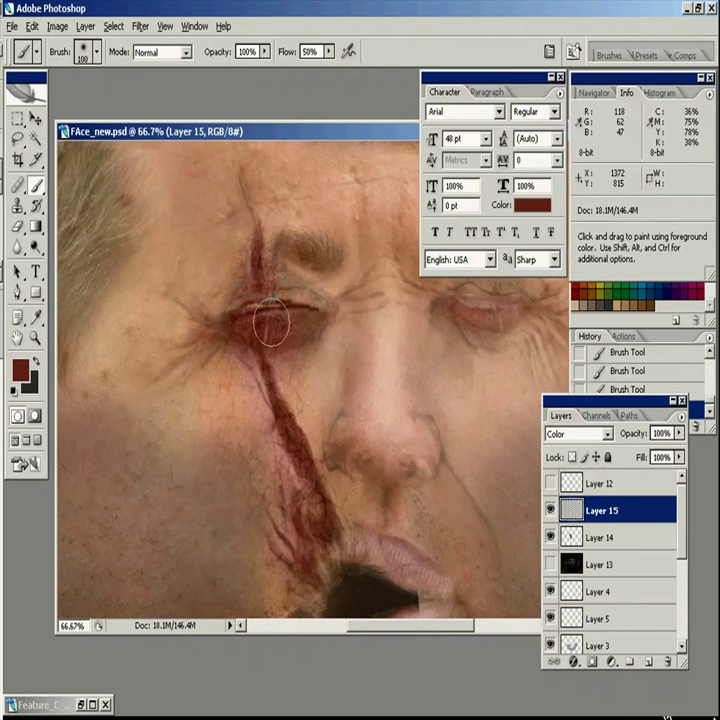
drag(337, 540, 337, 360)
scroll(316, 388, up, 3)
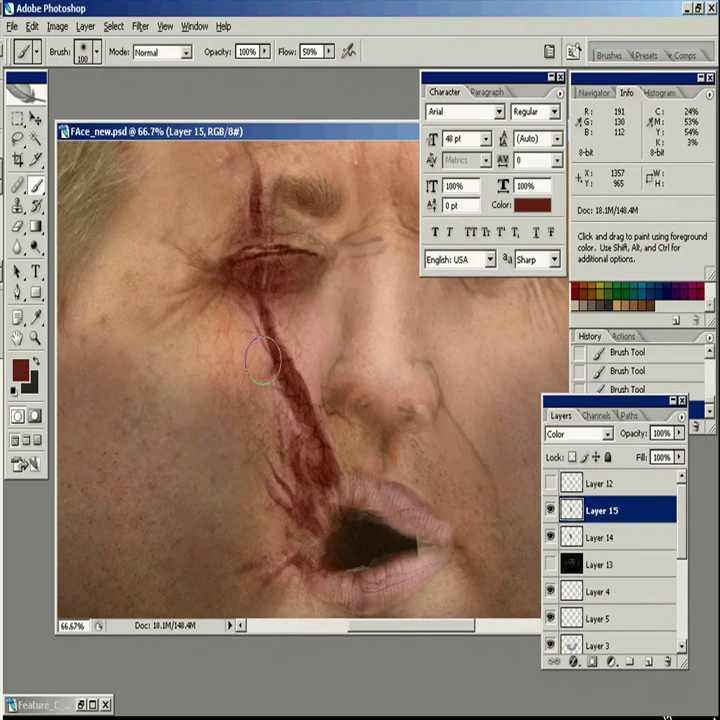
Step: Replace the red tint layer with a Hue/Saturation adjustment layer masked to its painted area, with saturation at -35
ctrl+click(571, 510)
click(630, 662)
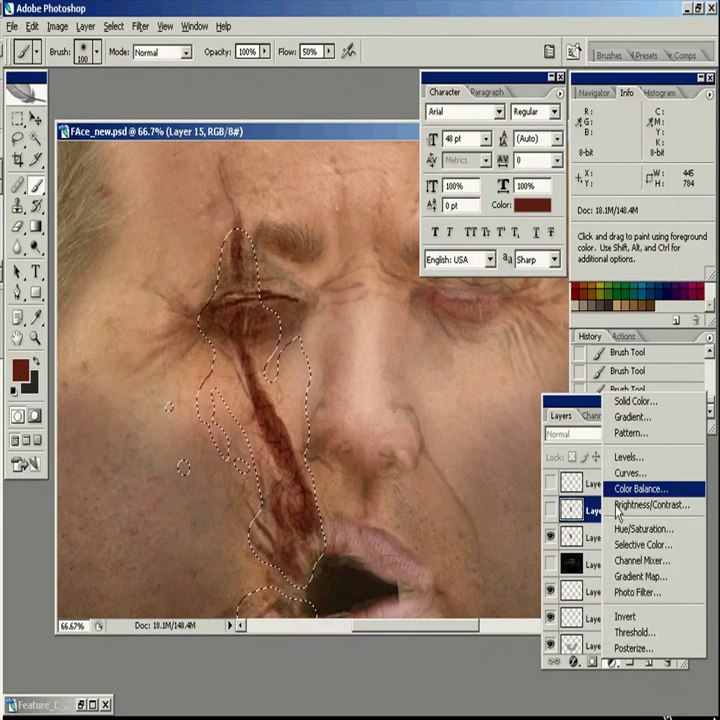
click(645, 527)
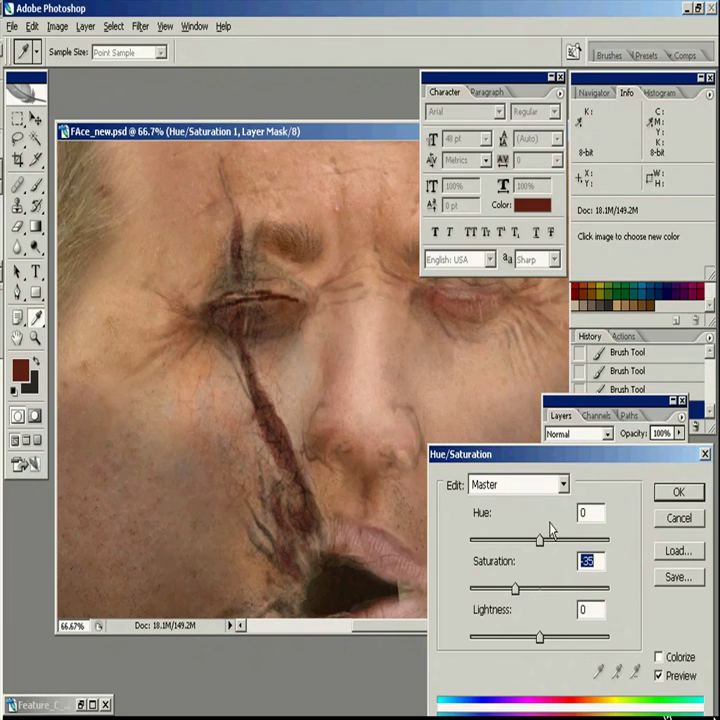
click(665, 500)
Step: Add an empty layer above Layer 14, then move the dark specular Layer 13 above the Hue/Saturation adjustment and show it
click(600, 560)
key(ctrl+shift+alt+n)
key(z)
drag(600, 618, 600, 500)
click(550, 510)
Step: Lighten the scar on the specular layer using the Dodge tool with range Highlights and 54% exposure
click(36, 248)
key(bracketleft)
key(bracketleft)
key(bracketleft)
key(bracketleft)
drag(298, 505, 256, 380)
click(240, 264)
Step: Dodge the lips and the scarred mouth corner on the specular layer, then hide that layer
click(379, 461)
drag(379, 461, 365, 353)
drag(340, 432, 354, 504)
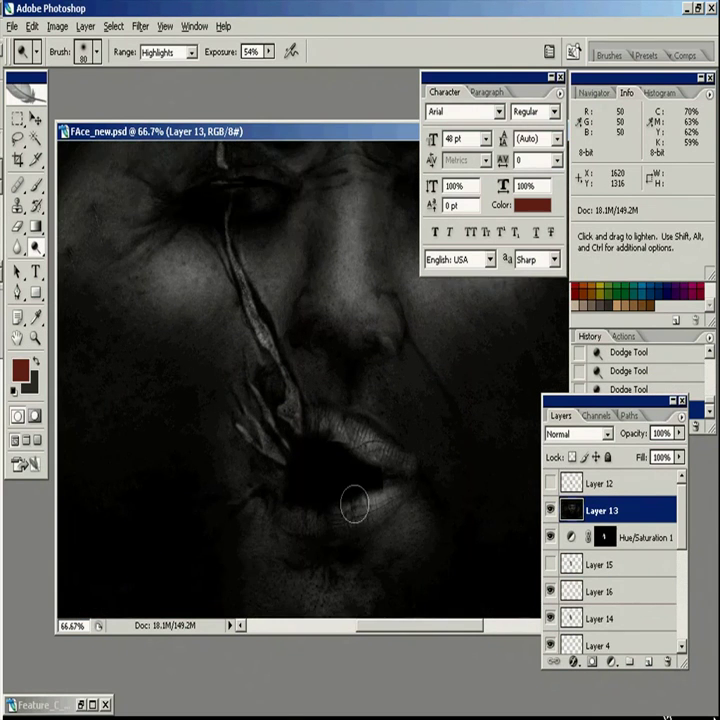
scroll(349, 452, down, 2)
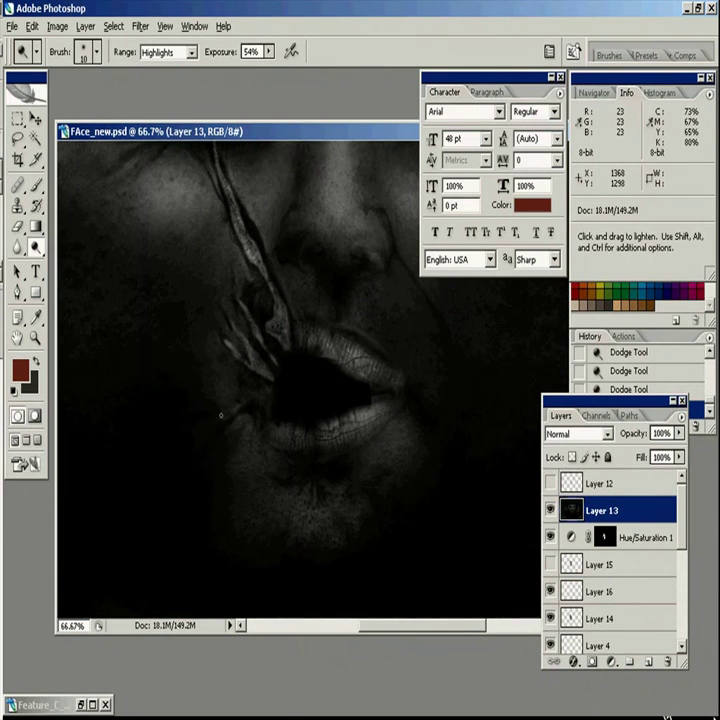
scroll(362, 366, up, 3)
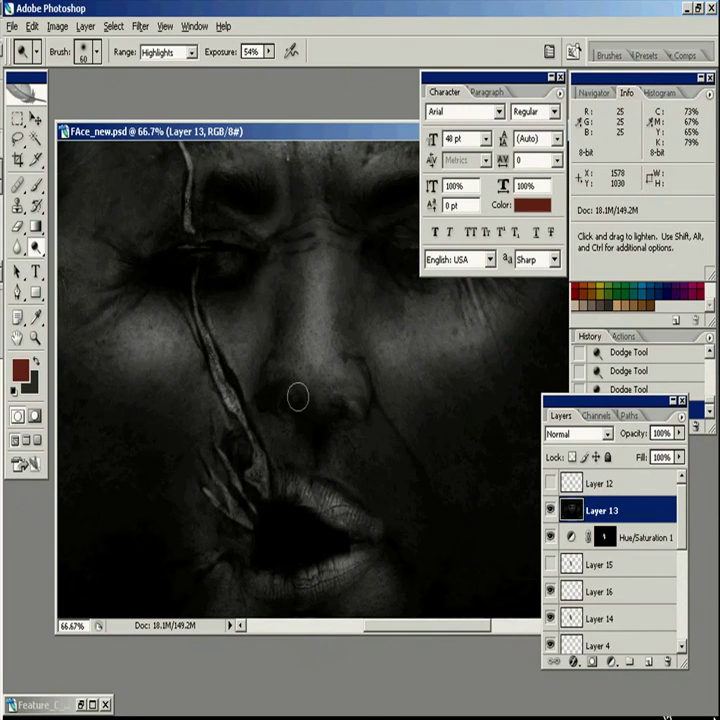
drag(294, 238, 356, 361)
drag(227, 426, 250, 472)
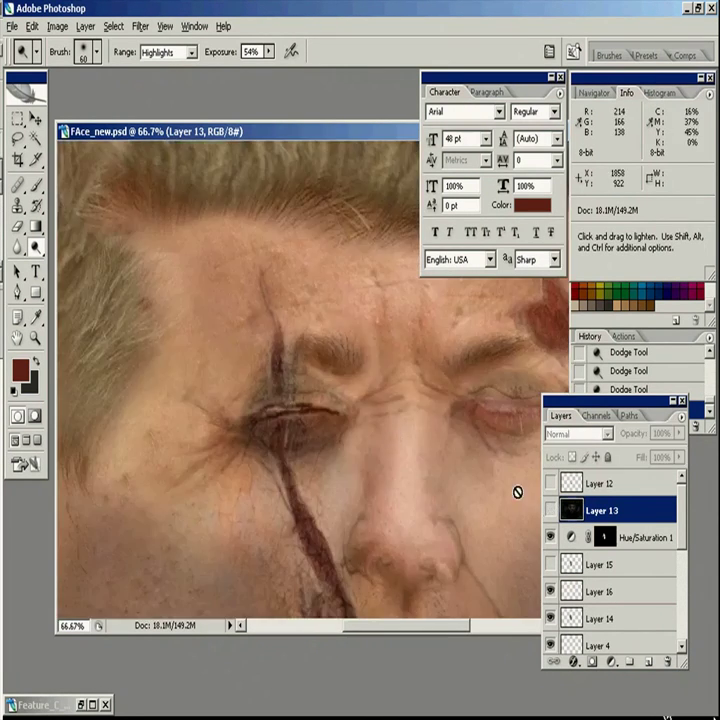
Step: Paint a branching blue-grey vein at the temple on a new layer and set that layer to Soft Light
key(b)
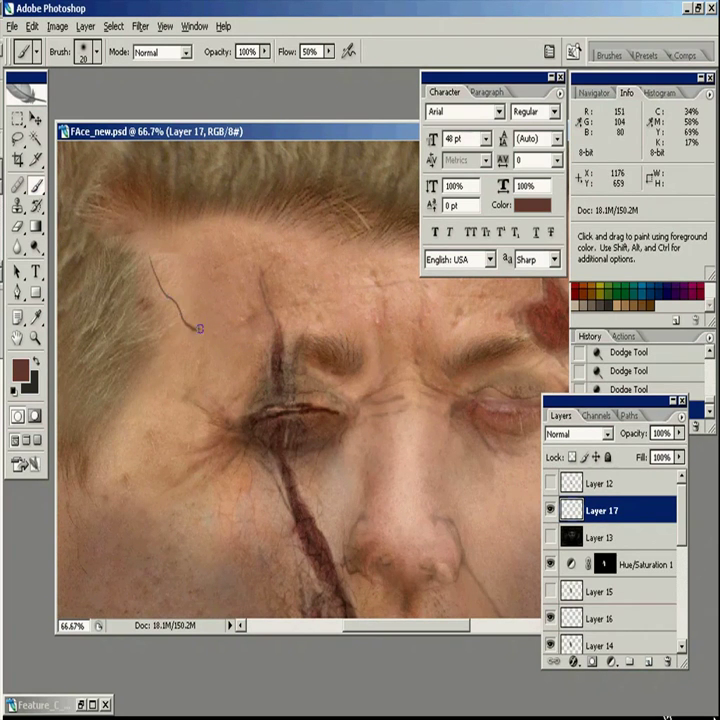
click(21, 369)
click(452, 489)
click(312, 491)
click(319, 473)
key(Return)
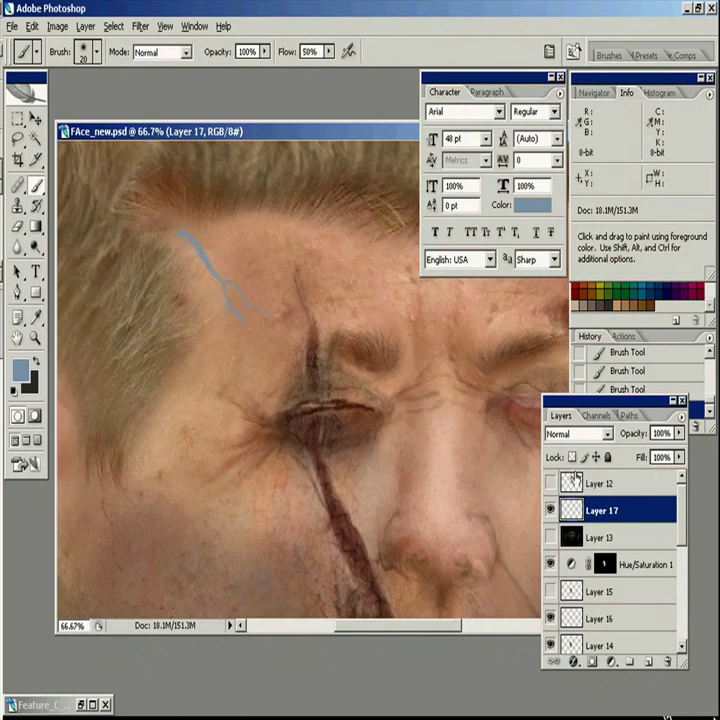
click(600, 433)
click(582, 226)
Step: Load the vein layer's outline as a selection and copy that area of Layer 8 onto a new layer above it
ctrl+click(571, 515)
click(588, 530)
click(590, 515)
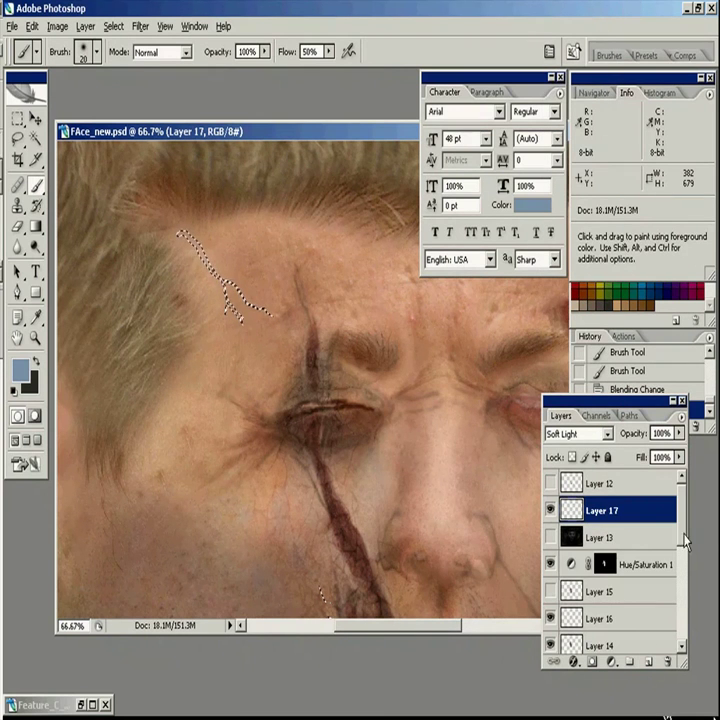
drag(681, 541, 681, 640)
click(613, 615)
key(ctrl+c)
key(ctrl+v)
Step: Shift the copied vein's hue towards blue and set its layer's blend mode to Multiply
click(578, 433)
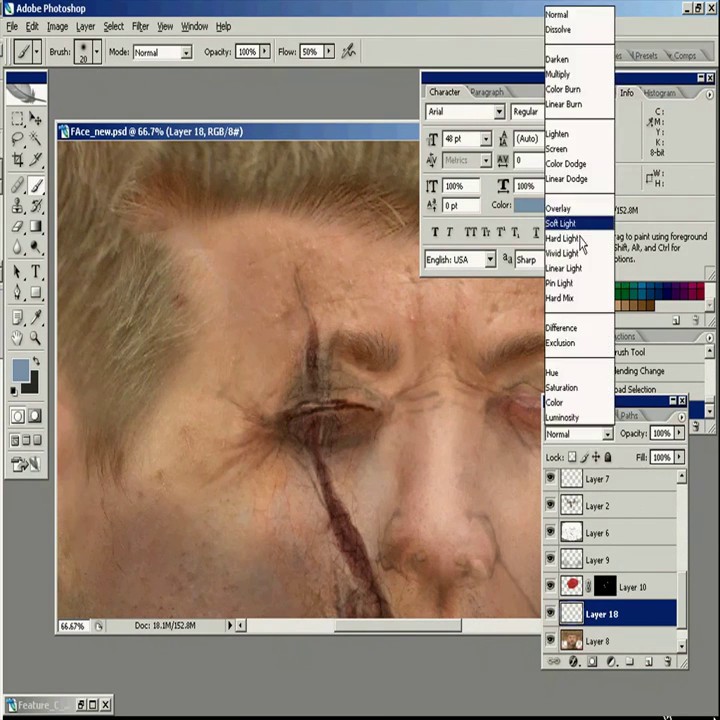
click(563, 222)
click(36, 118)
key(ctrl+u)
drag(508, 477, 444, 479)
click(644, 431)
click(580, 433)
click(585, 72)
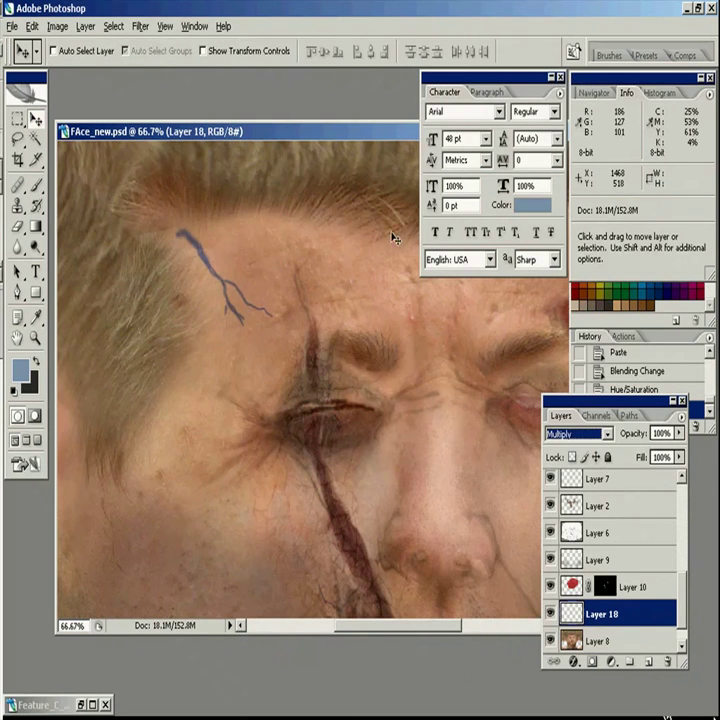
Step: Lower the opacity of the Multiply vein layer to 30%
key(5)
key(3)
drag(683, 600, 683, 505)
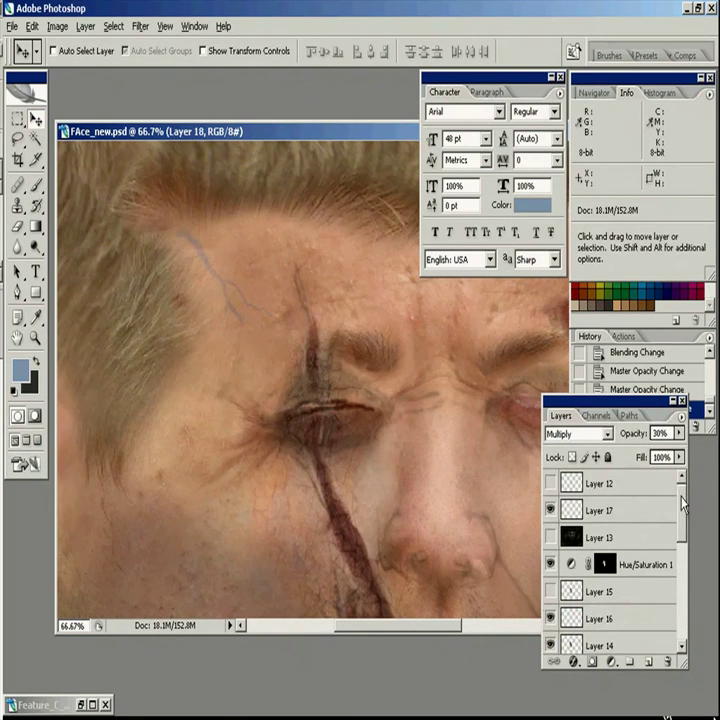
scroll(609, 490, down, 5)
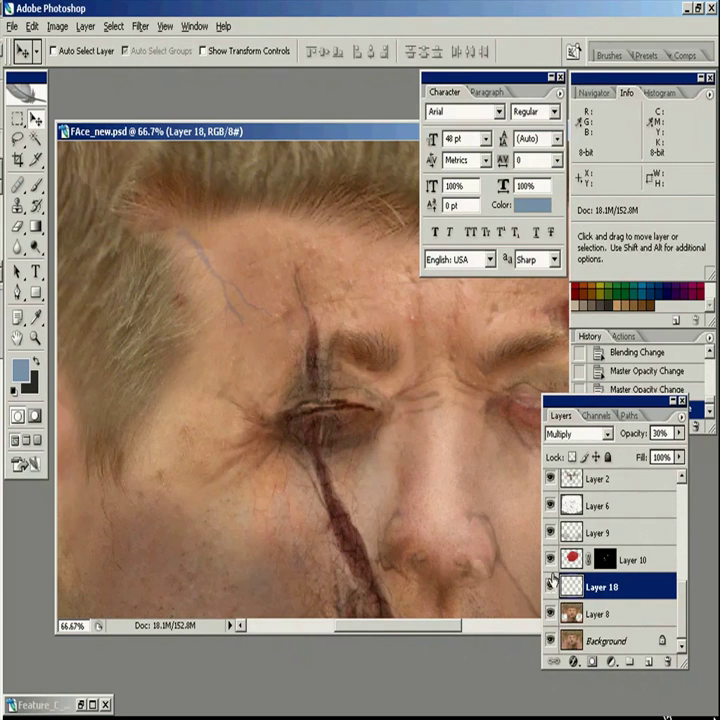
Step: Erase part of the temple vein on Layer 18, load the layer's outline as a selection, and deselect it
key(e)
click(286, 300)
ctrl+click(571, 587)
key(ctrl+d)
Step: Add an Inner Glow to the Layer 18 vein and set its colour to light blue
click(574, 661)
click(603, 558)
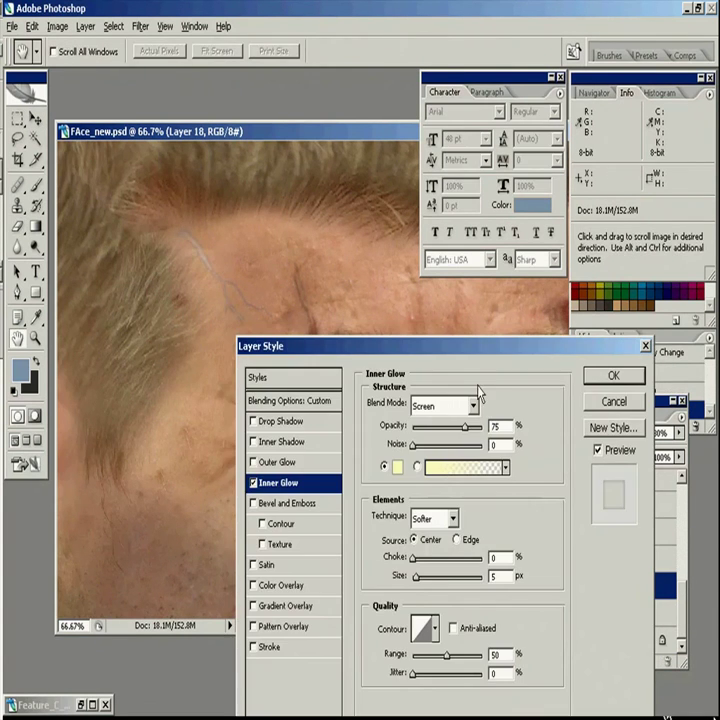
click(474, 408)
click(404, 203)
click(397, 466)
click(451, 502)
click(305, 434)
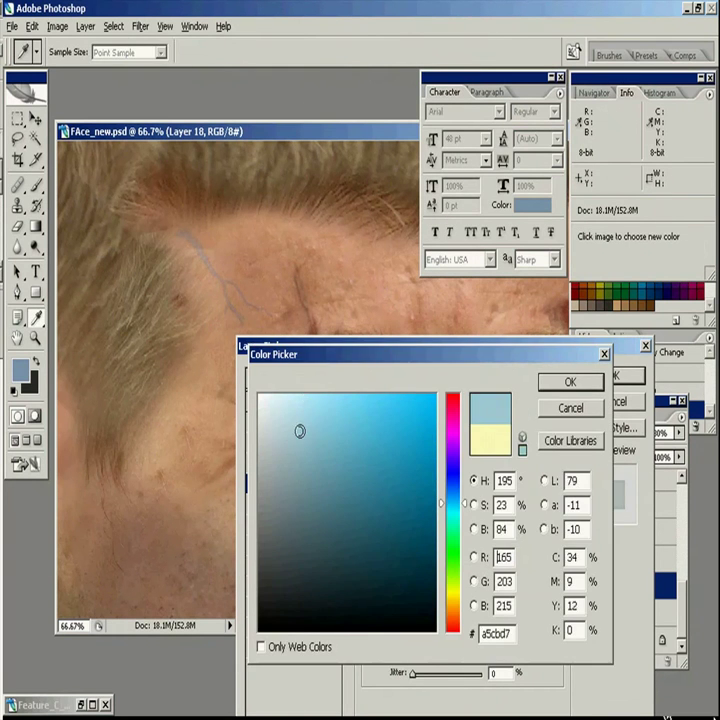
click(575, 381)
Step: Add an Outer Glow to the vein layer with Multiply blending and a custom glow colour
click(280, 463)
click(450, 405)
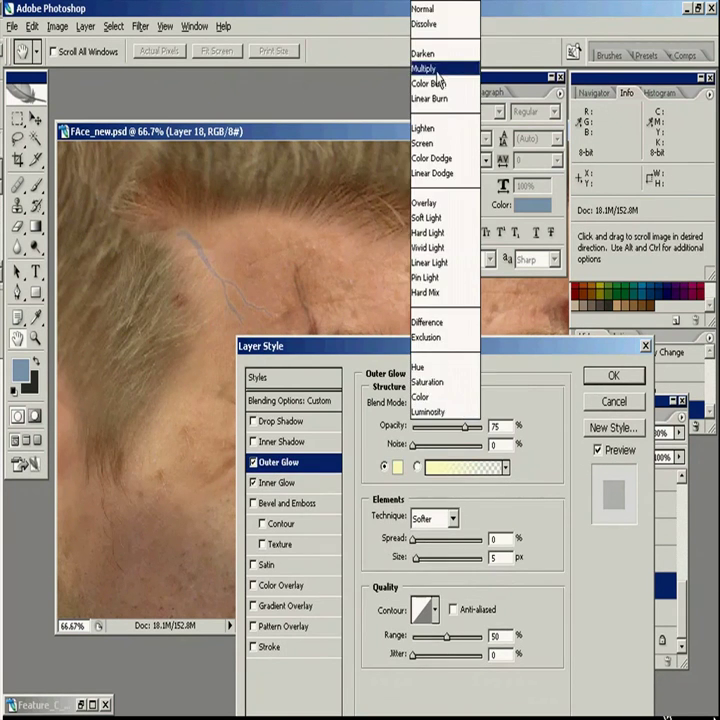
click(436, 73)
click(398, 466)
click(520, 325)
click(363, 556)
click(572, 384)
click(414, 542)
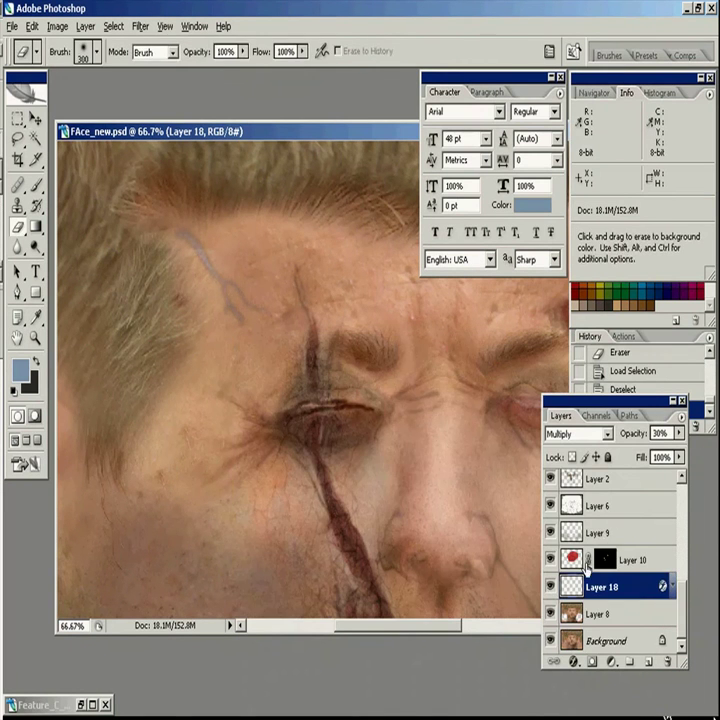
Step: Create Layer 19 above the vein layer and paint red along the cheek scar with a soft brush
key(z)
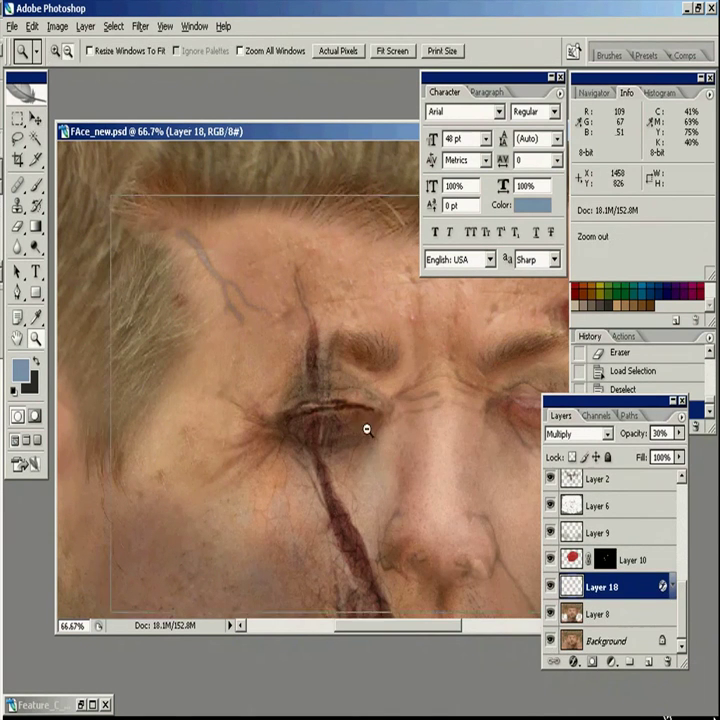
alt+click(365, 427)
alt+click(365, 427)
ctrl+drag(217, 401, 387, 559)
drag(420, 424, 429, 503)
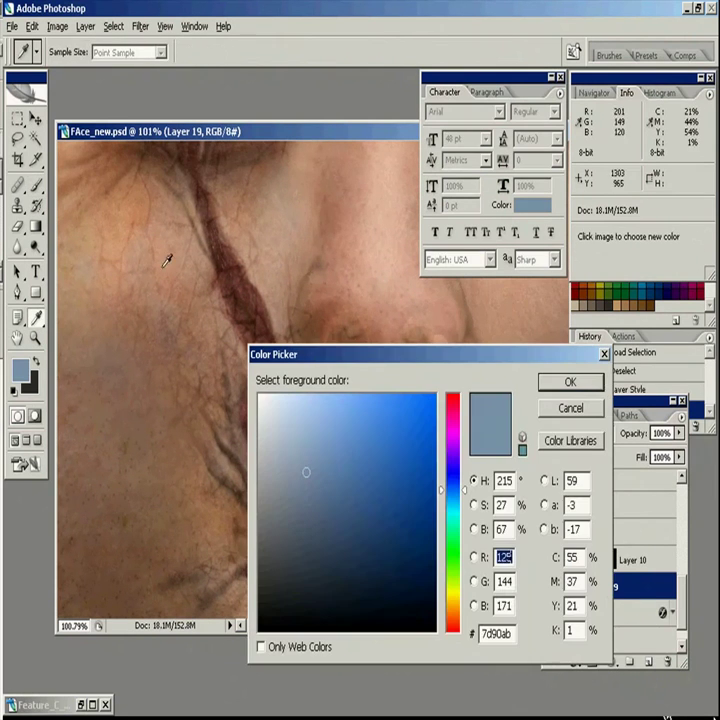
click(330, 468)
click(301, 481)
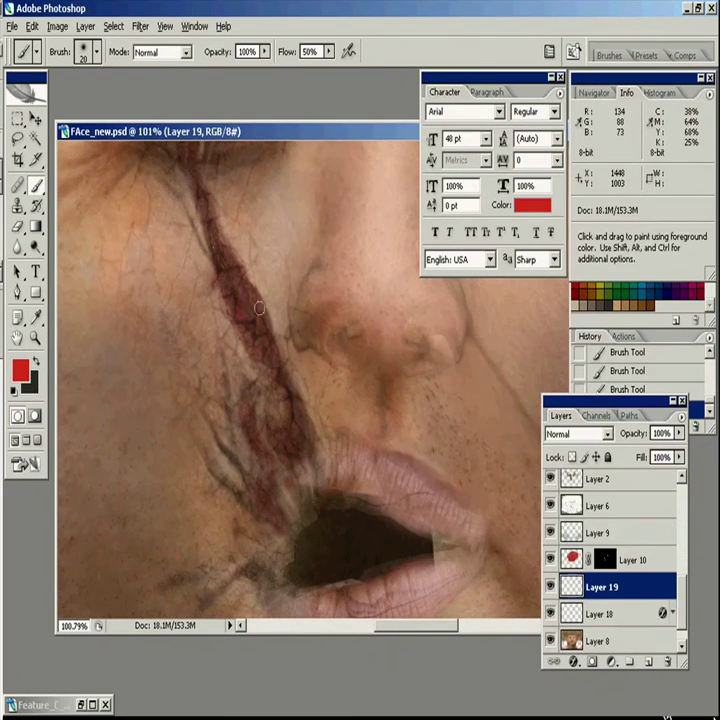
scroll(258, 308, up, 2)
drag(247, 291, 249, 283)
Step: Save a JPEG copy over Face_d.jpg in the RAW folder at quality 10, Baseline Optimized
alt+click(400, 408)
alt+click(400, 408)
key(ctrl+shift+s)
click(322, 454)
click(290, 545)
click(197, 252)
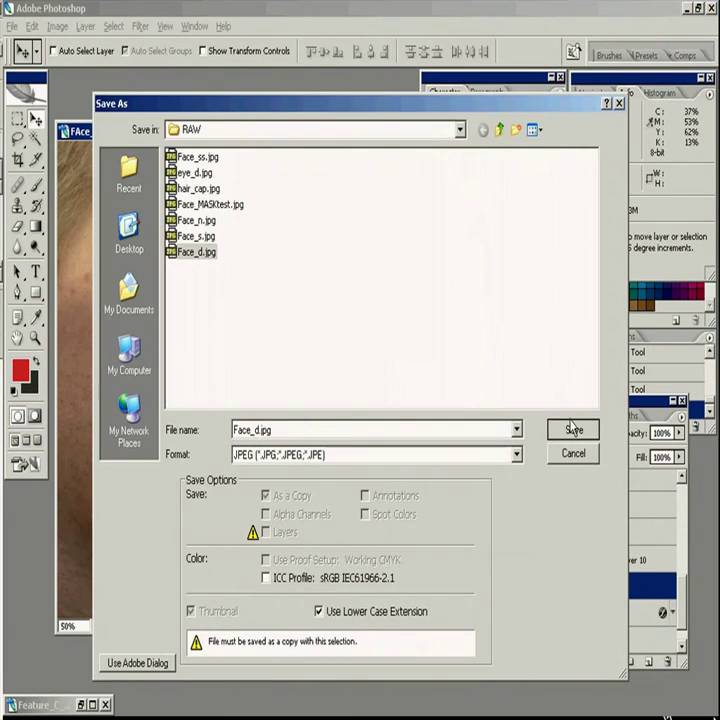
key(Return)
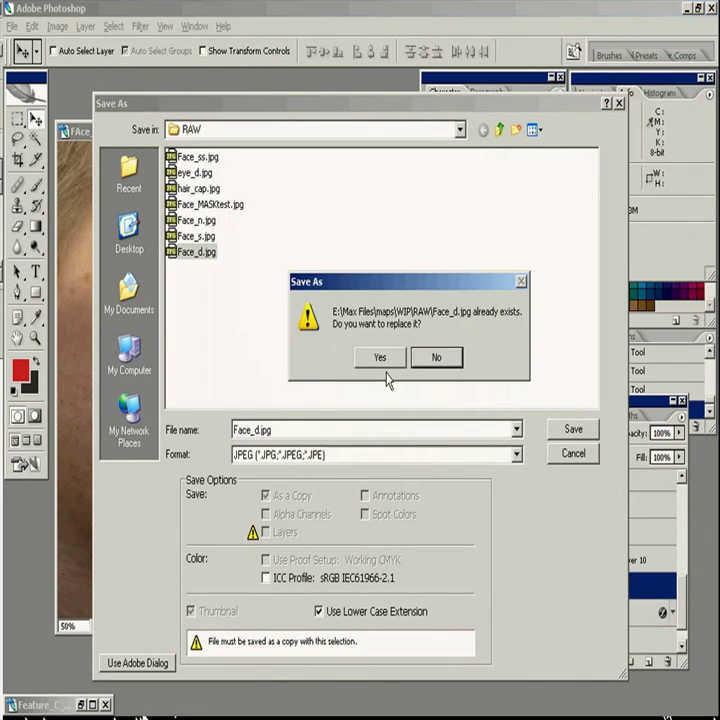
click(377, 360)
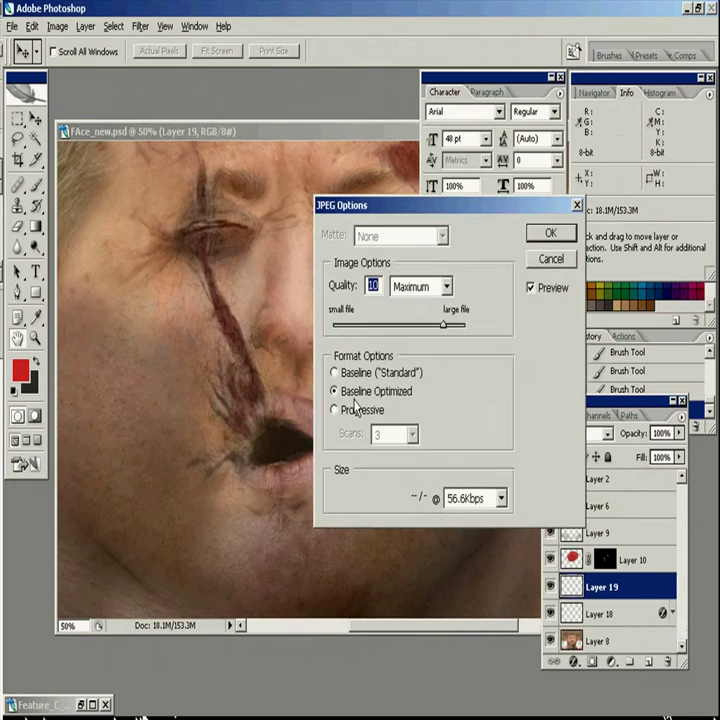
click(547, 233)
Step: Switch the document to its dark specular layers and save a JPEG copy over Face_s.jpg in the RAW folder
click(606, 540)
click(549, 537)
drag(316, 217, 320, 399)
drag(249, 435, 260, 500)
key(ctrl+shift+s)
click(334, 455)
click(277, 544)
click(196, 252)
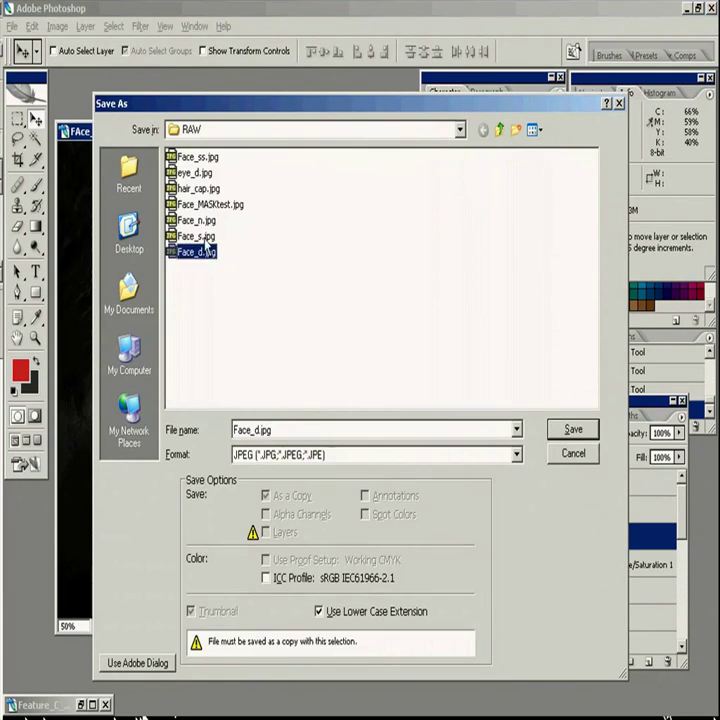
click(570, 429)
click(333, 408)
key(Return)
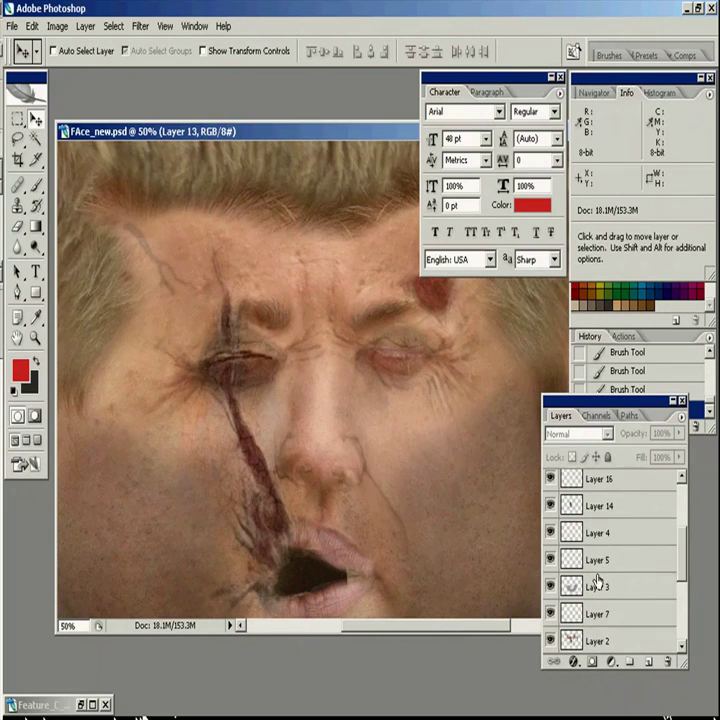
Step: Duplicate the Layer 14 scar detail beside the unscarred eye and erase its excess areas
click(548, 563)
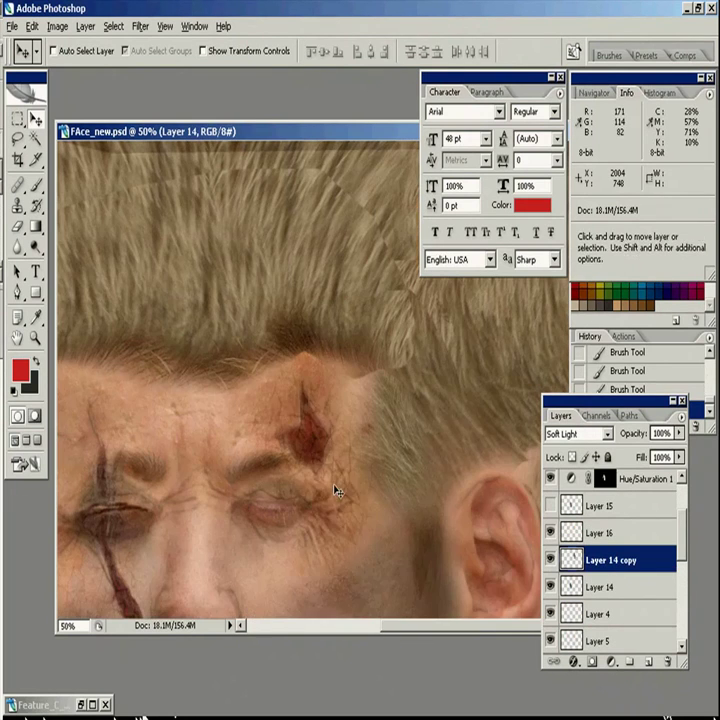
key(e)
drag(357, 546, 403, 355)
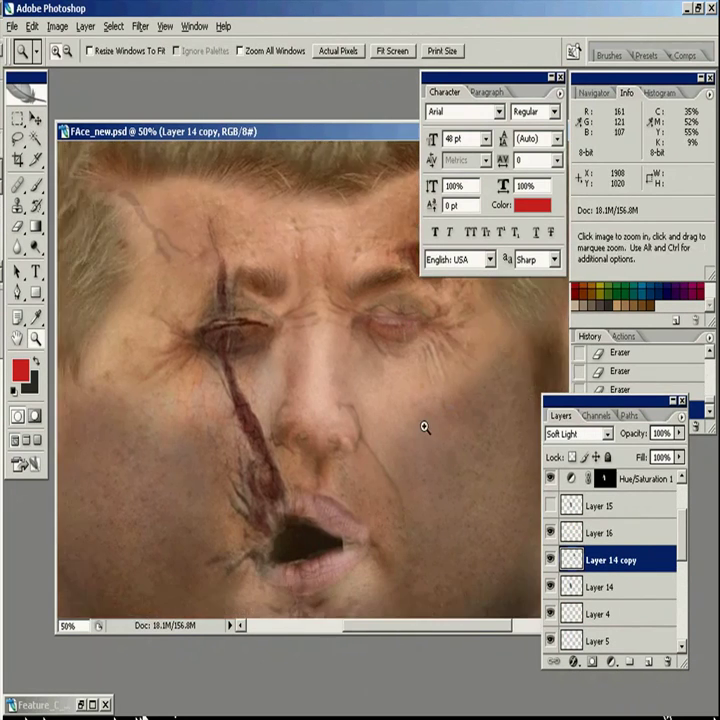
Step: Duplicate Layer 14 copy, and transform and move the duplicate to just below the lower lip
key(v)
key(ctrl+j)
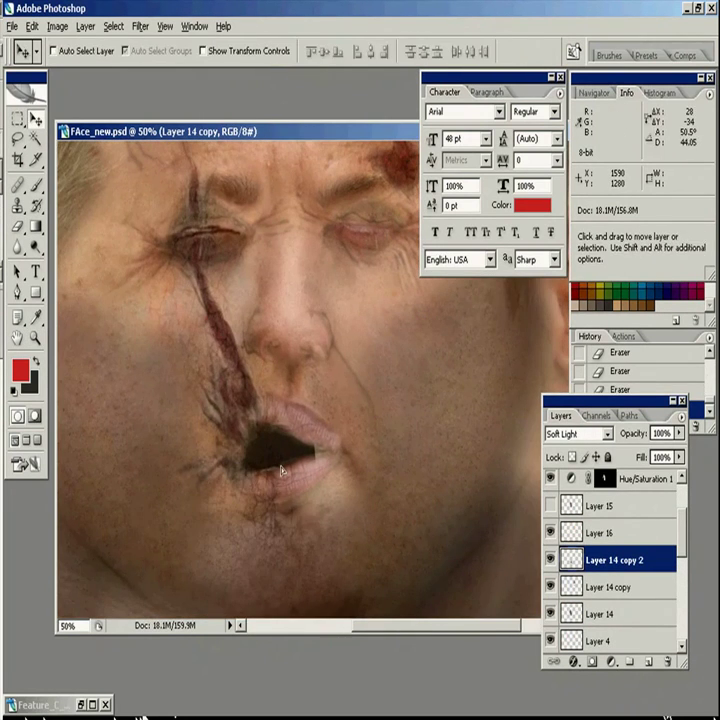
key(ctrl+t)
shift+drag(351, 357, 323, 405)
drag(267, 492, 262, 458)
key(Return)
Step: Save the updated colour map as a JPEG copy, replacing Face_d.jpg
key(ctrl+shift+s)
click(270, 454)
click(255, 544)
click(200, 251)
key(Return)
click(333, 408)
key(Return)
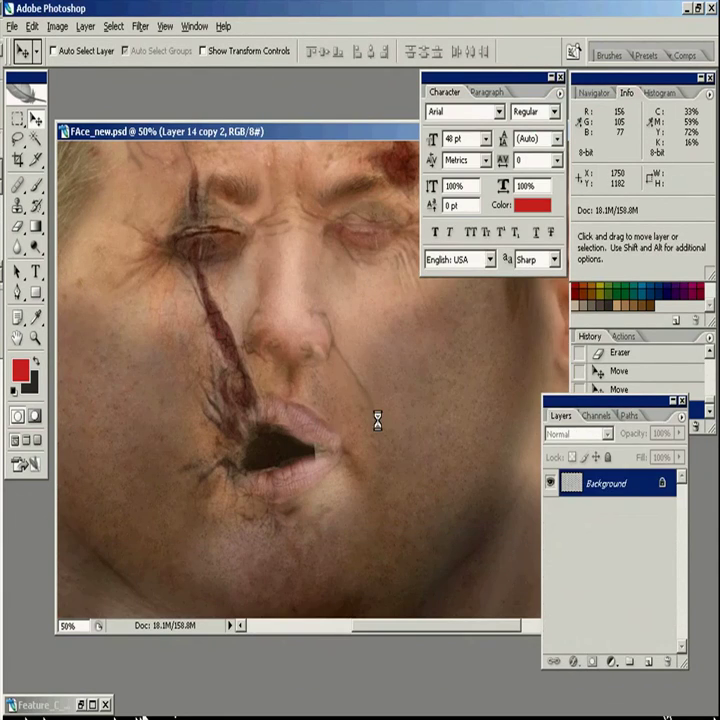
Step: Switch to 3ds Max and reload the Face_s.jpg wetness and Face_d.jpg diffusion bitmaps in the 07 - Default material
key(alt+Tab)
key(m)
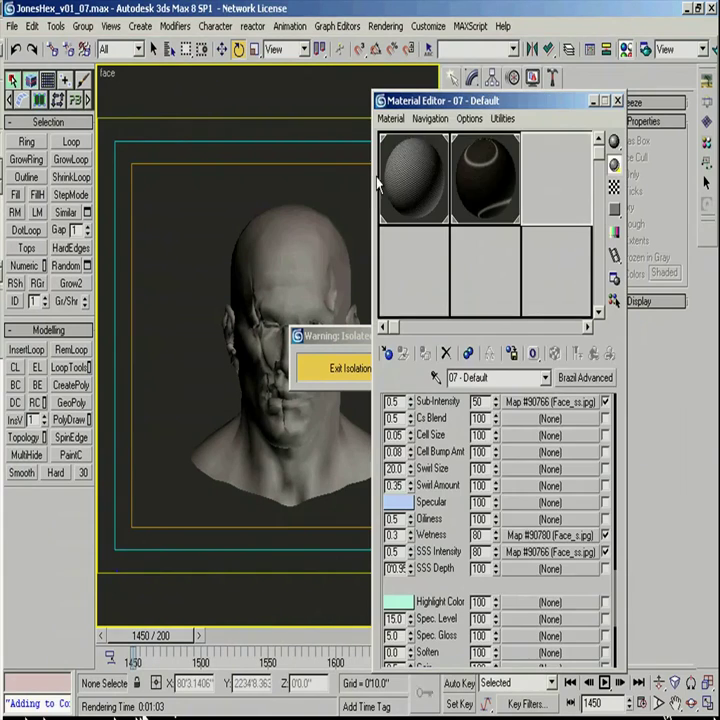
click(550, 535)
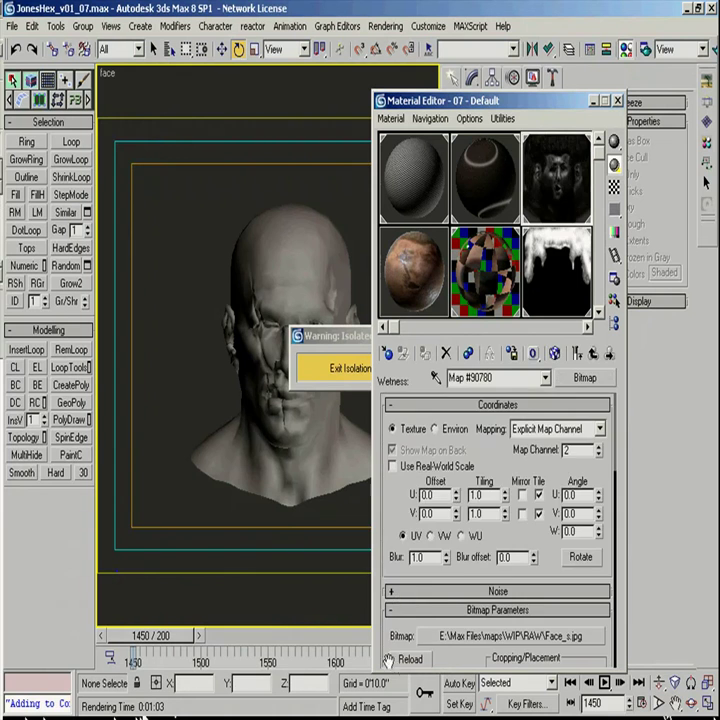
click(594, 354)
scroll(570, 500, up, 5)
click(578, 499)
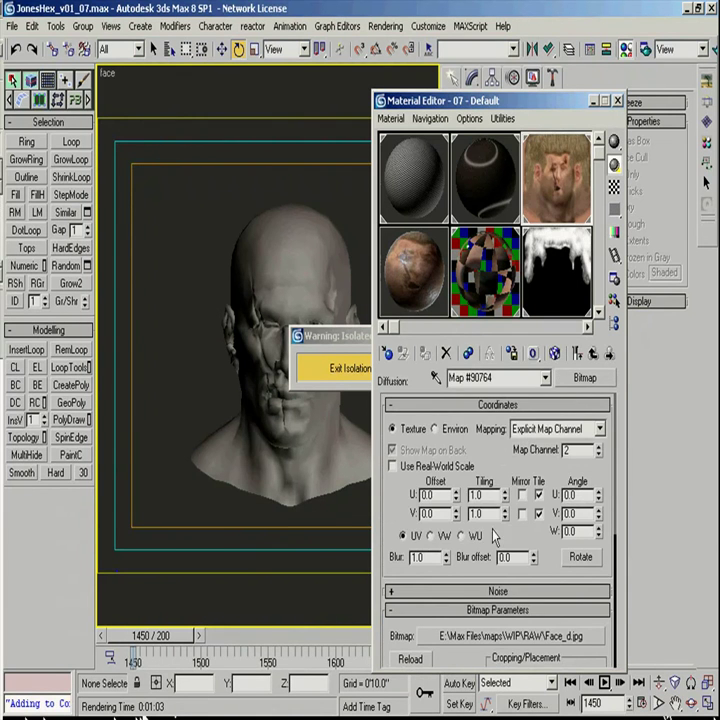
click(595, 353)
Step: Examine the normal and additional bump settings of the material's Normal Bump map
scroll(525, 515, down, 1)
click(525, 515)
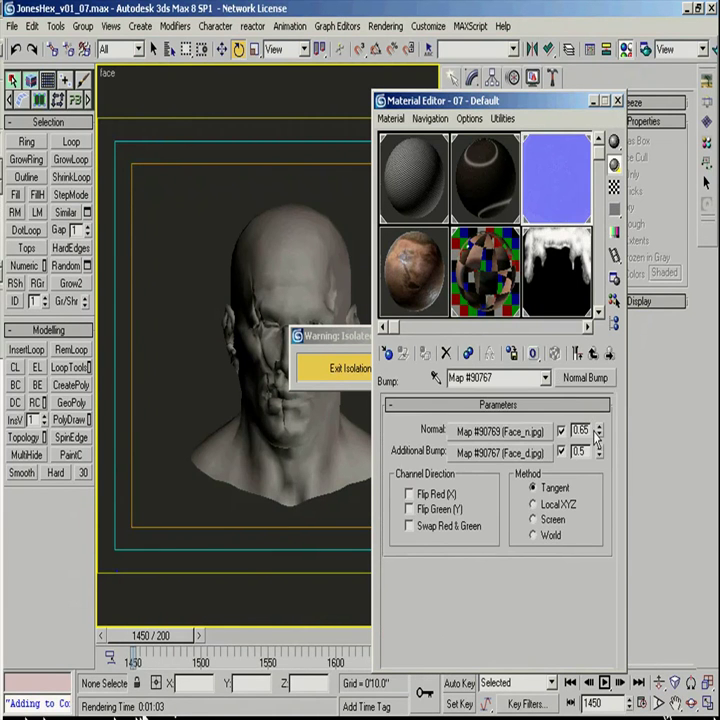
click(577, 353)
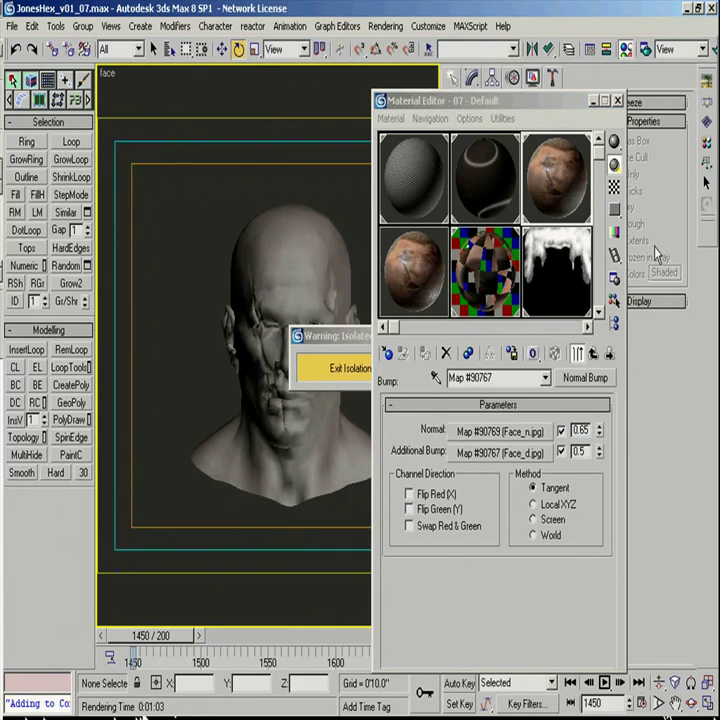
Step: Set the material's Diffusion amount to 5 and copy the Color Falloff map into the Extra Light slot
click(595, 353)
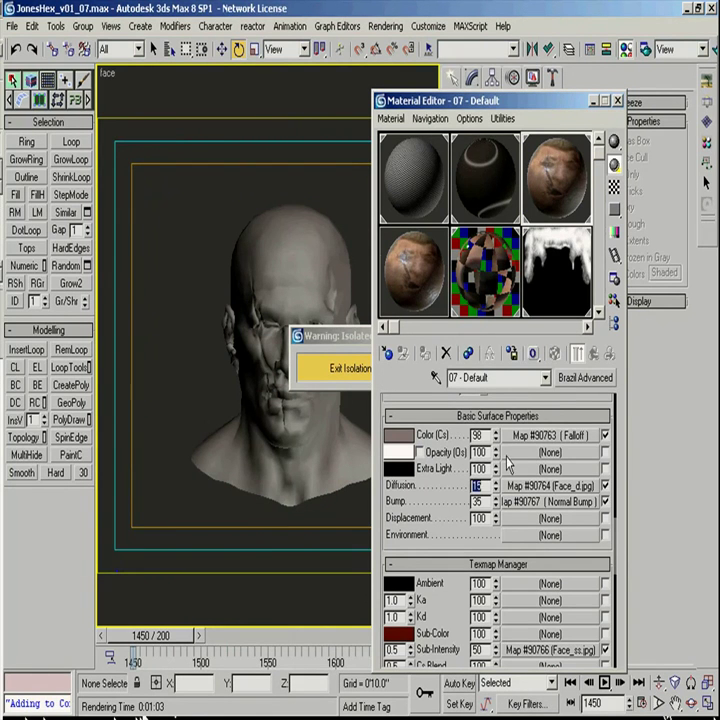
drag(548, 449, 548, 468)
click(466, 438)
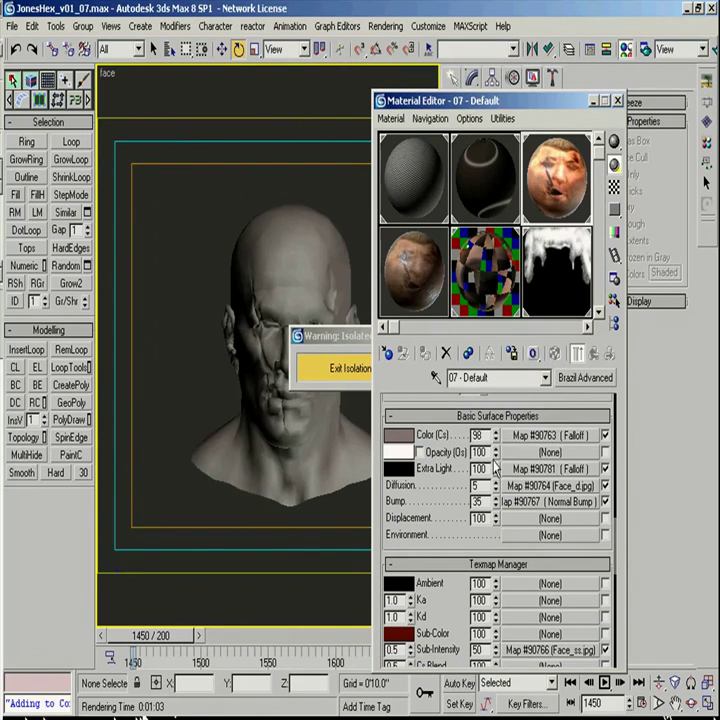
Step: Wrap the Falloff's shaded SaturationCOntrol bitmap in a ColorCorrect map, keeping the old map as a sub-map
click(550, 436)
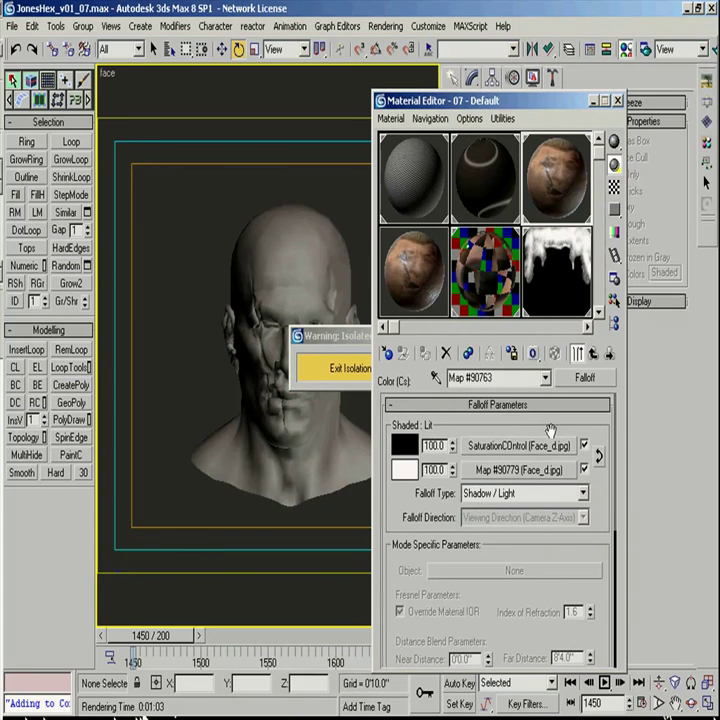
click(530, 447)
click(587, 378)
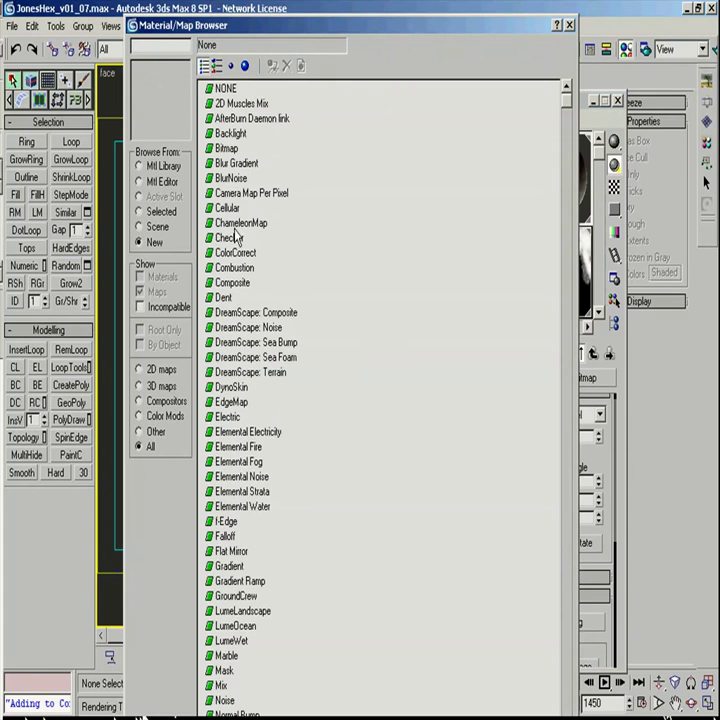
double_click(245, 257)
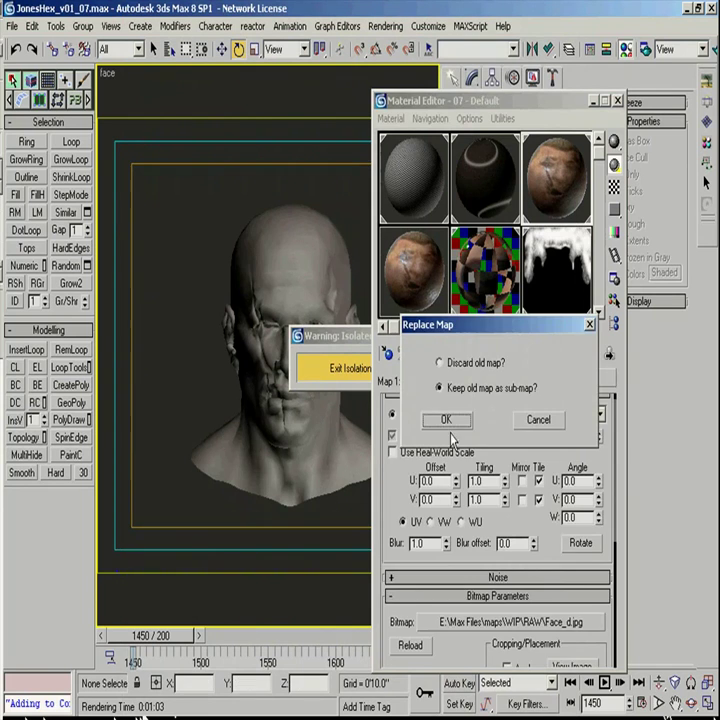
click(450, 419)
scroll(565, 474, down, 3)
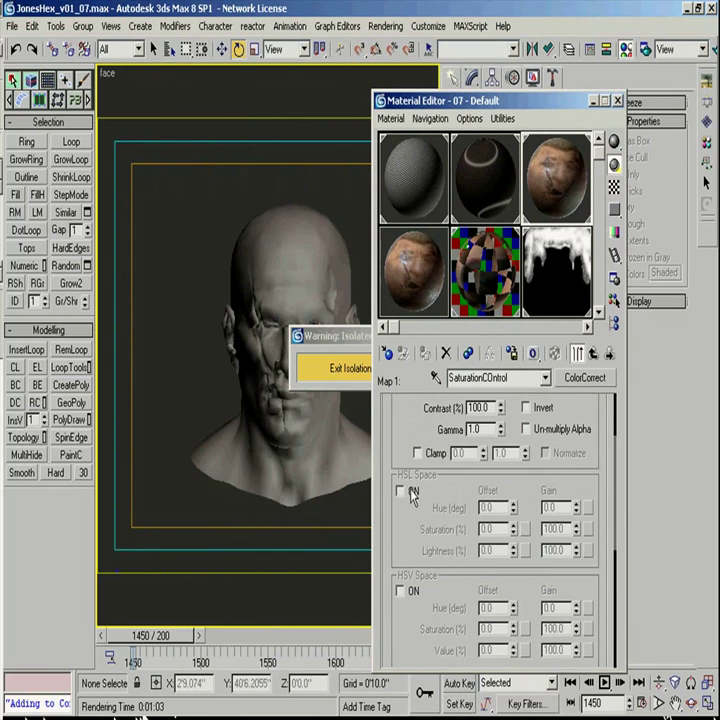
Step: Enable HSV Space in the ColorCorrect map and set the saturation offset to 5 and gain to 150%
click(401, 591)
click(576, 354)
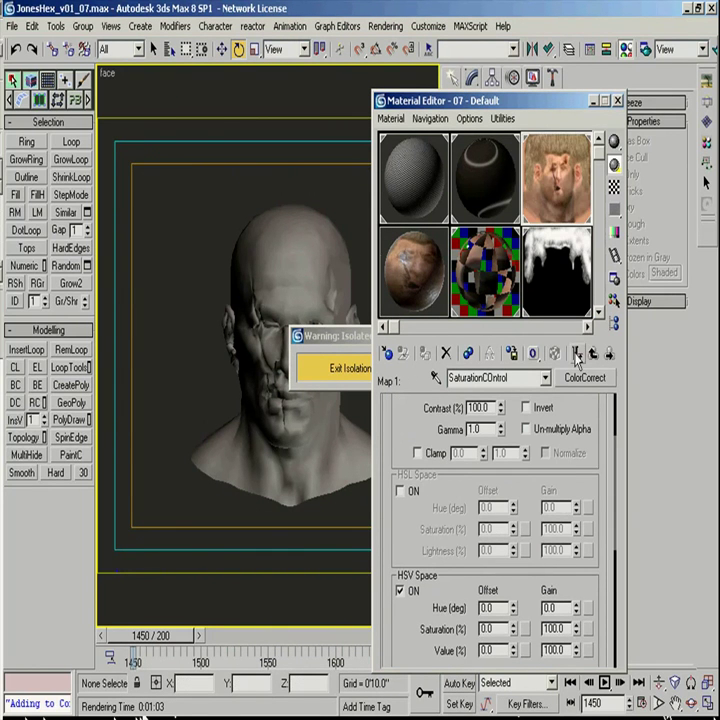
drag(565, 631, 519, 620)
text(150)
key(Return)
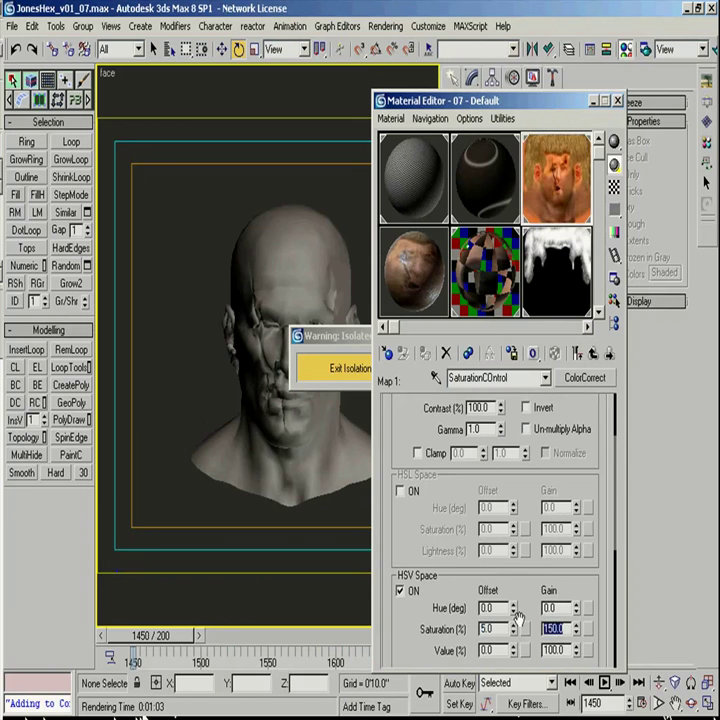
Step: Reduce the HSV saturation gain to 105% and offset to 1%, with the value gain at 100%
text(105)
key(Return)
text(105)
key(Return)
text(1)
key(Return)
drag(420, 622, 412, 555)
drag(566, 584, 537, 574)
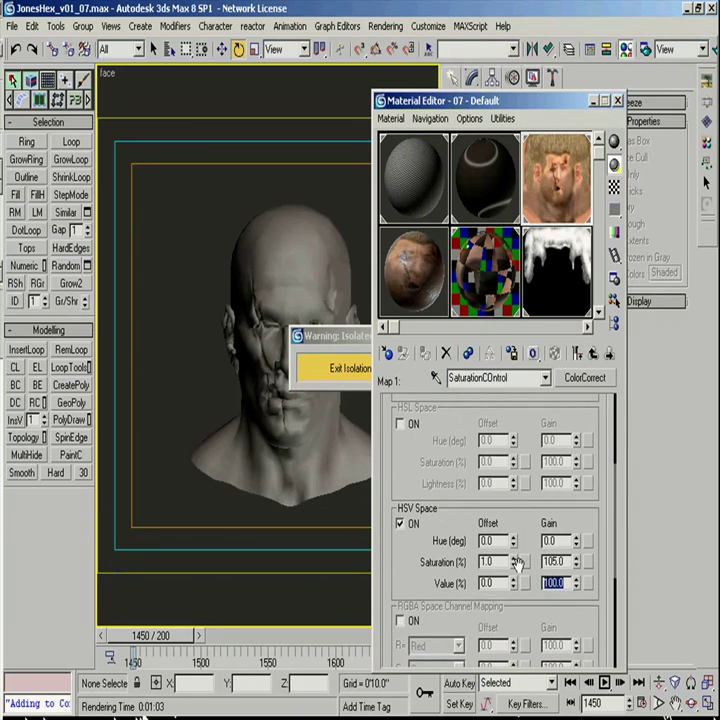
text(100)
key(Return)
Step: Show the material's end result, move the Material Editor aside, and render the face view
click(577, 353)
click(598, 456)
click(598, 456)
drag(585, 106, 530, 123)
key(F9)
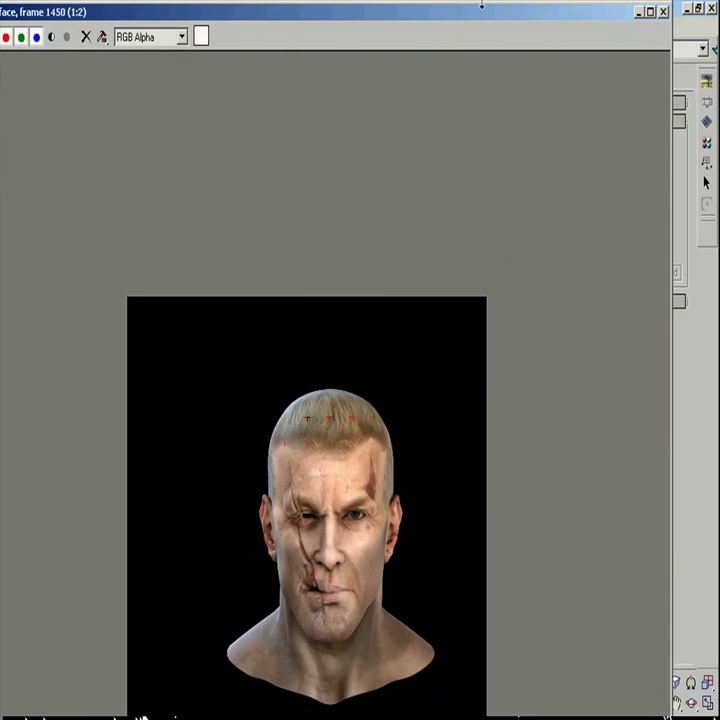
Step: Examine the rendered head at 2:1, checking the temple vein and the scar through the eye
double_click(480, 6)
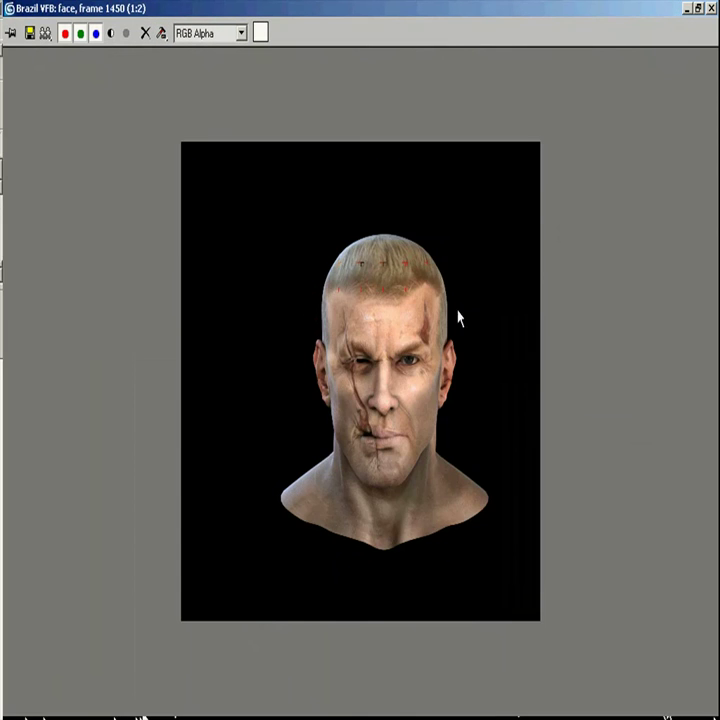
scroll(452, 444, up, 1)
scroll(366, 399, down, 1)
scroll(479, 333, up, 1)
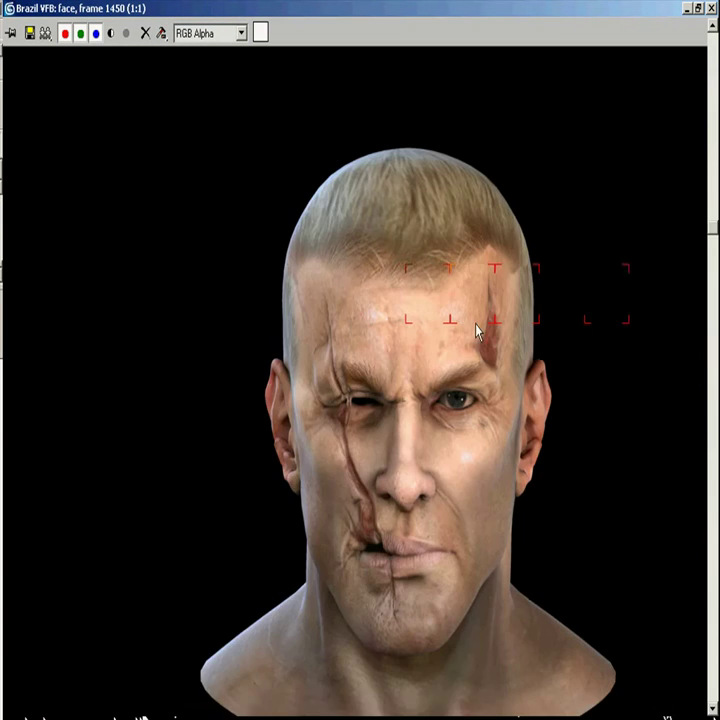
scroll(388, 452, up, 1)
drag(388, 452, 503, 456)
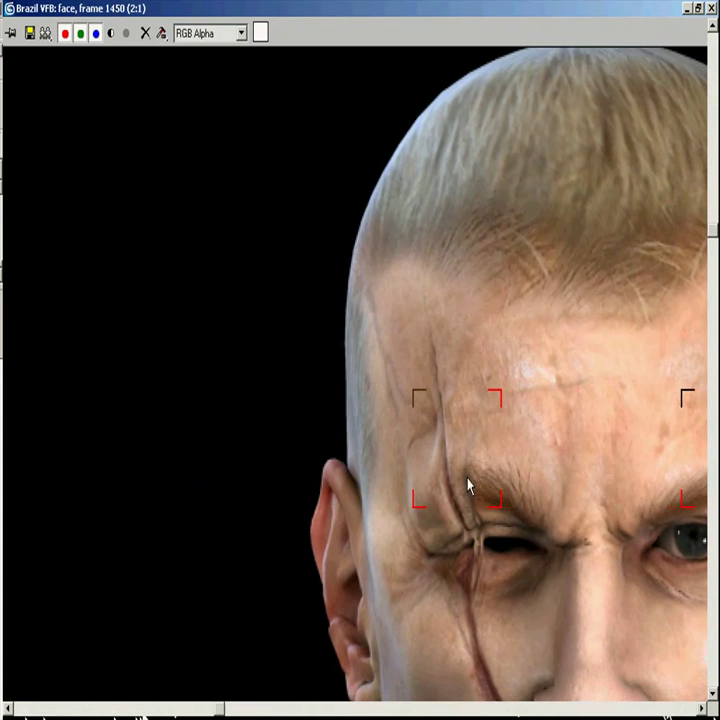
drag(460, 542, 455, 487)
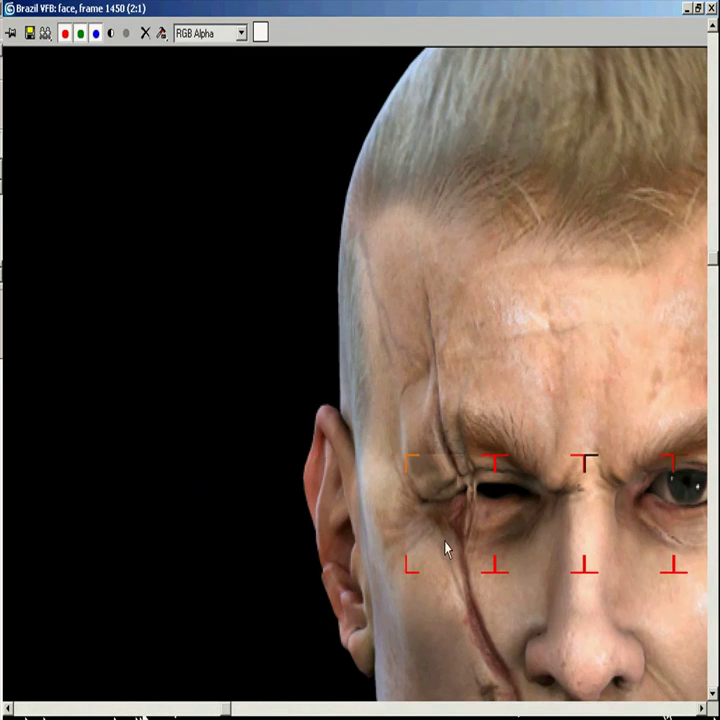
Step: Examine the rendered face at 1:1, 2:1 and 4:1, checking the scar through the eye, cheek and lip
drag(455, 545, 376, 463)
scroll(390, 470, down, 1)
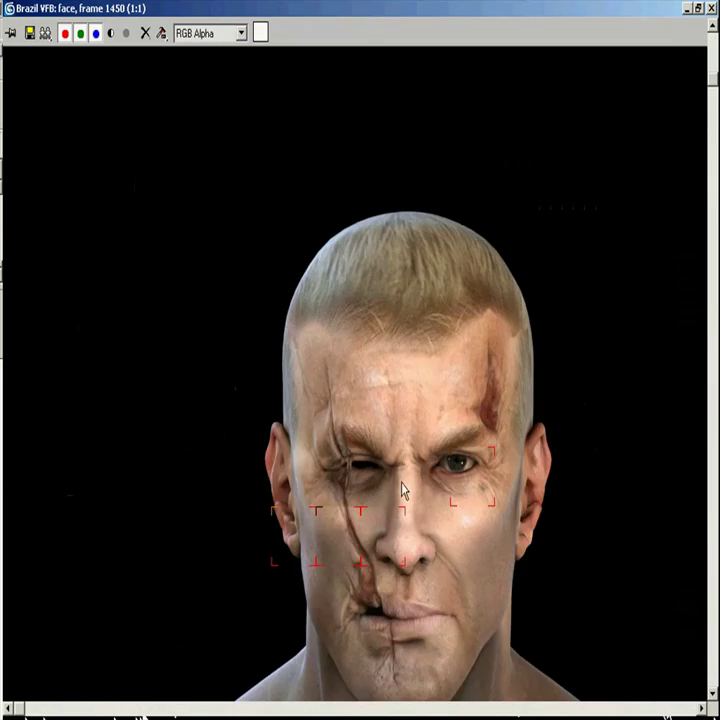
scroll(400, 480, up, 2)
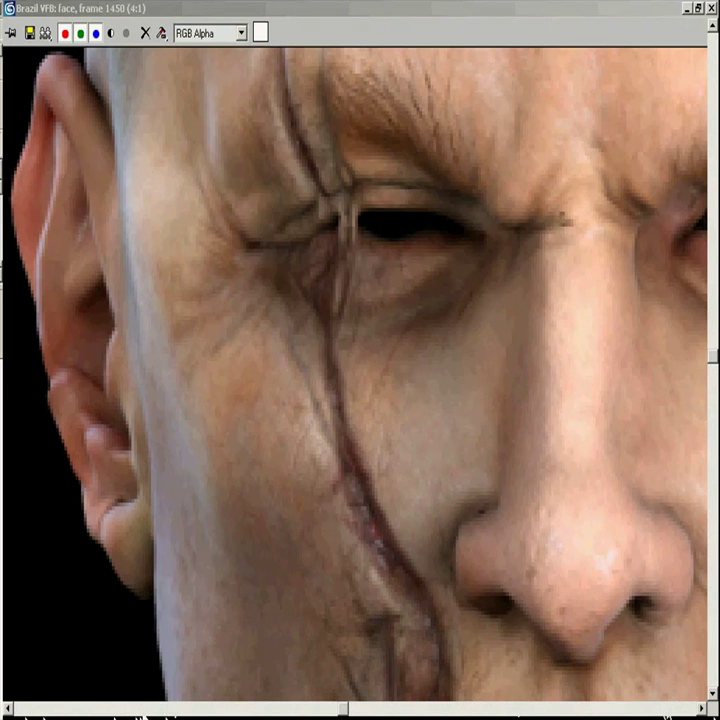
scroll(188, 448, down, 1)
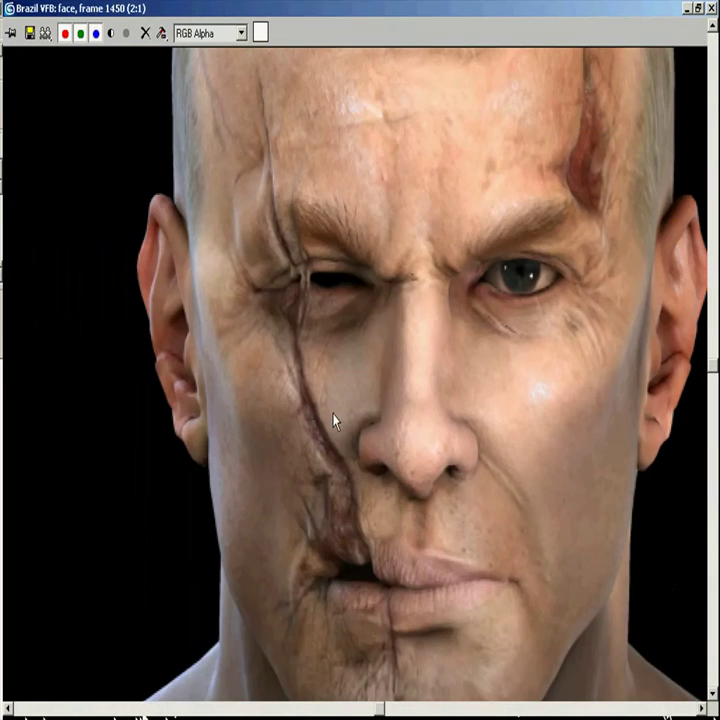
scroll(309, 431, down, 1)
scroll(427, 584, up, 1)
scroll(236, 455, down, 1)
scroll(342, 410, up, 1)
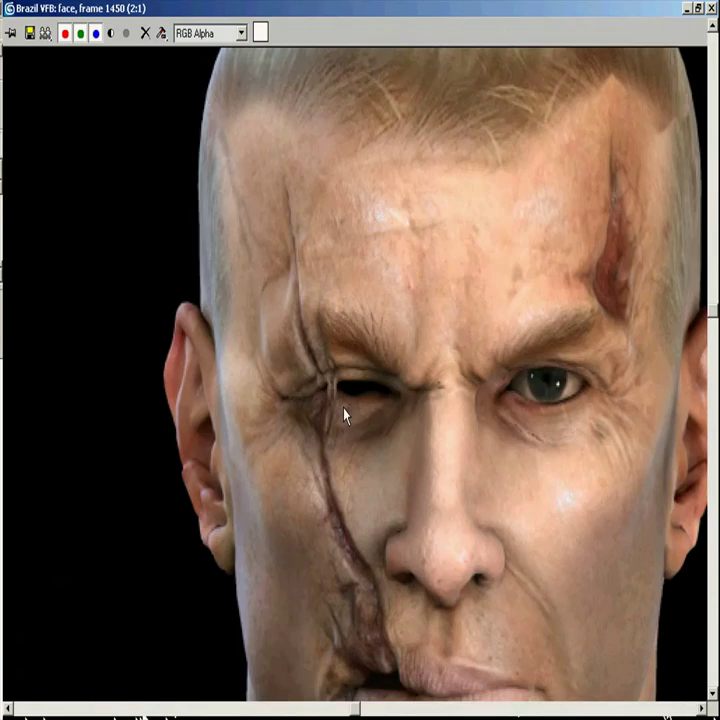
scroll(432, 409, down, 1)
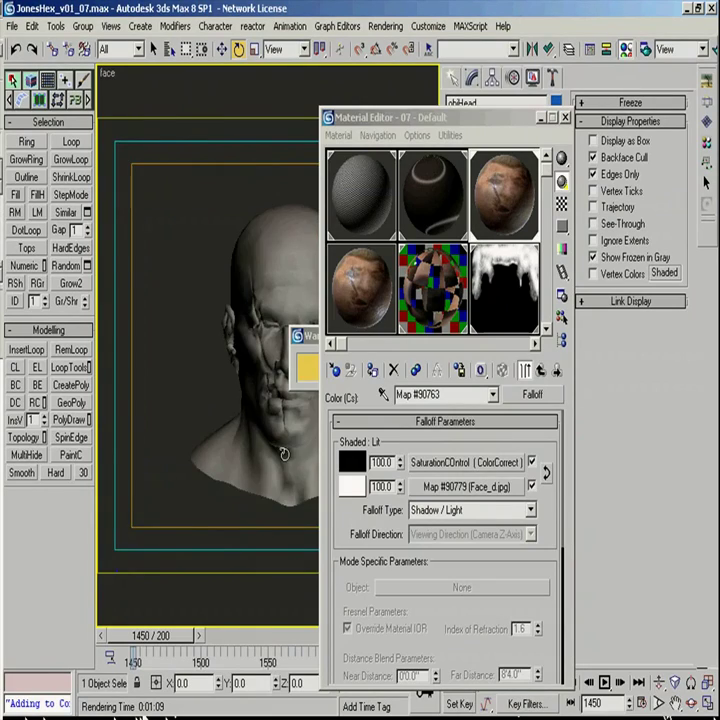
Step: Return to the modelling scene and move the Material Editor and isolation notice aside to clear the face view
key(f)
key(F4)
scroll(284, 453, up, 3)
middle_drag(284, 453, 312, 305)
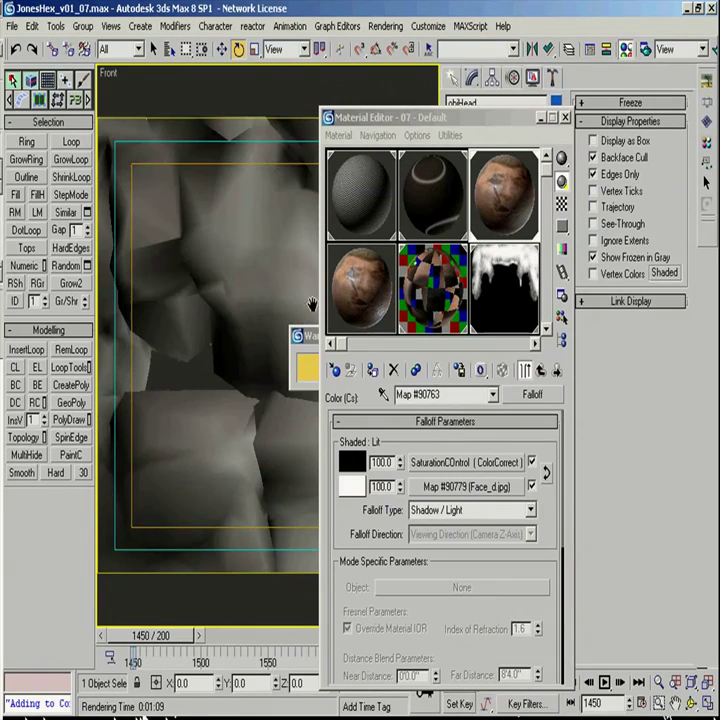
click(471, 77)
drag(458, 118, 505, 332)
key(F4)
scroll(235, 328, down, 5)
alt+middle_drag(235, 328, 312, 294)
key(c)
click(312, 246)
click(337, 495)
click(381, 187)
drag(332, 336, 592, 254)
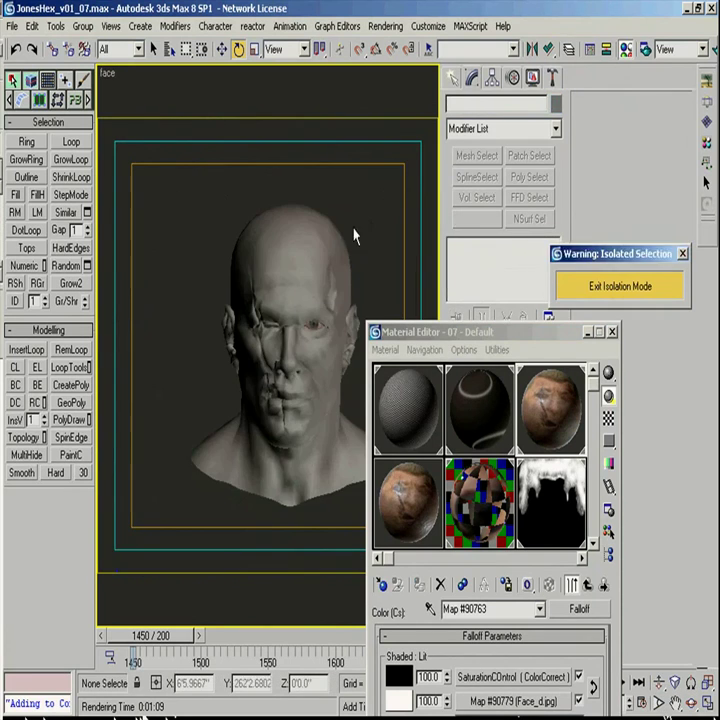
Step: Exit isolation, isolate the head together with the eye mesh, and show them with edged faces in the Front view
click(302, 273)
key(f)
scroll(302, 273, down, 5)
alt+middle_drag(302, 273, 300, 300)
scroll(300, 300, up, 3)
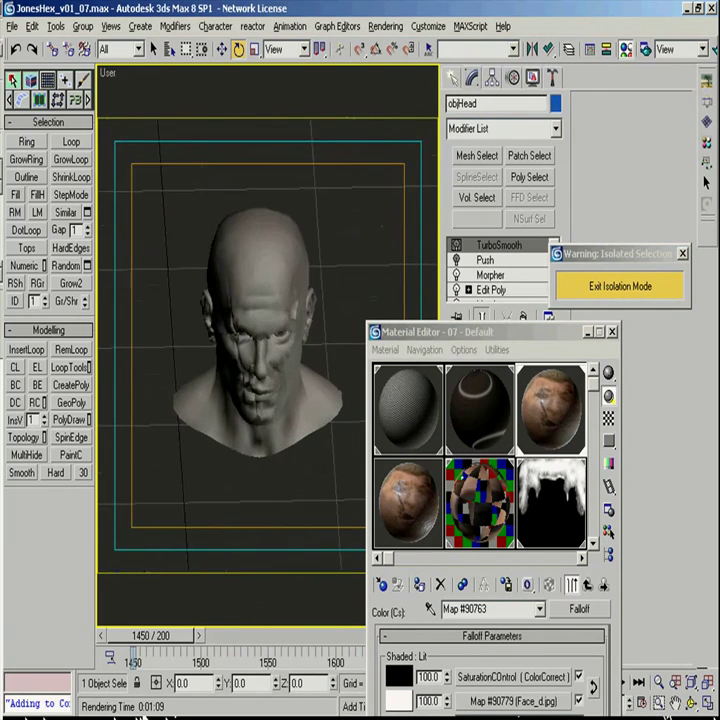
click(609, 292)
click(320, 322)
scroll(321, 328, up, 5)
click(331, 288)
ctrl+click(251, 493)
key(alt+q)
key(f)
key(F4)
key(ctrl+d)
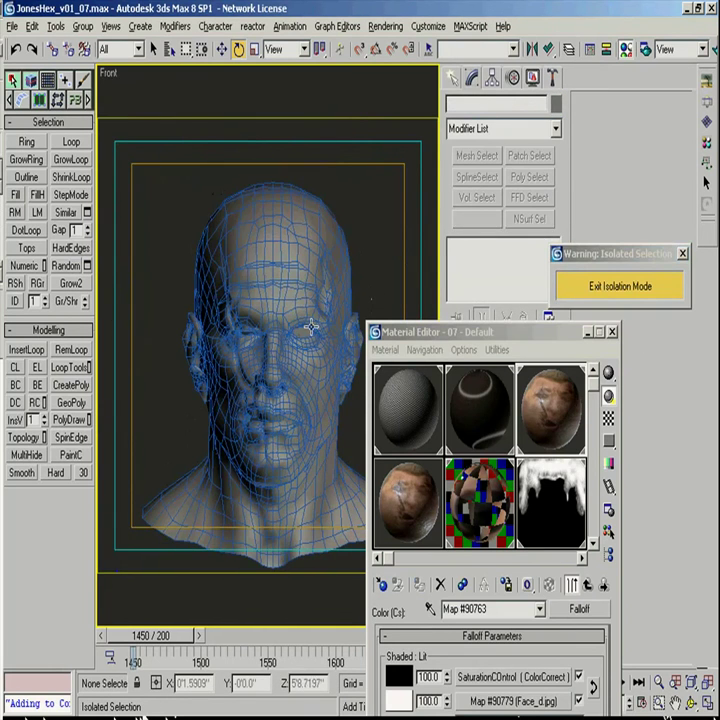
Step: Try to clone the eye mesh sideways towards the scarred eye socket
click(310, 326)
middle_drag(337, 380, 326, 328)
key(w)
scroll(292, 246, down, 2)
middle_drag(297, 260, 287, 350)
drag(318, 49, 318, 90)
key(ctrl+alt+z)
shift+drag(326, 283, 291, 283)
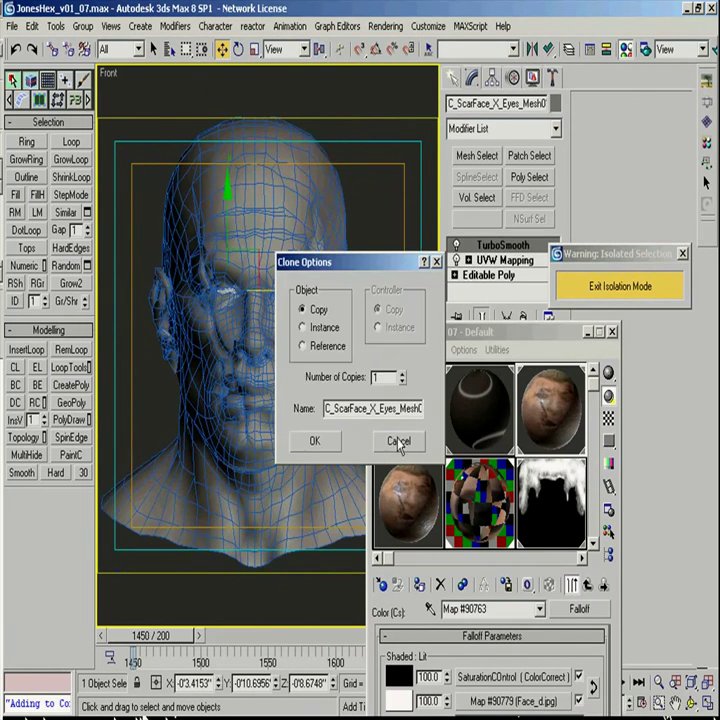
click(400, 443)
Step: Cut TurboSmooth off the eye mesh and reduce its modifier stack to the base Editable Poly
scroll(350, 280, up, 4)
key(F3)
mouse_move(365, 290)
alt+middle_down()
mouse_move(370, 240)
mouse_move(358, 278)
alt+middle_up()
key(F3)
key(F4)
scroll(358, 278, down, 3)
click(498, 262)
right_click(497, 261)
click(518, 324)
click(493, 262)
right_click(490, 262)
click(519, 398)
right_click(491, 245)
click(519, 297)
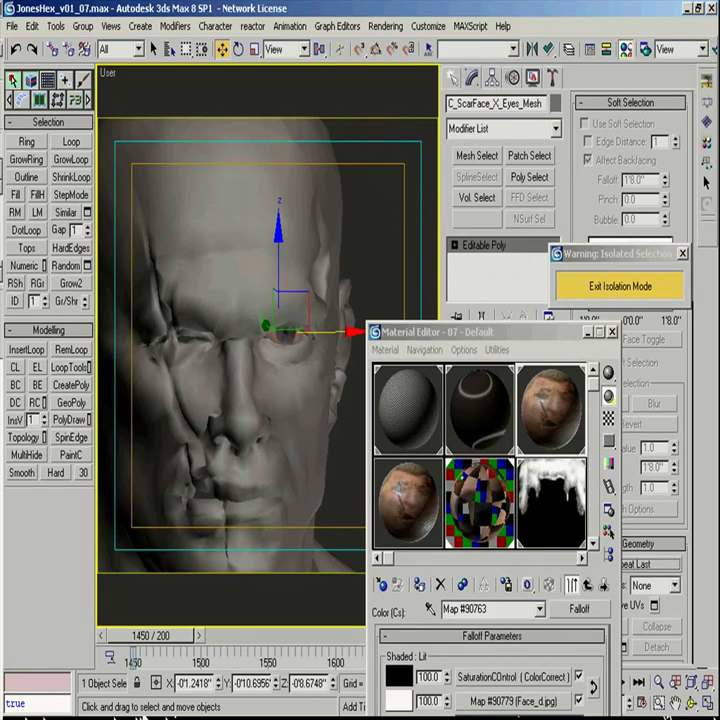
Step: Collapse the eye mesh to an Editable Mesh with its pivot at the origin and paste TurboSmooth back on top
key(F4)
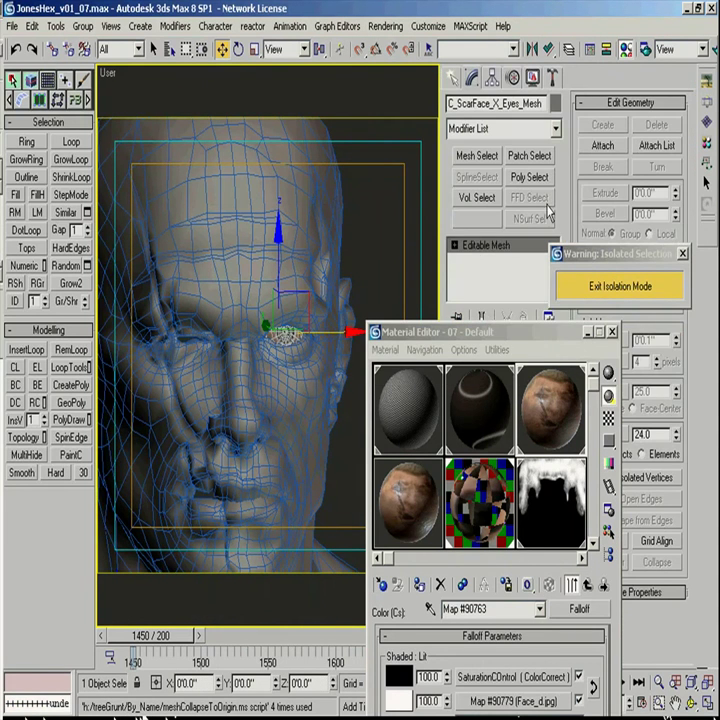
right_click(492, 257)
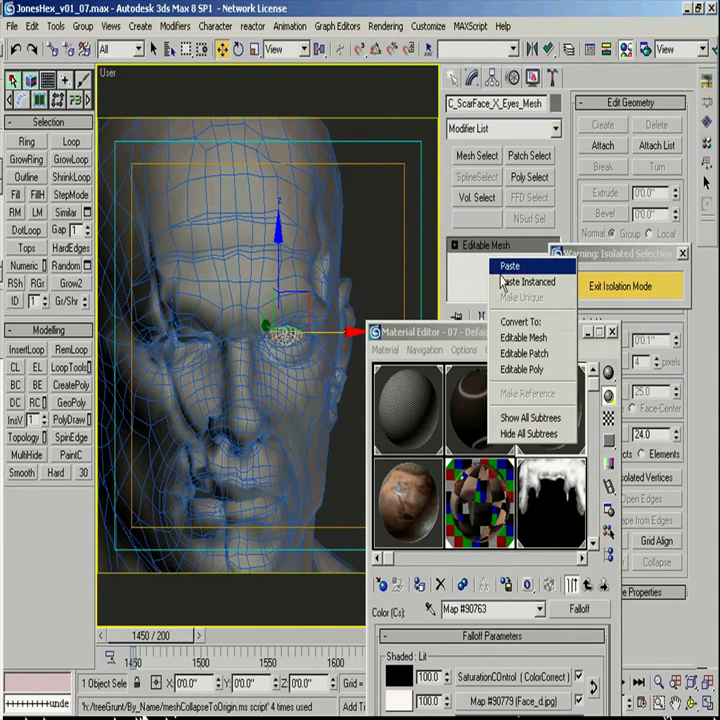
click(507, 266)
click(505, 259)
Step: Mirror the eyeball into the empty eye socket with a modifier placed beneath TurboSmooth
click(555, 130)
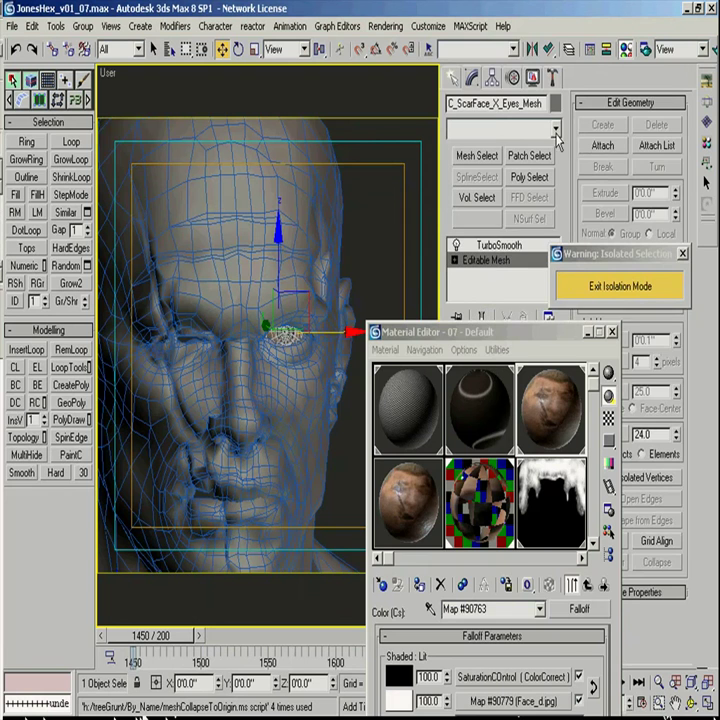
key(s)
key(s)
key(s)
key(s)
scroll(512, 94, down, 3)
scroll(511, 97, down, 2)
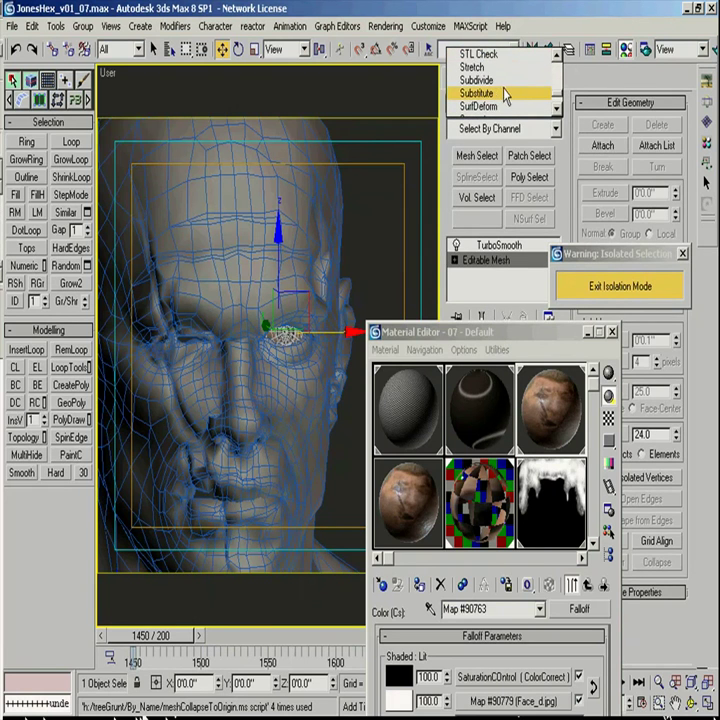
click(498, 82)
Step: Show both eyeballs as wireframe in the Front view and collapse the mirroring modifier into the Editable Mesh
scroll(268, 298, up, 3)
scroll(235, 305, down, 3)
alt+middle_drag(235, 305, 241, 270)
key(f)
scroll(236, 379, up, 8)
key(F3)
drag(430, 331, 296, 437)
right_click(498, 261)
click(530, 395)
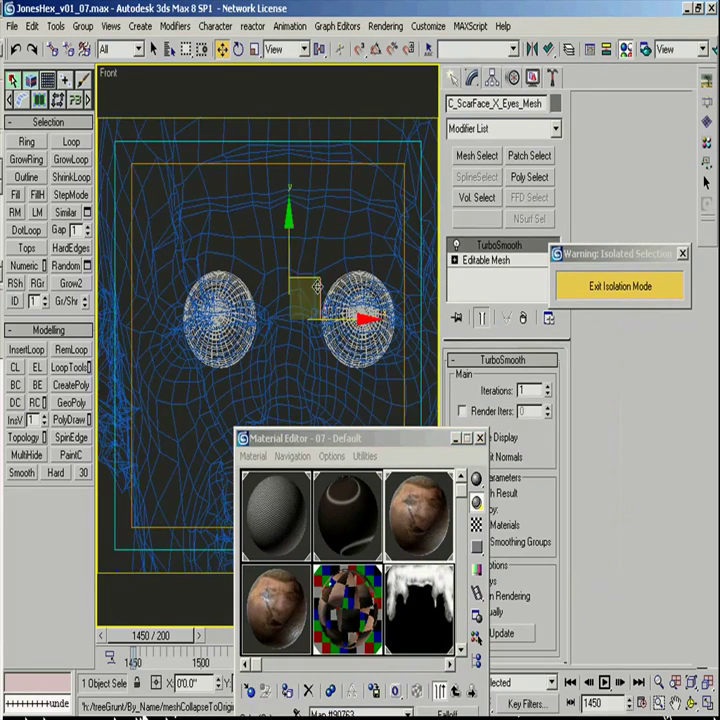
Step: Select the eyeball element on the scarred side of the eye mesh and detach it as a separate object named eye2
click(281, 294)
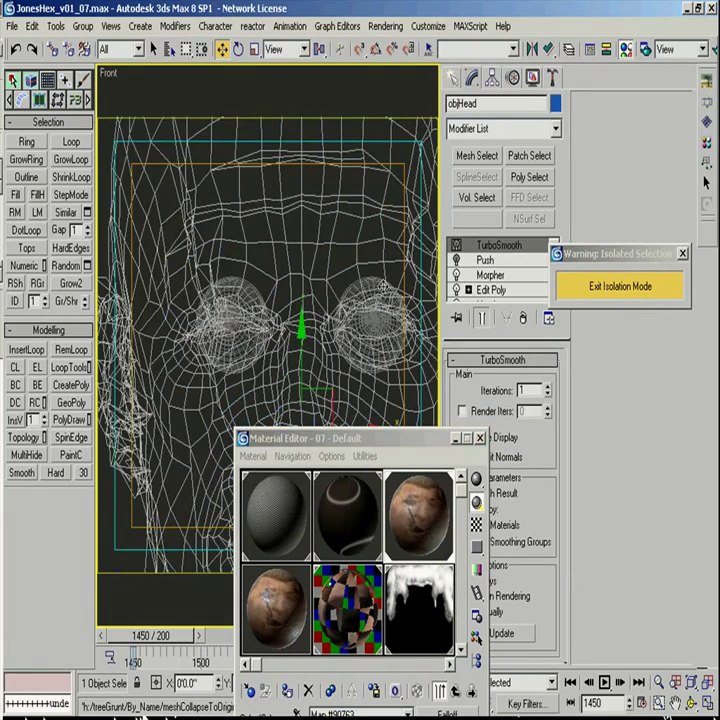
click(371, 322)
click(497, 262)
click(538, 389)
click(240, 373)
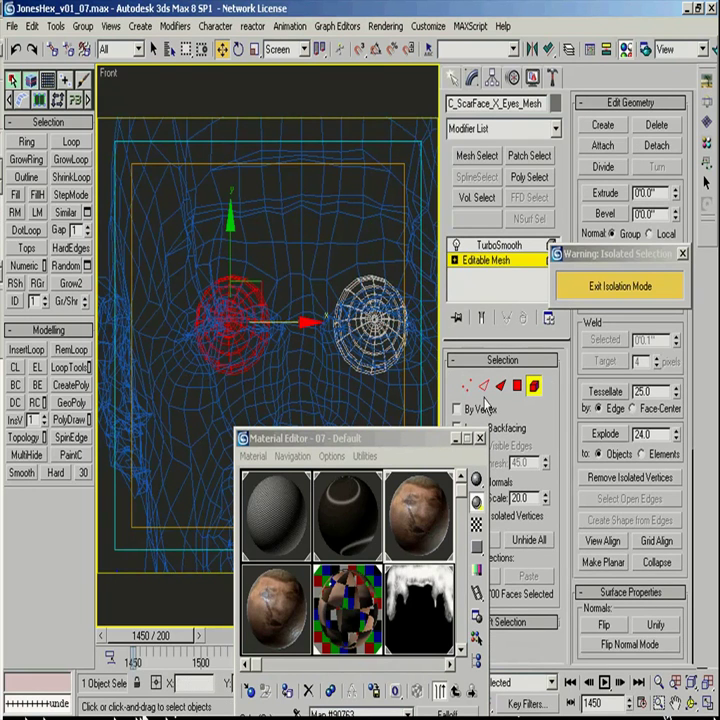
click(656, 145)
text(Eye2)
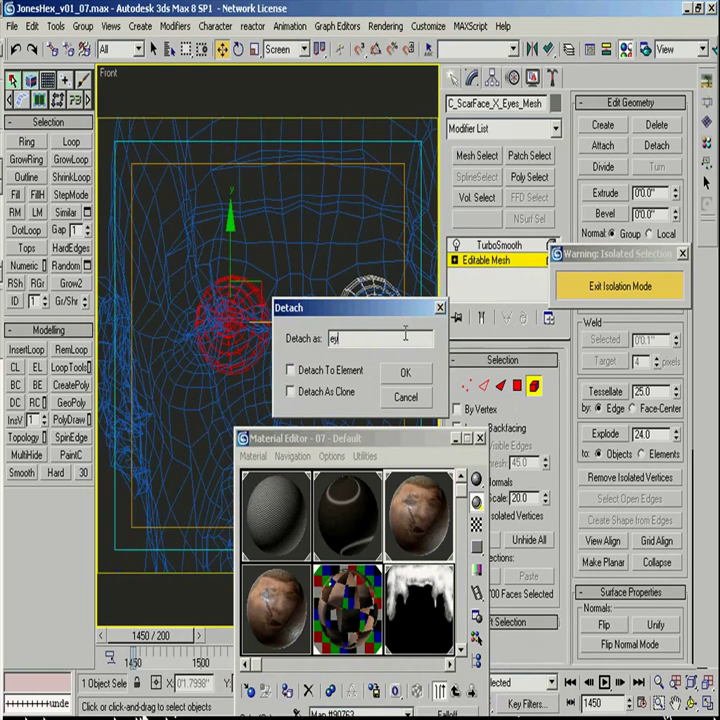
click(405, 372)
click(537, 388)
Step: Select both eyeballs in shaded view and rotate them together about 6 degrees around X
middle_drag(244, 326, 247, 303)
click(227, 340)
key(F3)
click(234, 301)
ctrl+click(380, 300)
key(e)
drag(304, 339, 304, 350)
key(F4)
key(ctrl+d)
Step: Add a third slot to the Eye multi/sub-object material, copy the Eye sub-material into it and name it EyeBAD
click(250, 295)
key(F4)
scroll(246, 298, up, 3)
drag(356, 439, 445, 168)
click(394, 559)
click(458, 497)
drag(470, 591, 470, 616)
click(417, 505)
click(392, 608)
text(EyeBAD)
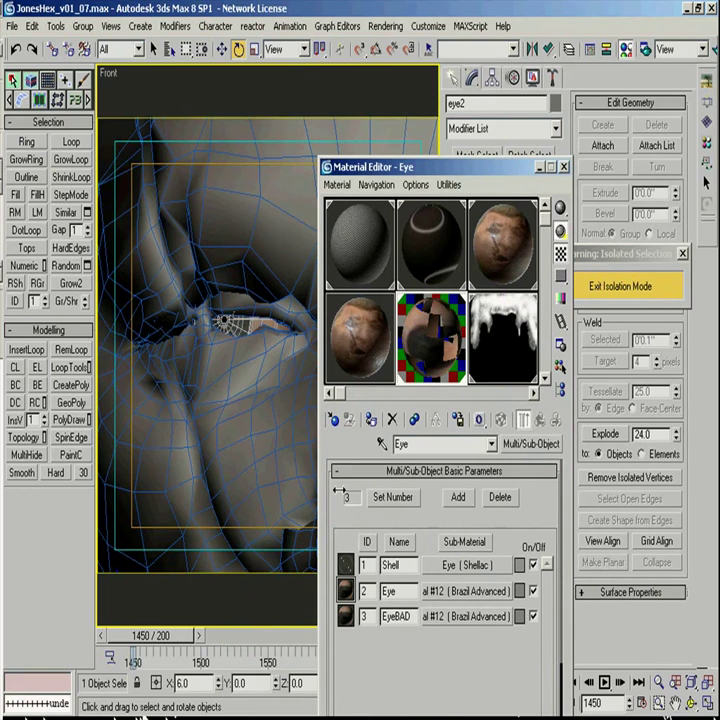
middle_drag(224, 470, 223, 498)
Step: Switch to Photoshop, select the iris in eye.psd with a 297 px circular marquee and copy it to a new layer
key(alt+Tab)
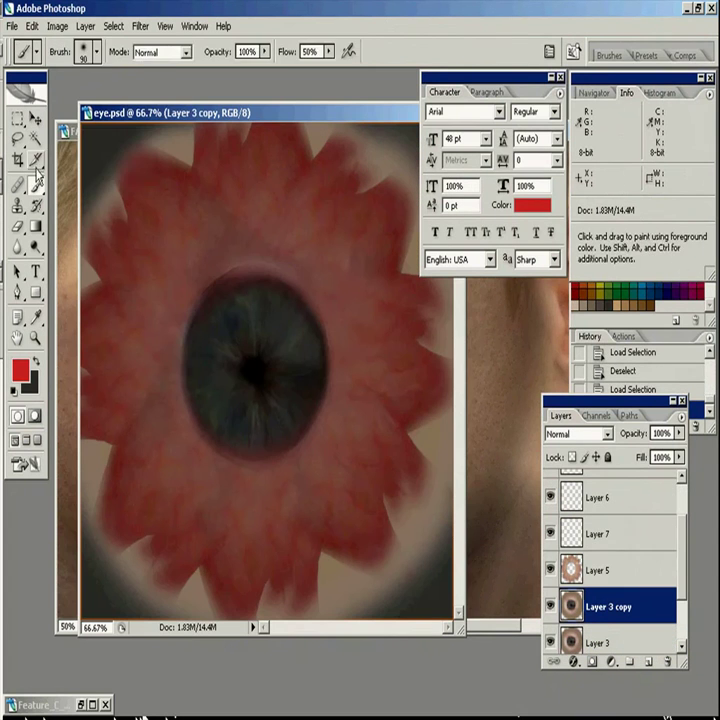
click(18, 139)
drag(18, 119, 70, 131)
mouse_move(183, 283)
shift+mouse_down()
mouse_move(346, 445)
mouse_move(348, 467)
shift+mouse_up()
drag(281, 363, 285, 357)
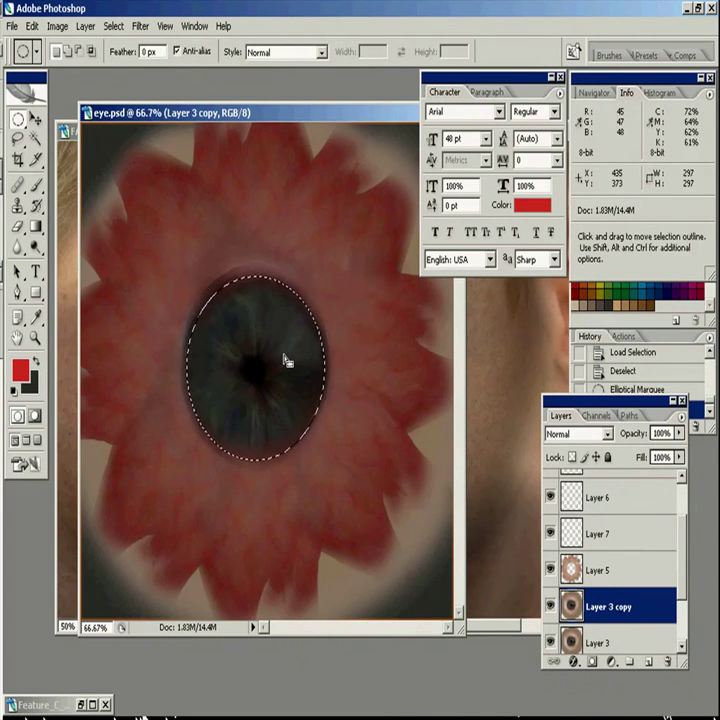
key(ctrl+j)
Step: Desaturate the iris copy with Hue/Saturation and place Layer 8 between Layer 4 and the Hue/Saturation 1 adjustment layer
key(ctrl+u)
drag(505, 537, 452, 530)
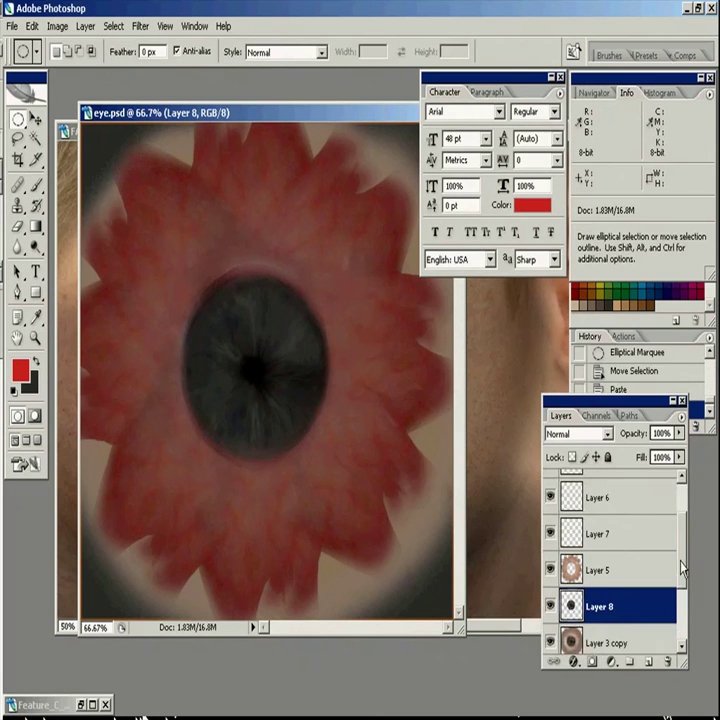
drag(680, 605, 675, 525)
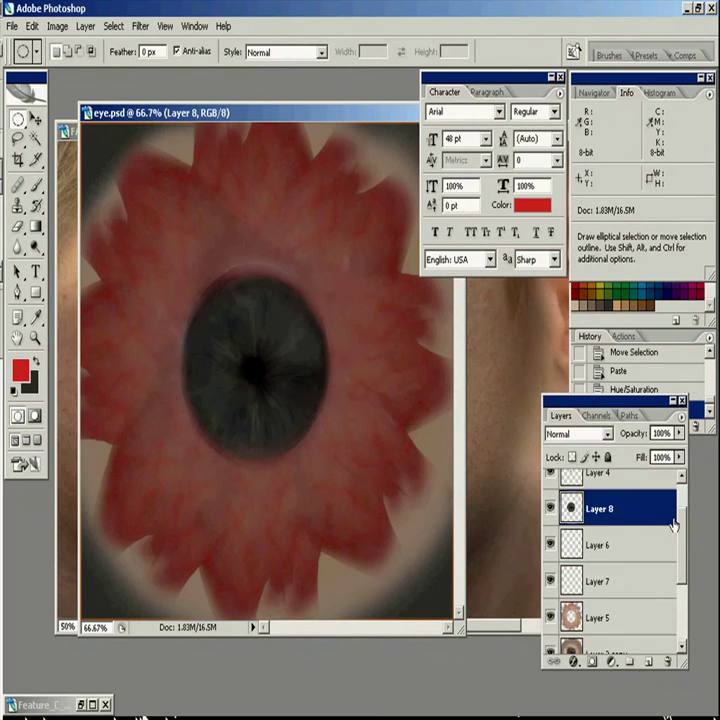
scroll(675, 525, up, 2)
drag(630, 566, 630, 487)
drag(590, 559, 568, 492)
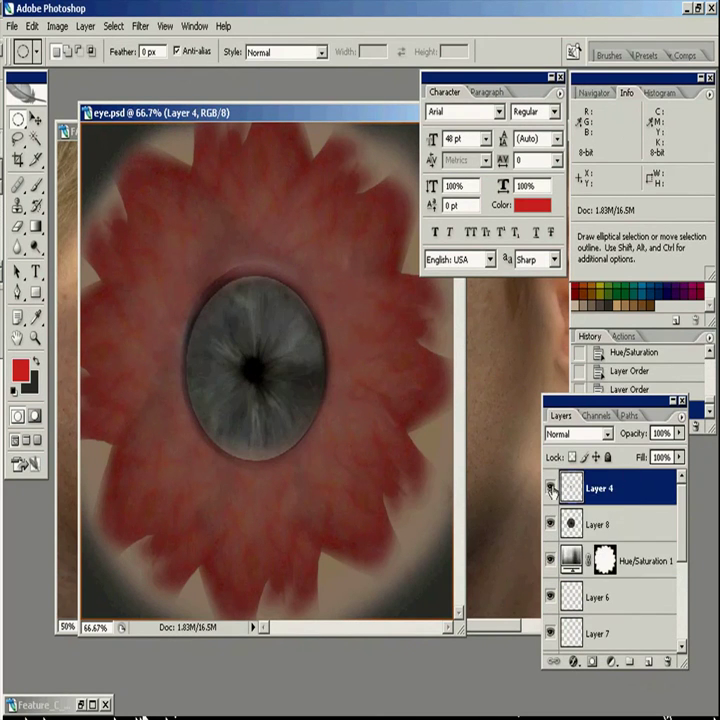
Step: Try to erase around the iris's lower edge with a soft 70 px eraser
click(595, 524)
key(e)
key(bracketleft)
key(bracketleft)
key(bracketleft)
key(bracketleft)
drag(289, 468, 312, 441)
key(ctrl+z)
Step: Load the iris outline from Layer 8, feather it 2 px, invert it and clear Layer 4 outside the iris
ctrl+click(571, 523)
click(114, 26)
click(130, 134)
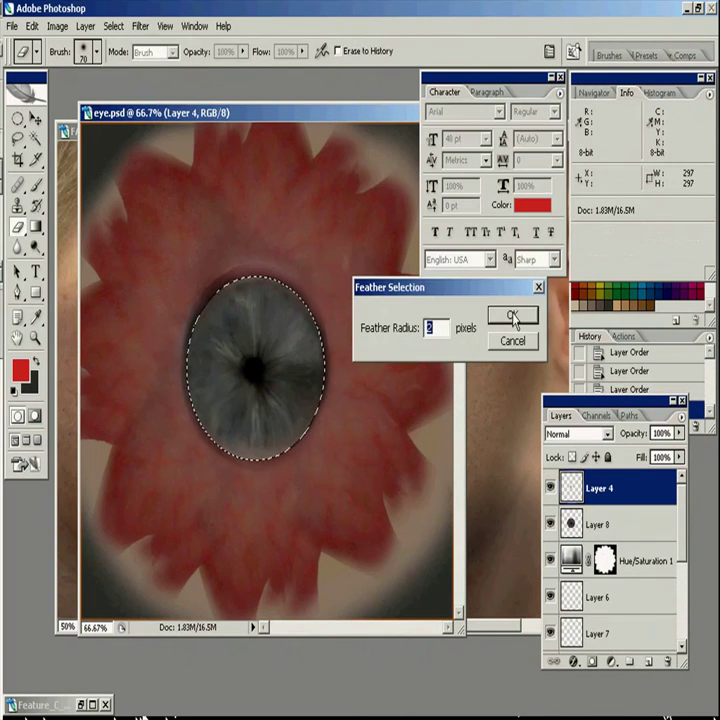
click(507, 318)
click(113, 26)
click(130, 91)
key(Delete)
key(Delete)
key(Delete)
key(ctrl+d)
Step: Set the Hue/Saturation 1 adjustment to hue -22 and saturation about -31
double_click(570, 560)
drag(565, 588, 515, 590)
mouse_move(529, 540)
mouse_down()
mouse_move(556, 541)
mouse_move(524, 541)
mouse_up()
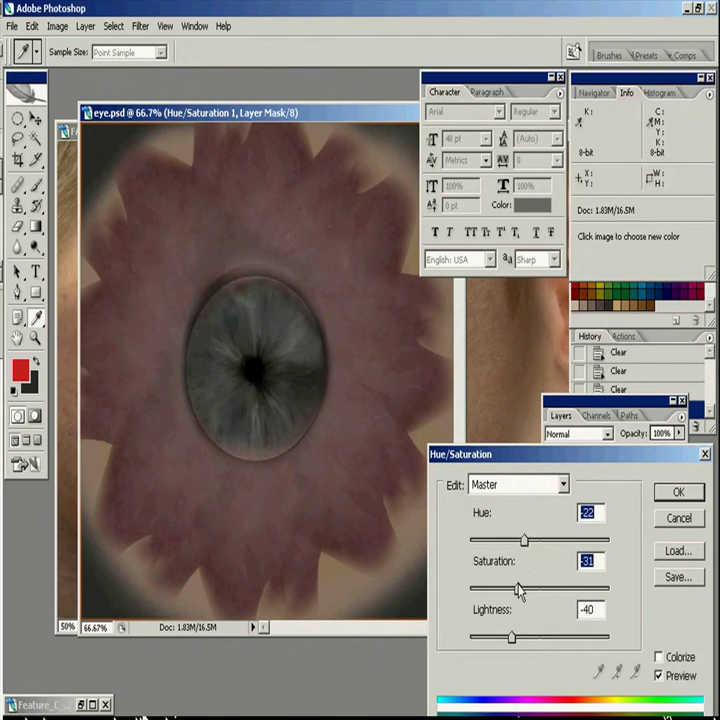
click(678, 492)
Step: Soften the edge of Layer 8 by clearing outside its own outline with an inverted selection feathered 2 px
click(598, 524)
ctrl+click(571, 524)
click(113, 26)
click(129, 196)
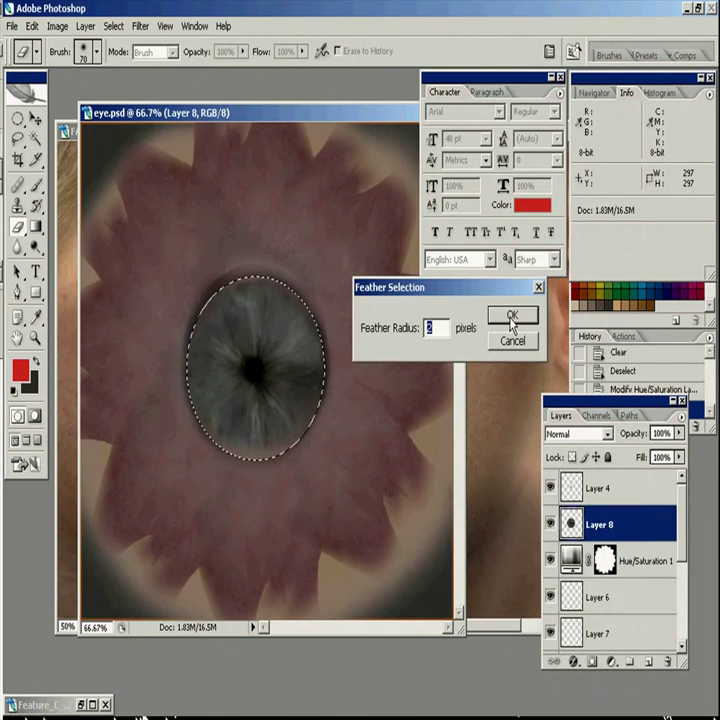
click(511, 316)
click(113, 26)
click(125, 90)
key(Delete)
key(ctrl+d)
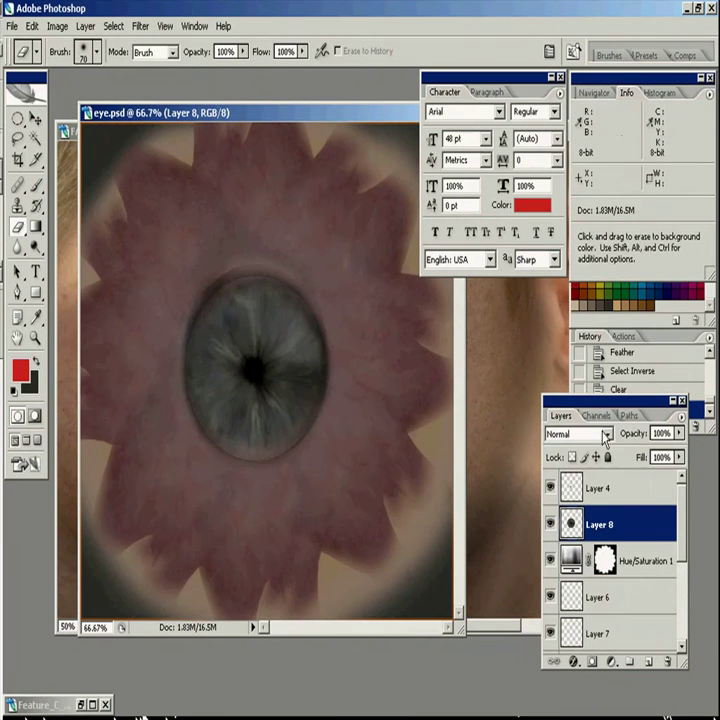
Step: Retouch the pupil on Layer 8 with the Healing Brush and hide Layer 4
click(585, 488)
click(570, 521)
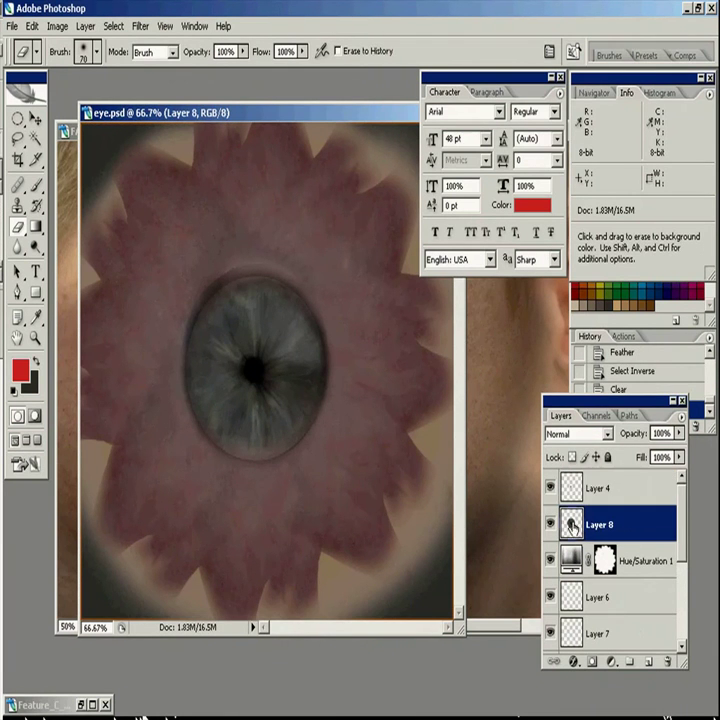
key(j)
click(551, 487)
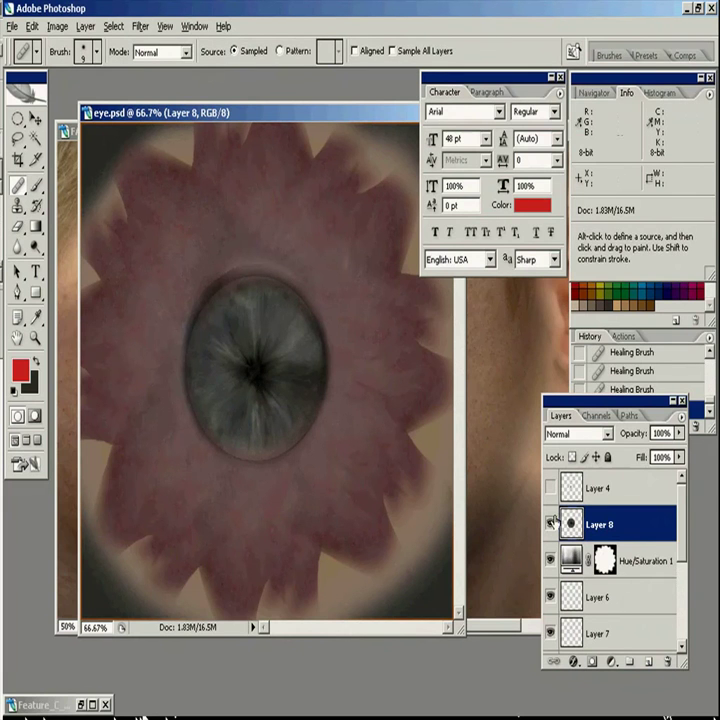
Step: Compare the whole eye texture with and without the Hue/Saturation 1 adjustment
key(z)
alt+click(397, 468)
alt+click(397, 468)
key(v)
click(640, 561)
click(550, 561)
click(550, 561)
Step: Add a Levels adjustment layer above Layer 8 that brightens the eye texture by lowering the white input level
click(605, 525)
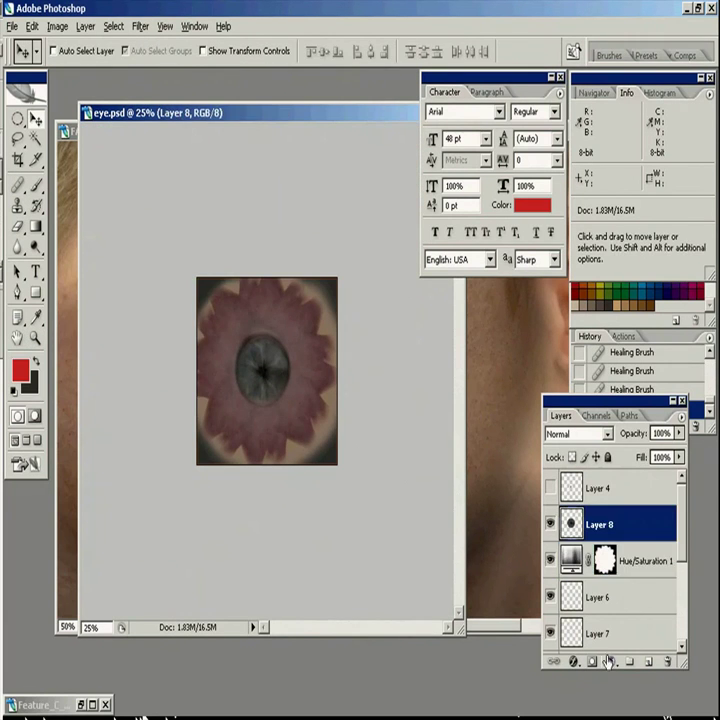
click(612, 661)
click(627, 455)
drag(536, 634, 524, 634)
click(671, 491)
Step: Lighten the iris streaks around the pupil on Layer 8 with the Dodge tool on Highlights at 54% exposure
key(z)
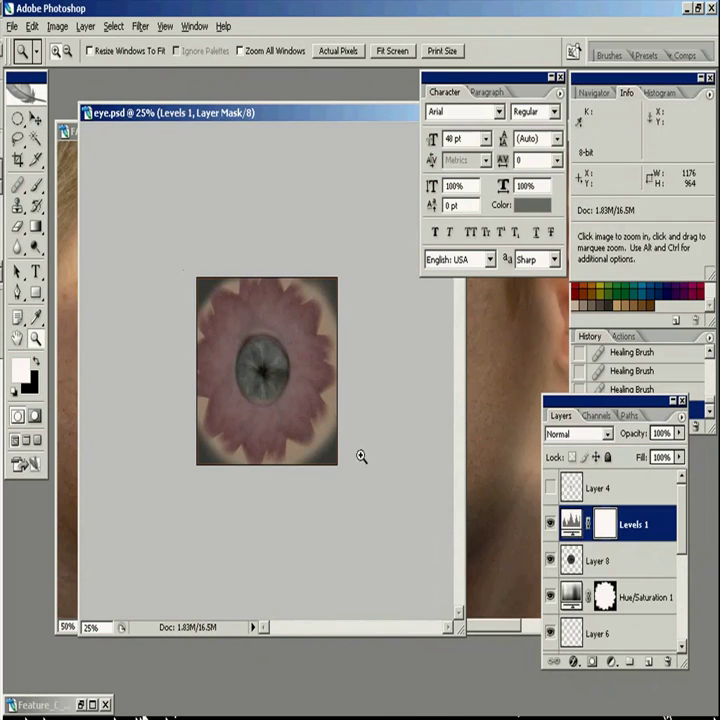
drag(361, 456, 195, 276)
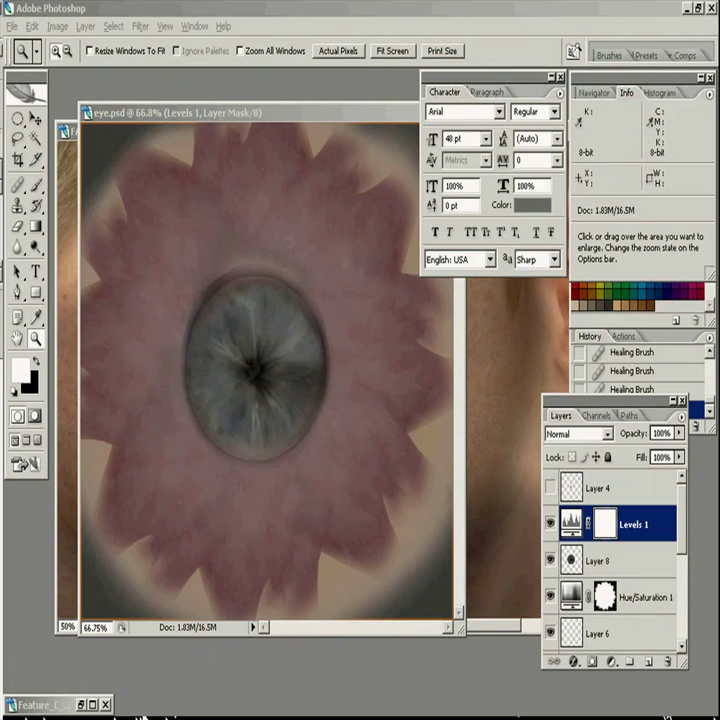
click(36, 246)
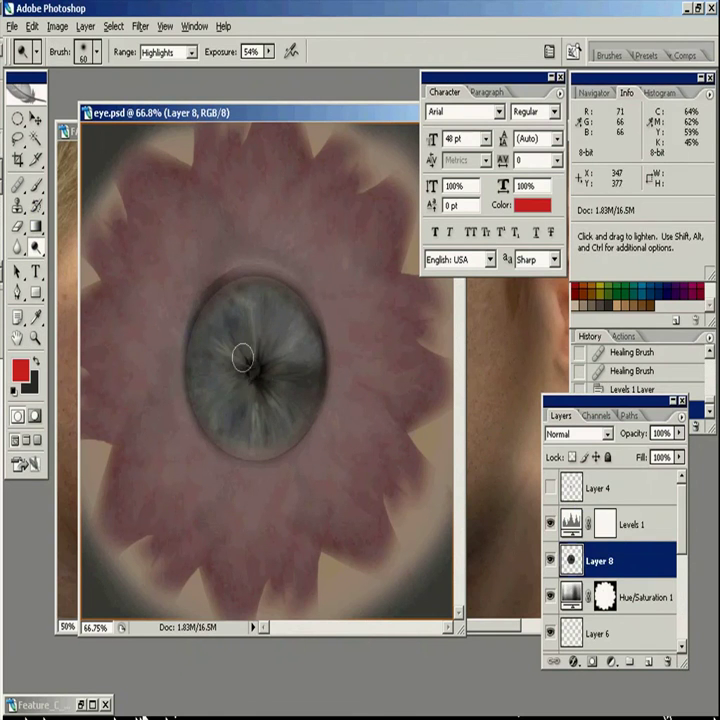
mouse_move(241, 352)
mouse_down()
mouse_move(240, 393)
mouse_move(265, 366)
mouse_move(225, 381)
mouse_move(265, 365)
mouse_up()
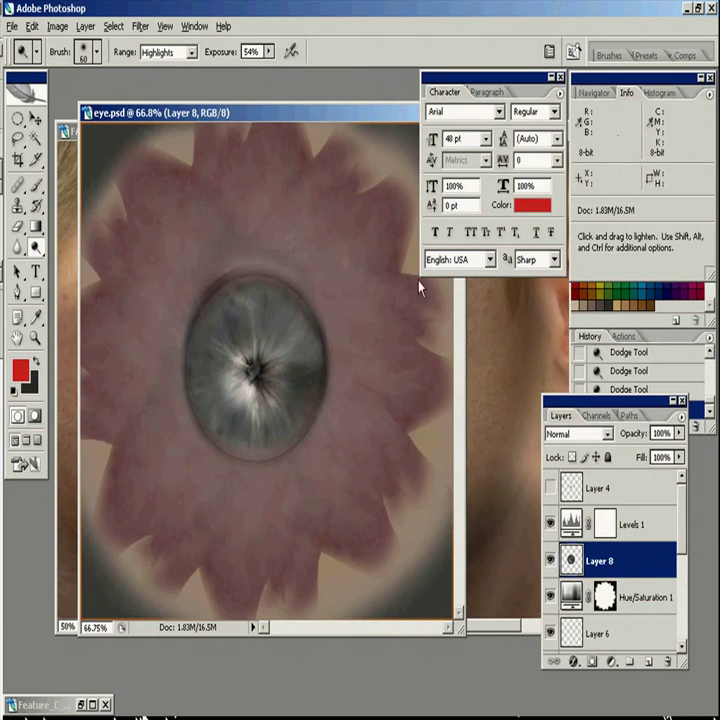
Step: Reduce the Hue/Saturation 1 adjustment to 50% opacity and move it above Levels 1
click(583, 590)
key(v)
key(5)
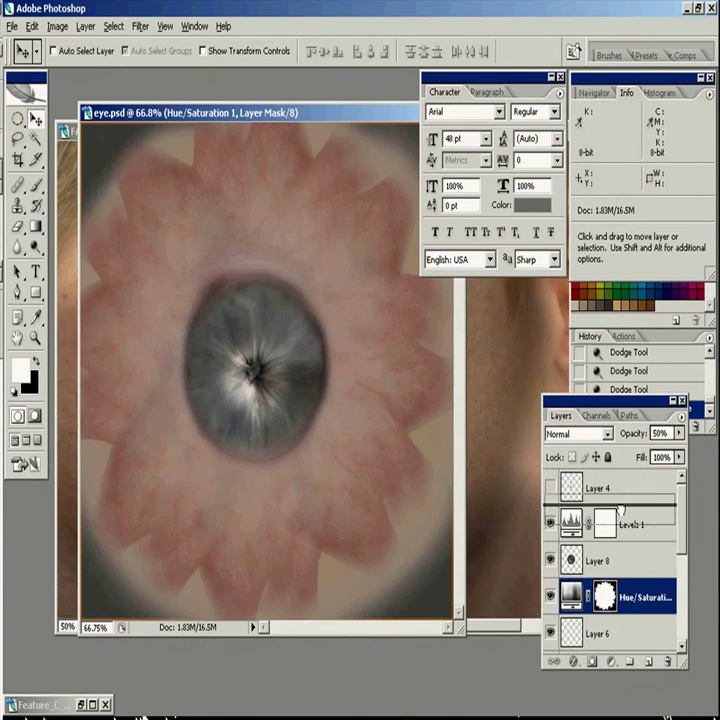
key(ctrl+bracketright)
key(ctrl+bracketright)
Step: Paint a jagged shape around the pupil with a 10 px red brush on a new layer above Levels 1
key(alt+bracketleft)
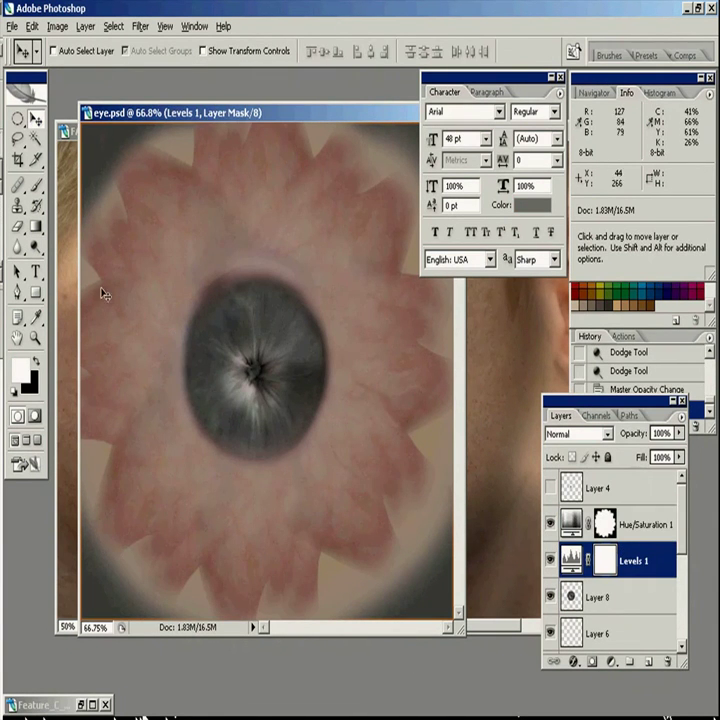
key(b)
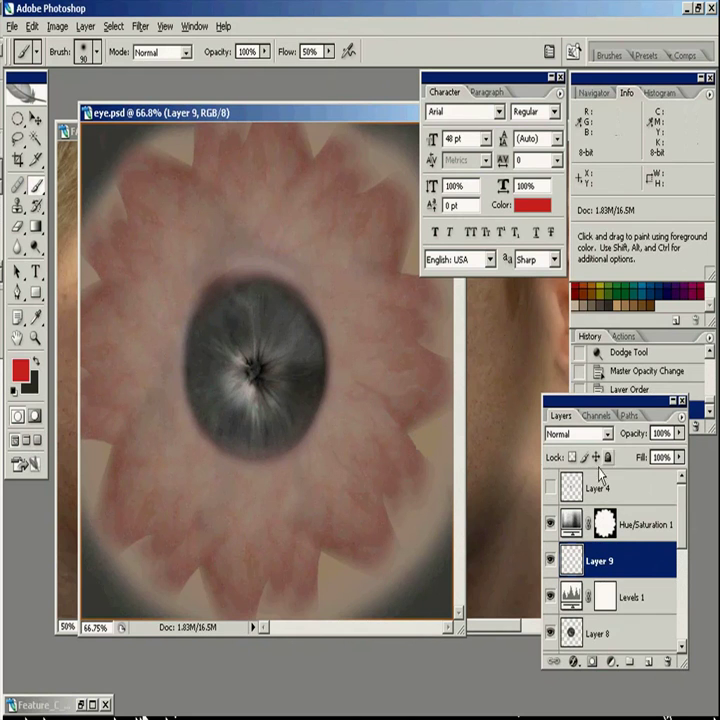
key(bracketleft)
key(bracketleft)
key(bracketleft)
key(bracketleft)
mouse_move(229, 365)
mouse_down()
mouse_move(224, 382)
mouse_move(256, 411)
mouse_move(290, 403)
mouse_move(282, 350)
mouse_up()
Step: Load the outline of Layer 9 as a selection, hide that layer and feather the selection
ctrl+click(571, 561)
click(550, 560)
click(113, 26)
click(124, 194)
click(511, 315)
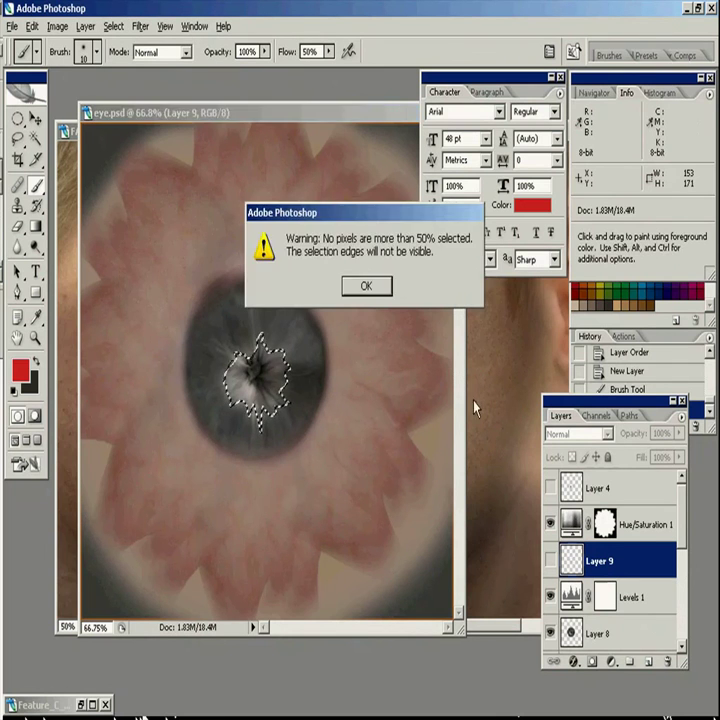
click(366, 284)
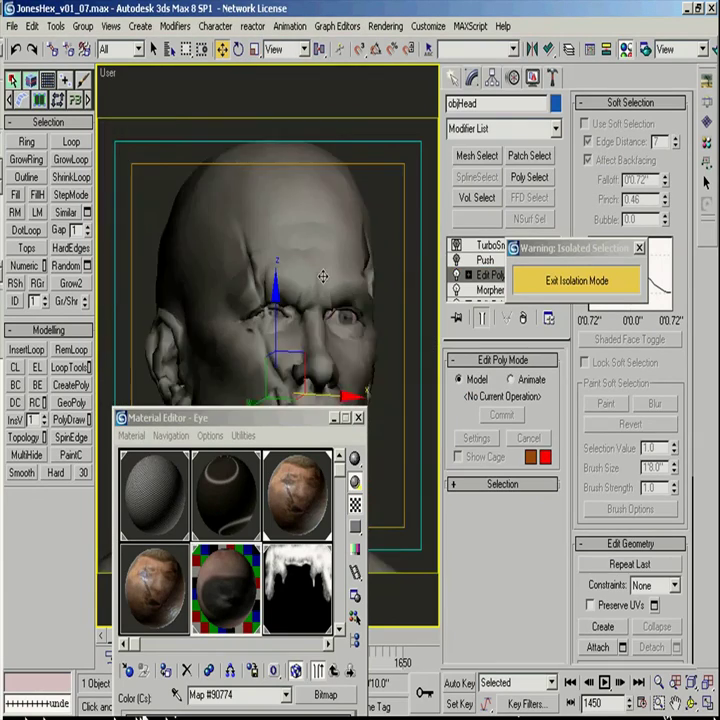
drag(287, 423, 509, 127)
click(553, 376)
drag(410, 538, 437, 607)
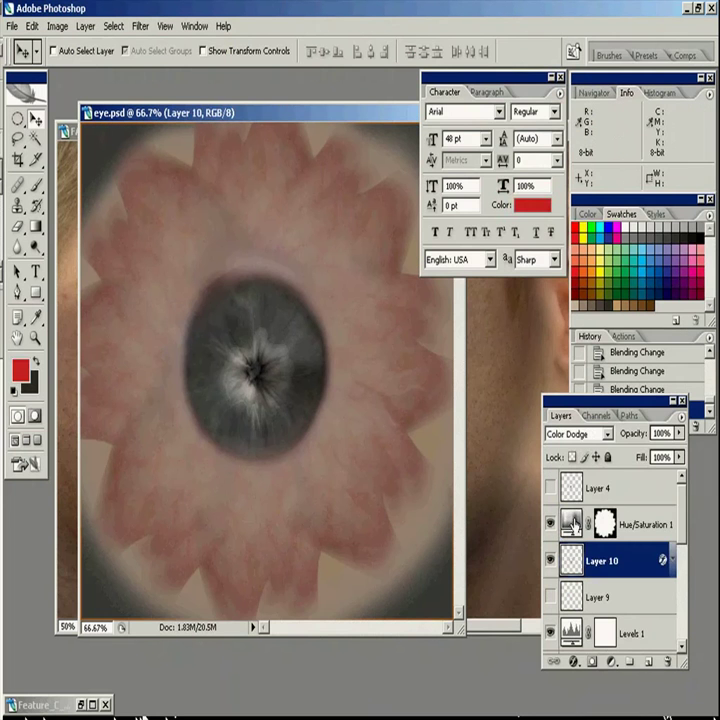
Step: Try an extra adjustment layer above Hue/Saturation 1 at several opacities and compare it on and off
click(570, 522)
click(616, 662)
click(628, 614)
key(5)
key(2)
key(8)
key(3)
key(1)
key(1)
click(552, 525)
click(551, 525)
Step: Move Levels 1 above Layer 10 and set its input levels to 28, 1.20 and 180
drag(640, 526, 621, 545)
double_click(573, 566)
drag(625, 635, 572, 635)
drag(447, 635, 467, 634)
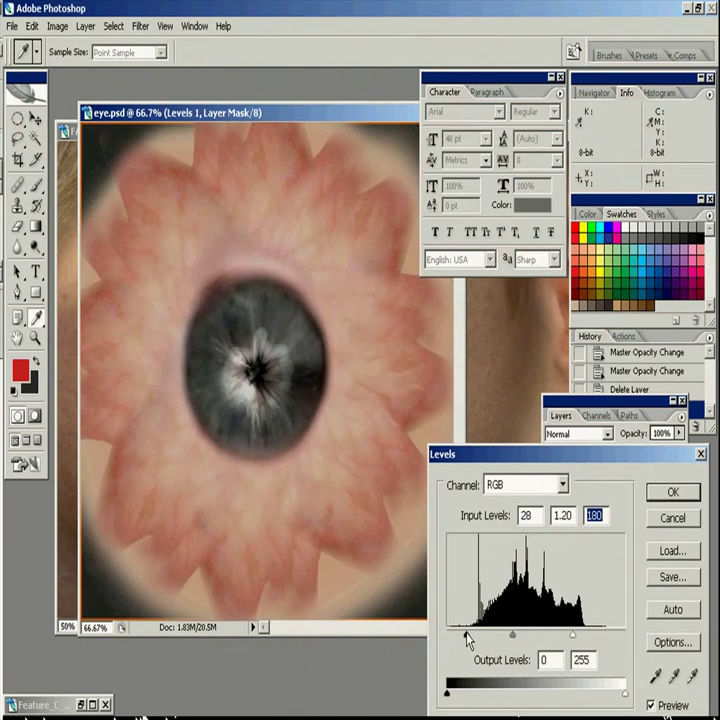
key(Return)
key(ctrl+shift+s)
key(Escape)
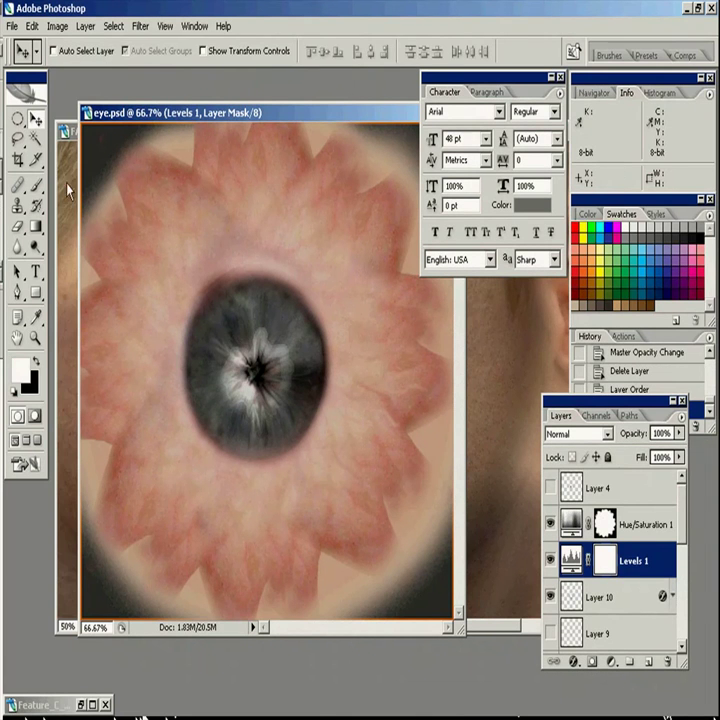
Step: Fill a wavy lasso selection over the lower half of the eye with dark red on a new layer beneath Layer 8
key(l)
mouse_move(88, 398)
mouse_down()
mouse_move(177, 368)
mouse_move(352, 379)
mouse_move(130, 572)
mouse_move(88, 400)
mouse_up()
scroll(651, 506, down, 1)
click(602, 562)
click(604, 601)
click(648, 662)
click(574, 295)
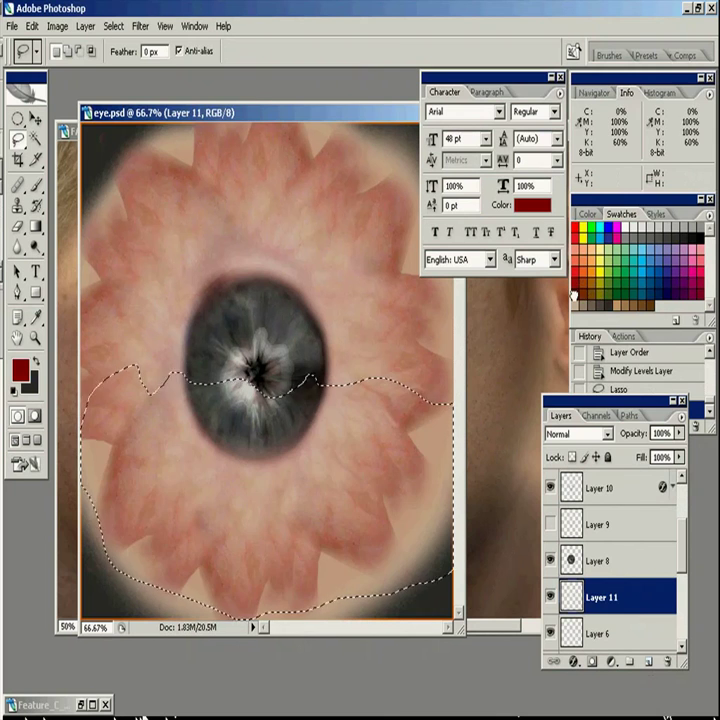
key(alt+BackSpace)
Step: Feather the selection around the dark red fill by 2 px, then clear and reload it
click(114, 26)
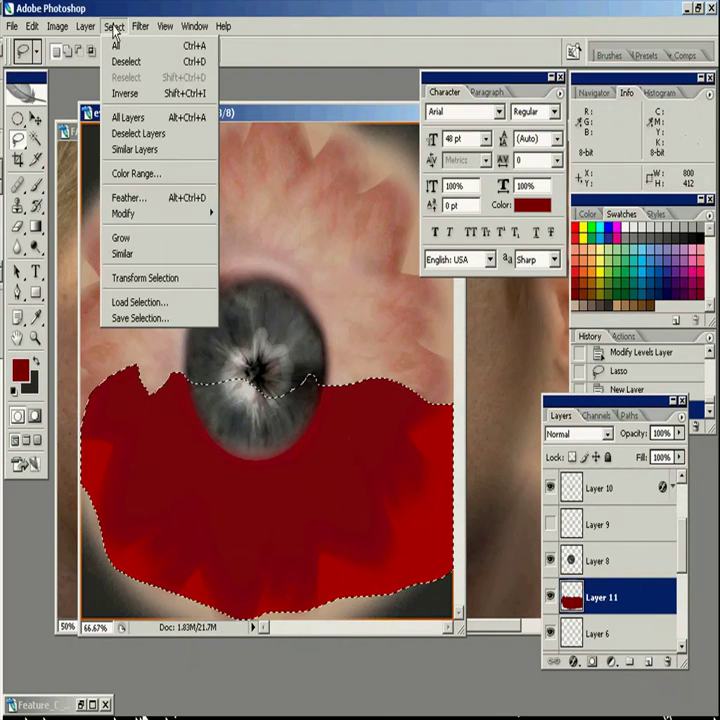
click(128, 197)
text(2)
key(Return)
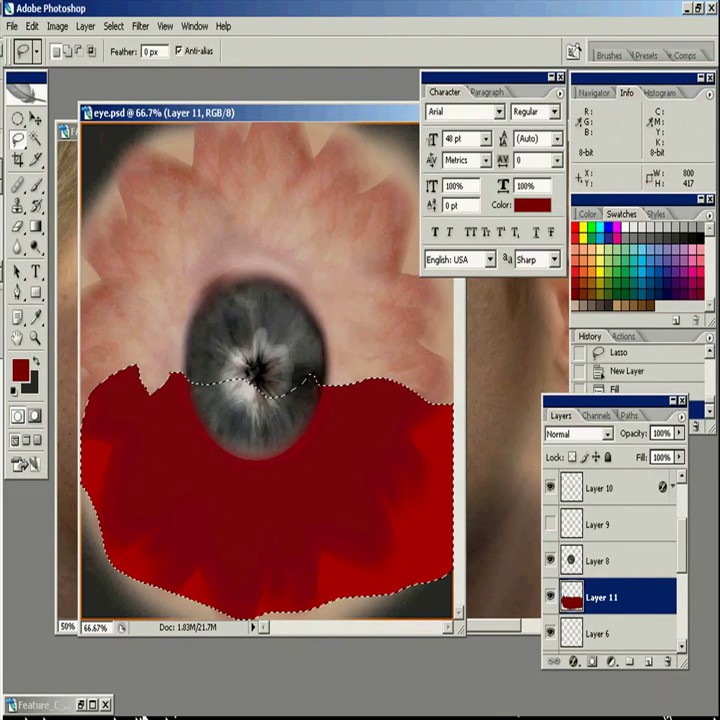
key(ctrl+d)
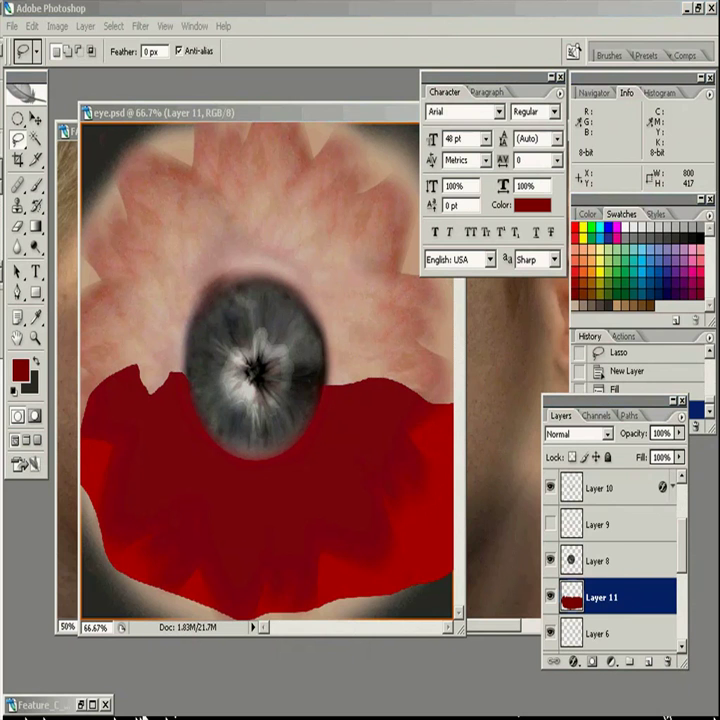
key(ctrl+shift+d)
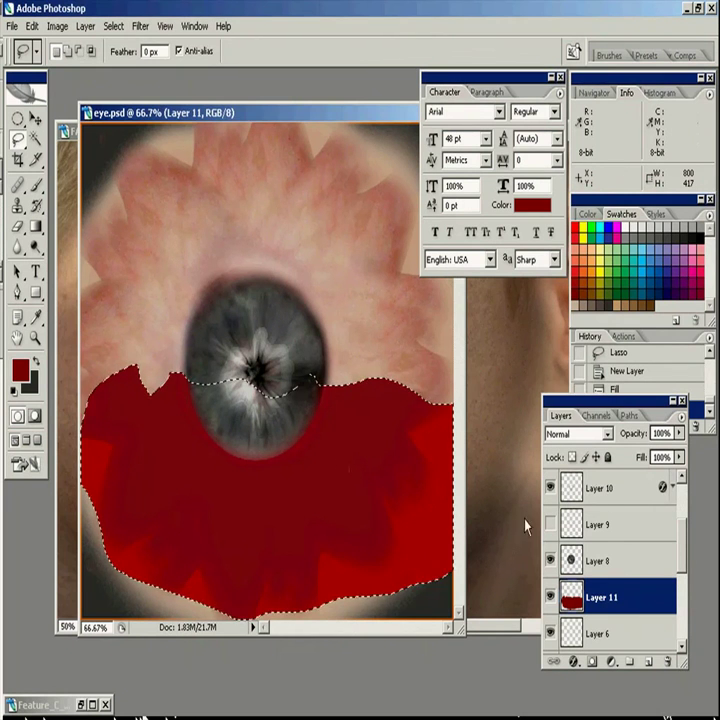
Step: Set Layer 11 to Multiply and soften the deselected dark red shape with a Gaussian Blur
click(578, 433)
click(585, 73)
click(140, 26)
mouse_move(165, 170)
click(317, 252)
key(Return)
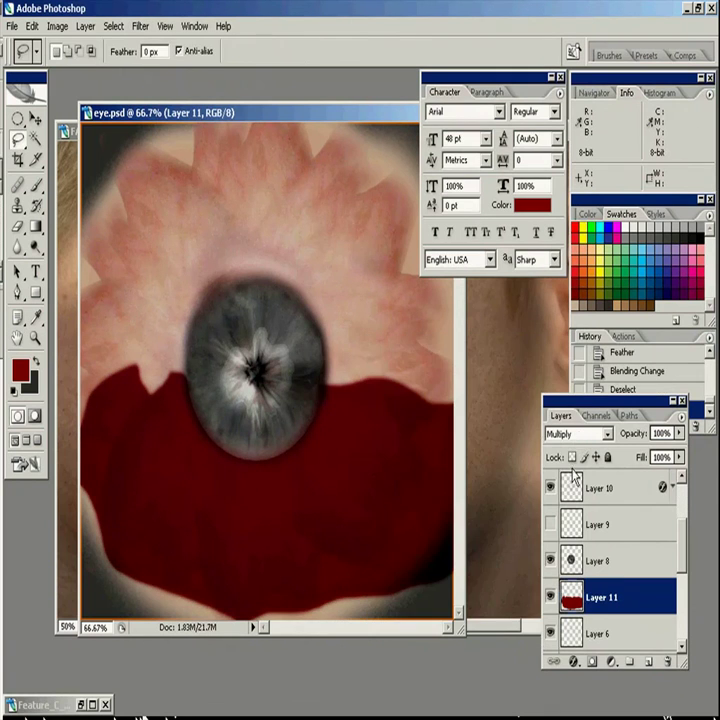
Step: Lock Layer 11's transparency and shade the blood shape with a vertical gradient from very dark red to dark red
click(35, 228)
key(x)
click(20, 370)
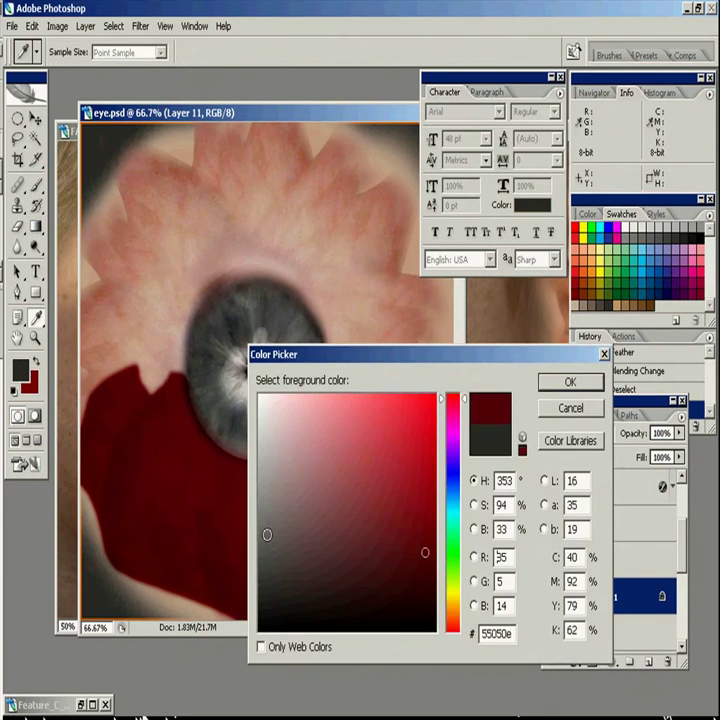
click(575, 385)
drag(270, 628, 281, 447)
drag(590, 597, 600, 543)
key(ctrl+z)
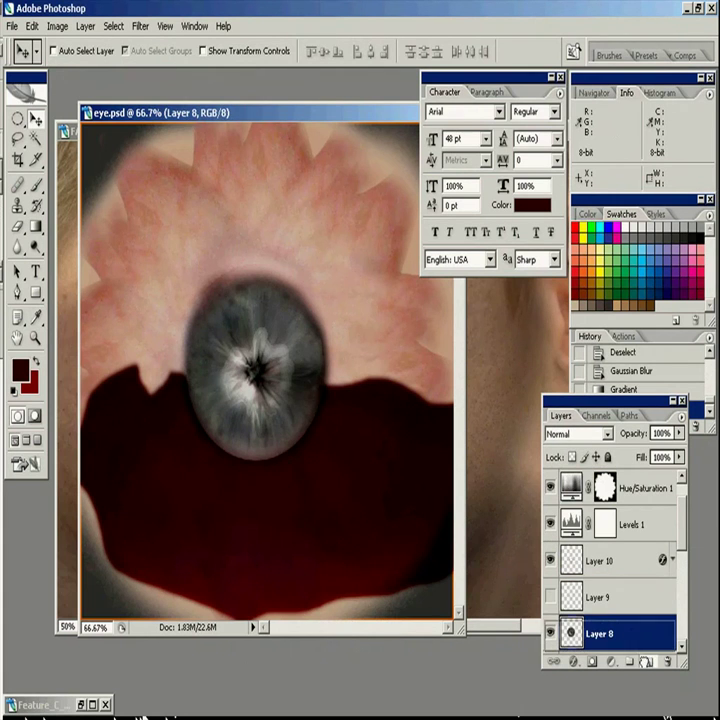
Step: Duplicate Layer 8, hide the copy and apply a Gaussian Blur to the original Layer 8
key(ctrl+j)
click(140, 26)
click(321, 235)
key(Return)
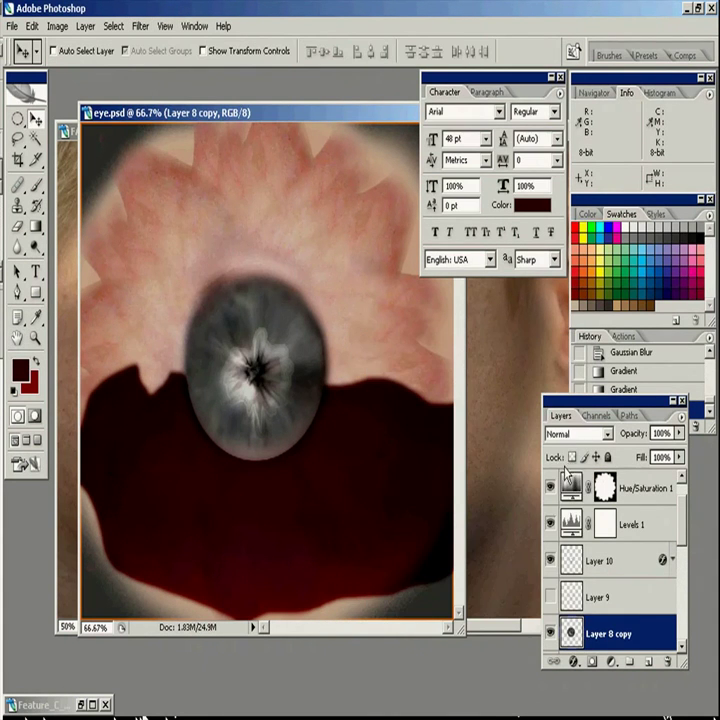
scroll(573, 462, down, 2)
click(550, 561)
click(600, 597)
click(140, 26)
mouse_move(200, 173)
click(338, 243)
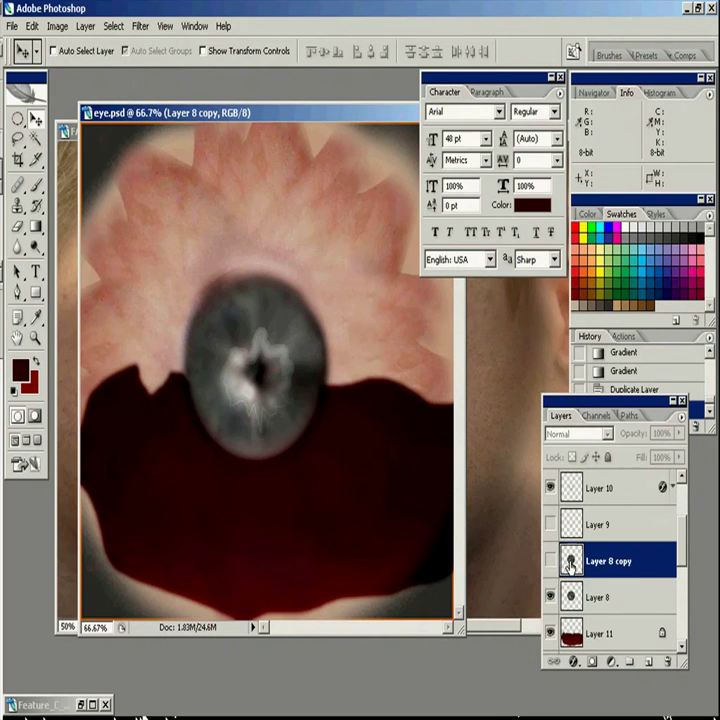
Step: Show Layer 8 copy and load its iris outline as a selection for modifying
ctrl+click(571, 561)
click(114, 26)
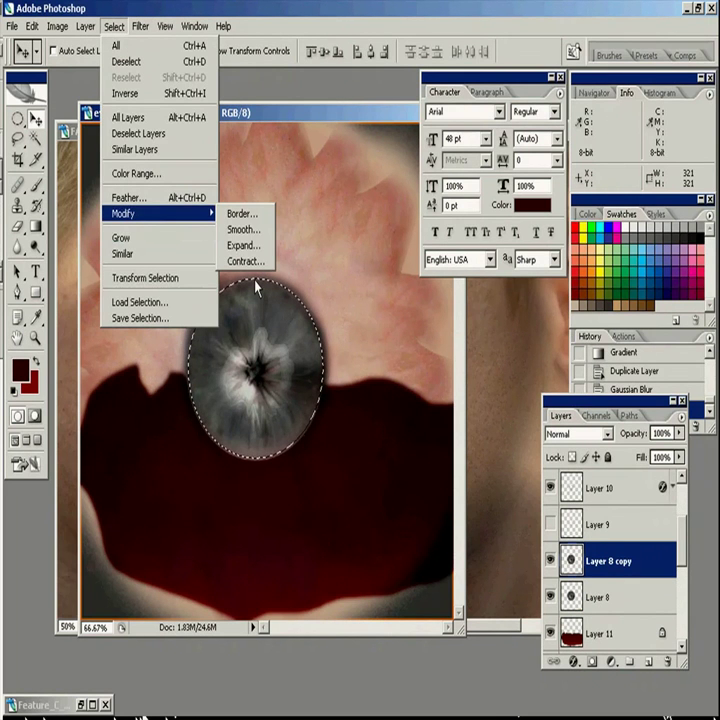